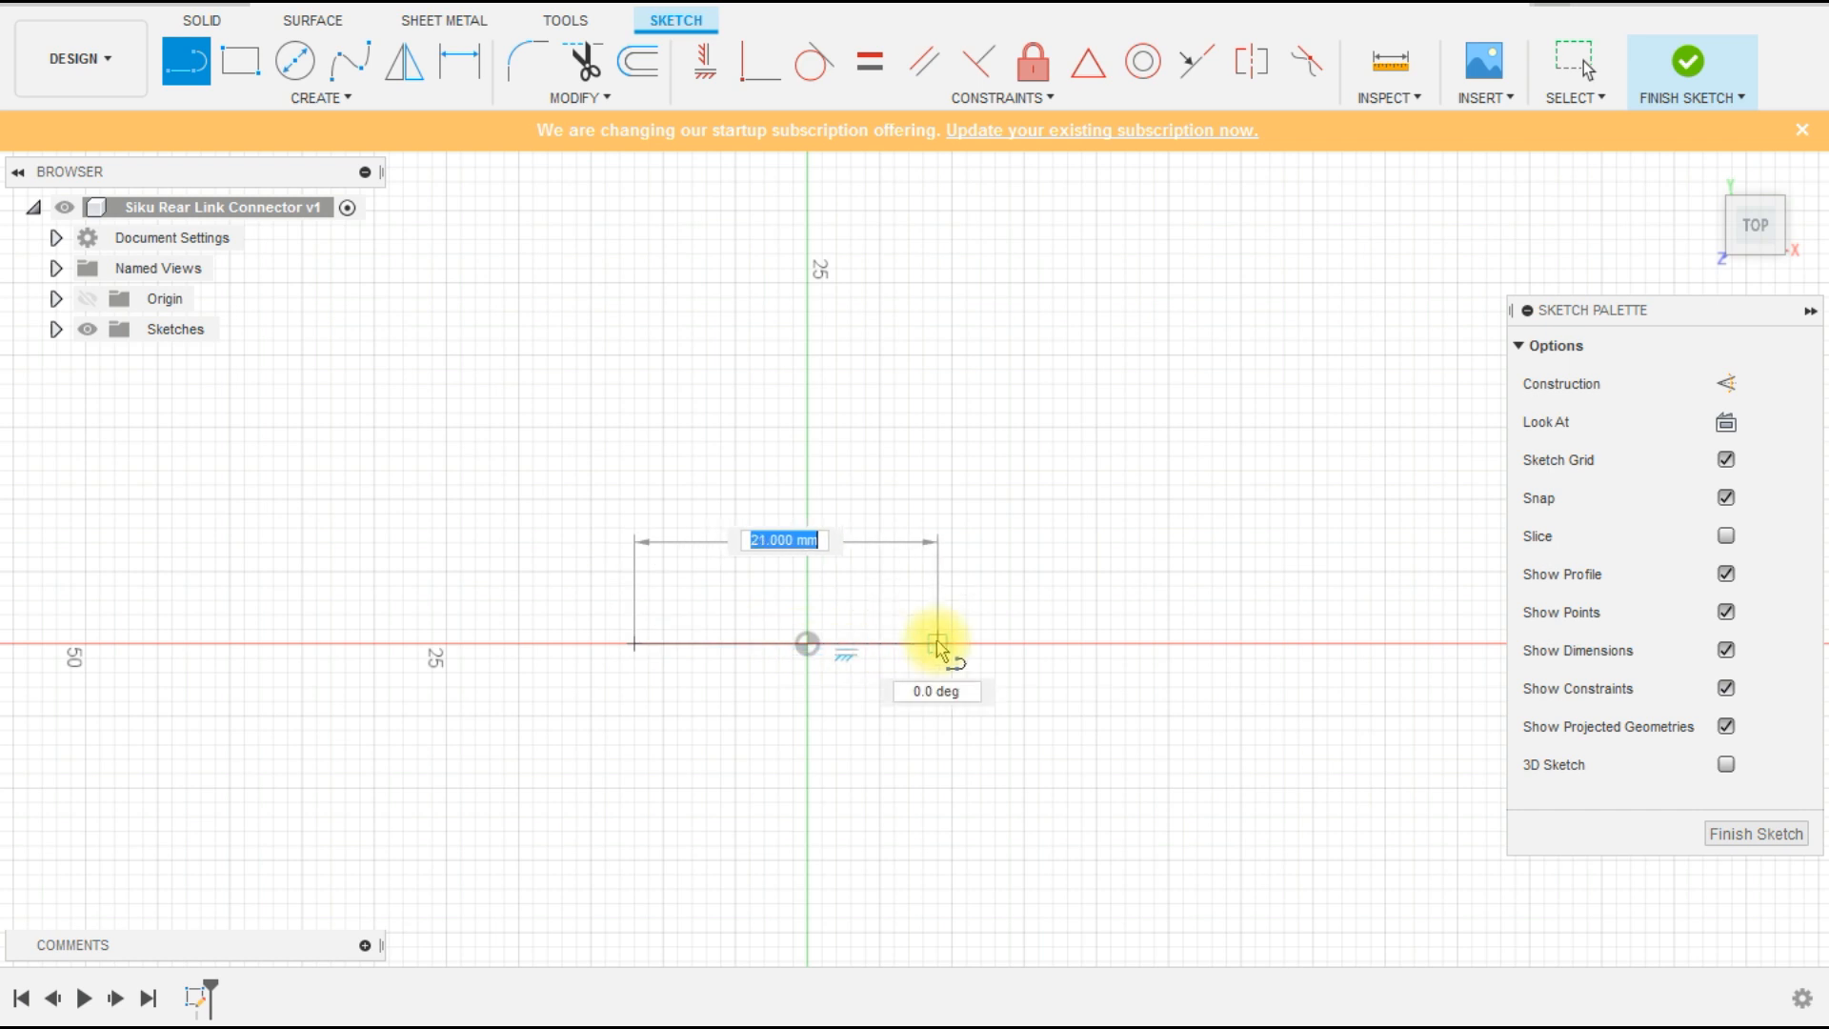
- Sketch a closed U-shaped profile around the origin with an inner base about 21 mm wide and inner heights about 25 and 26 mm
click(938, 643)
click(937, 282)
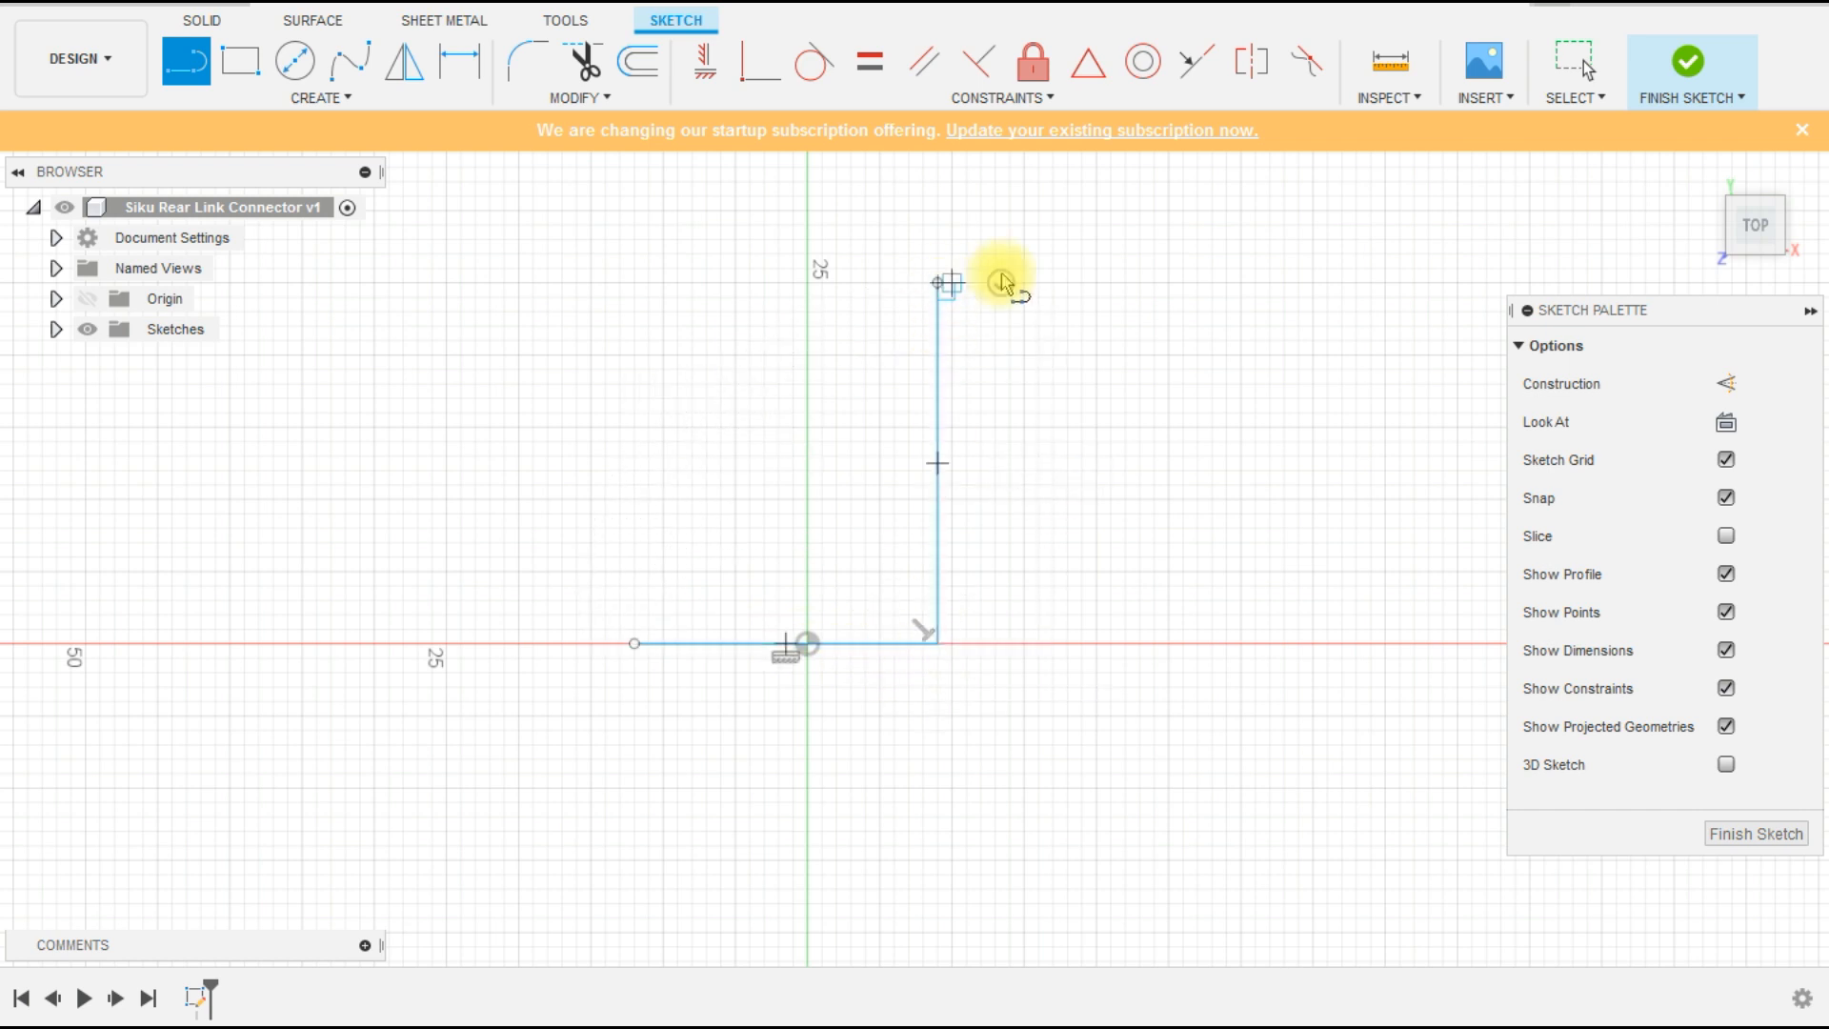
click(1039, 283)
drag(1044, 286, 1036, 713)
click(1037, 714)
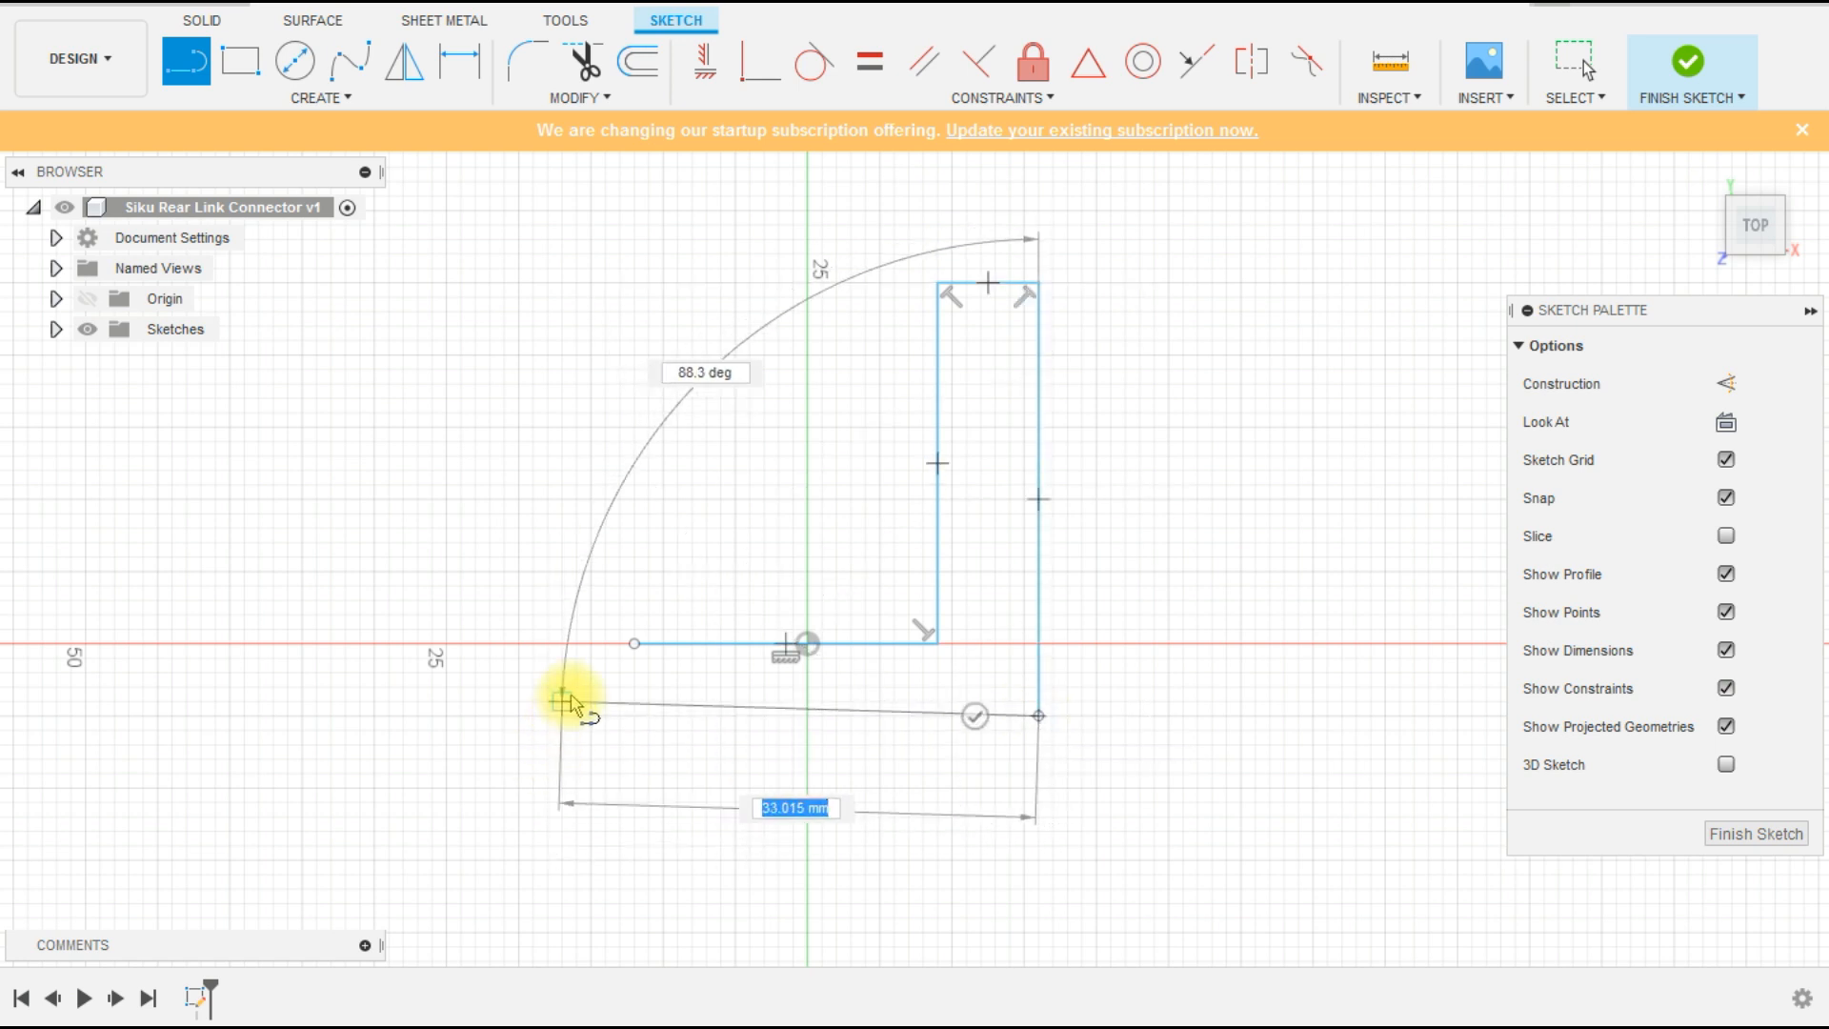
click(576, 716)
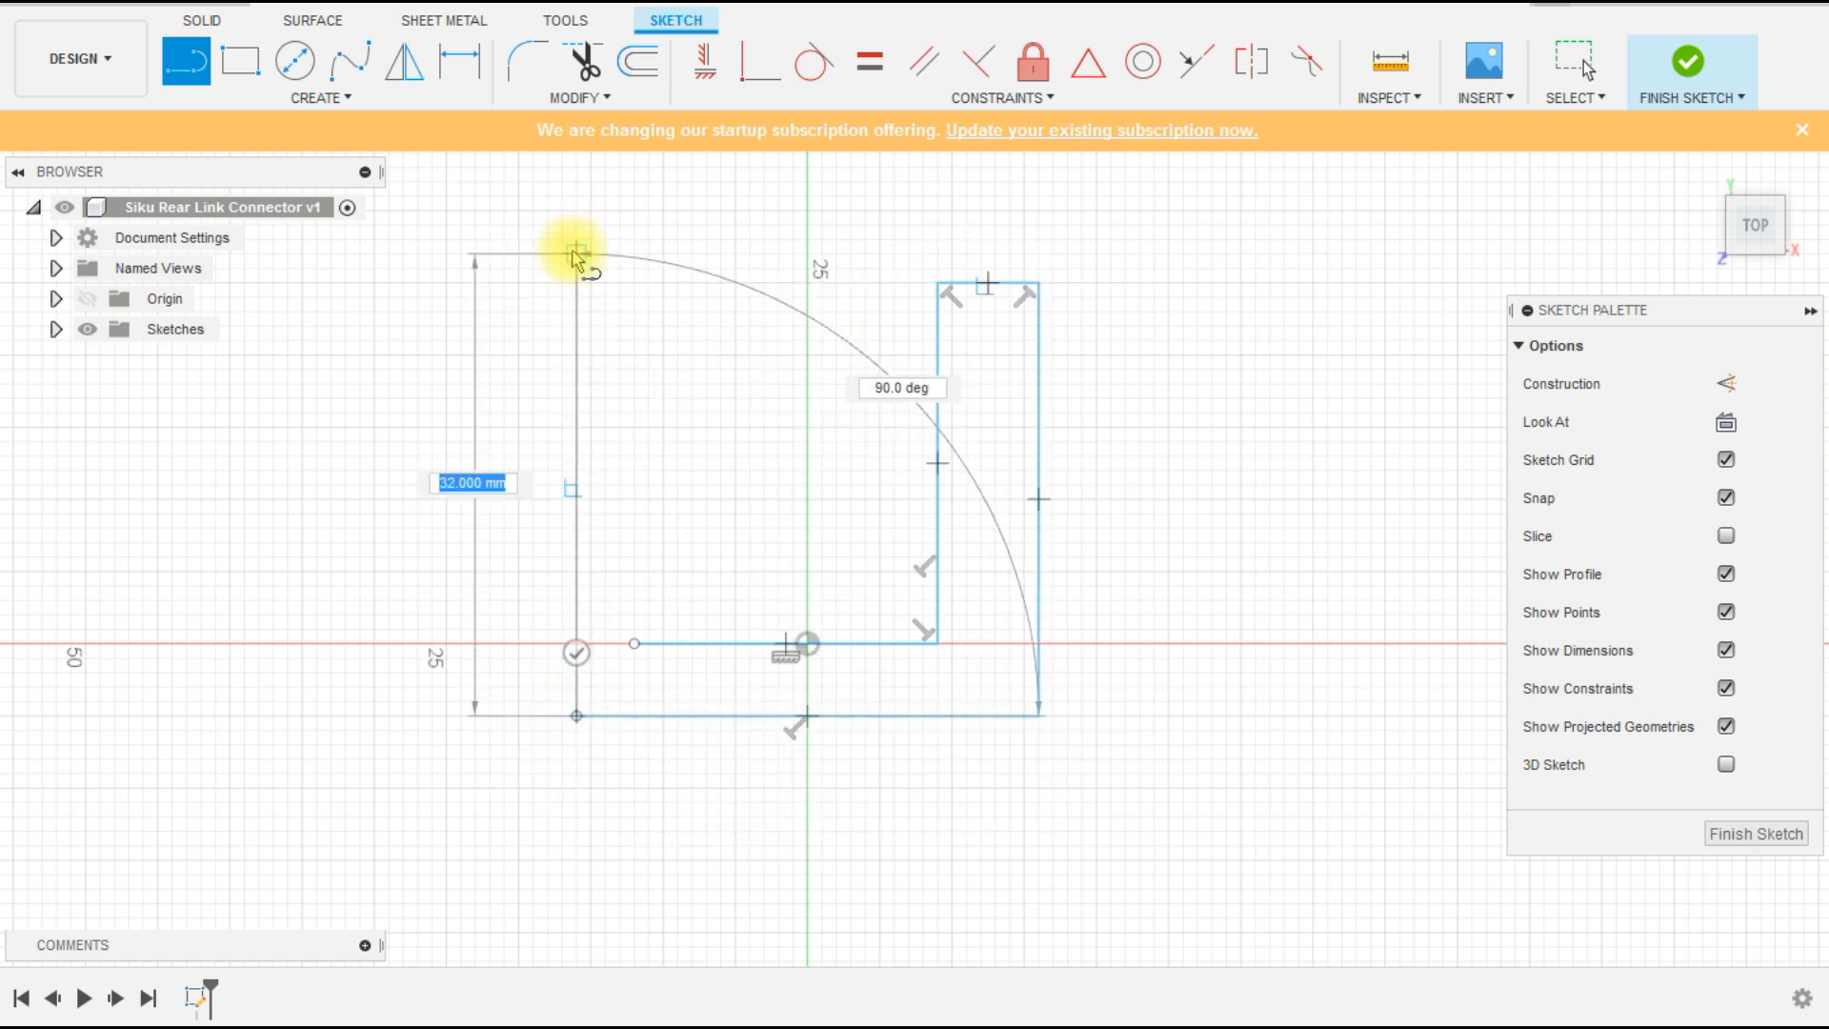
click(576, 268)
scroll(677, 277, up, 3)
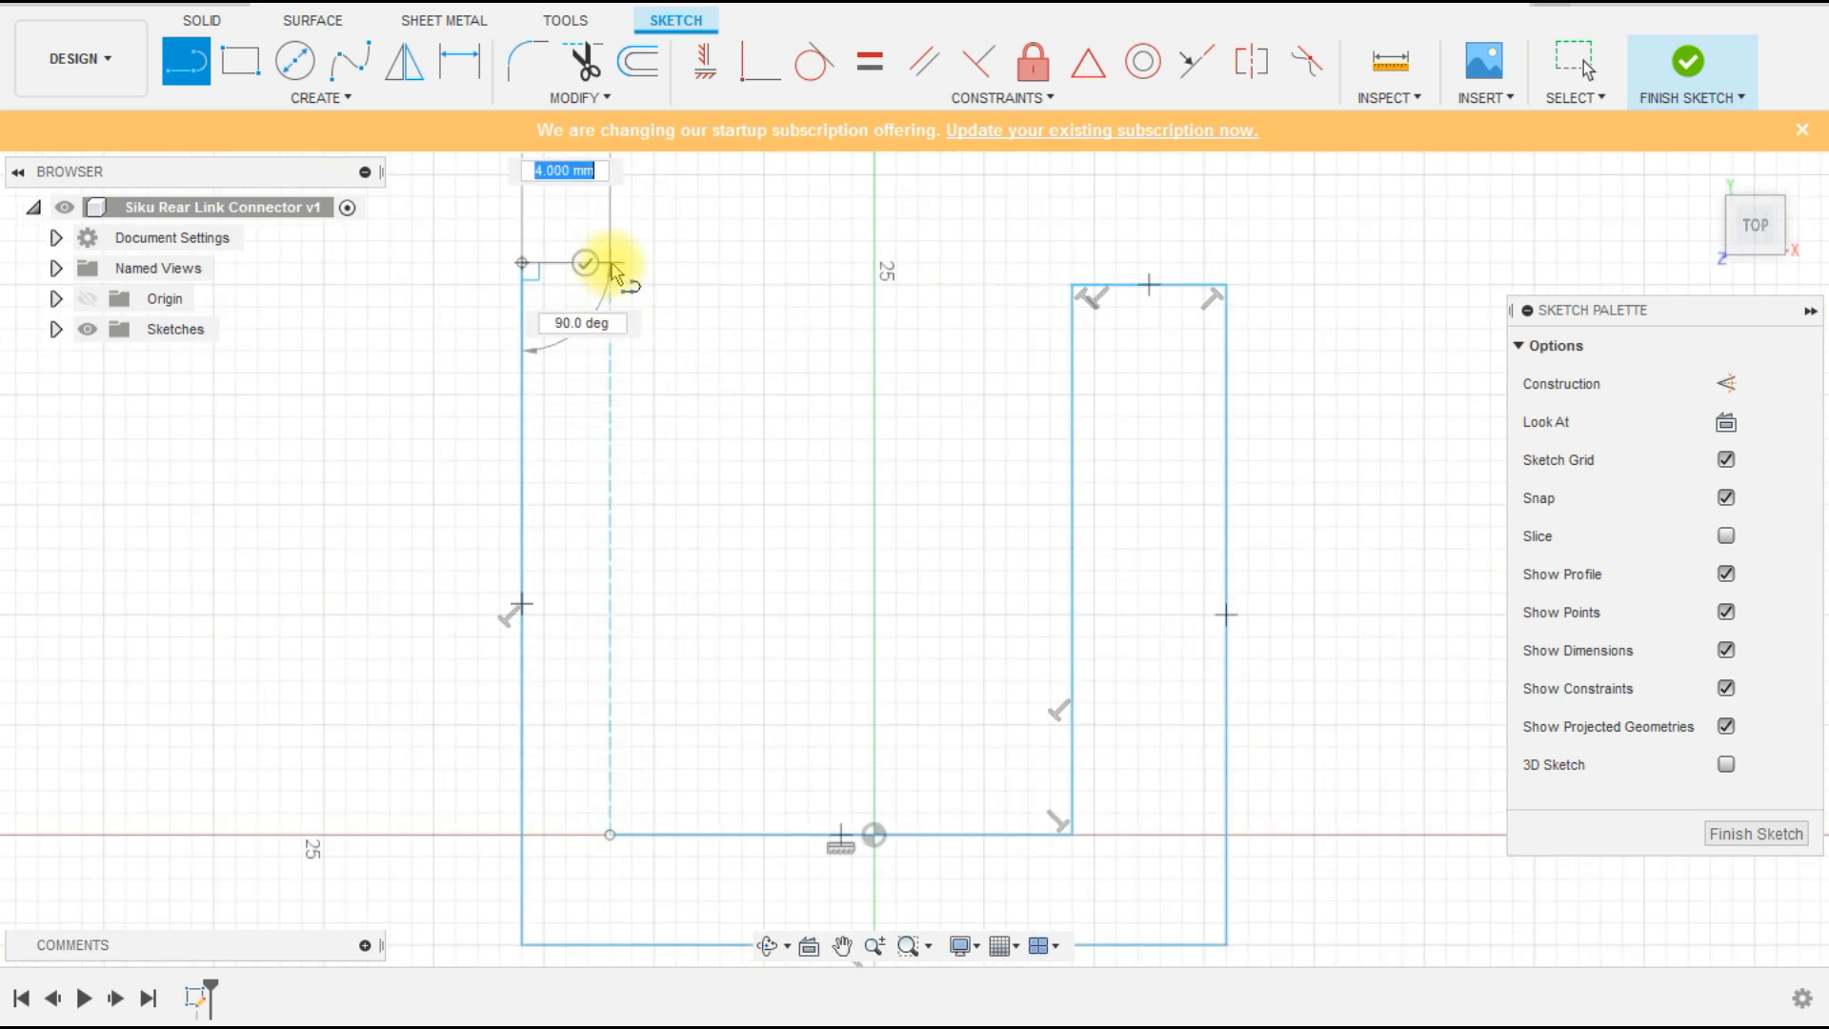
click(609, 262)
click(609, 834)
scroll(739, 494, down, 4)
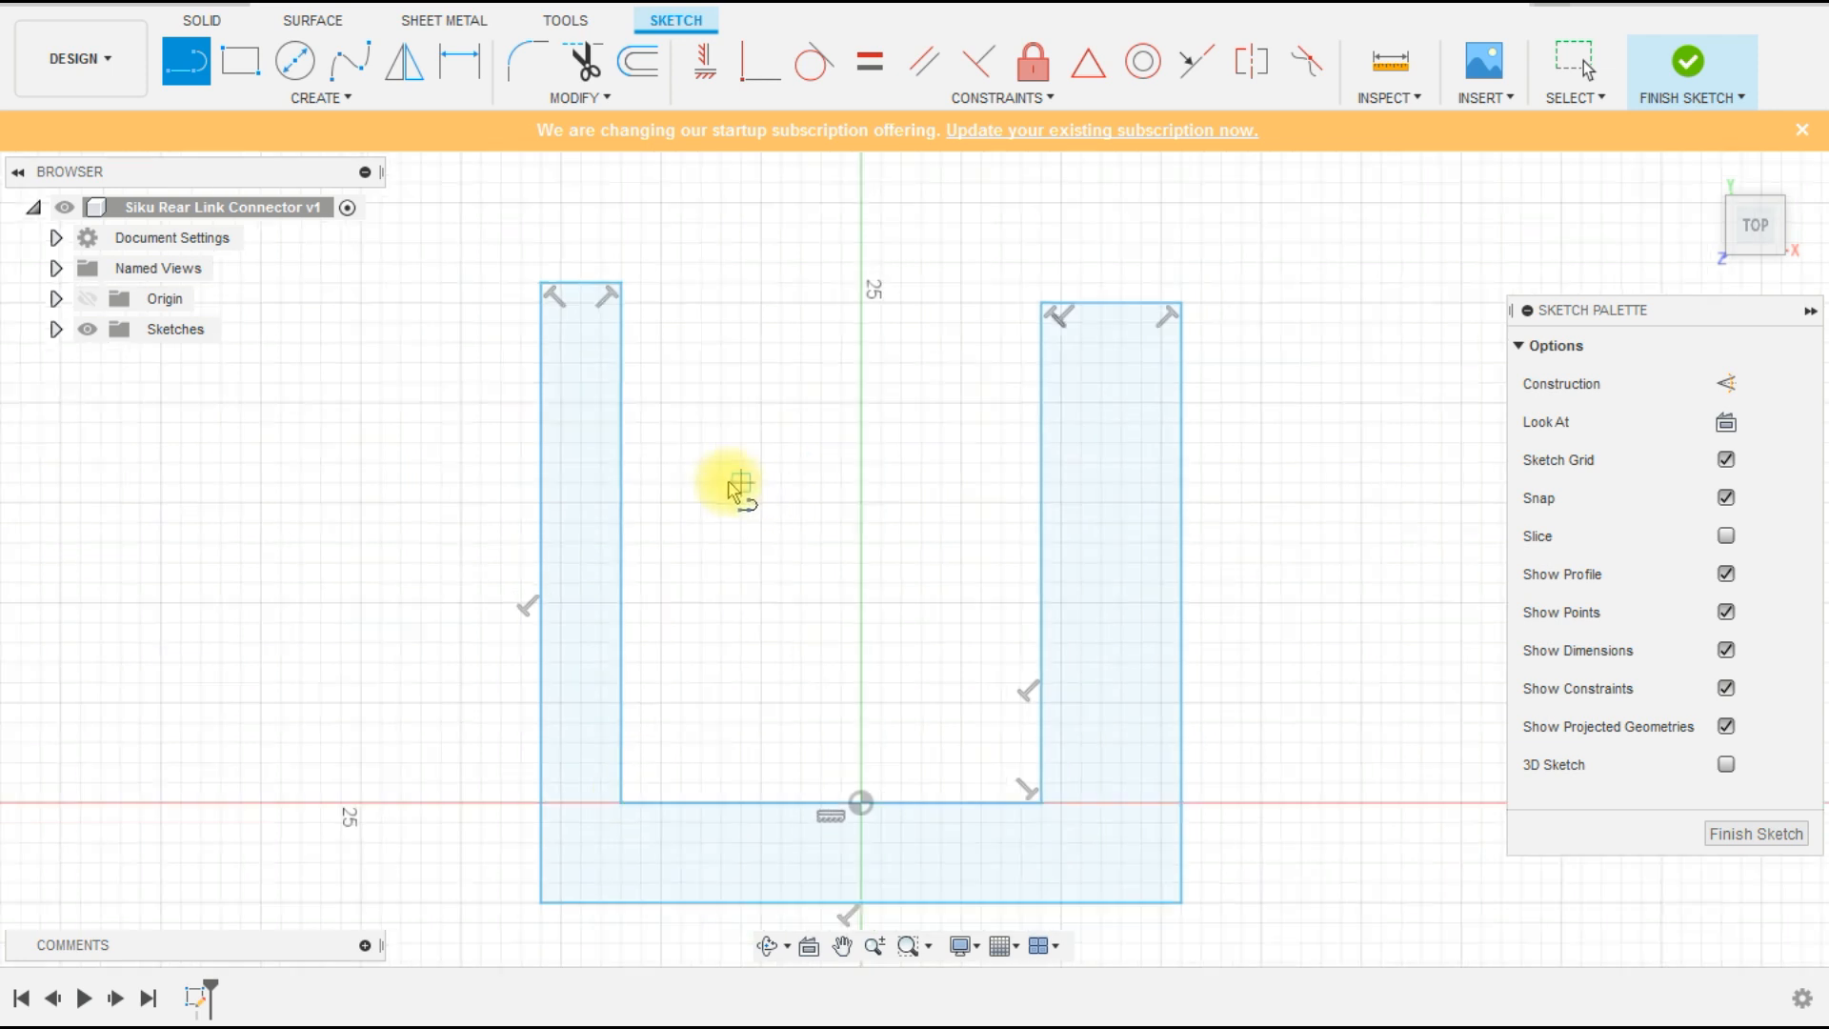
key(Escape)
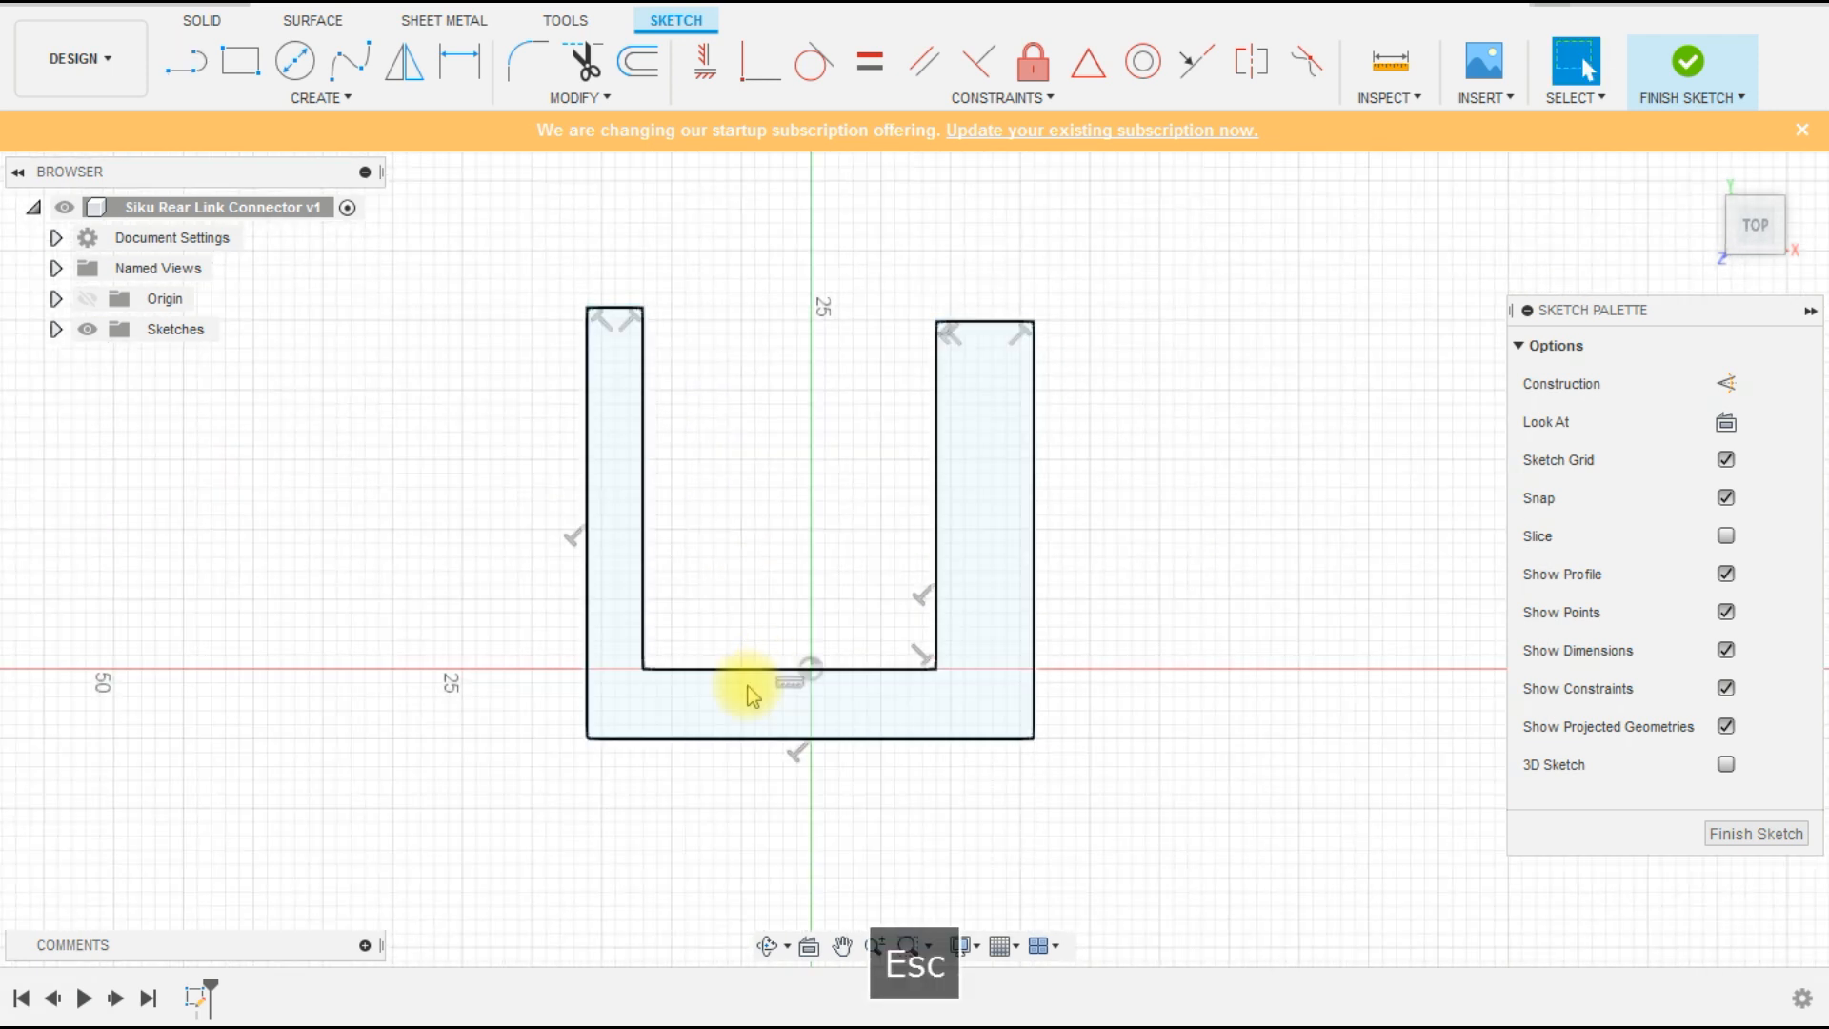
- Dimension the inner base line of the U profile to 12 mm
key(d)
click(734, 657)
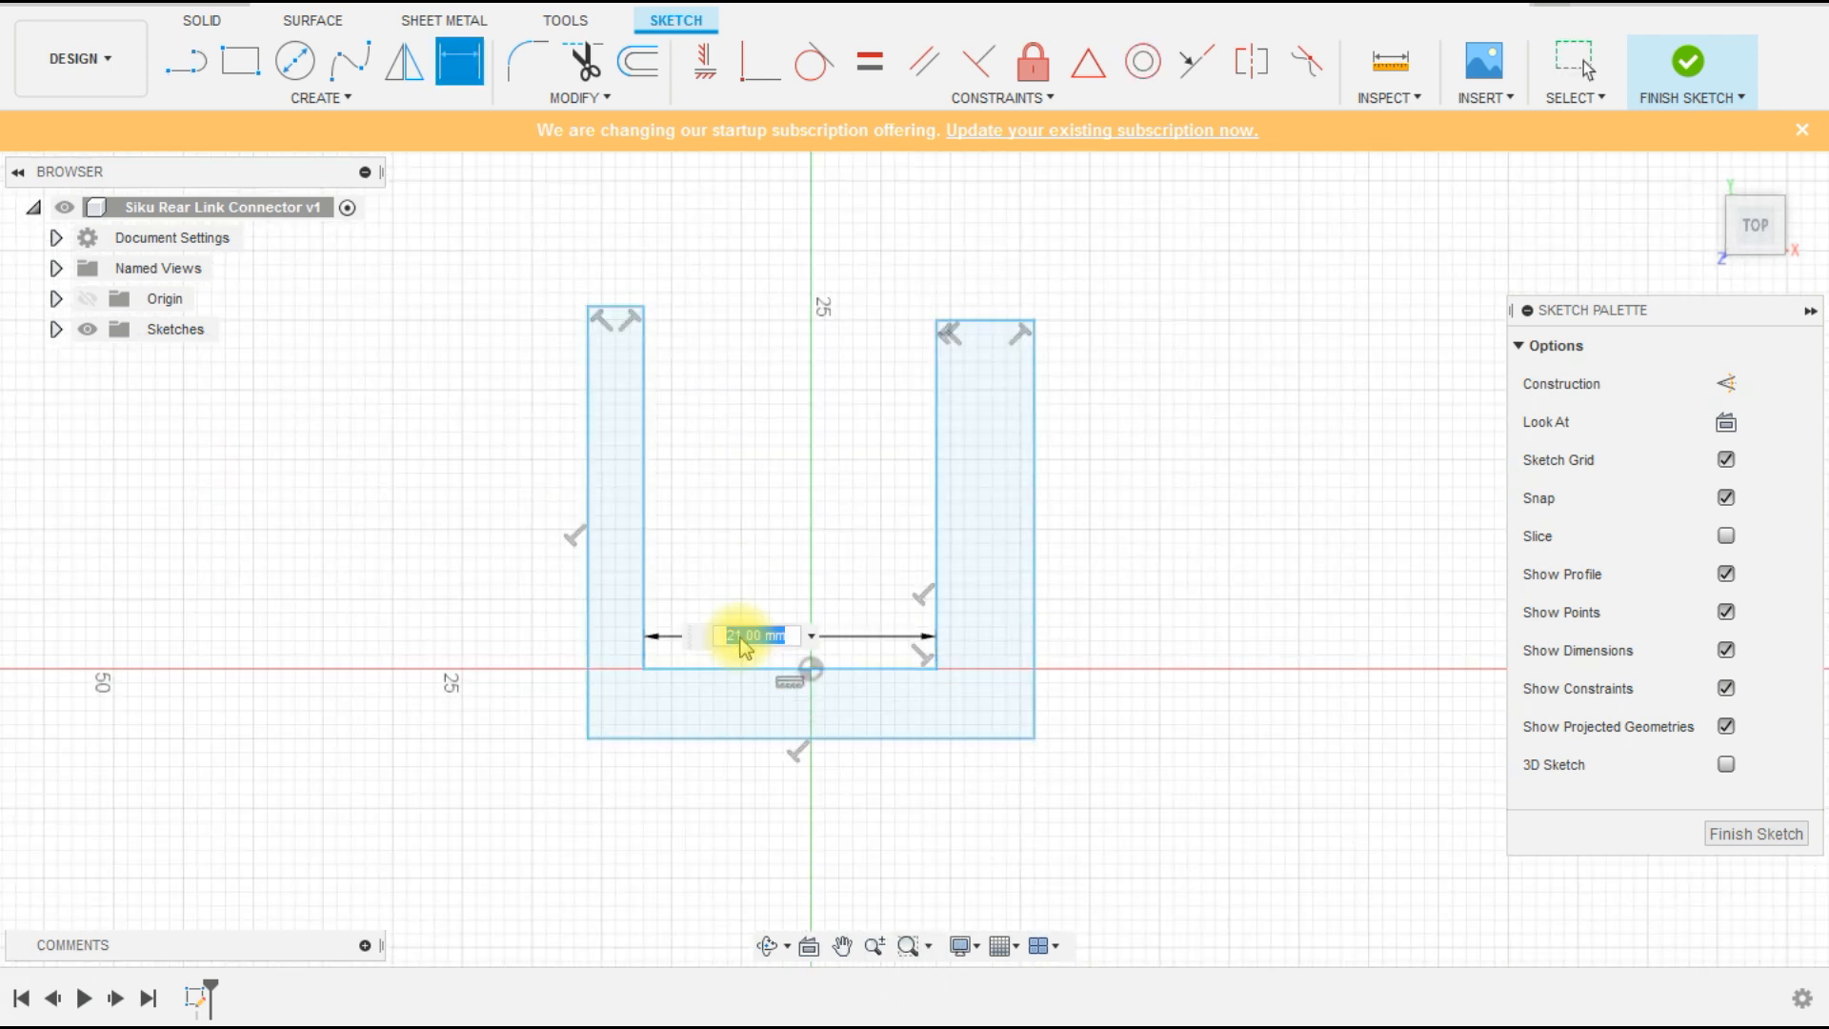
click(735, 631)
text(2)
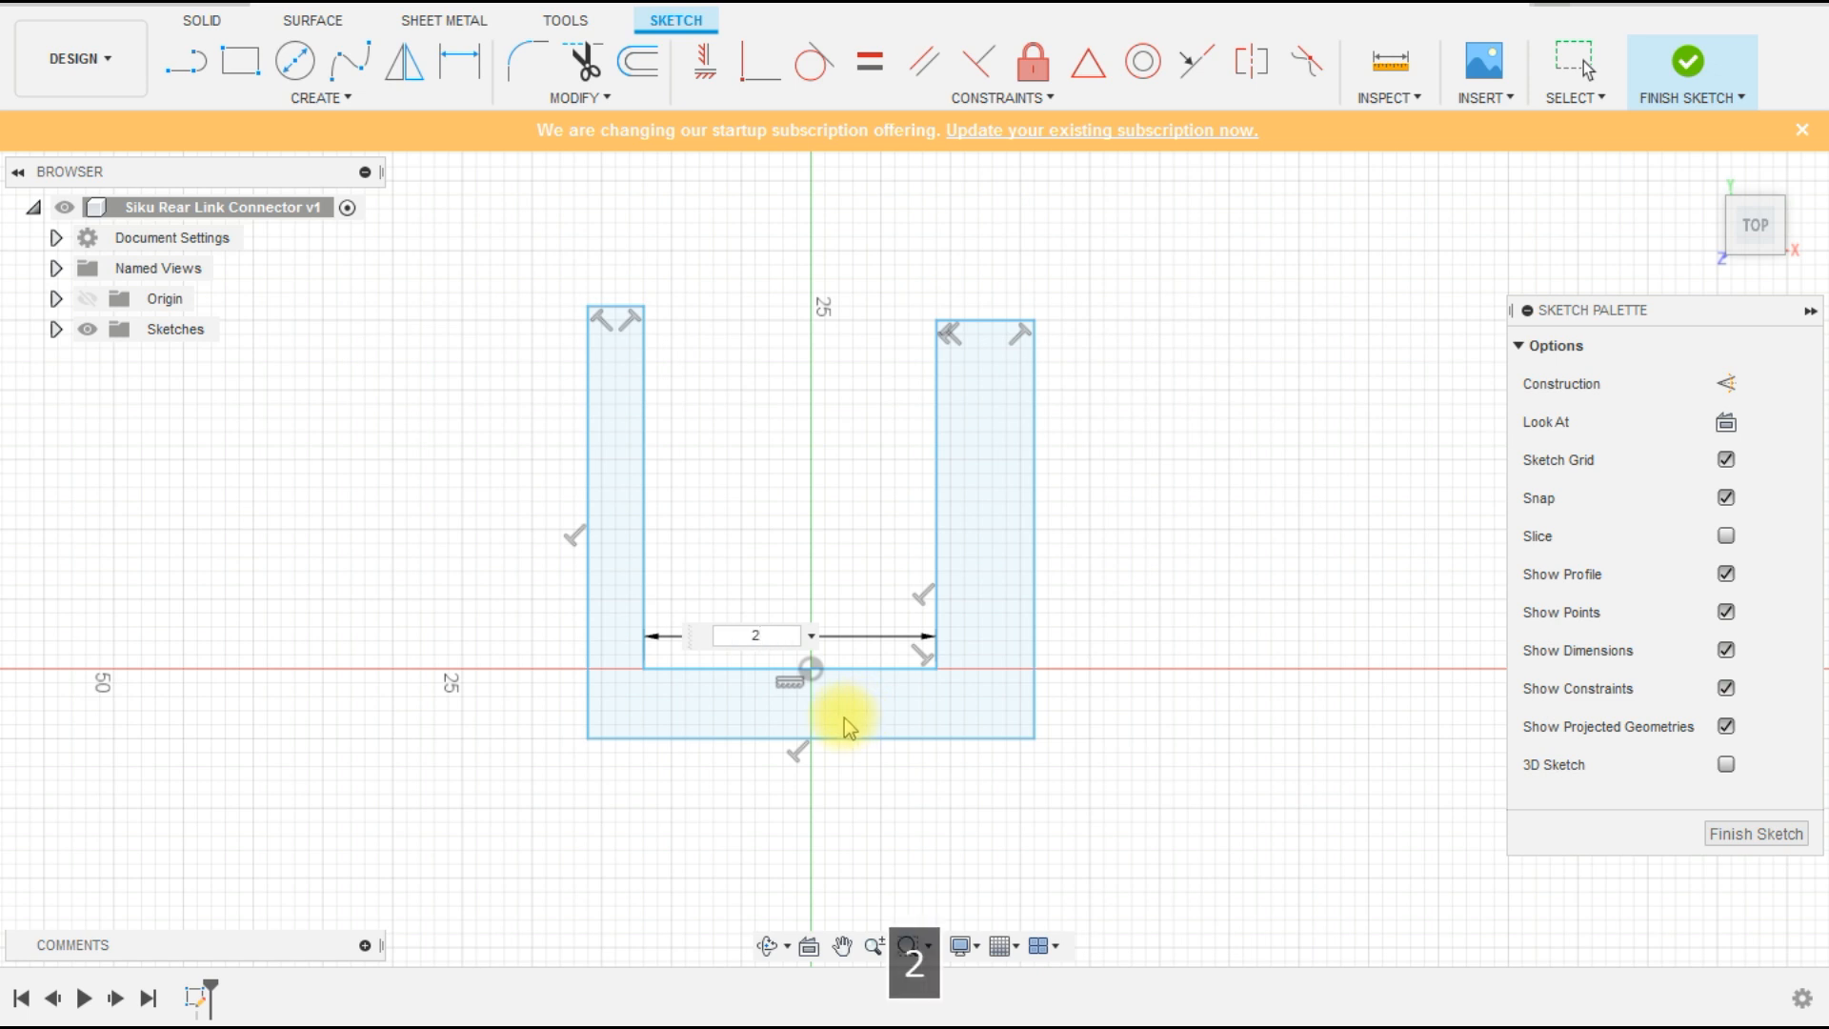
key(BackSpace)
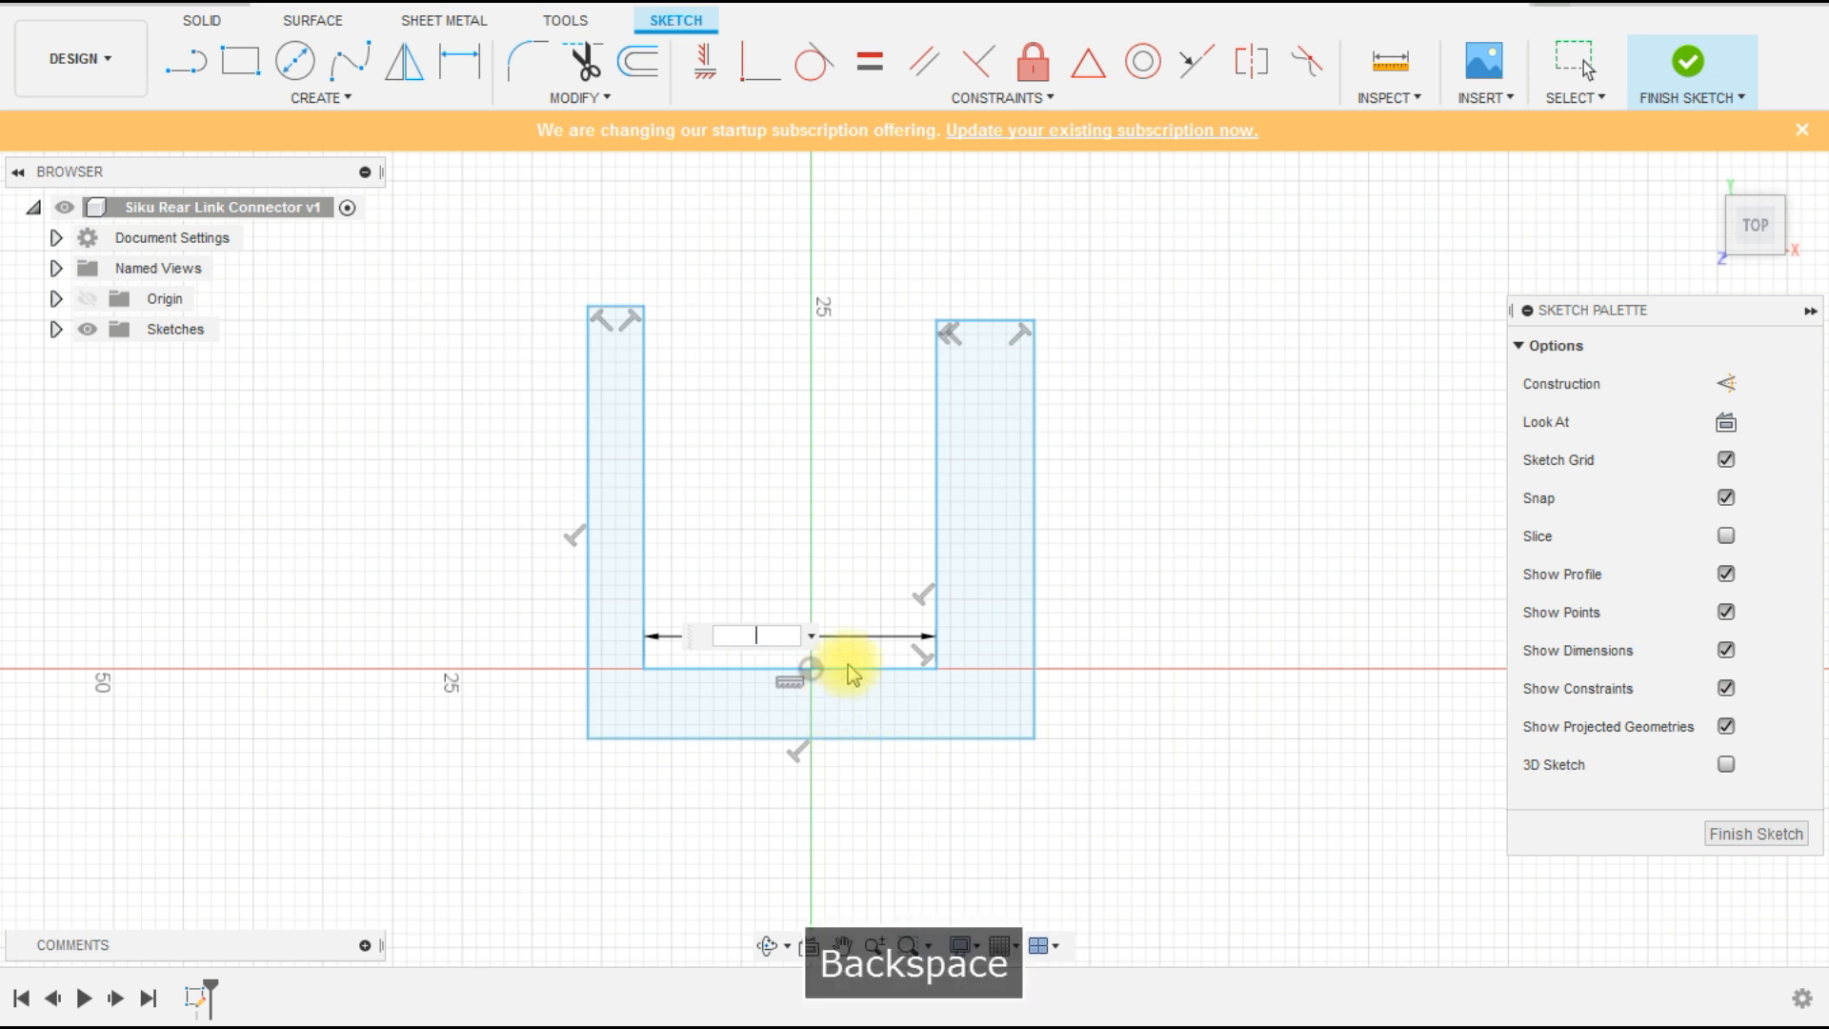
text(12)
key(Return)
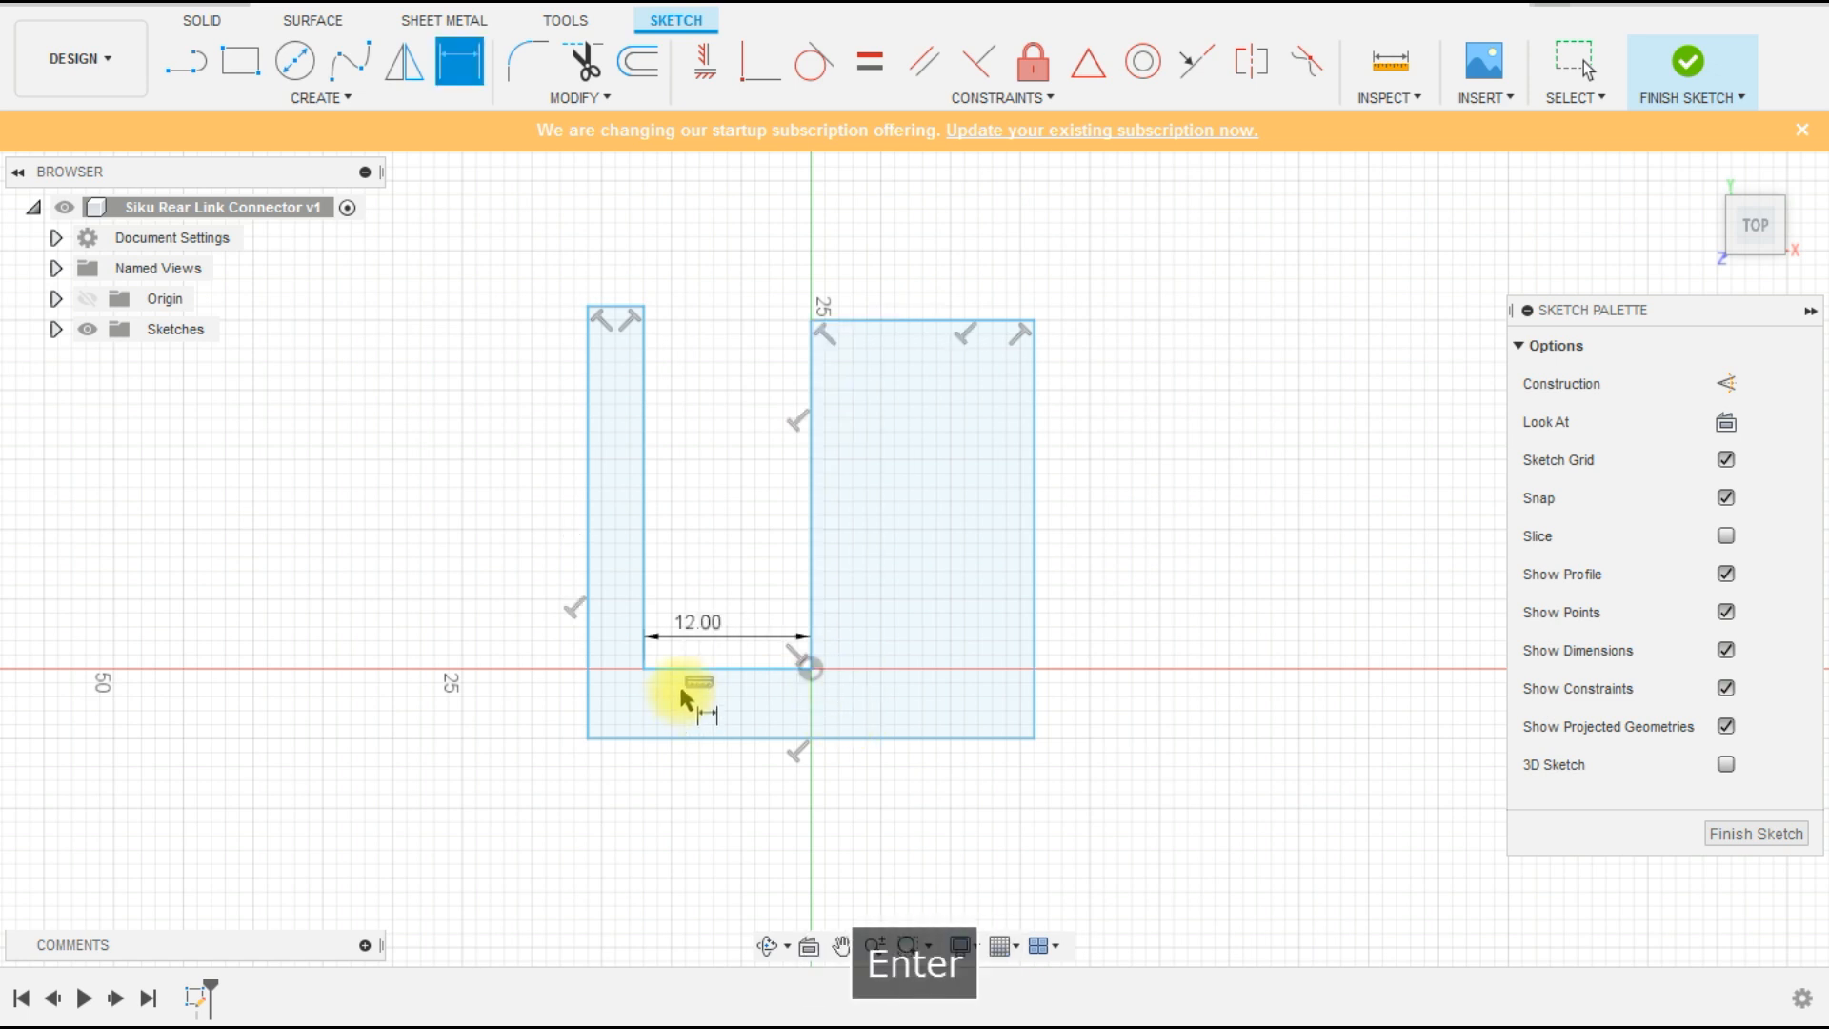
- Dimension the distance from the left leg's inner edge to the origin as 6 mm
click(647, 646)
click(811, 669)
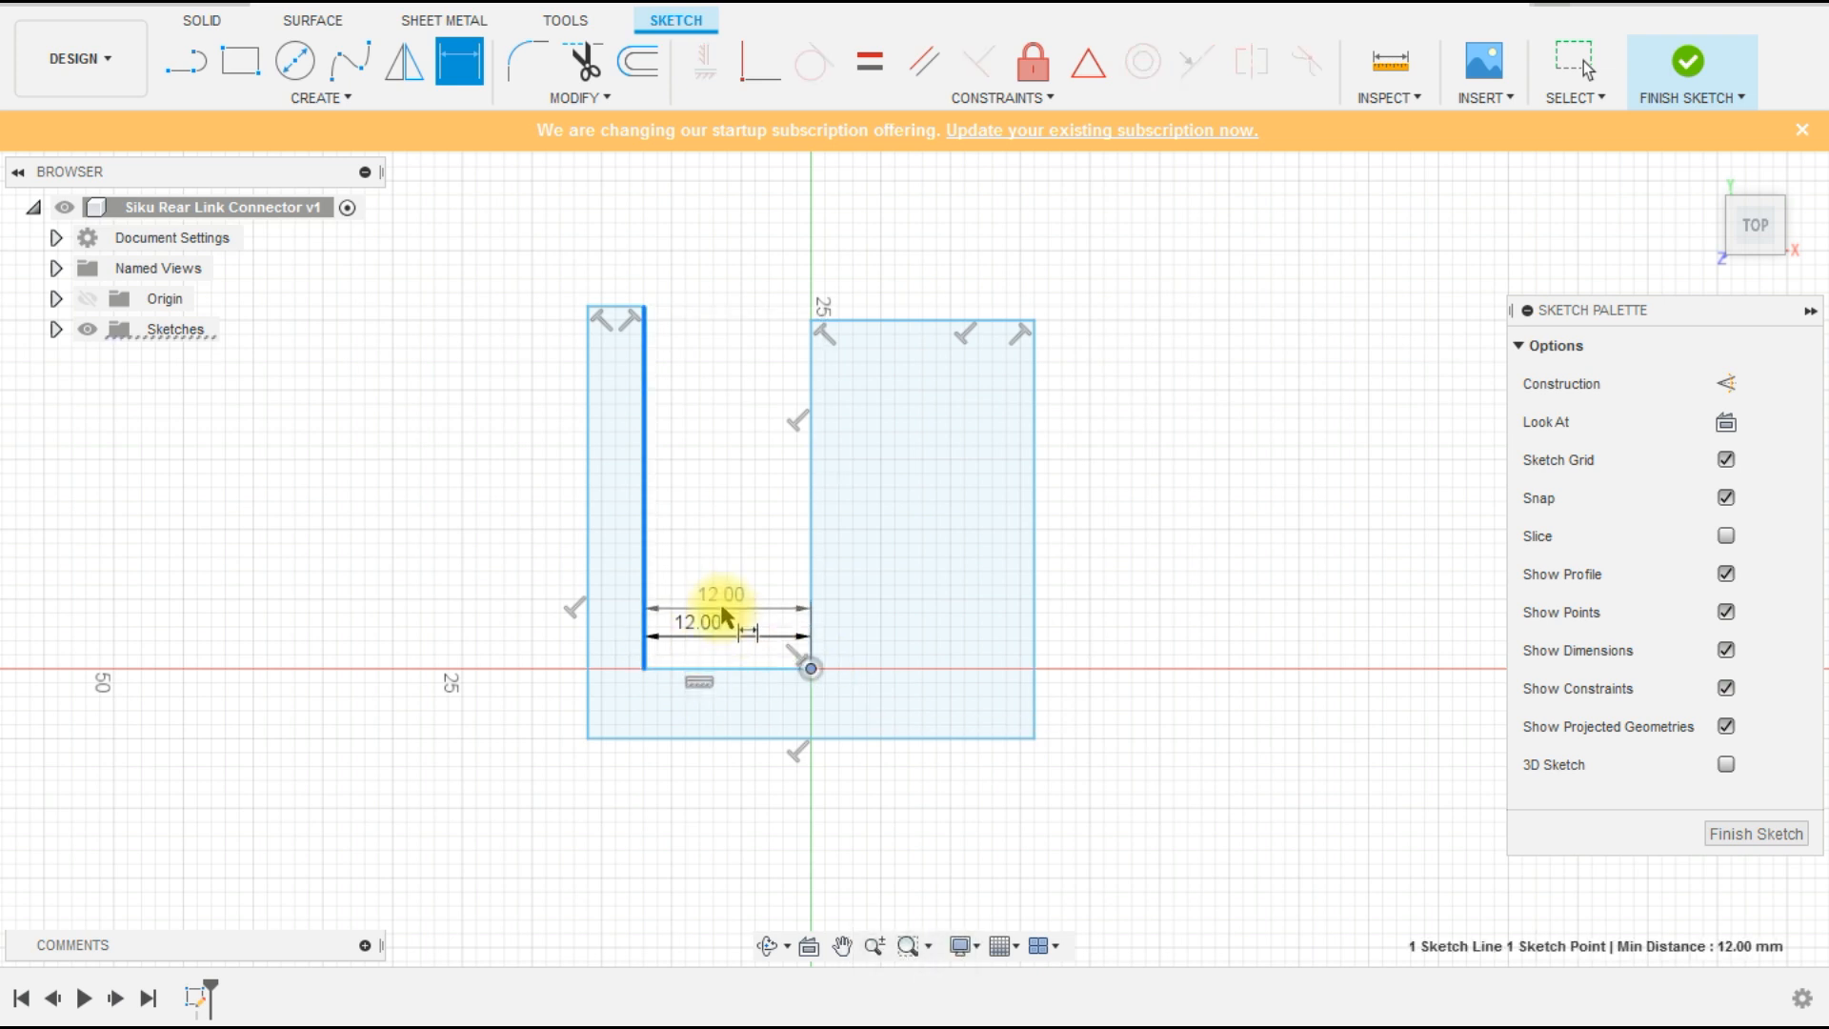
click(739, 602)
text(6)
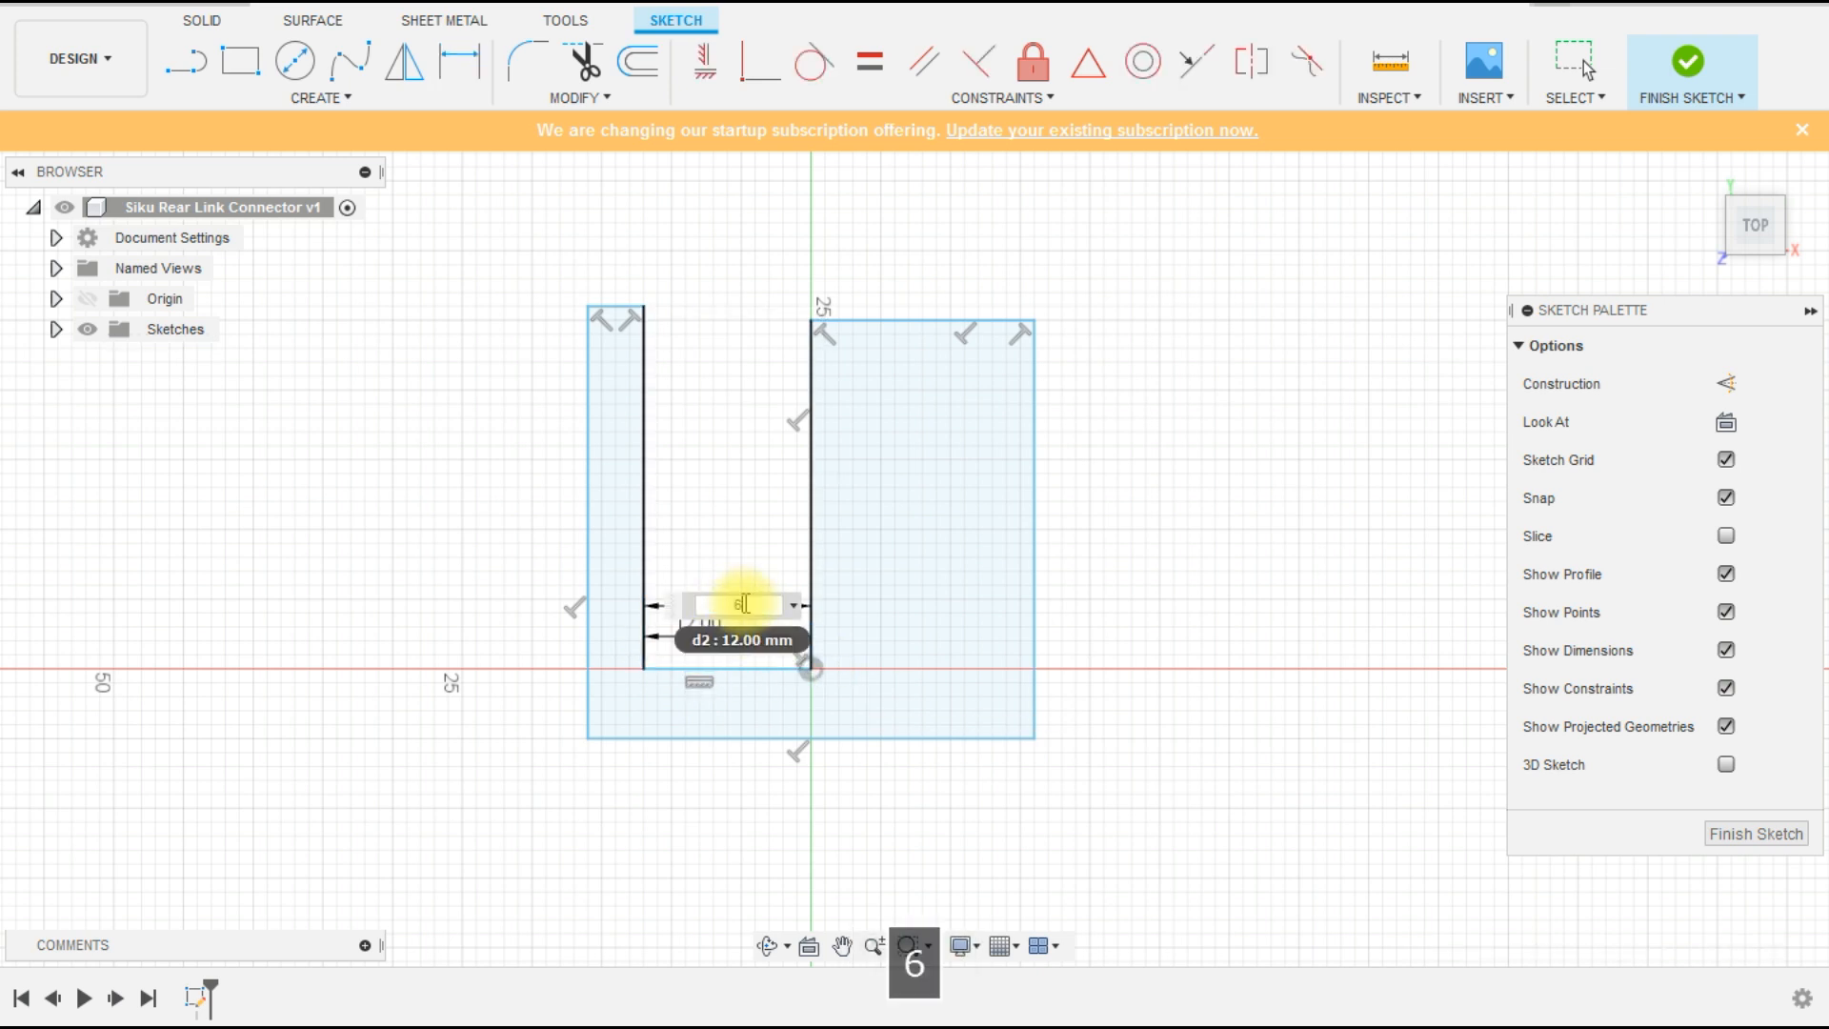
key(Return)
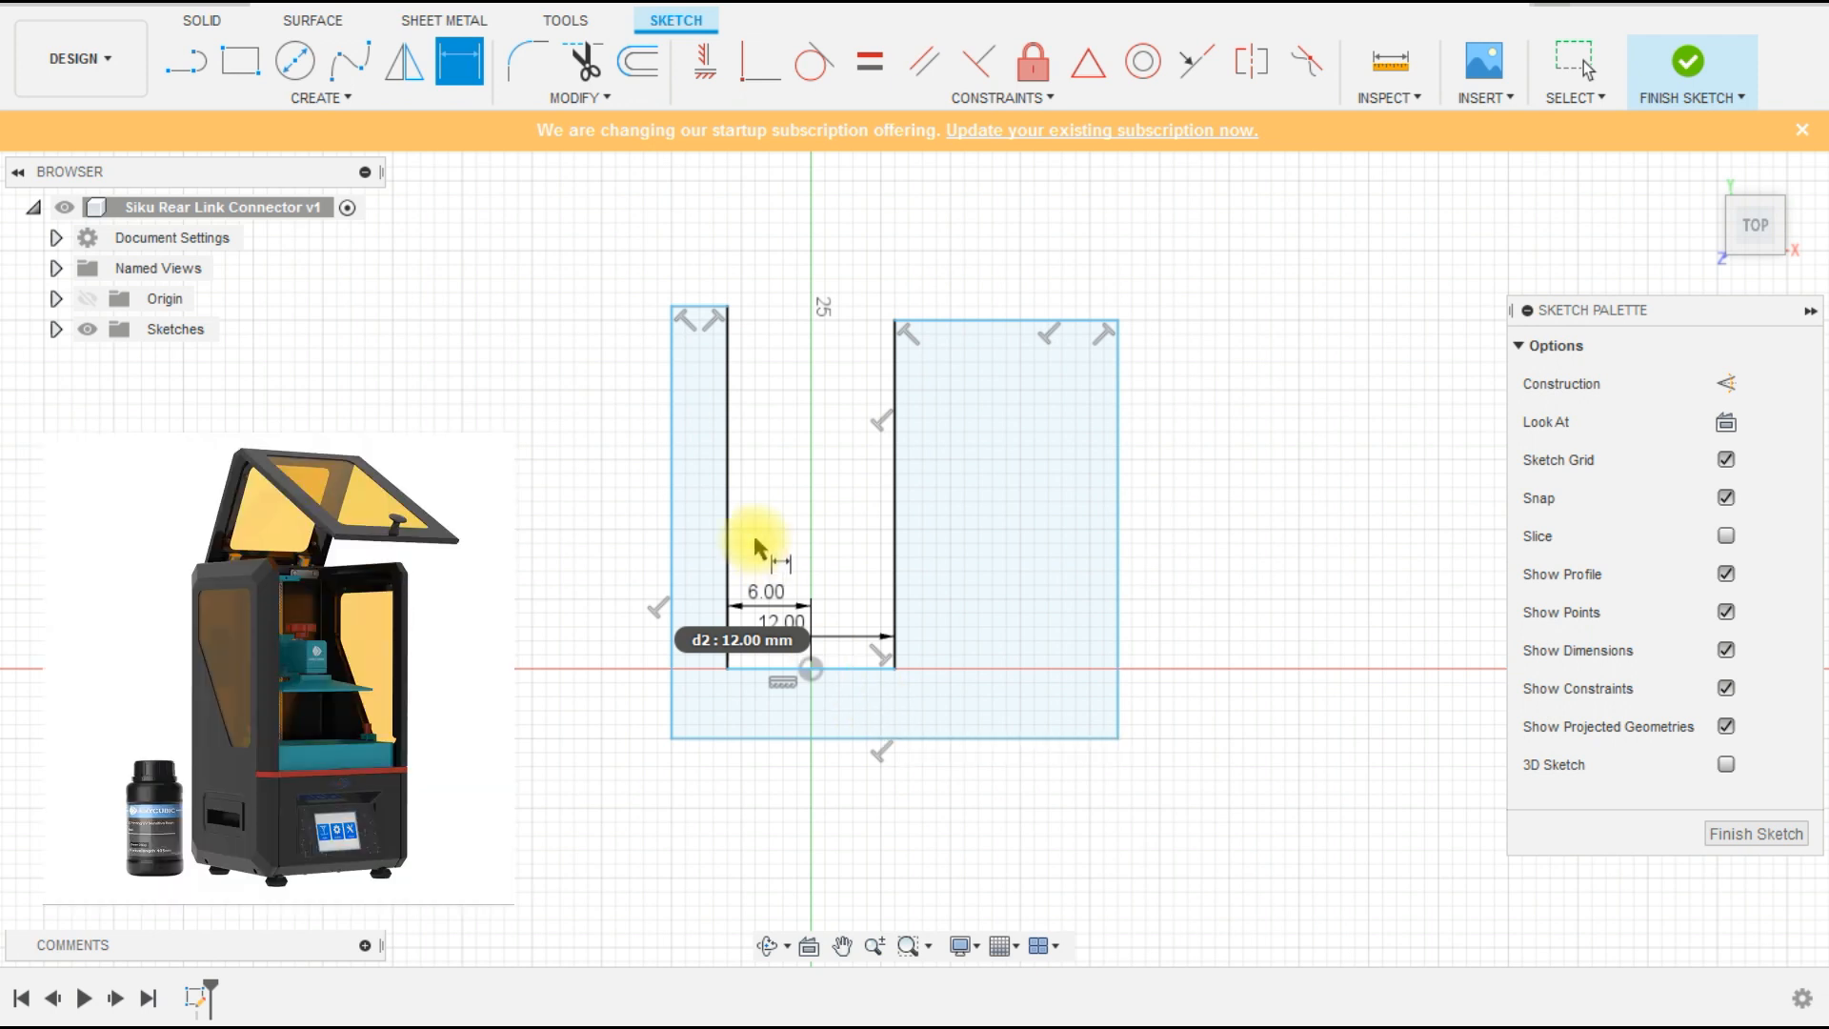
- Dimension the top widths of both the left and right legs to 3.6 mm
click(696, 309)
click(701, 281)
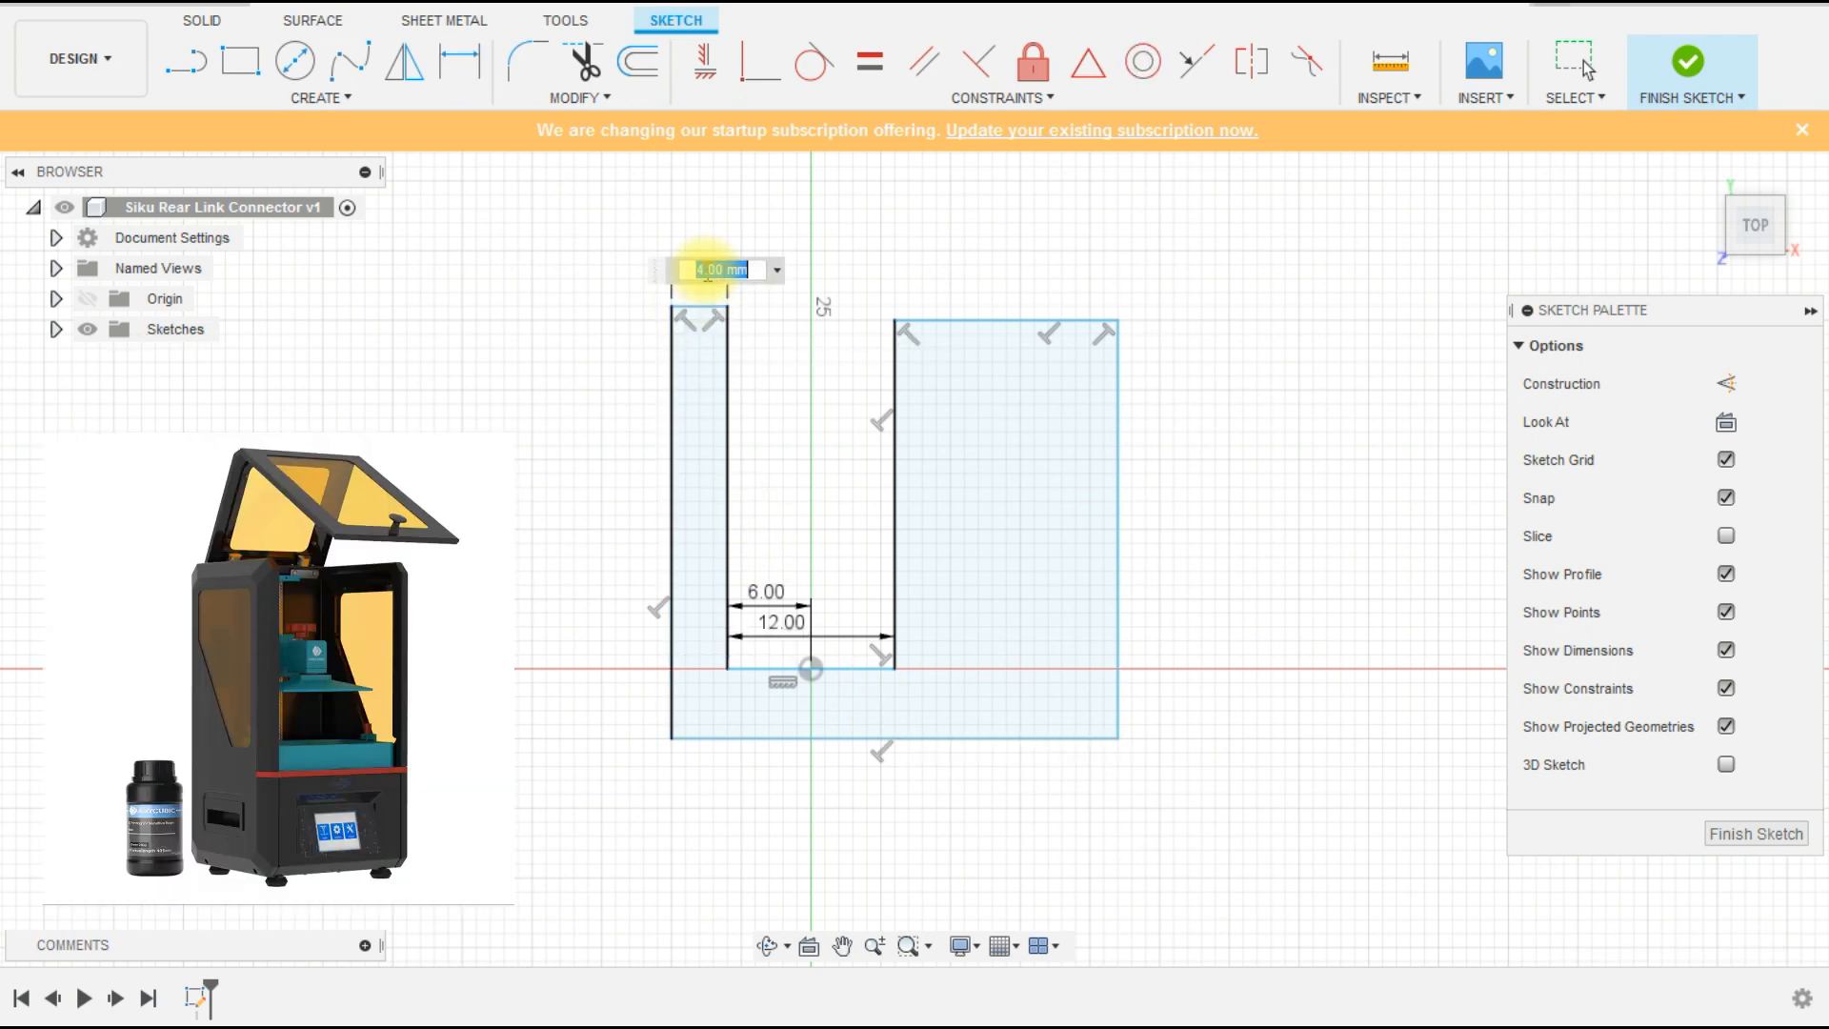
text(3.6)
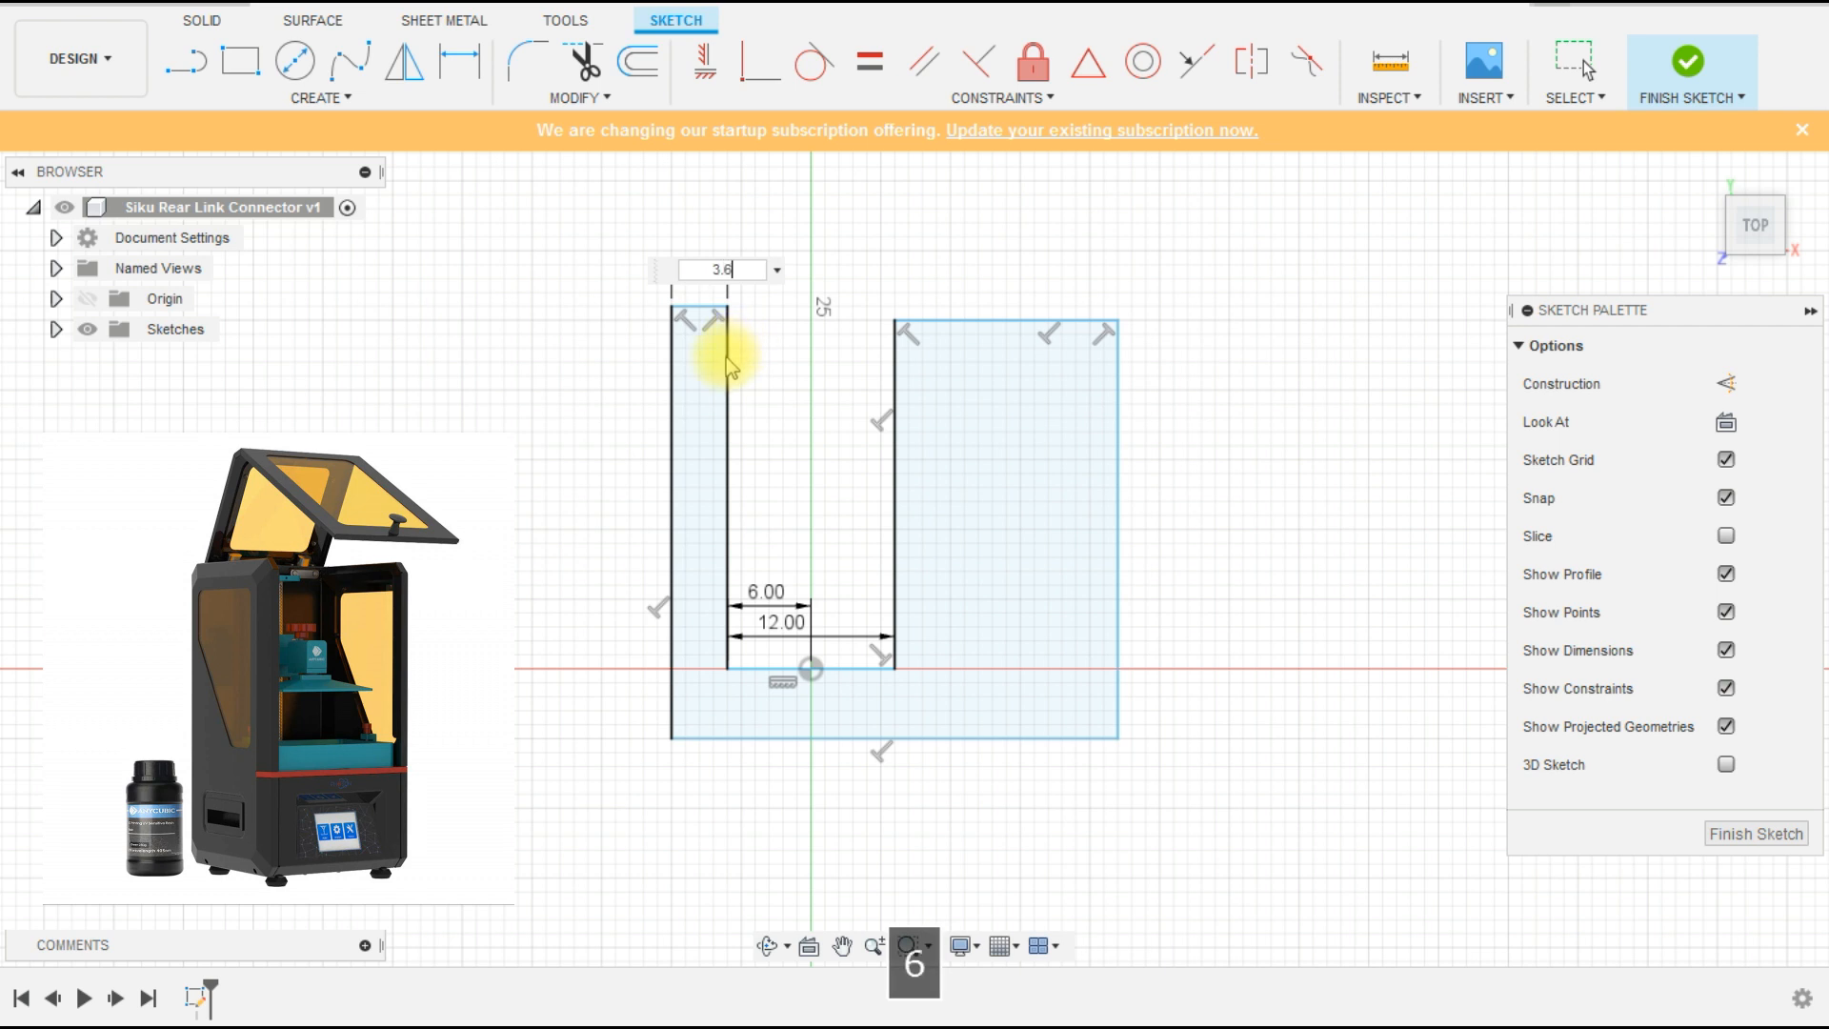
key(Return)
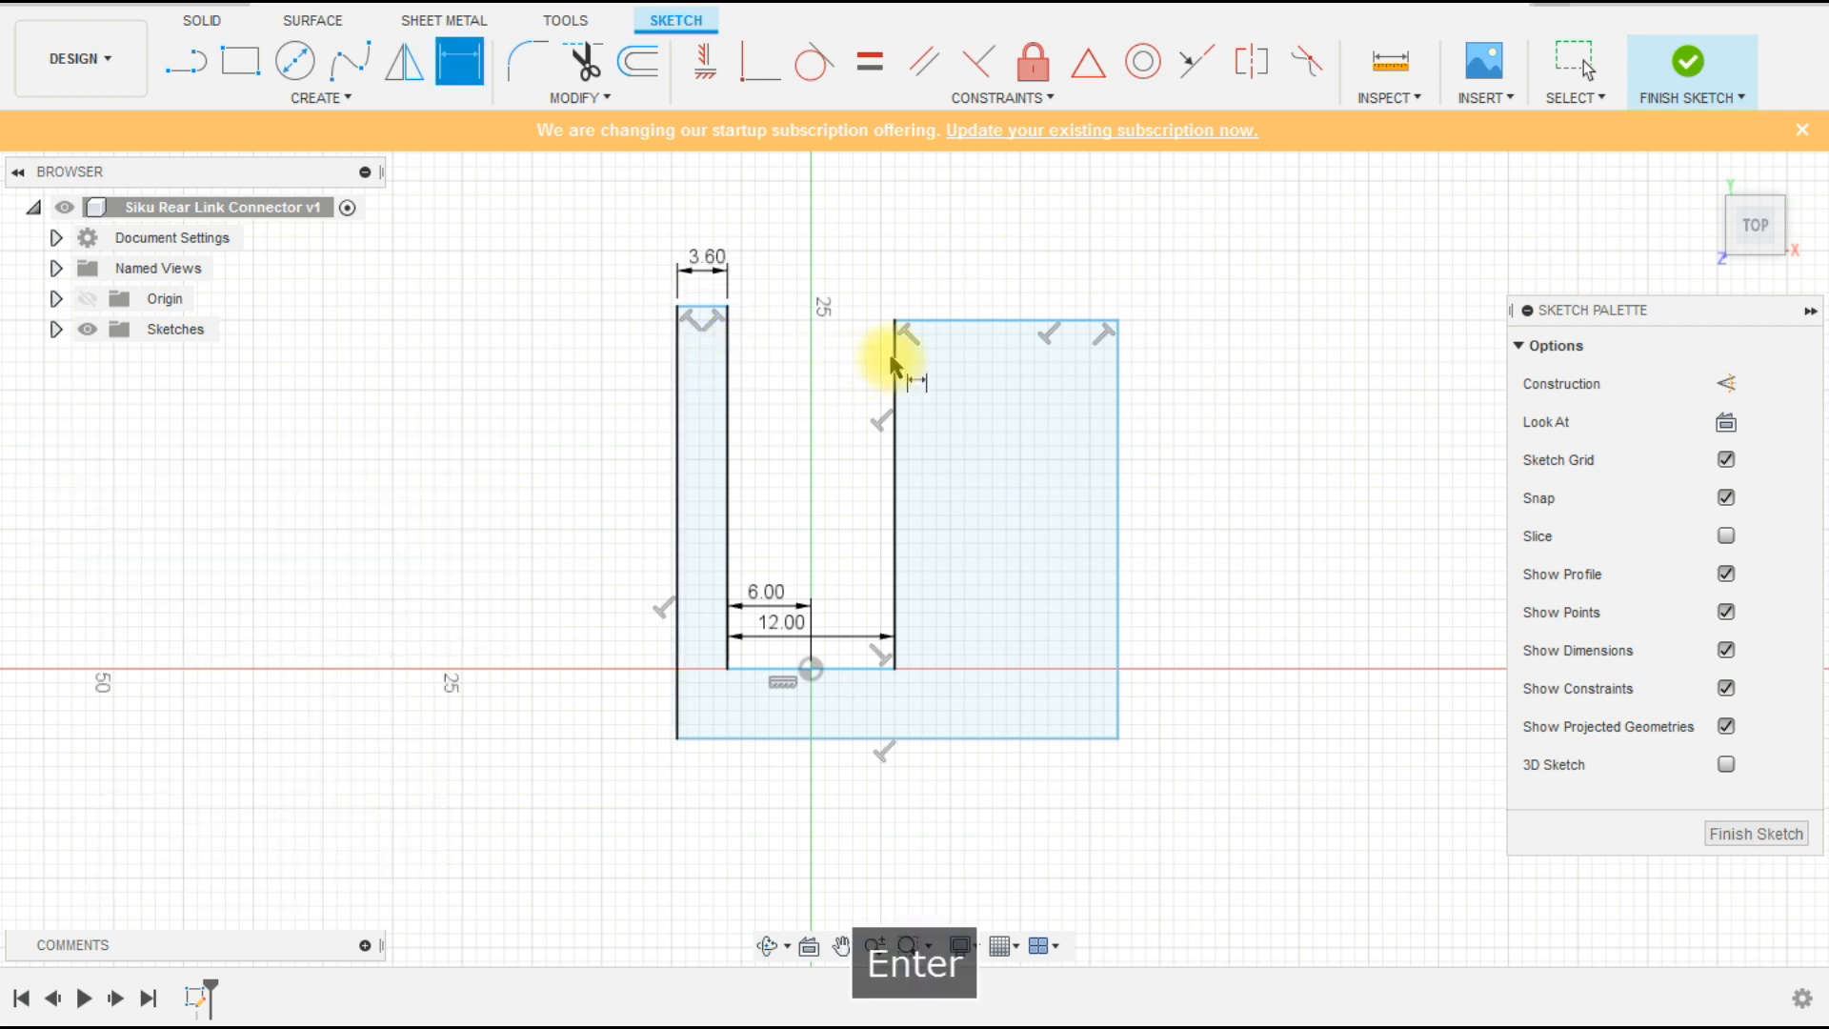
click(943, 324)
click(946, 280)
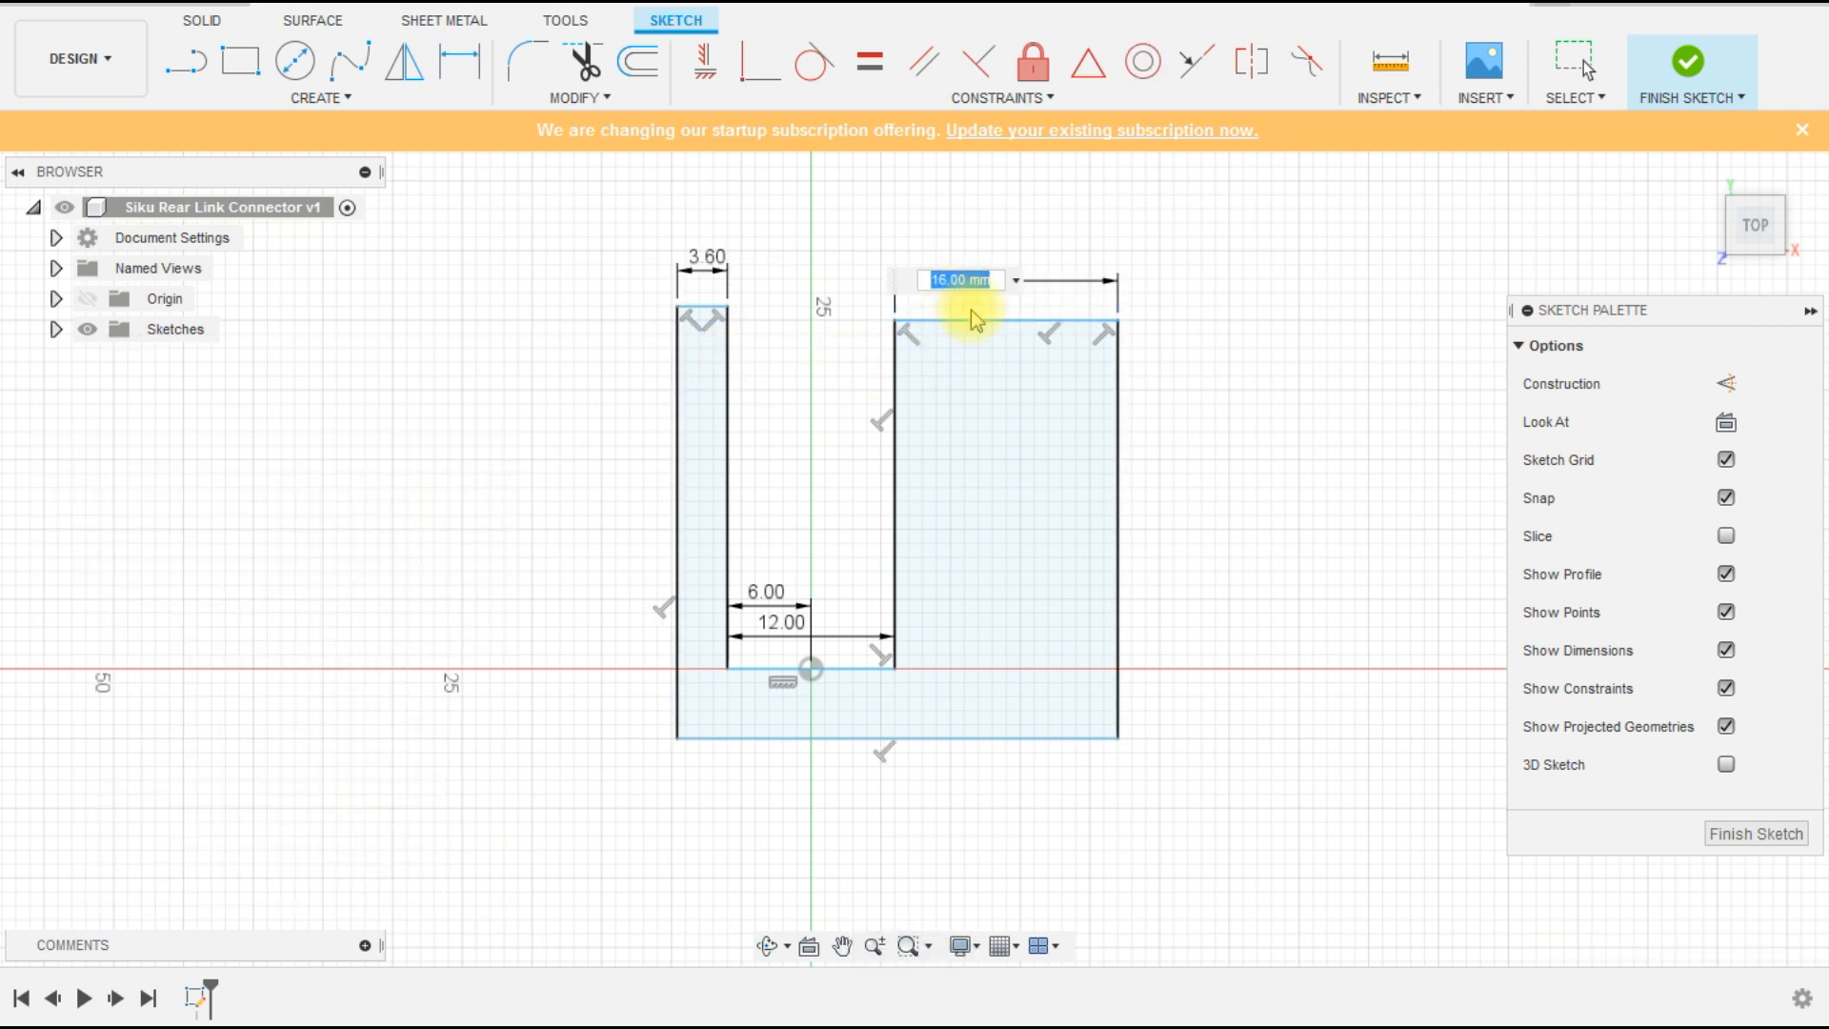
text(3.6)
key(Return)
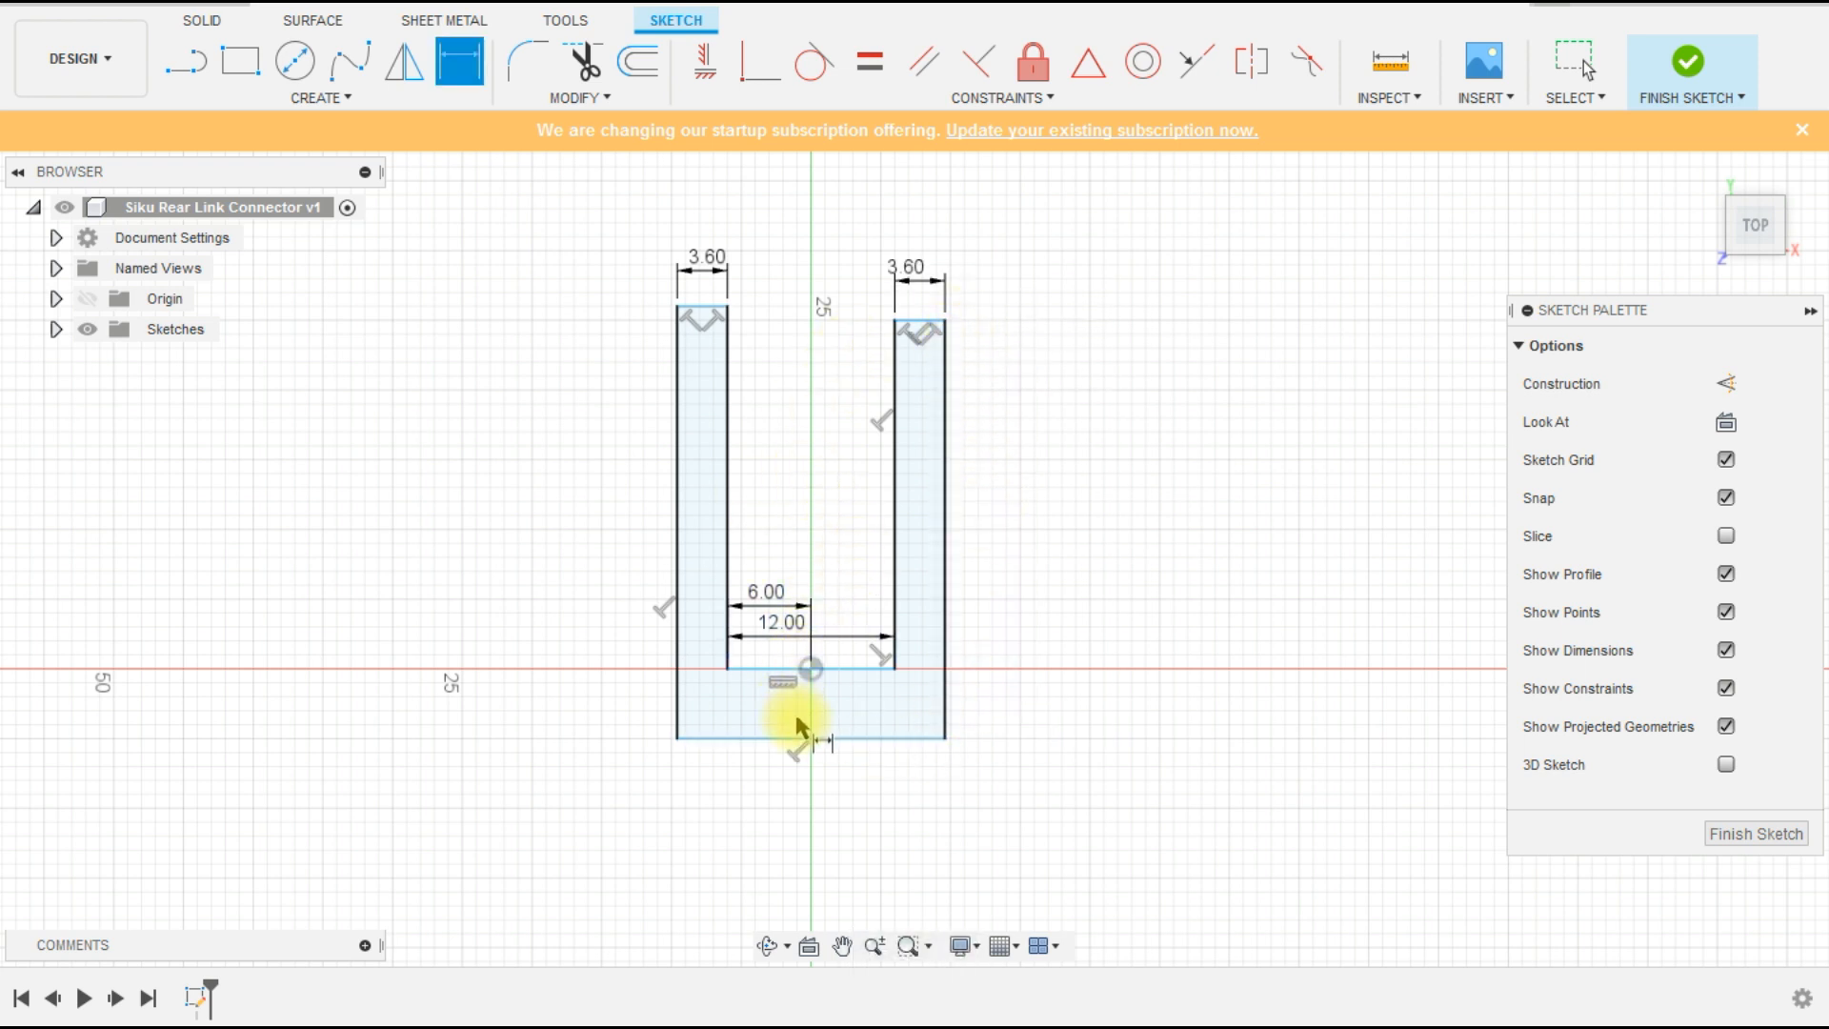
- Dimension the inner edges of both legs to a height of 9.1 mm
click(895, 526)
click(871, 514)
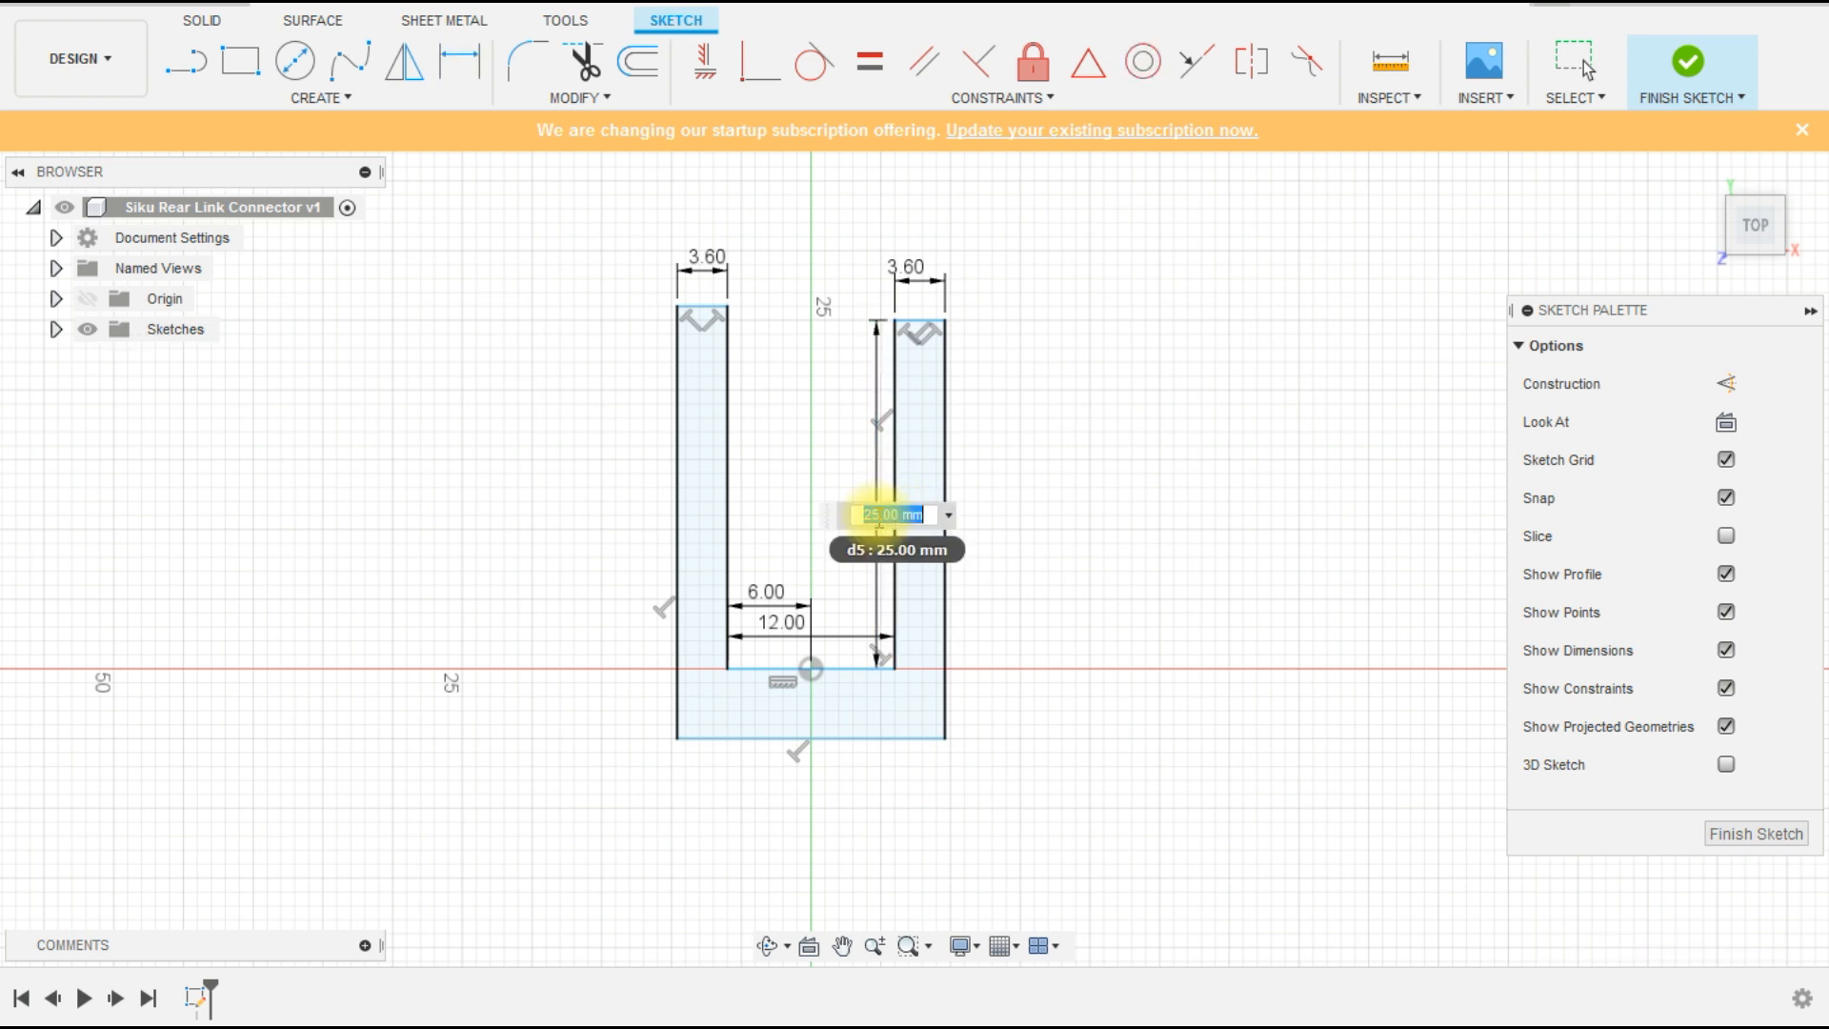
text(9.1)
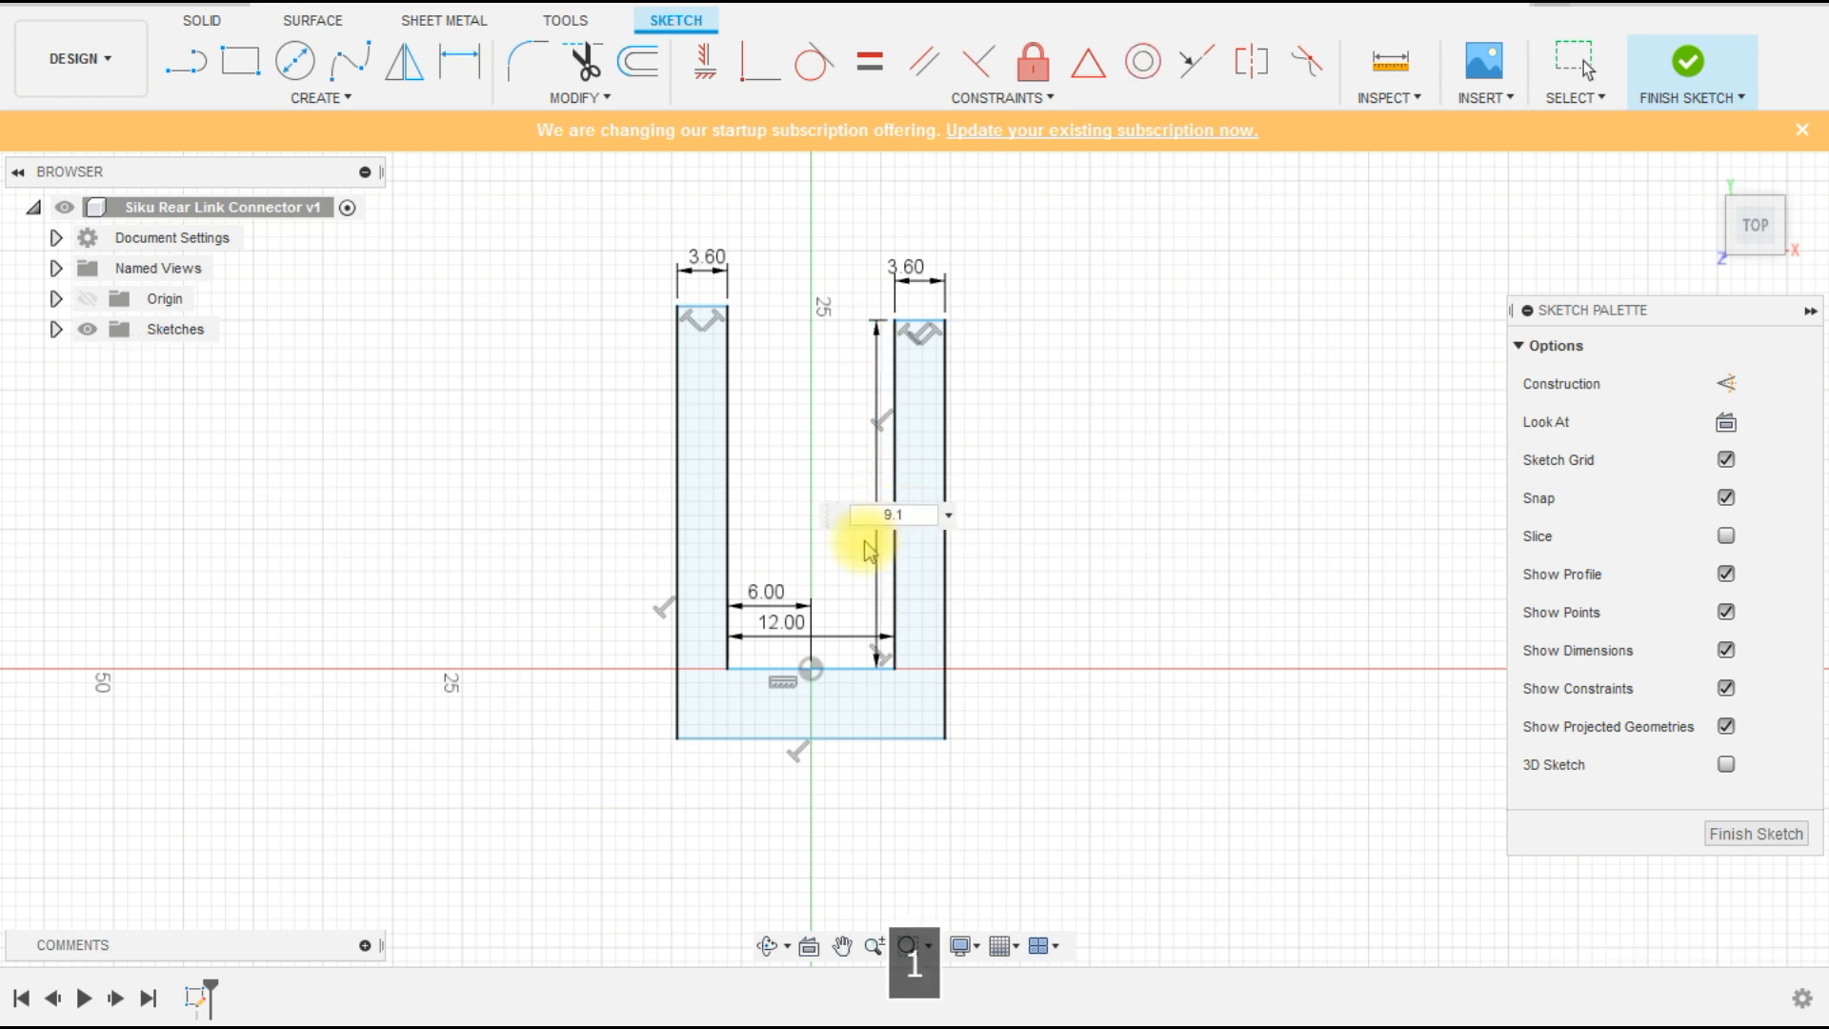
key(Return)
click(735, 483)
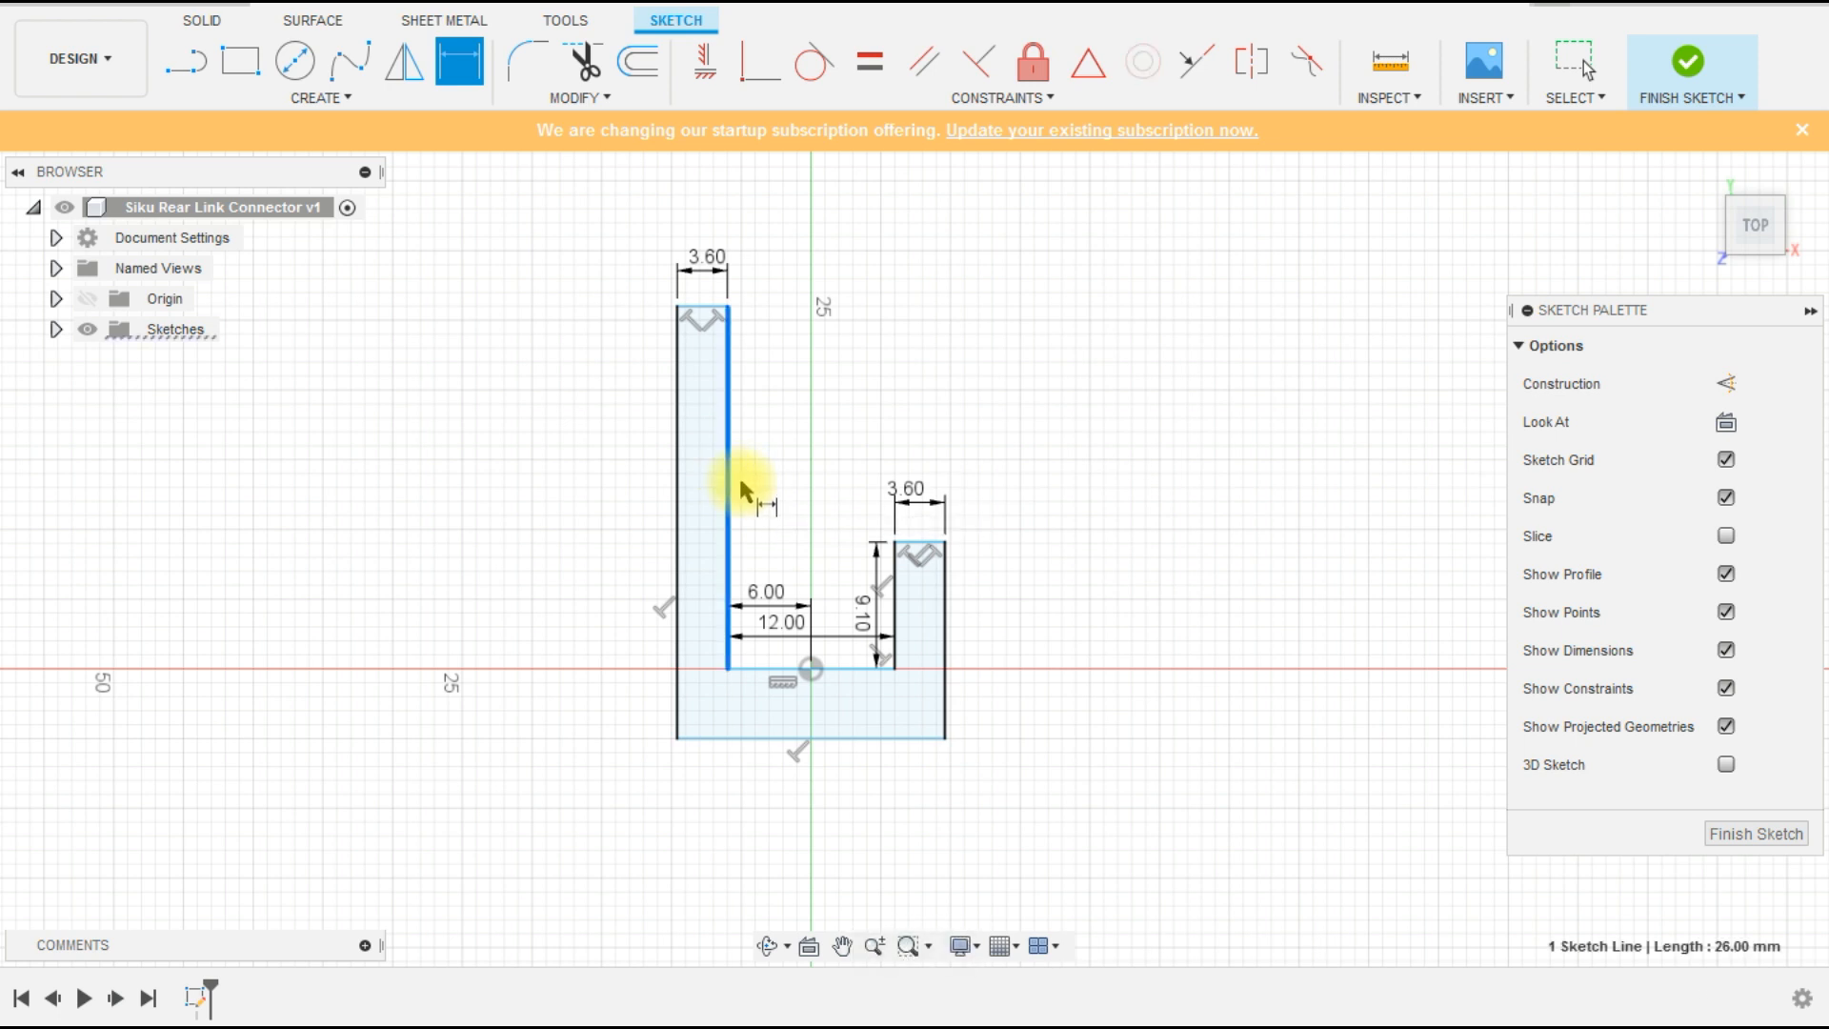
click(759, 487)
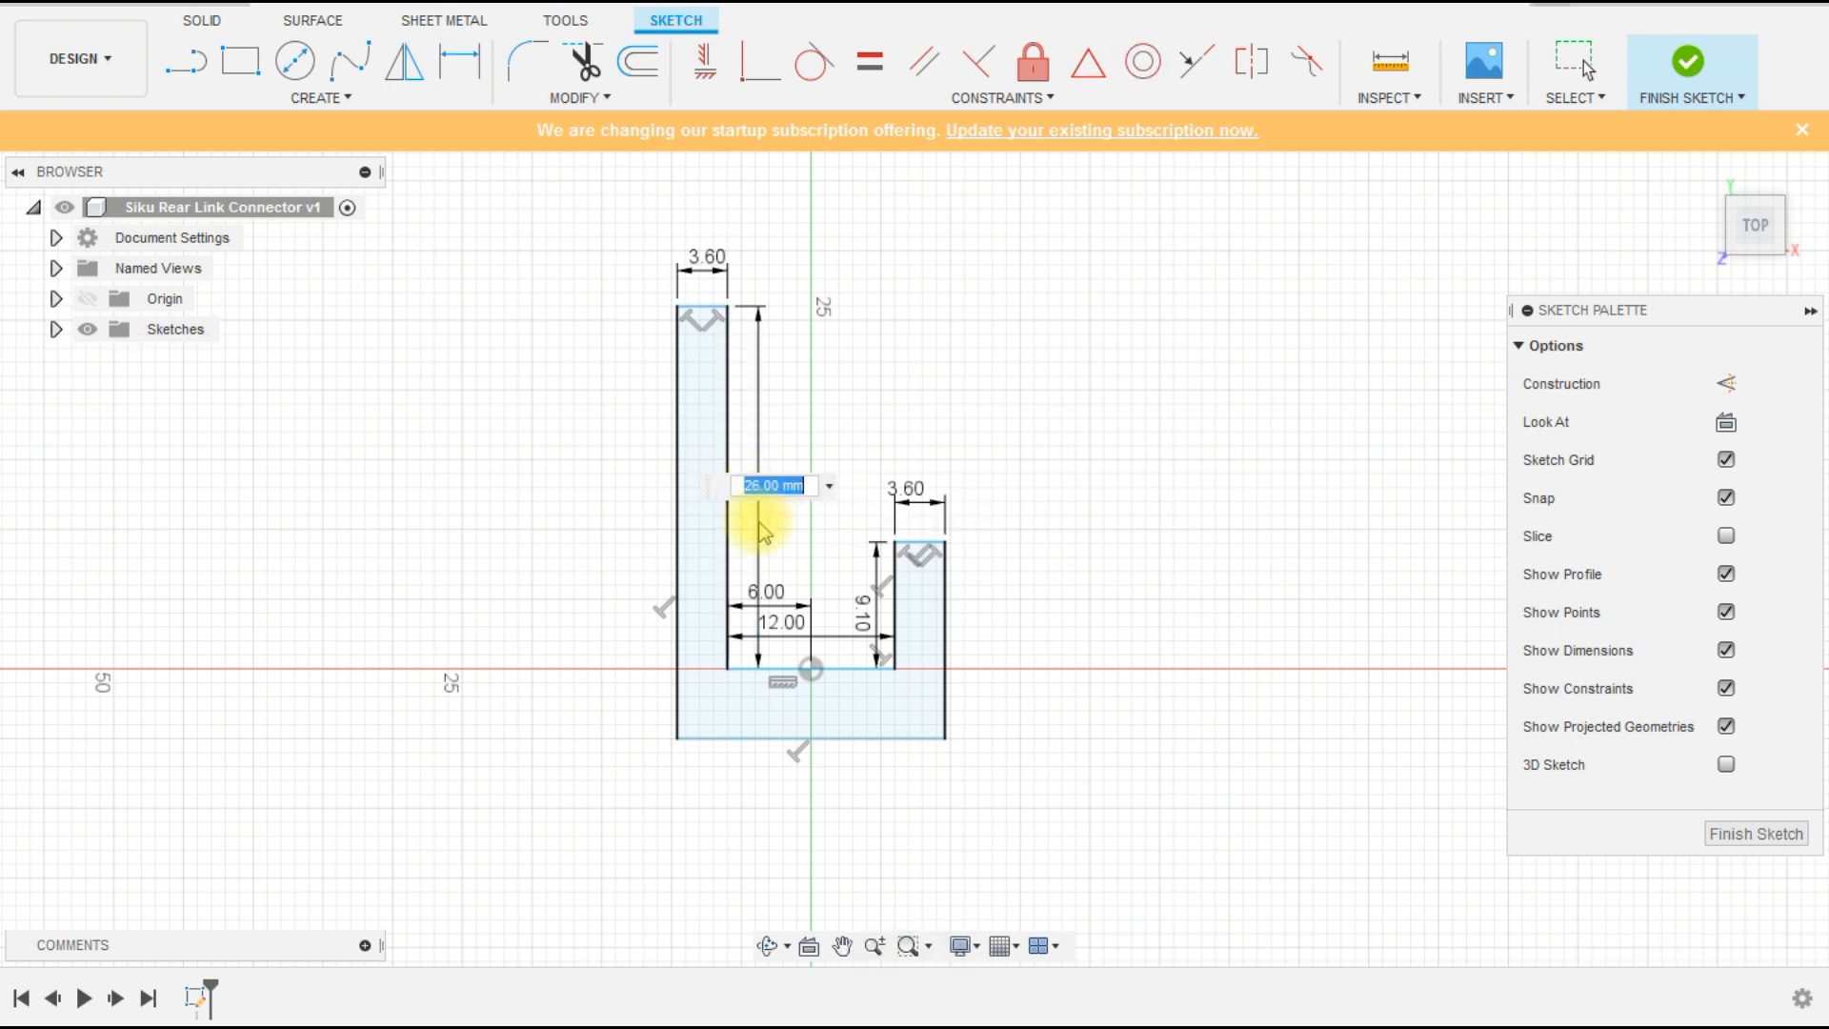
text(9.1)
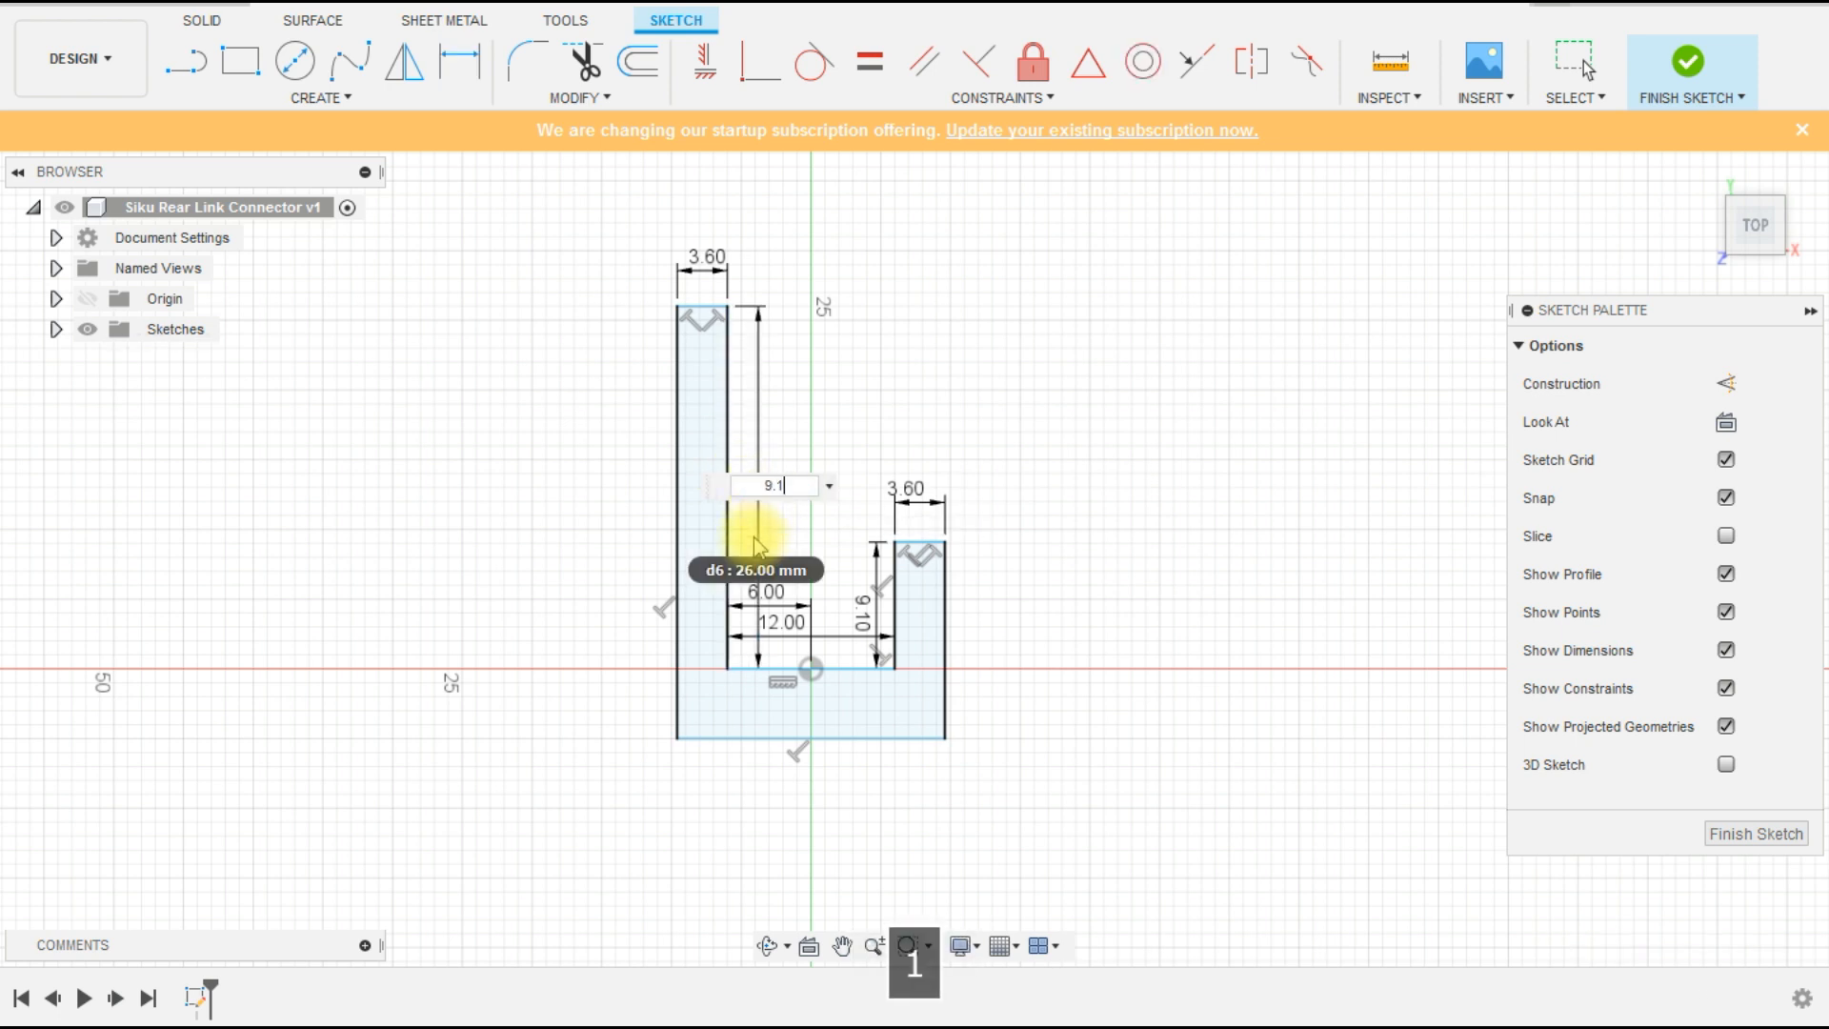
key(Return)
- Dimension the thickness of the U profile's base as 5 mm
scroll(870, 630, up, 3)
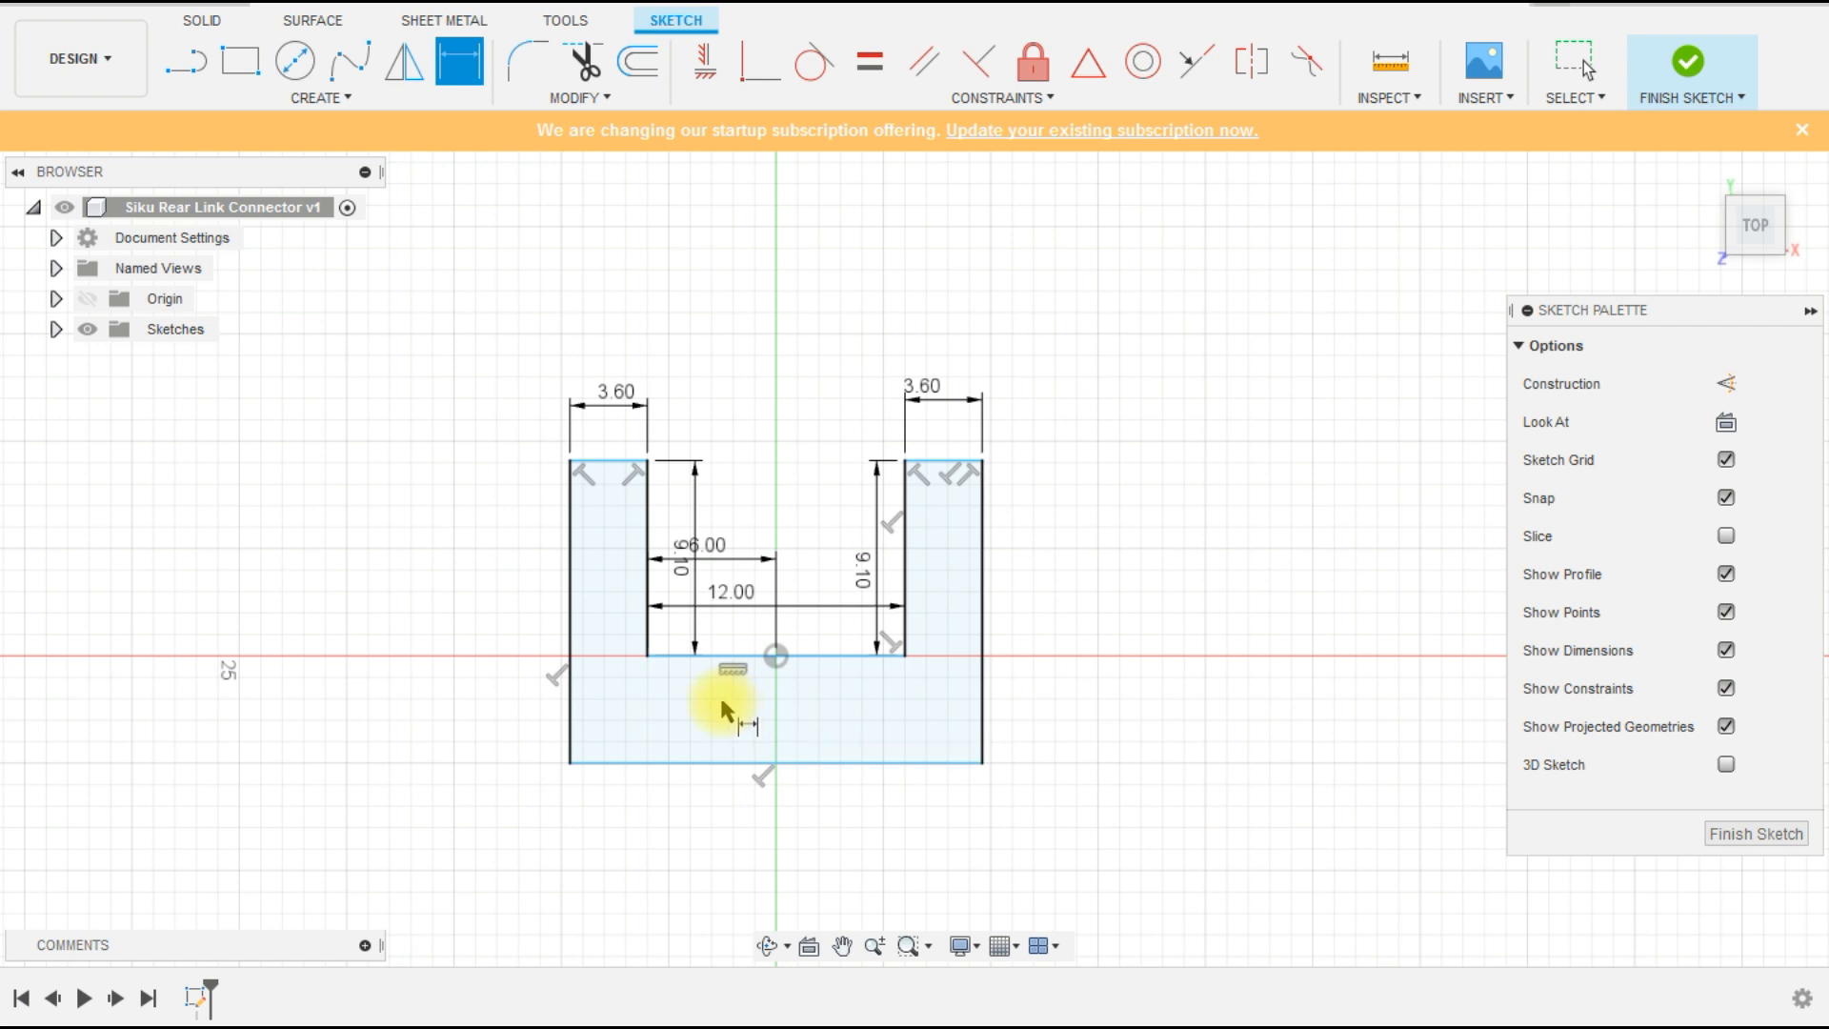
click(846, 656)
click(854, 758)
click(860, 710)
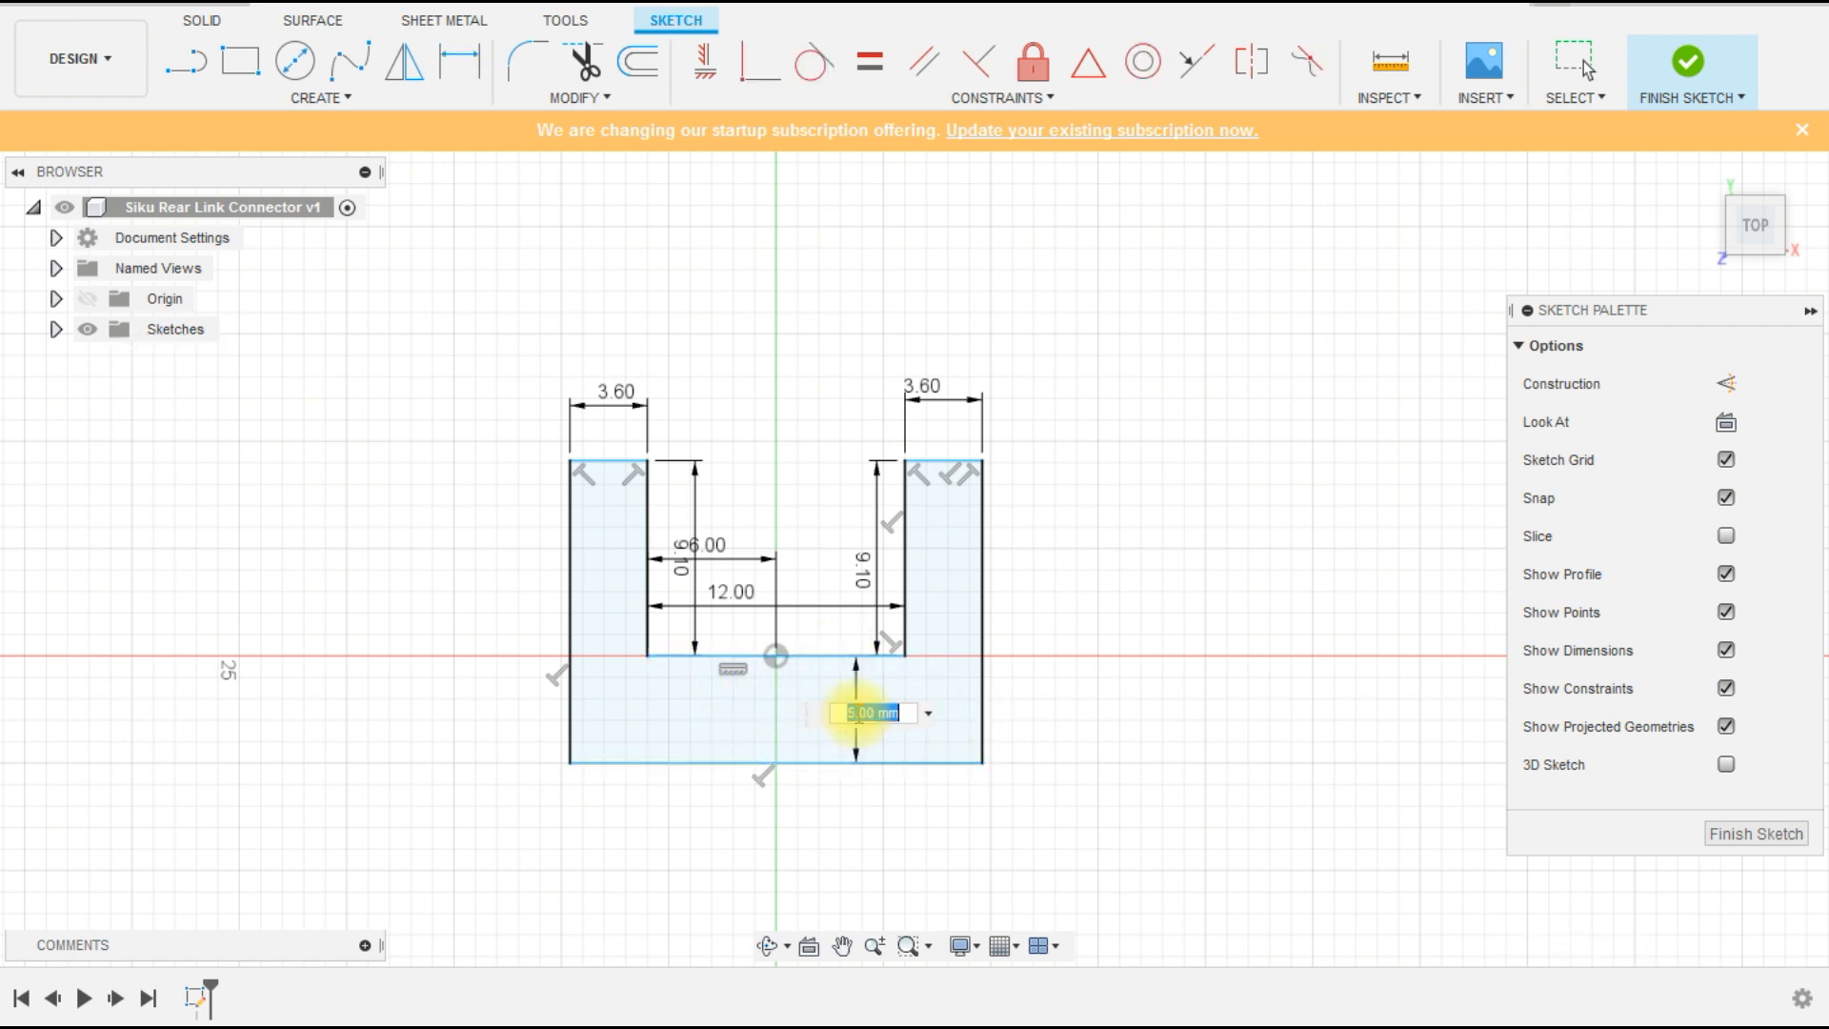
key(Return)
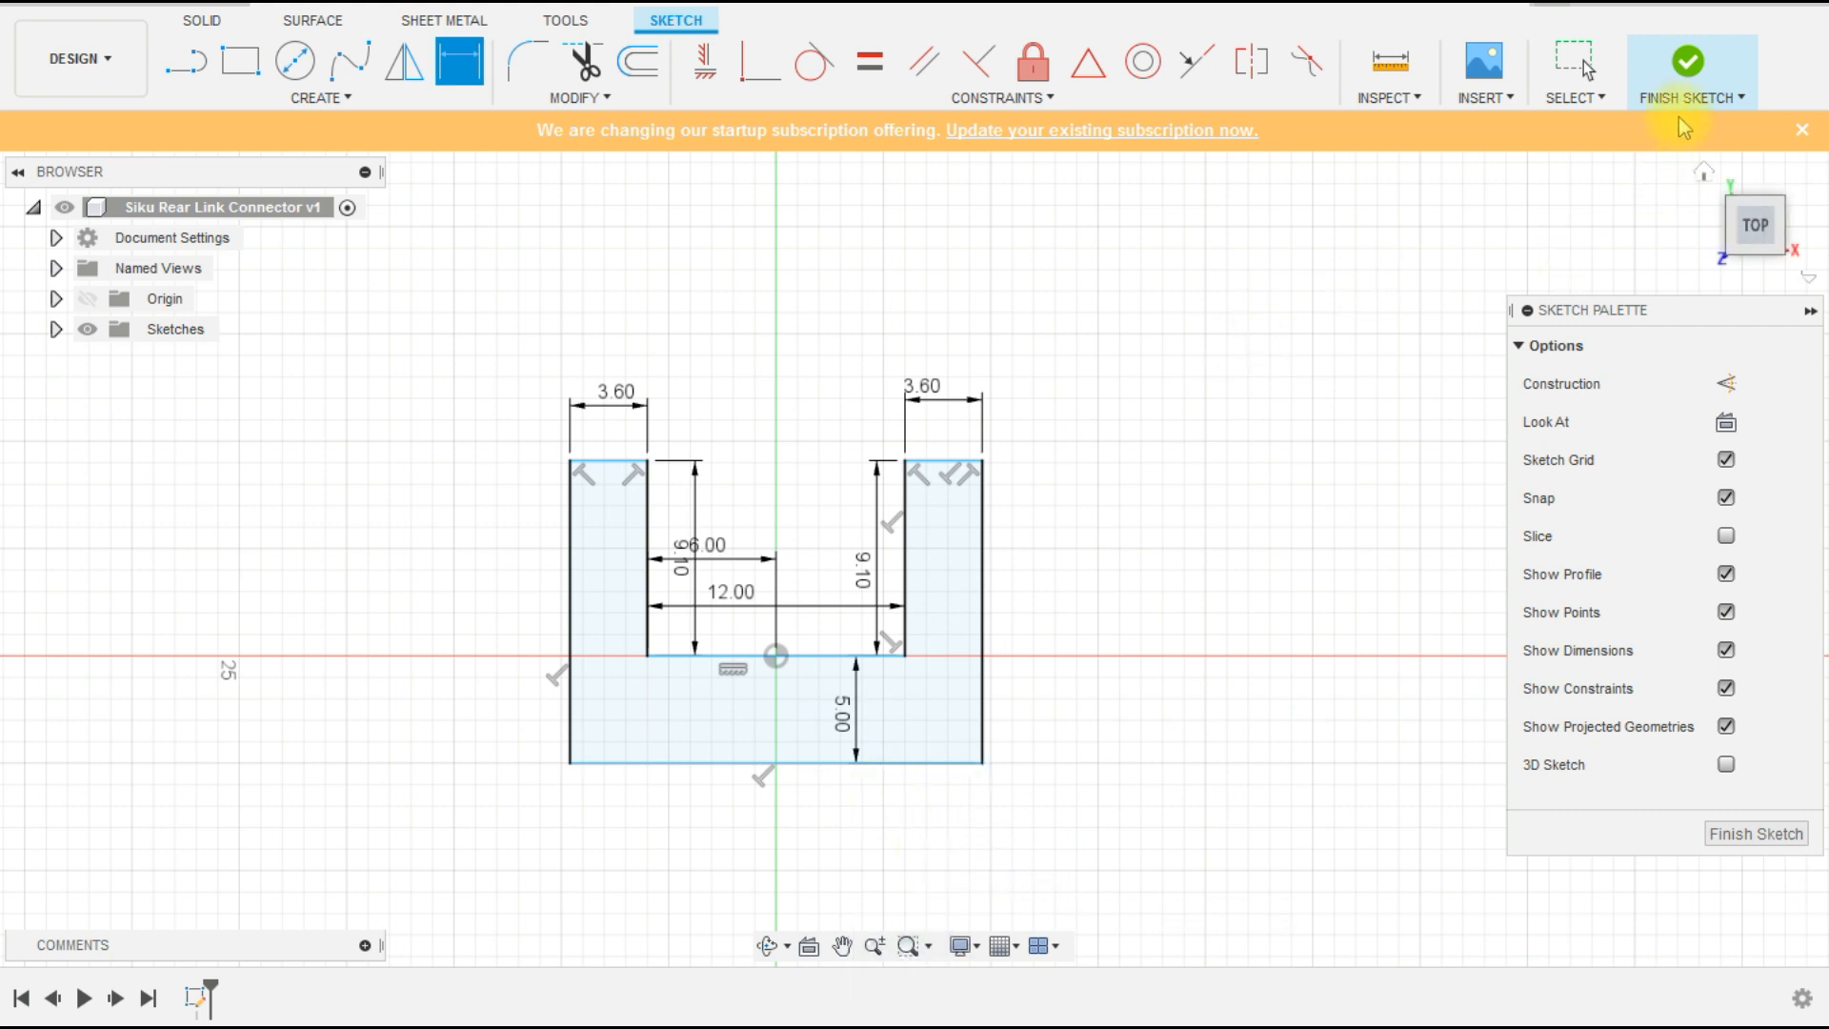
- Finish the sketch and extrude the U-shaped profile 5 mm as a new body
click(1691, 66)
click(991, 559)
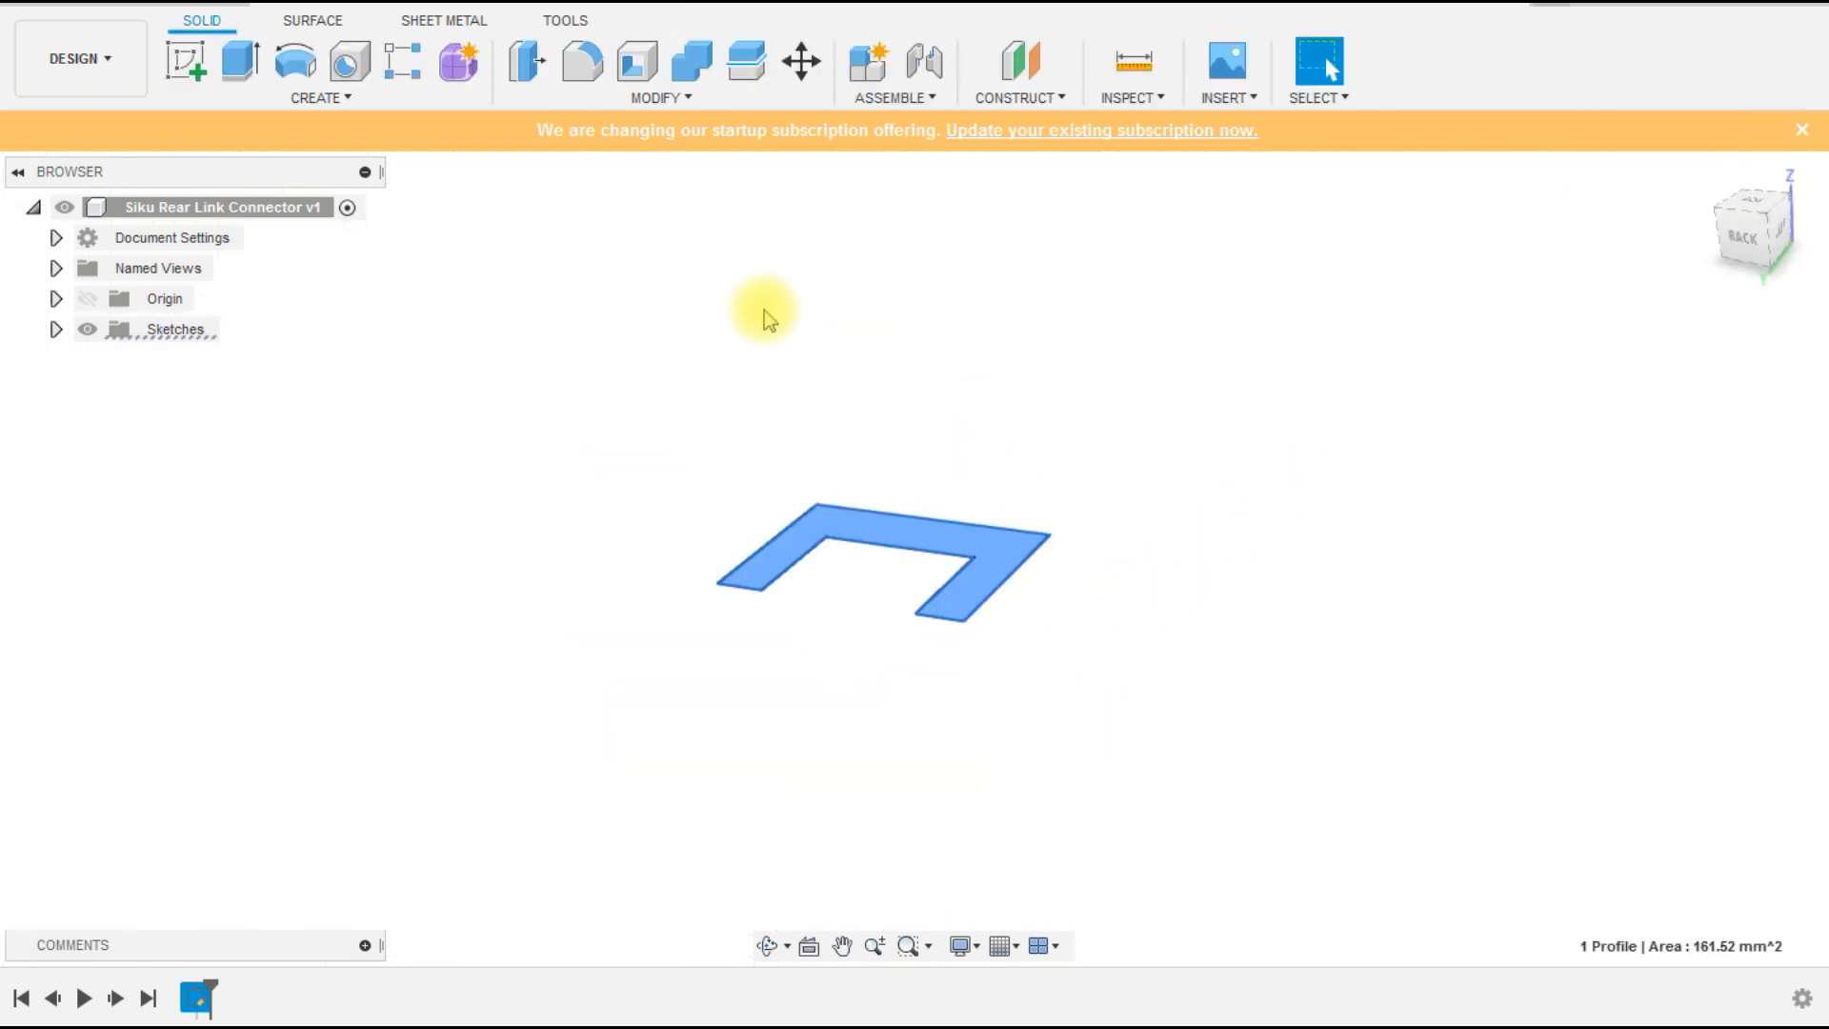
click(262, 74)
text(5)
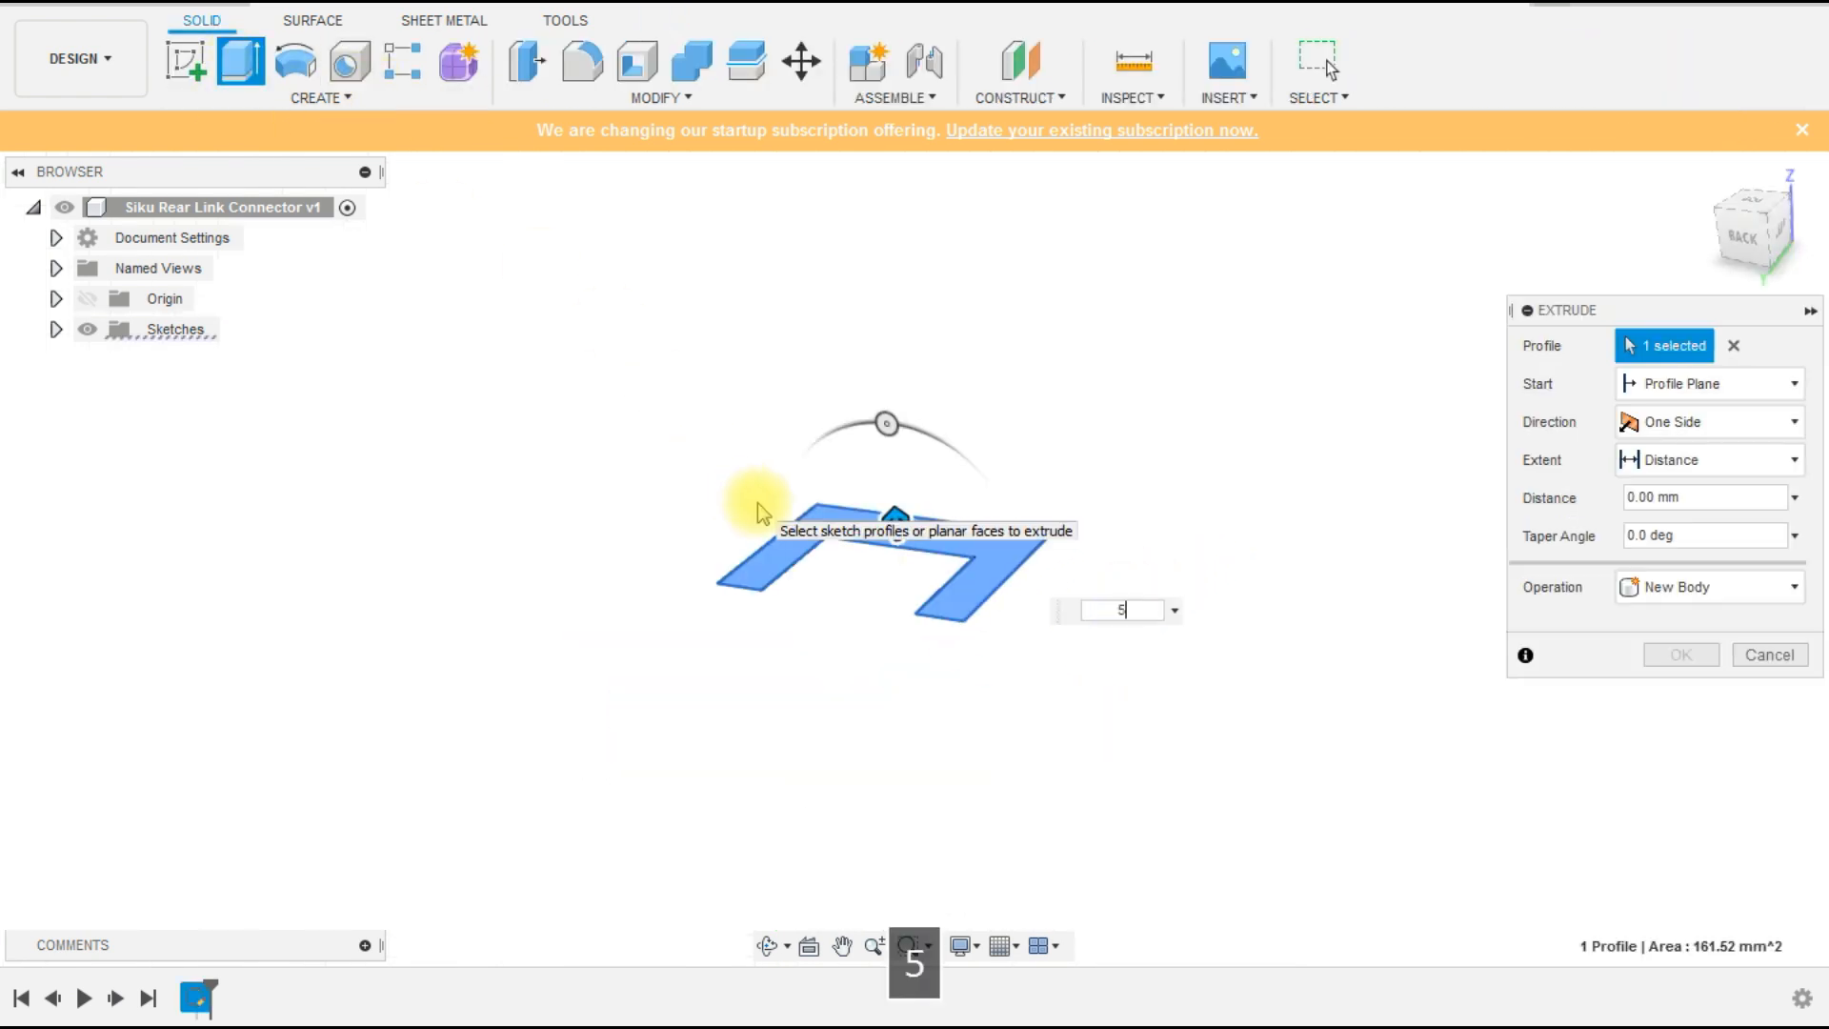
click(1680, 655)
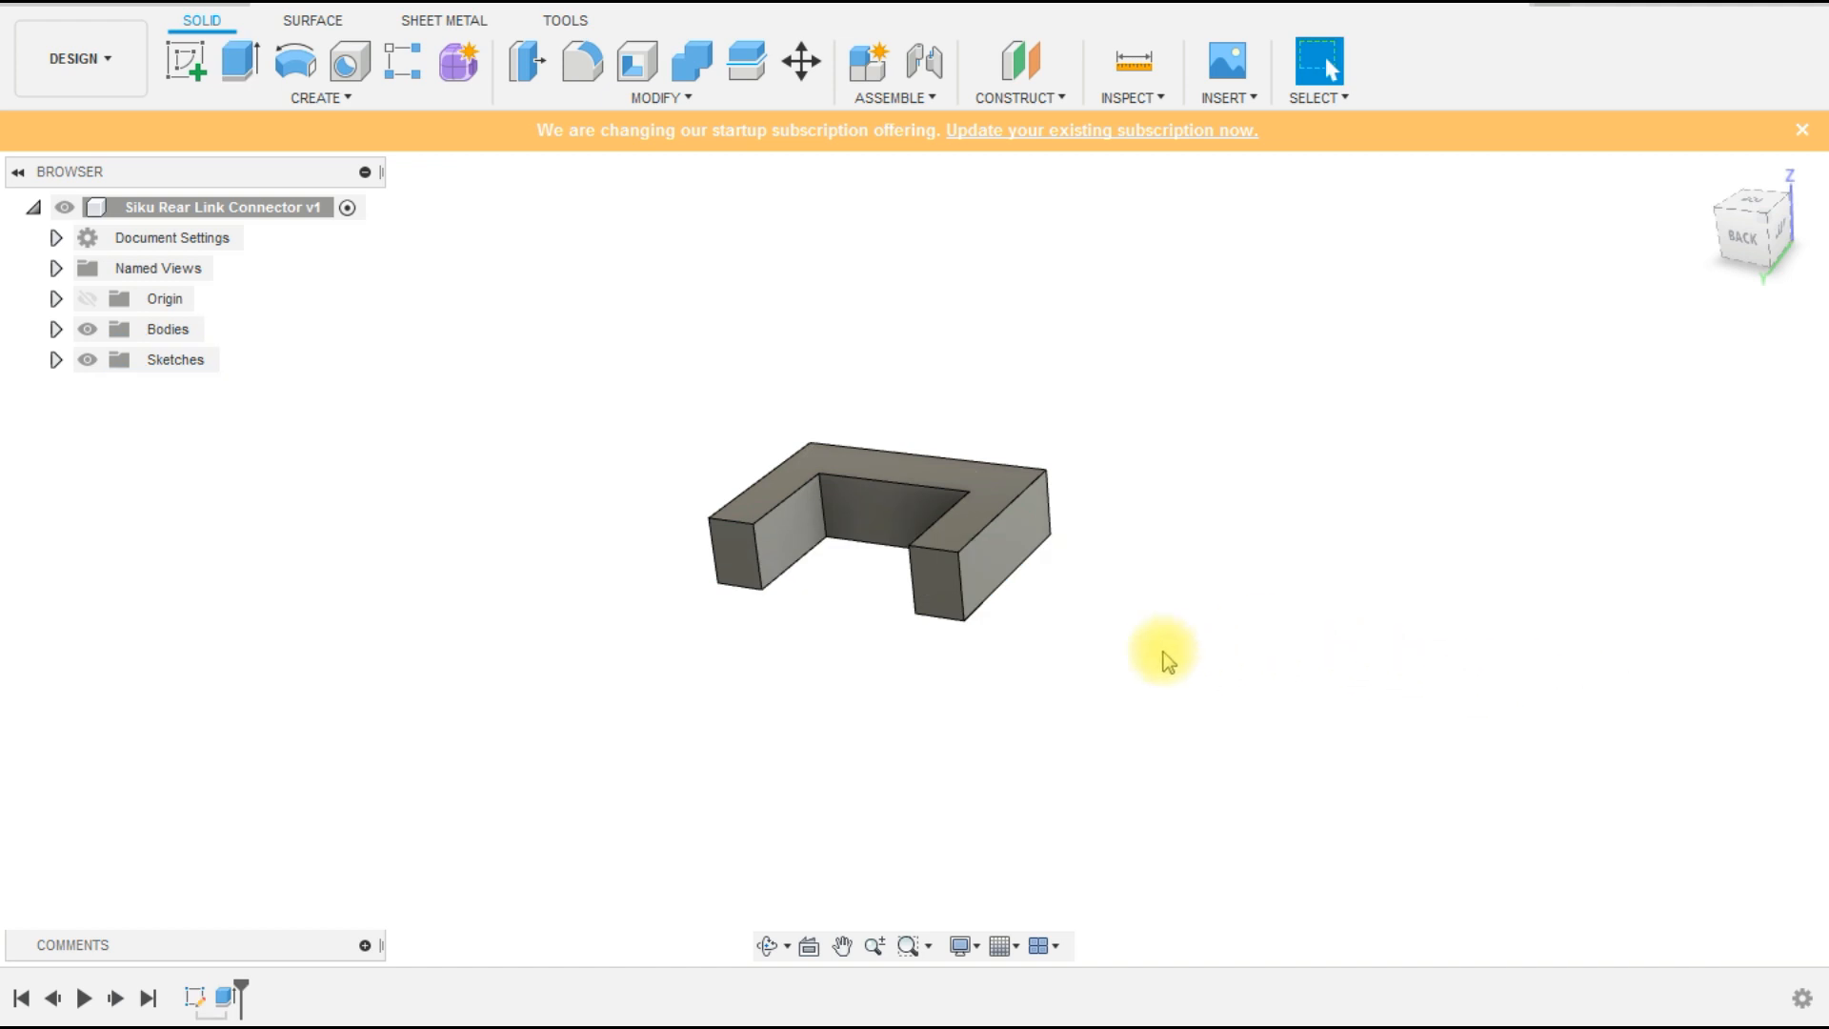
- Sketch a circle about 3.5 mm in diameter on the right leg's outer face, near its open end at about mid-height
shift+middle_drag(825, 712, 1133, 588)
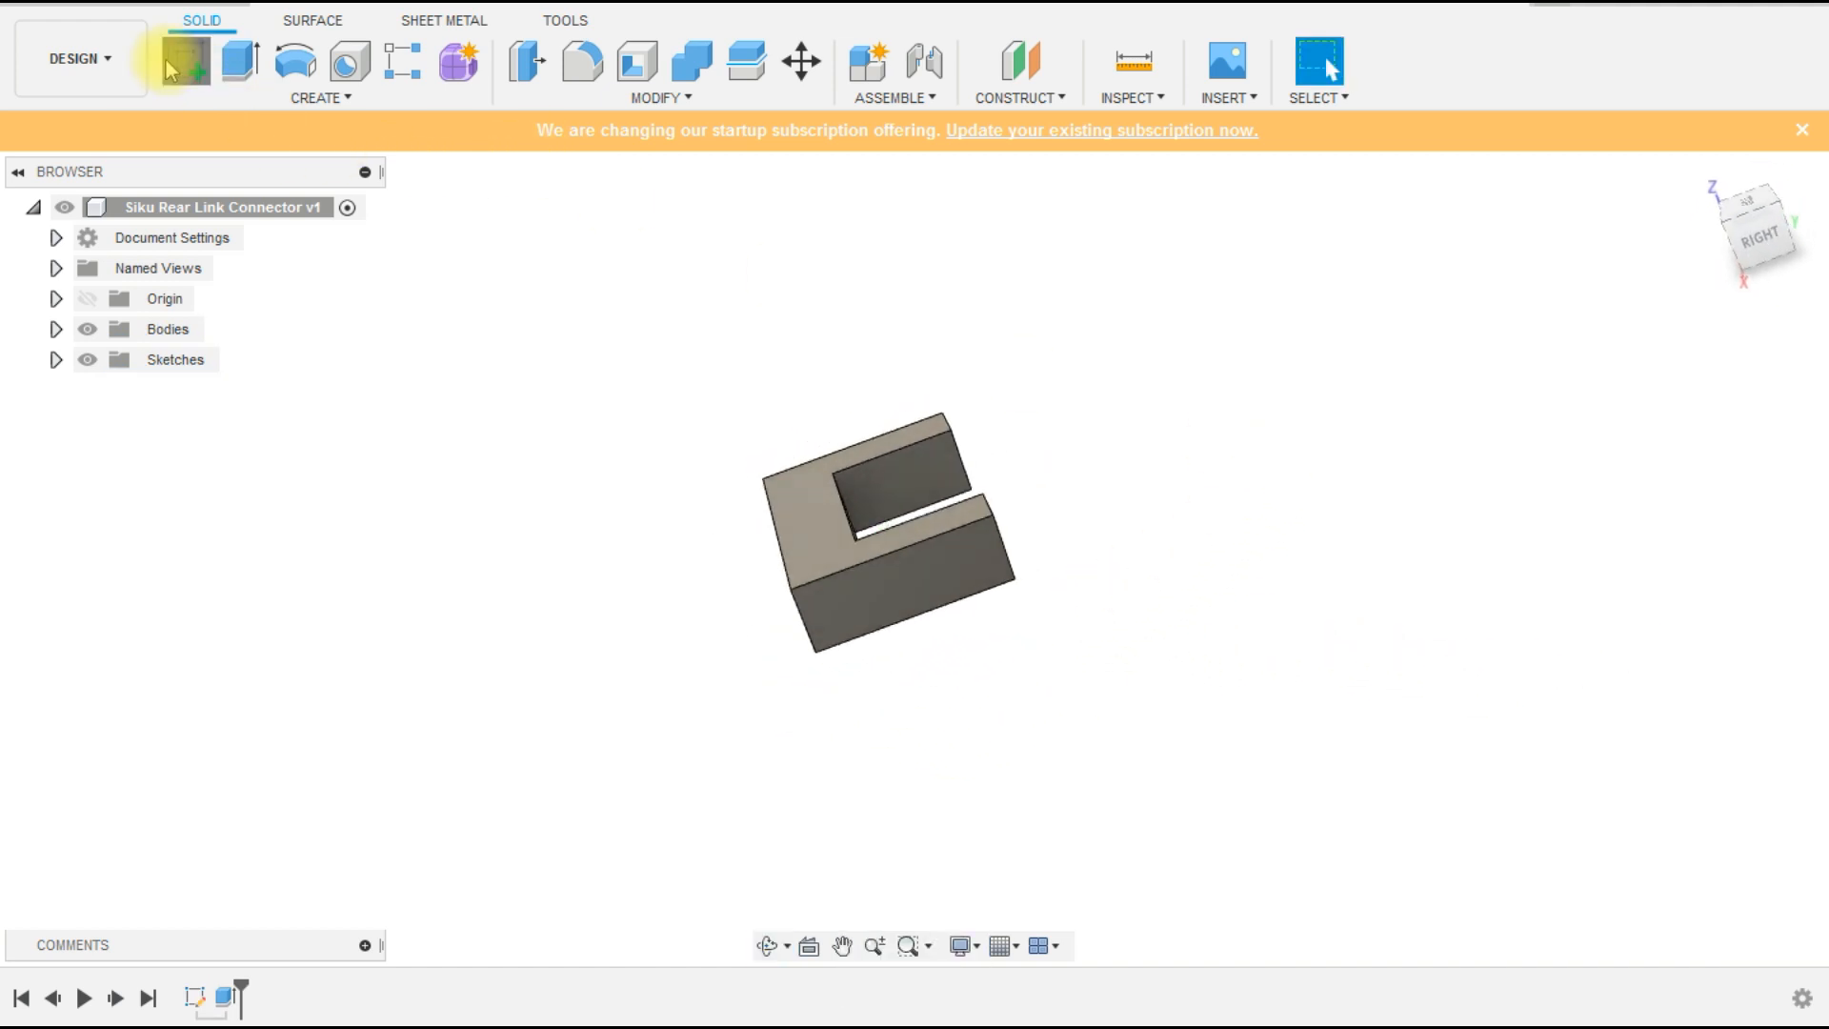
click(172, 70)
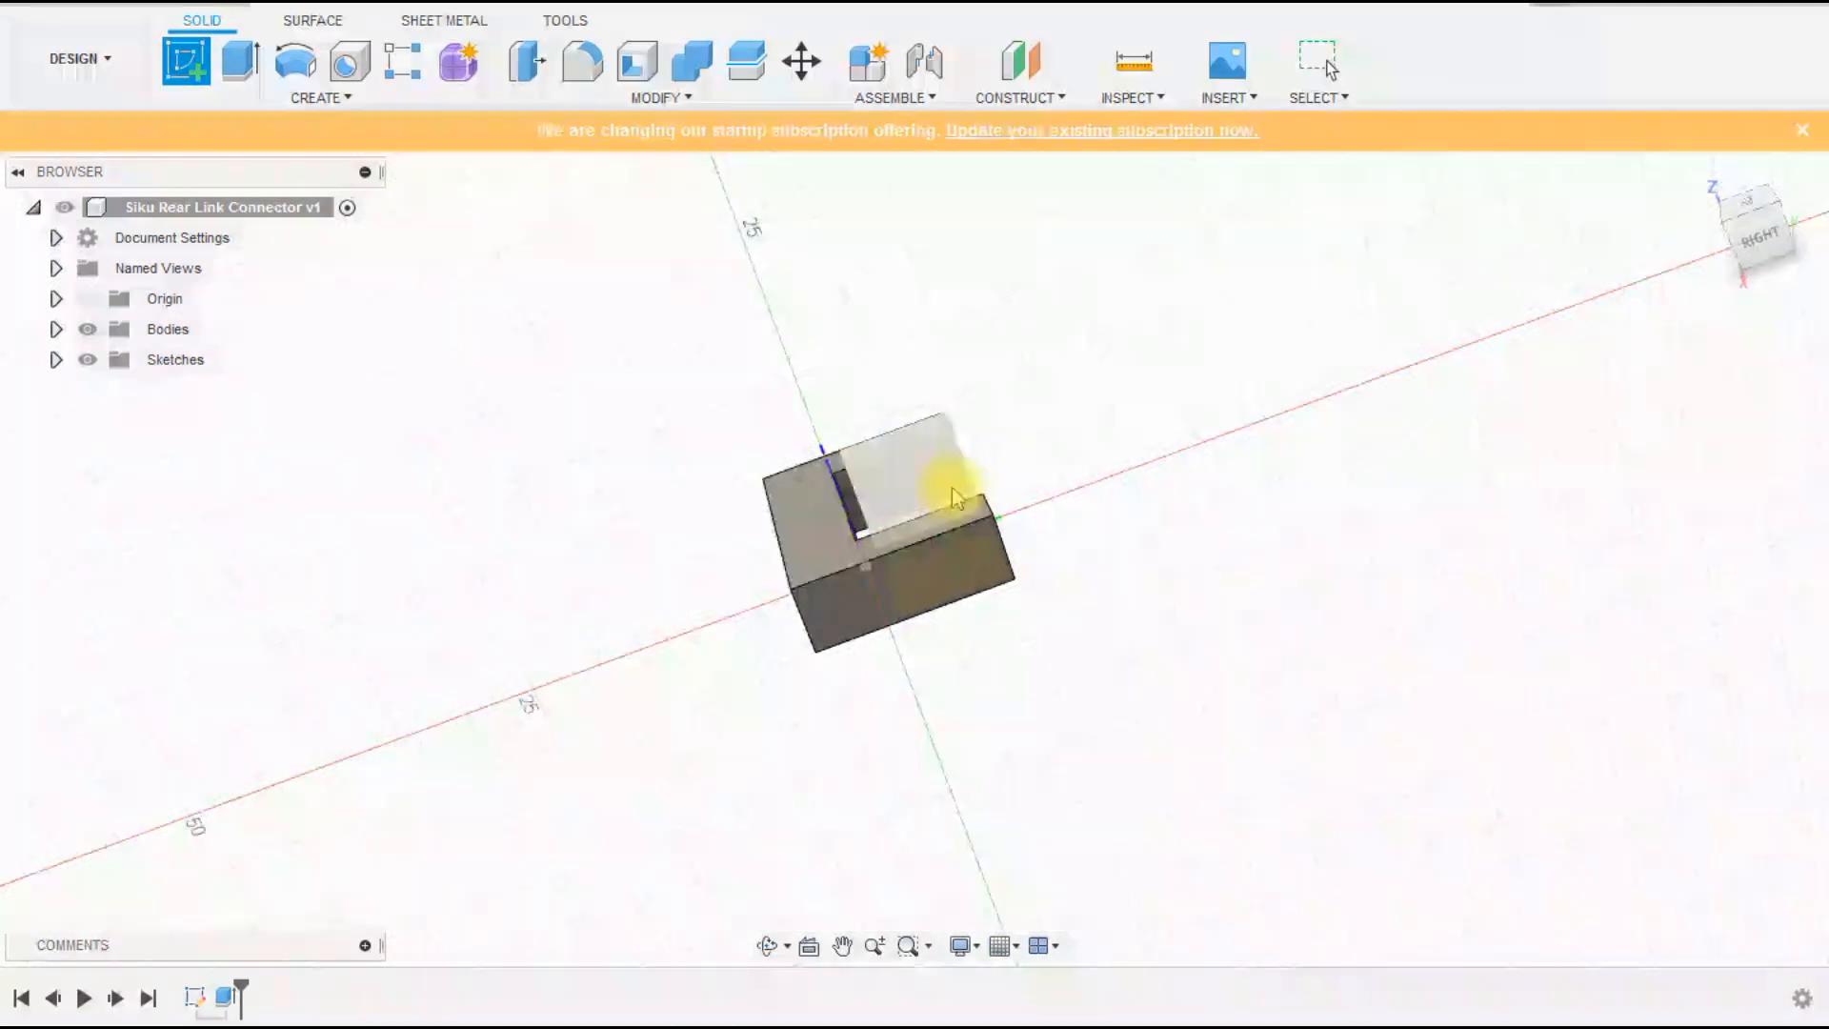
click(823, 622)
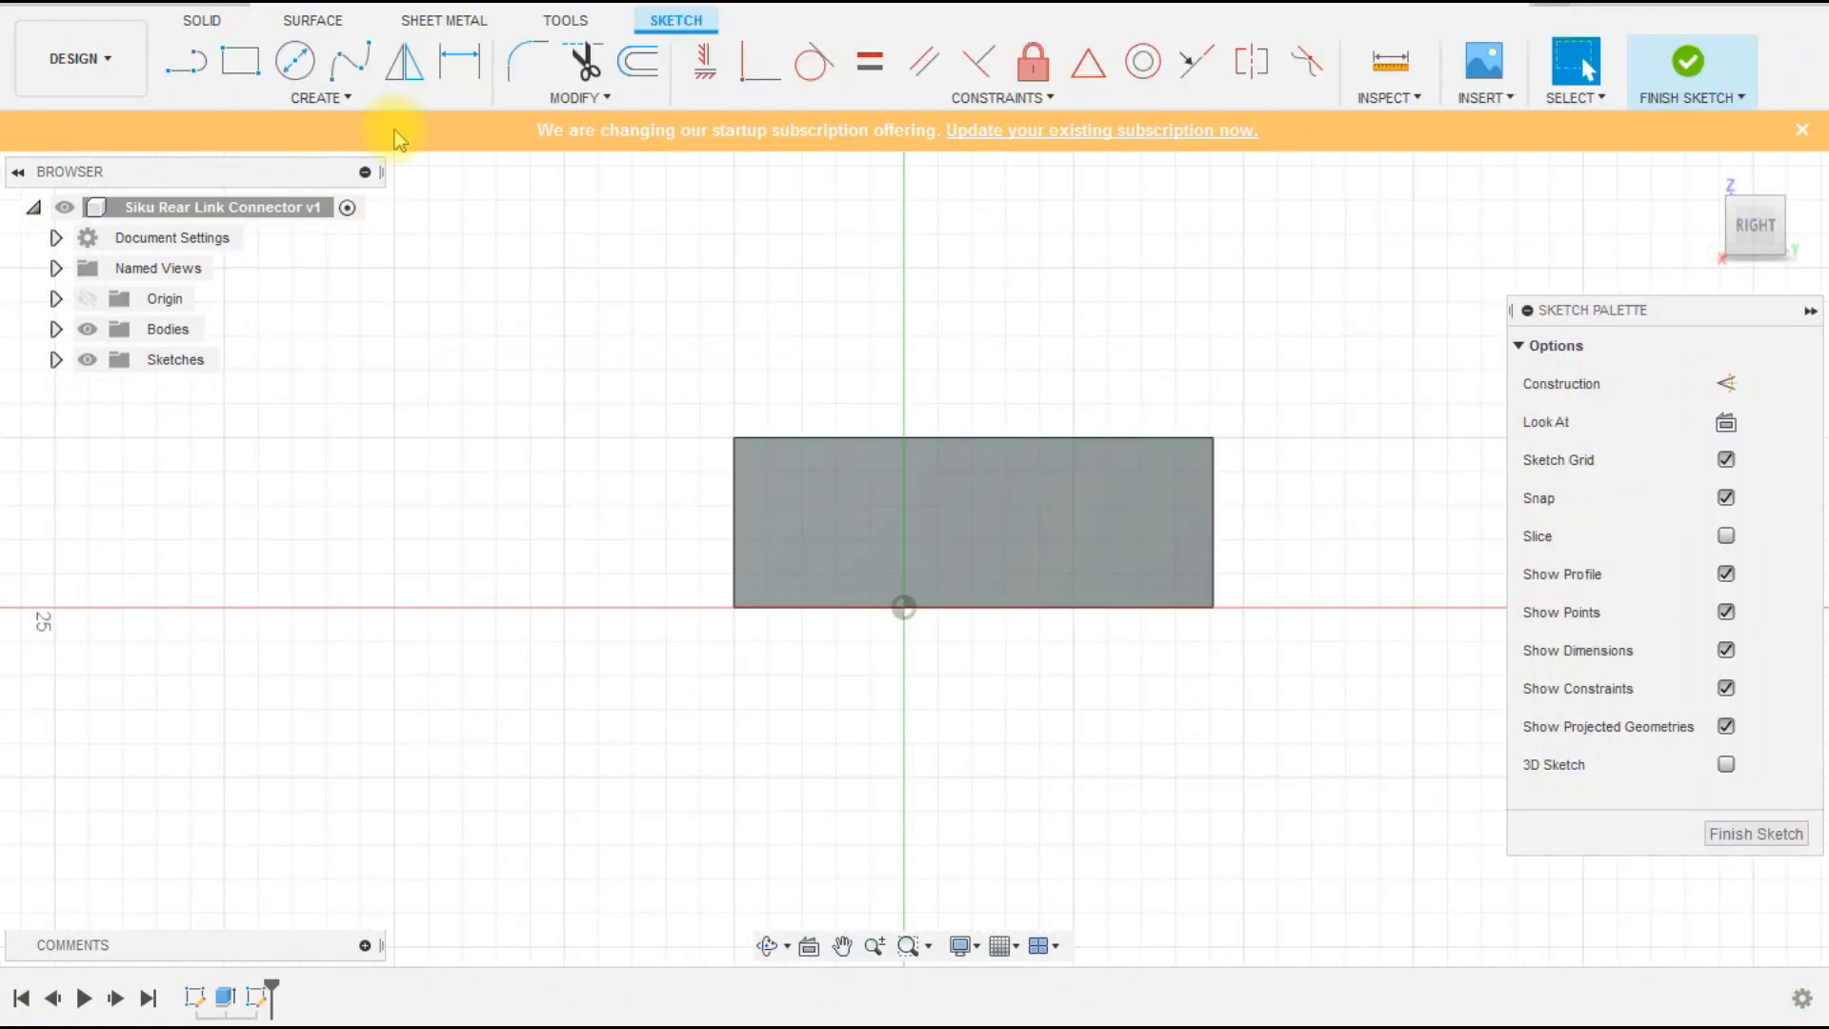
click(294, 61)
scroll(1133, 526, up, 2)
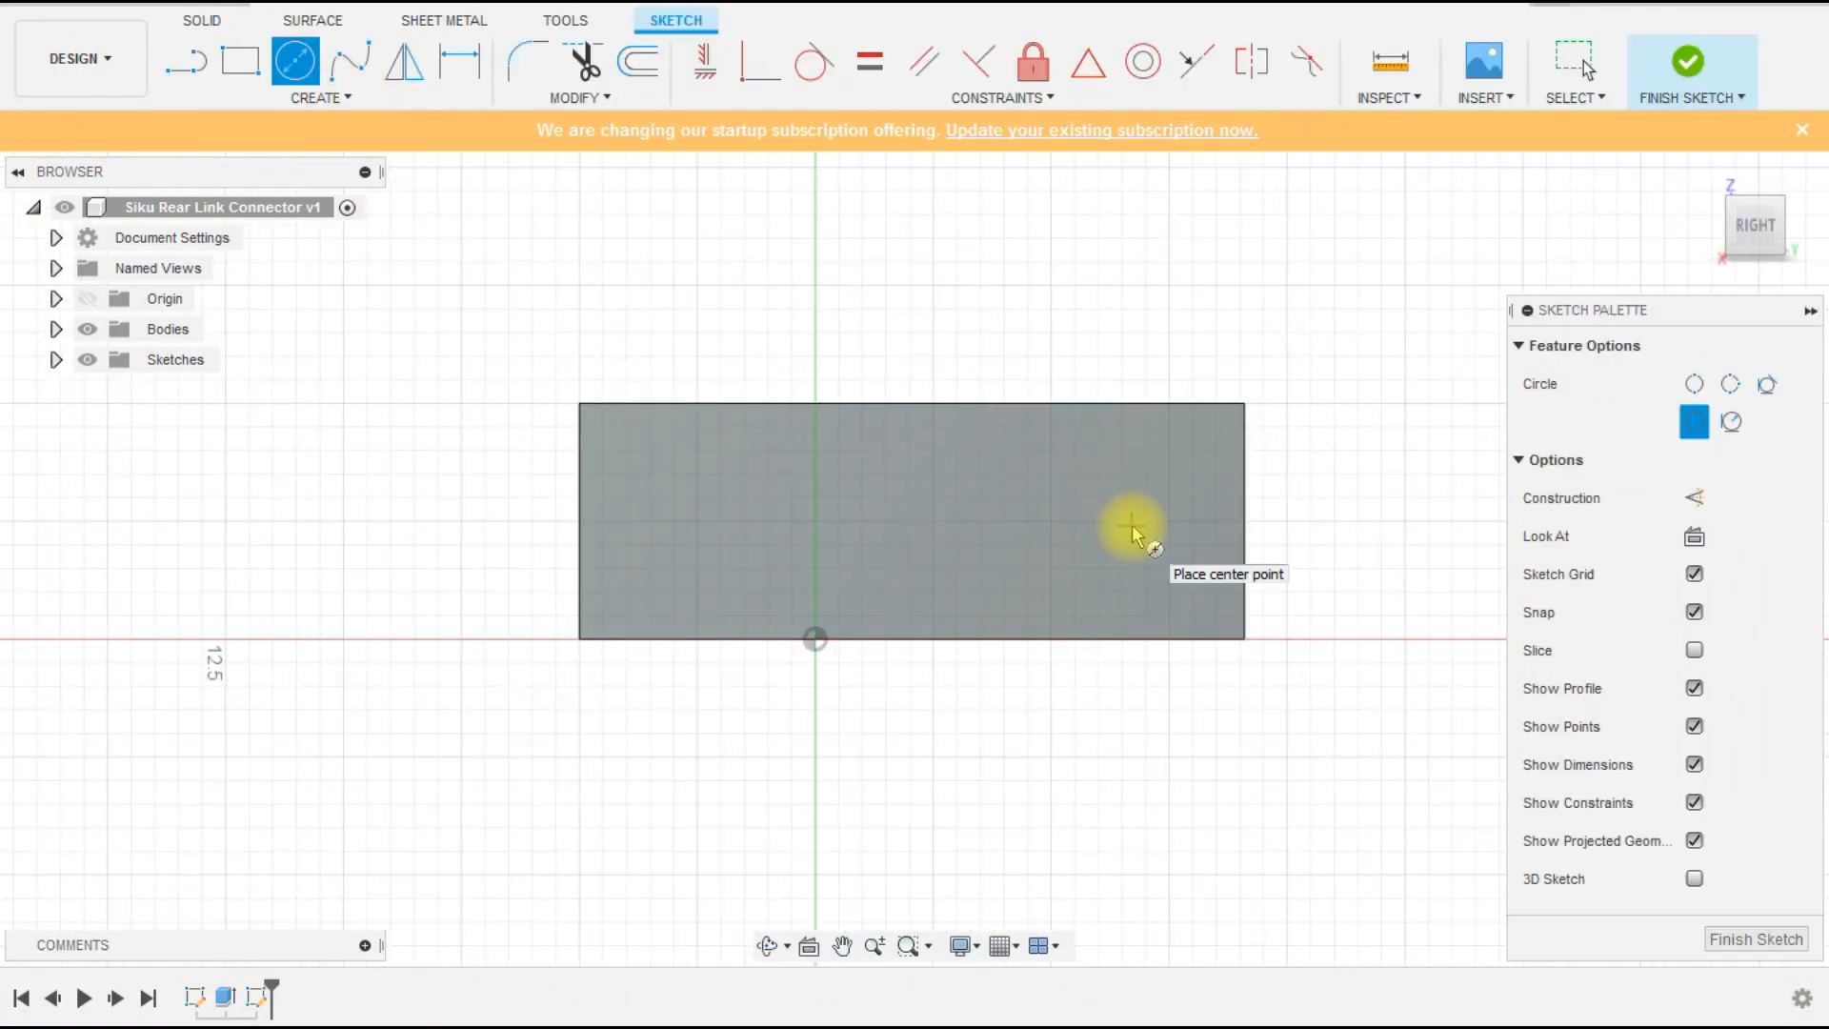
click(1123, 521)
key(Escape)
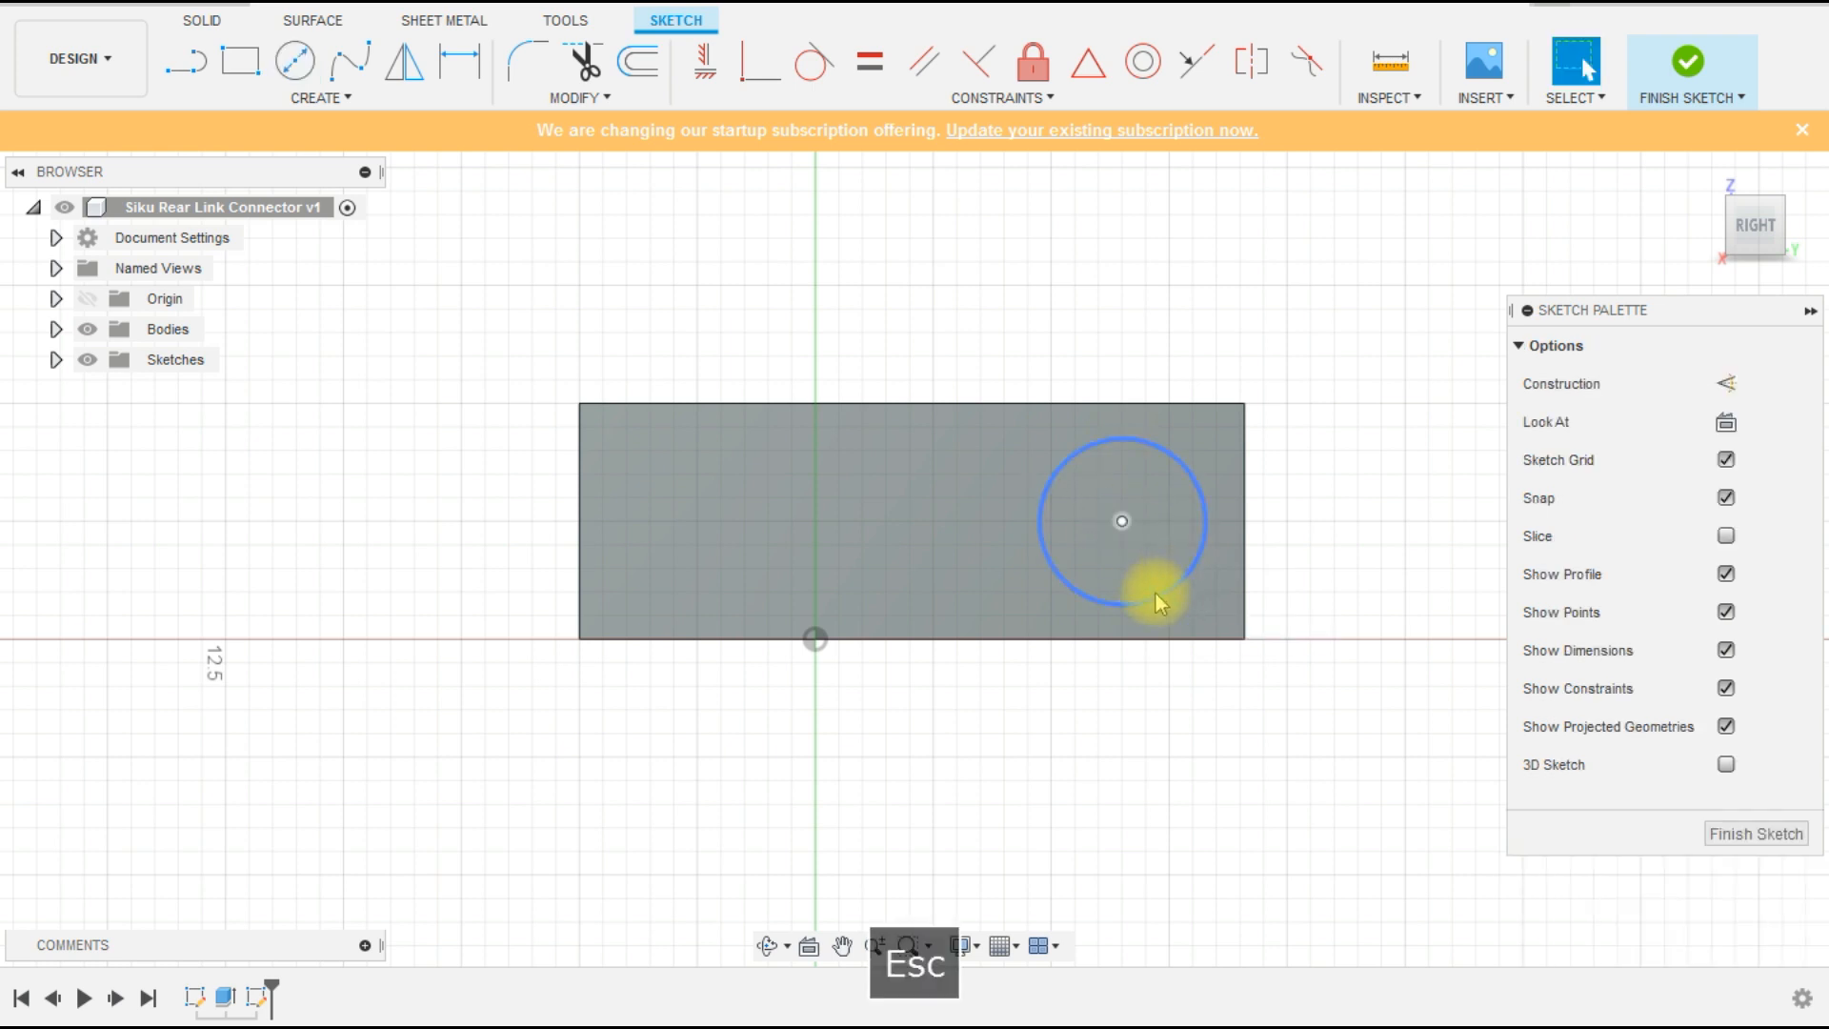
- Dimension the circle on the leg's side face to a diameter of 2.2 mm
key(d)
click(1188, 603)
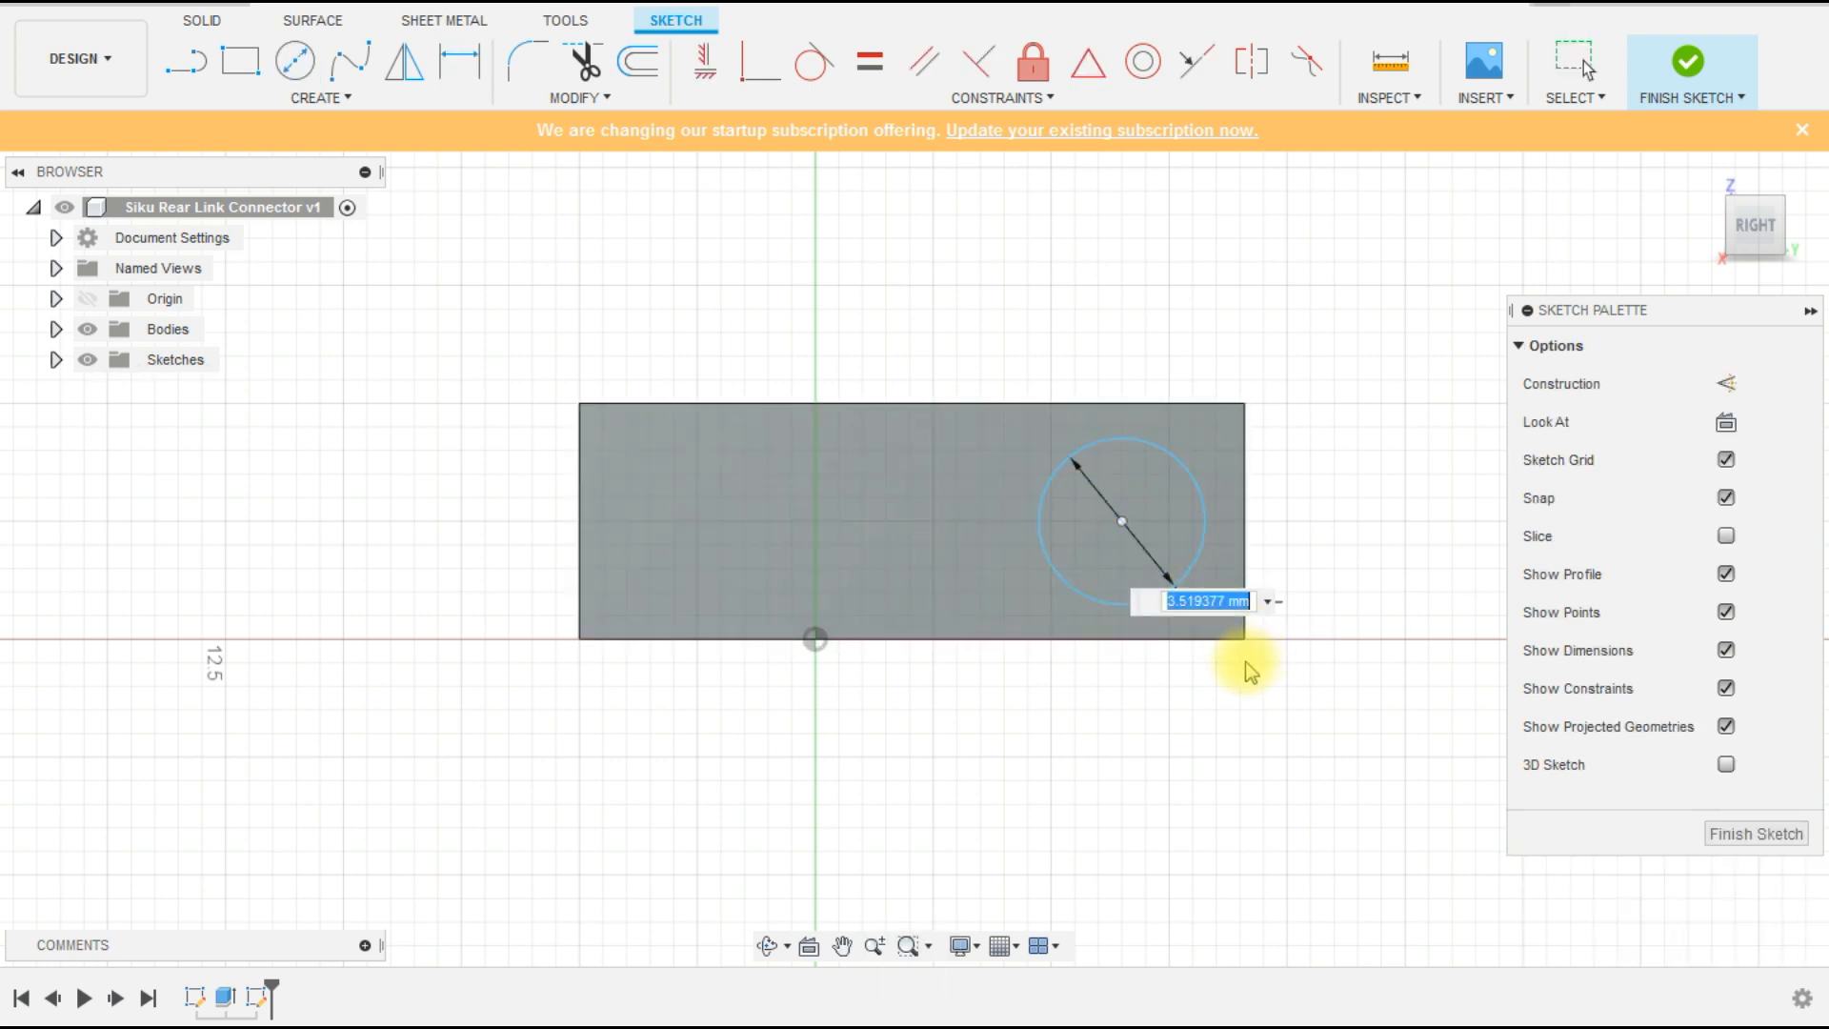
text(2.2)
key(Return)
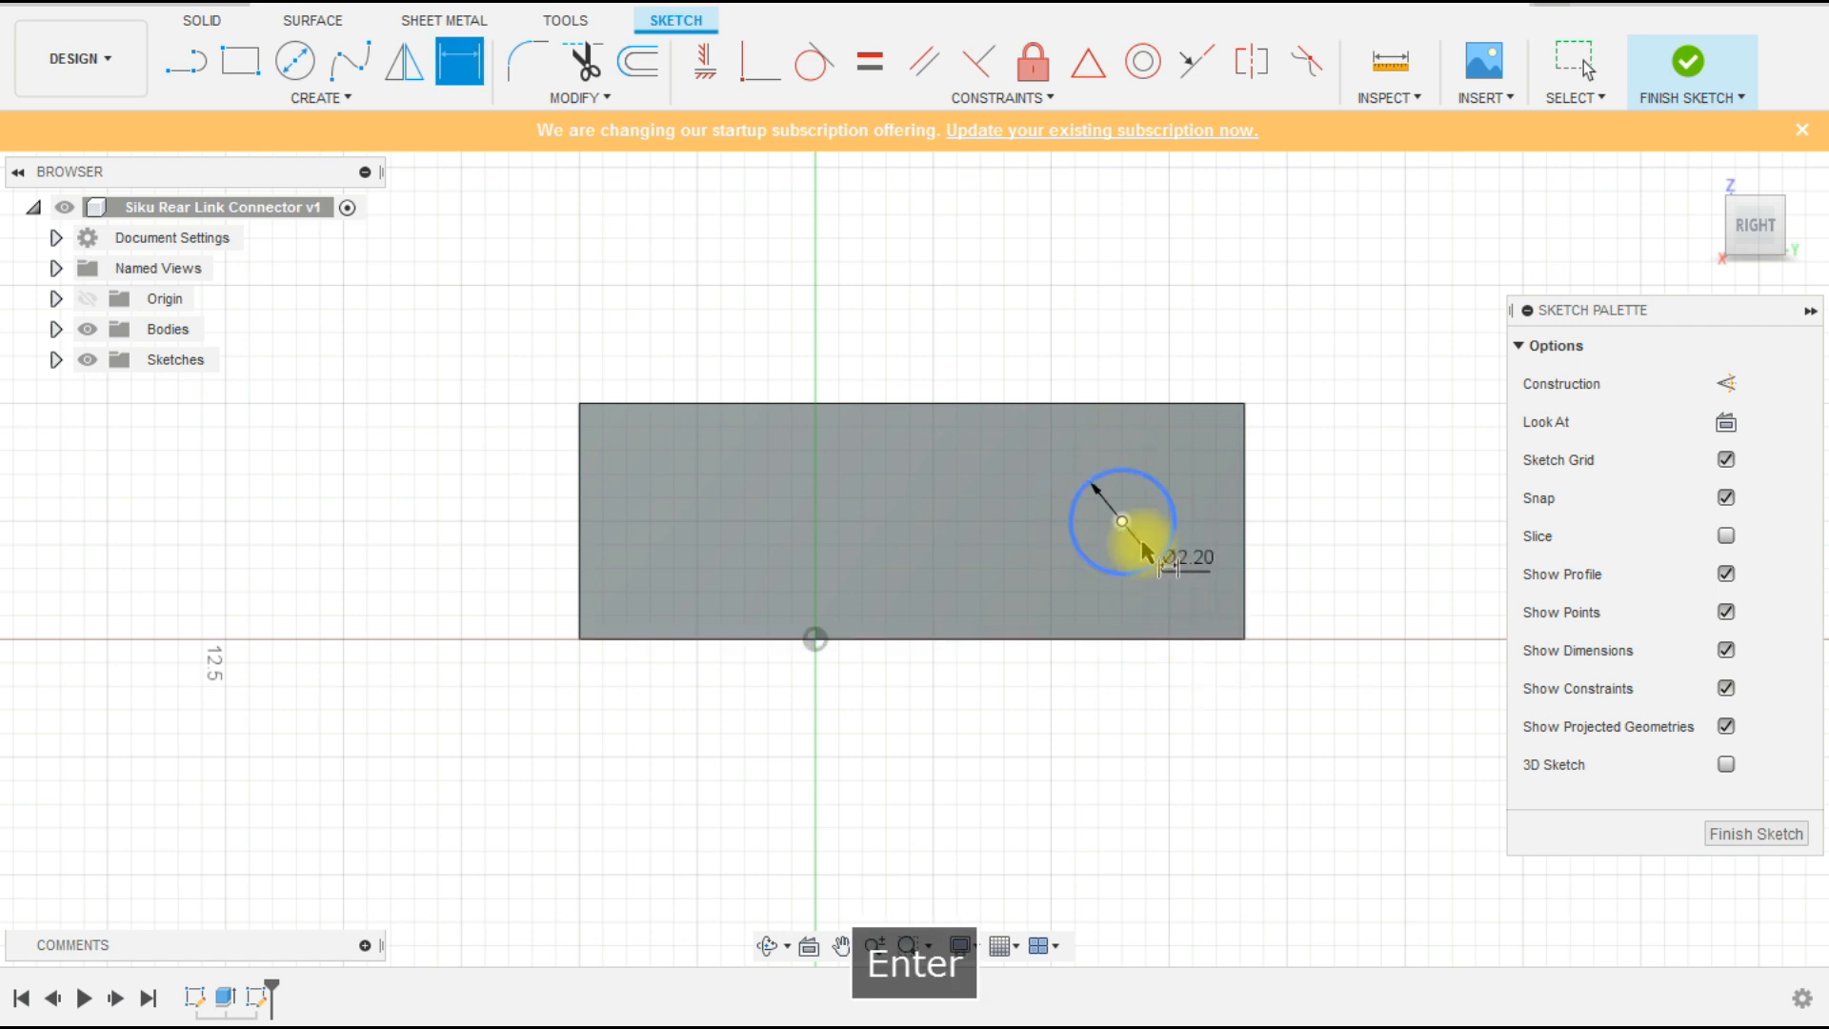
- Dimension the circle's centre 2.5 mm from the face's upper edge and 2.1 mm from the leg's open end
click(1123, 522)
click(1122, 416)
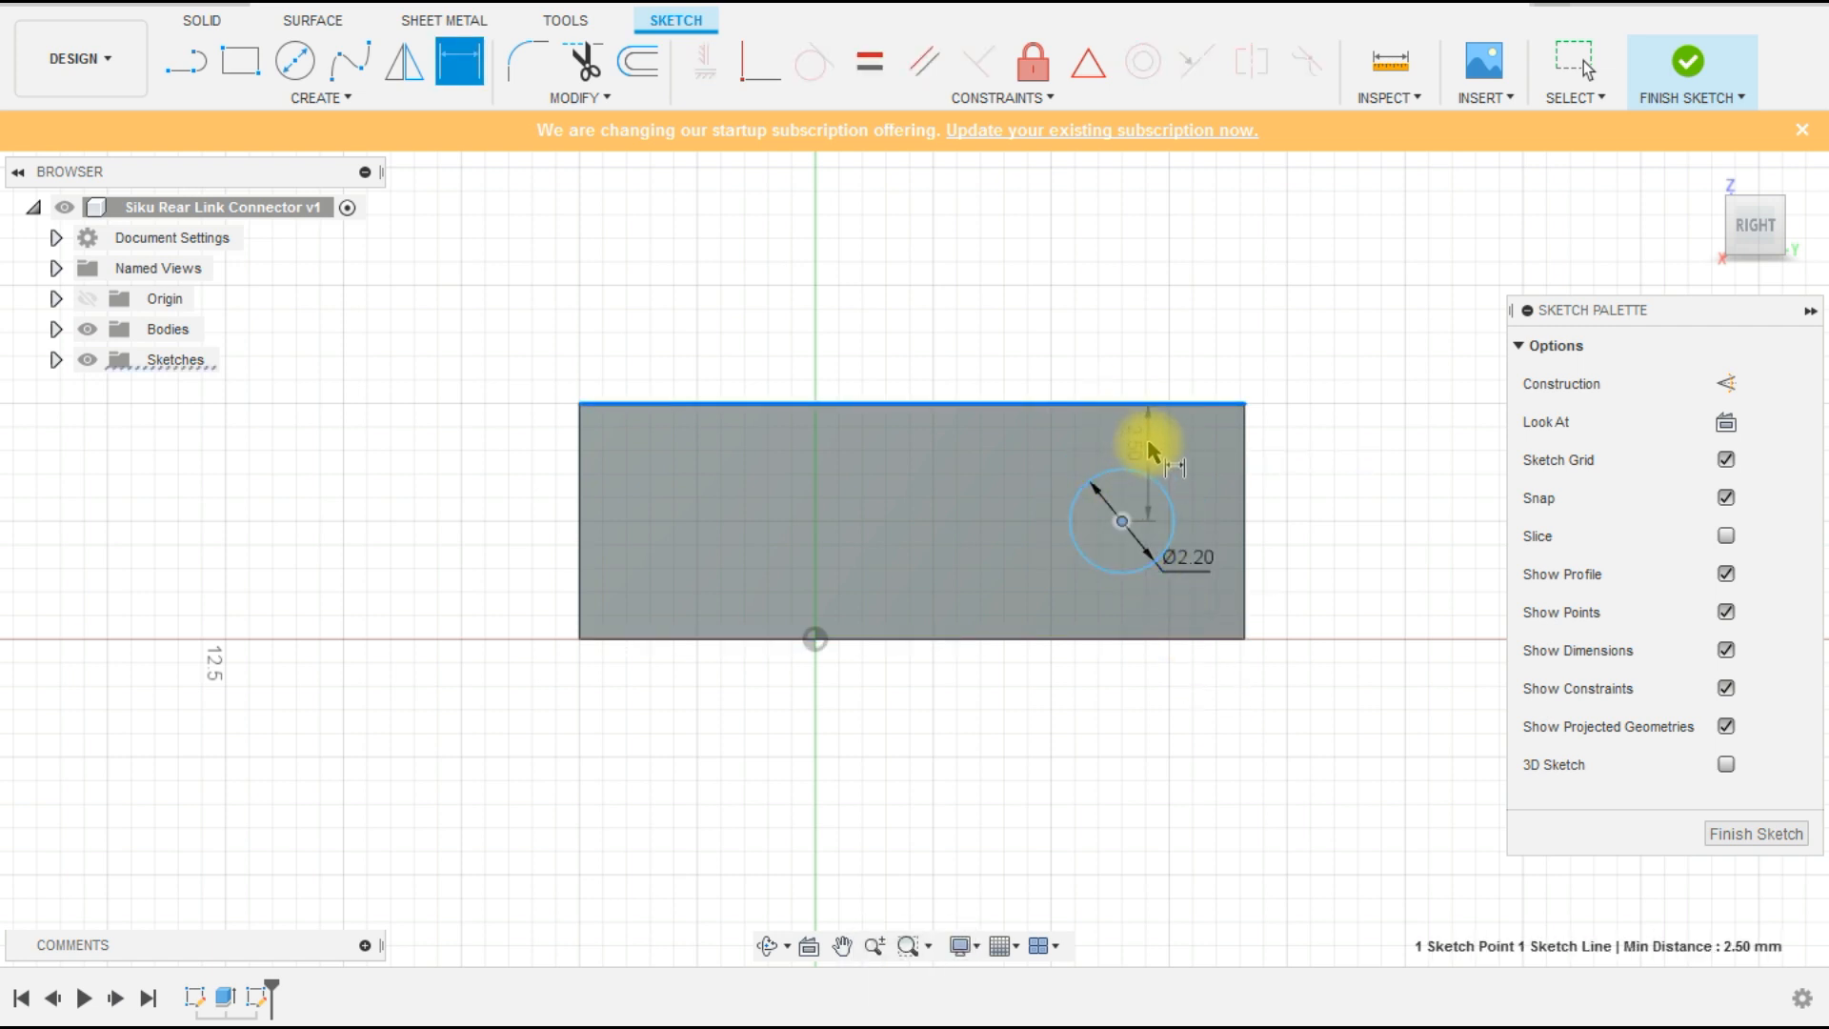
click(1196, 490)
key(Return)
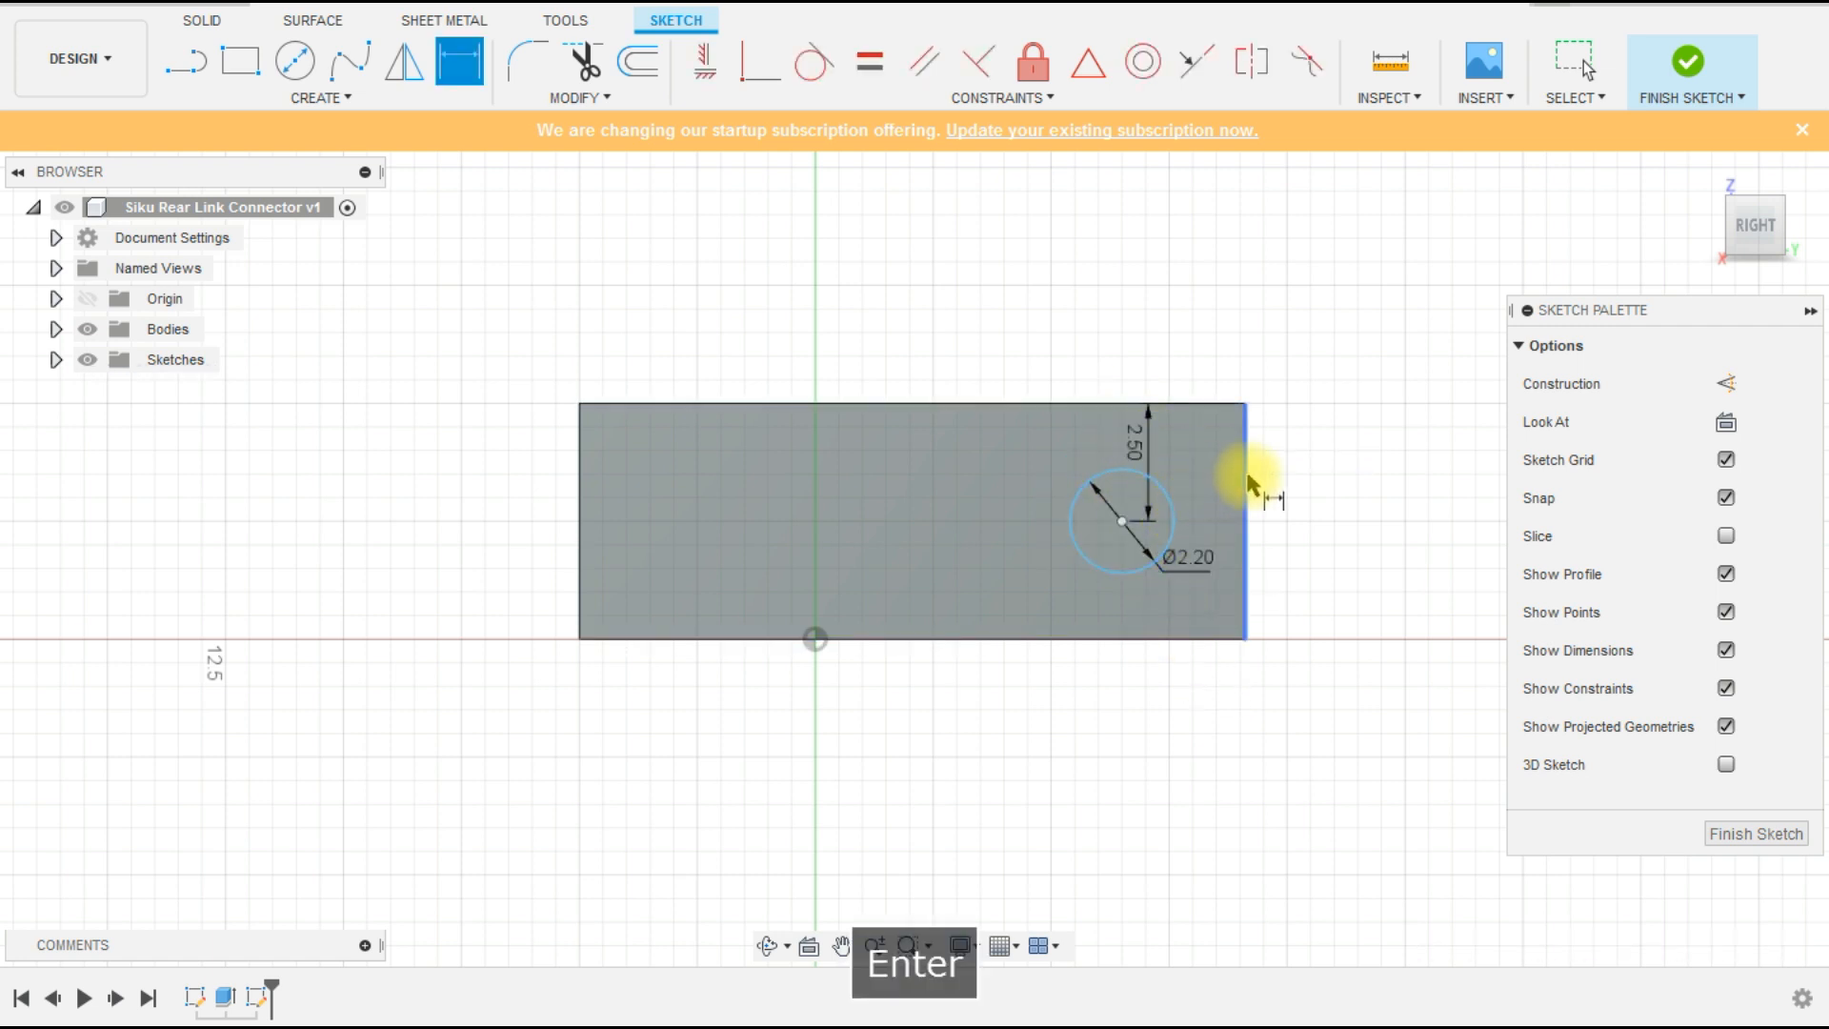
click(1244, 479)
click(1124, 522)
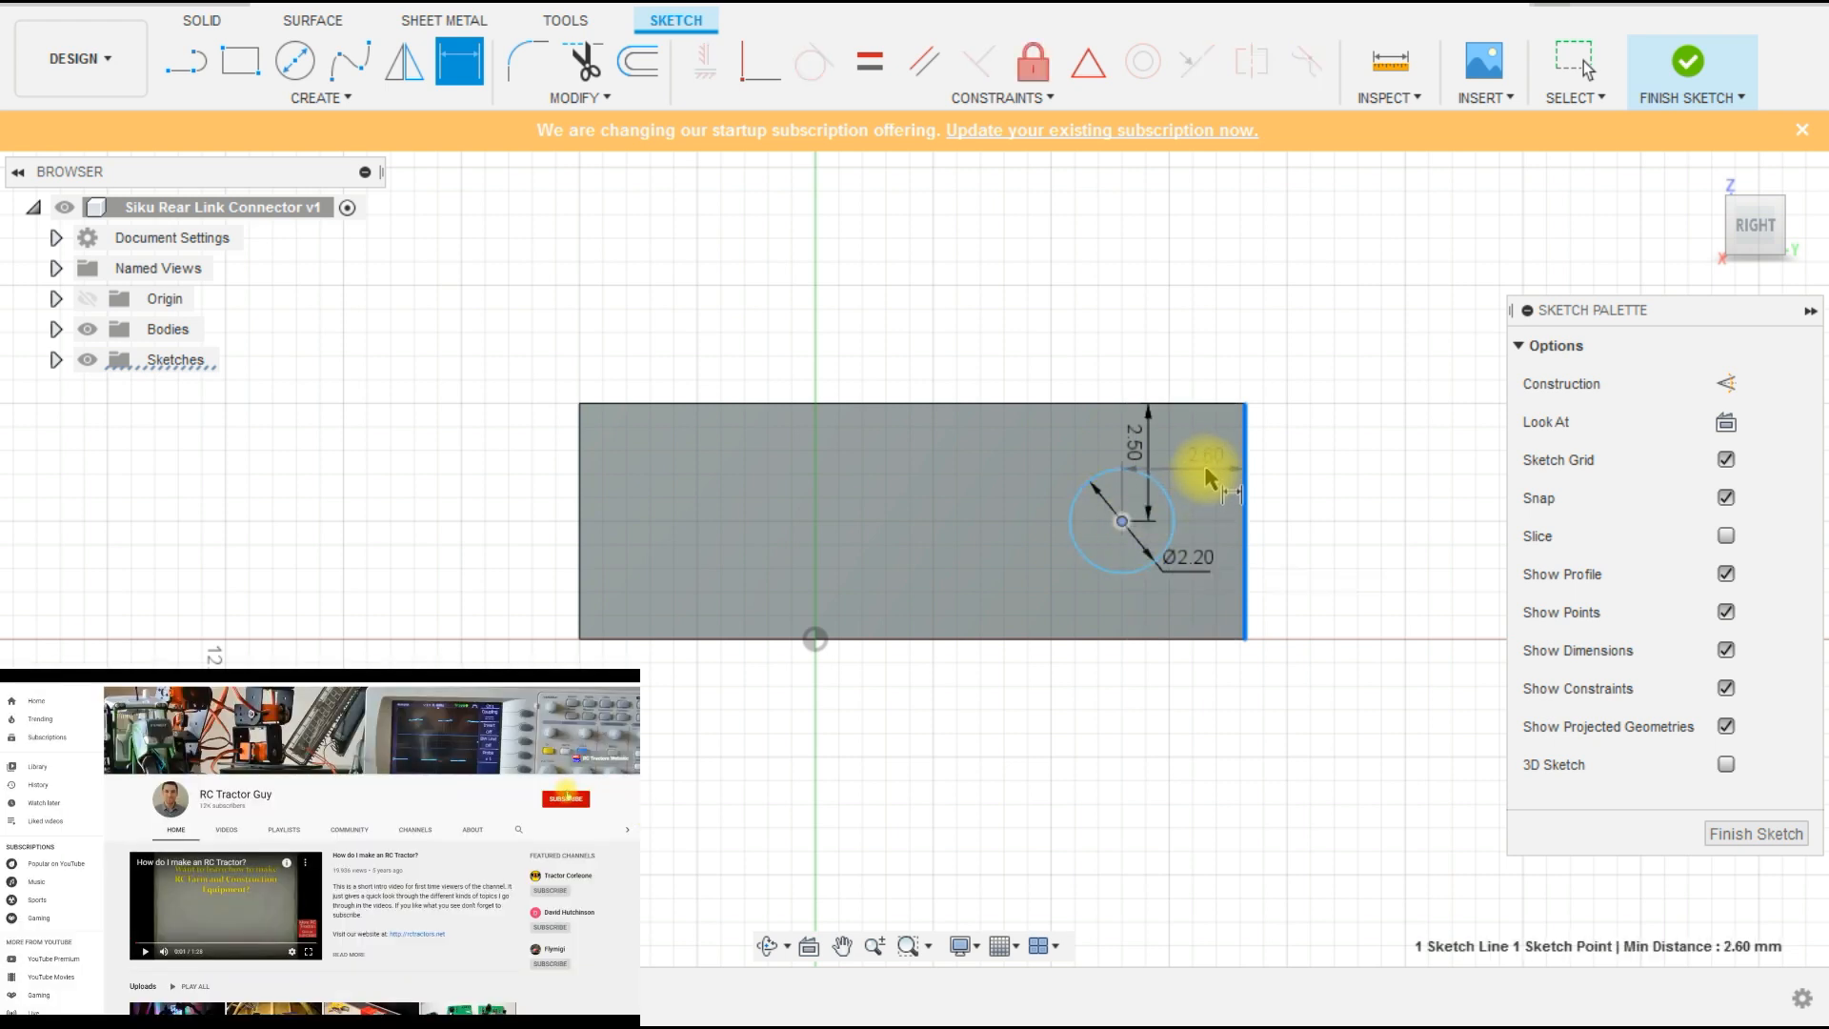
click(1202, 486)
text(2.)
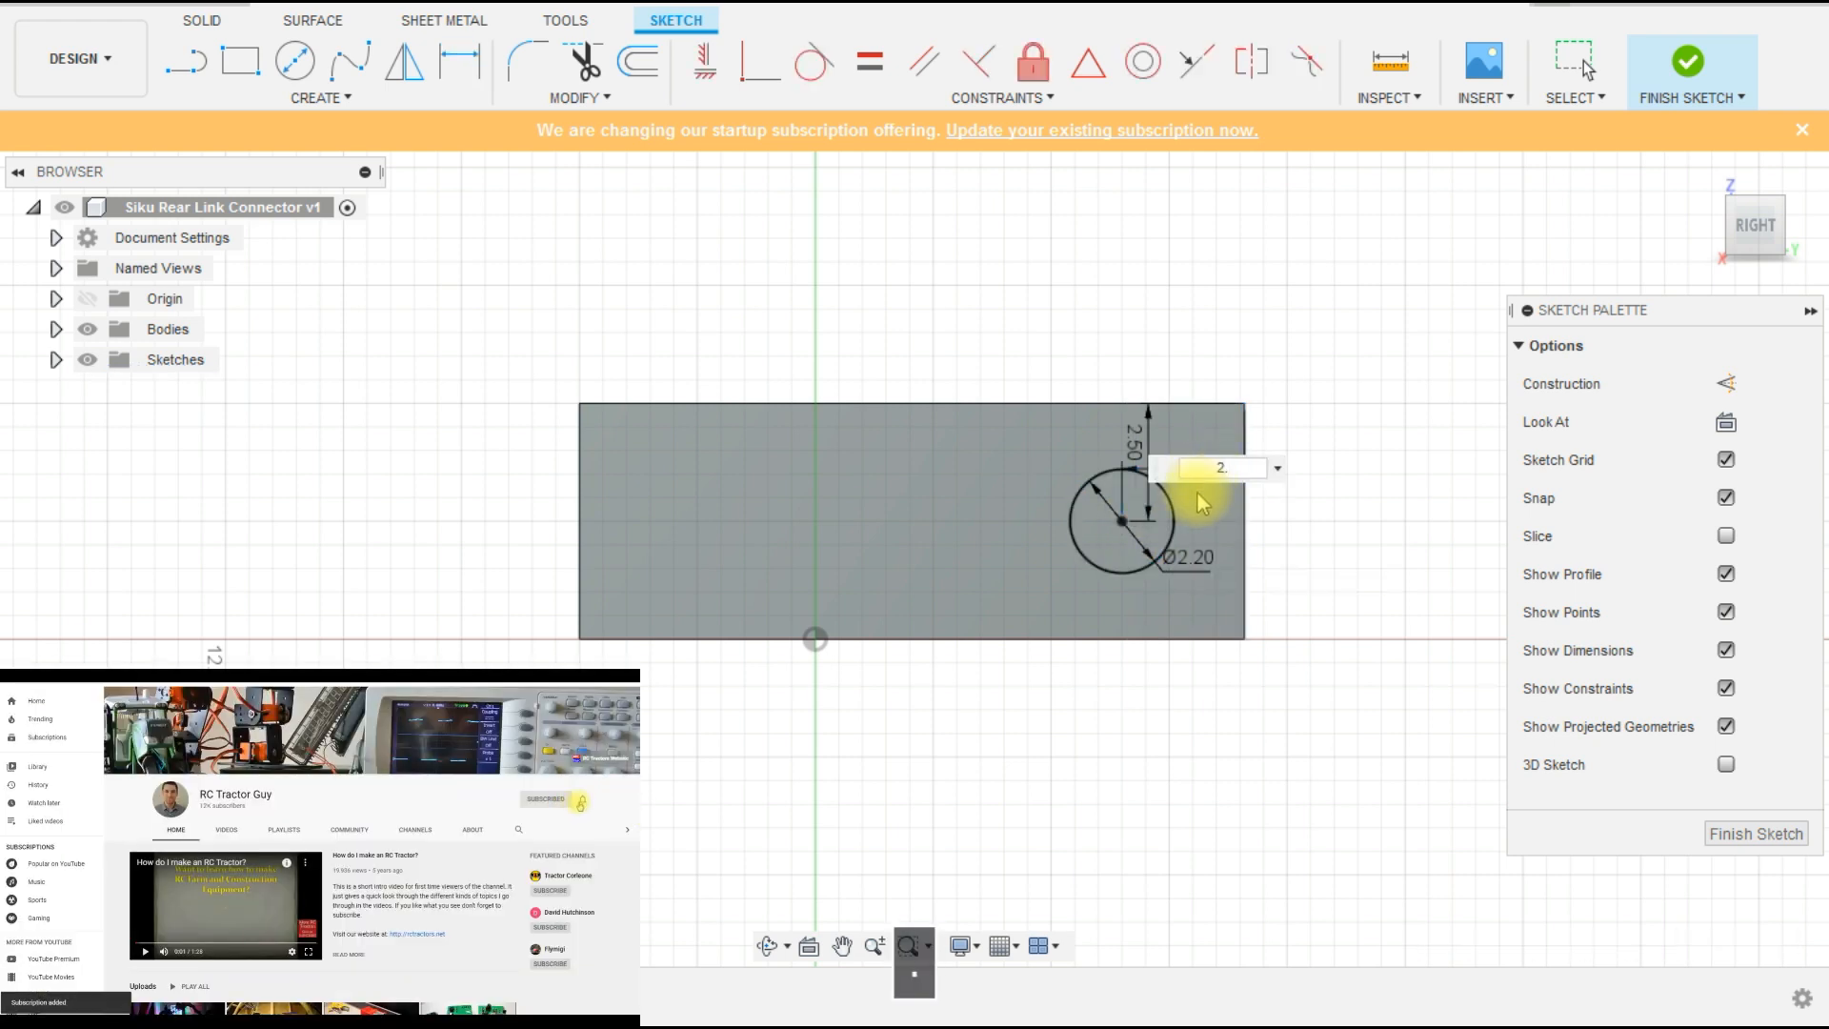
text(1)
key(Return)
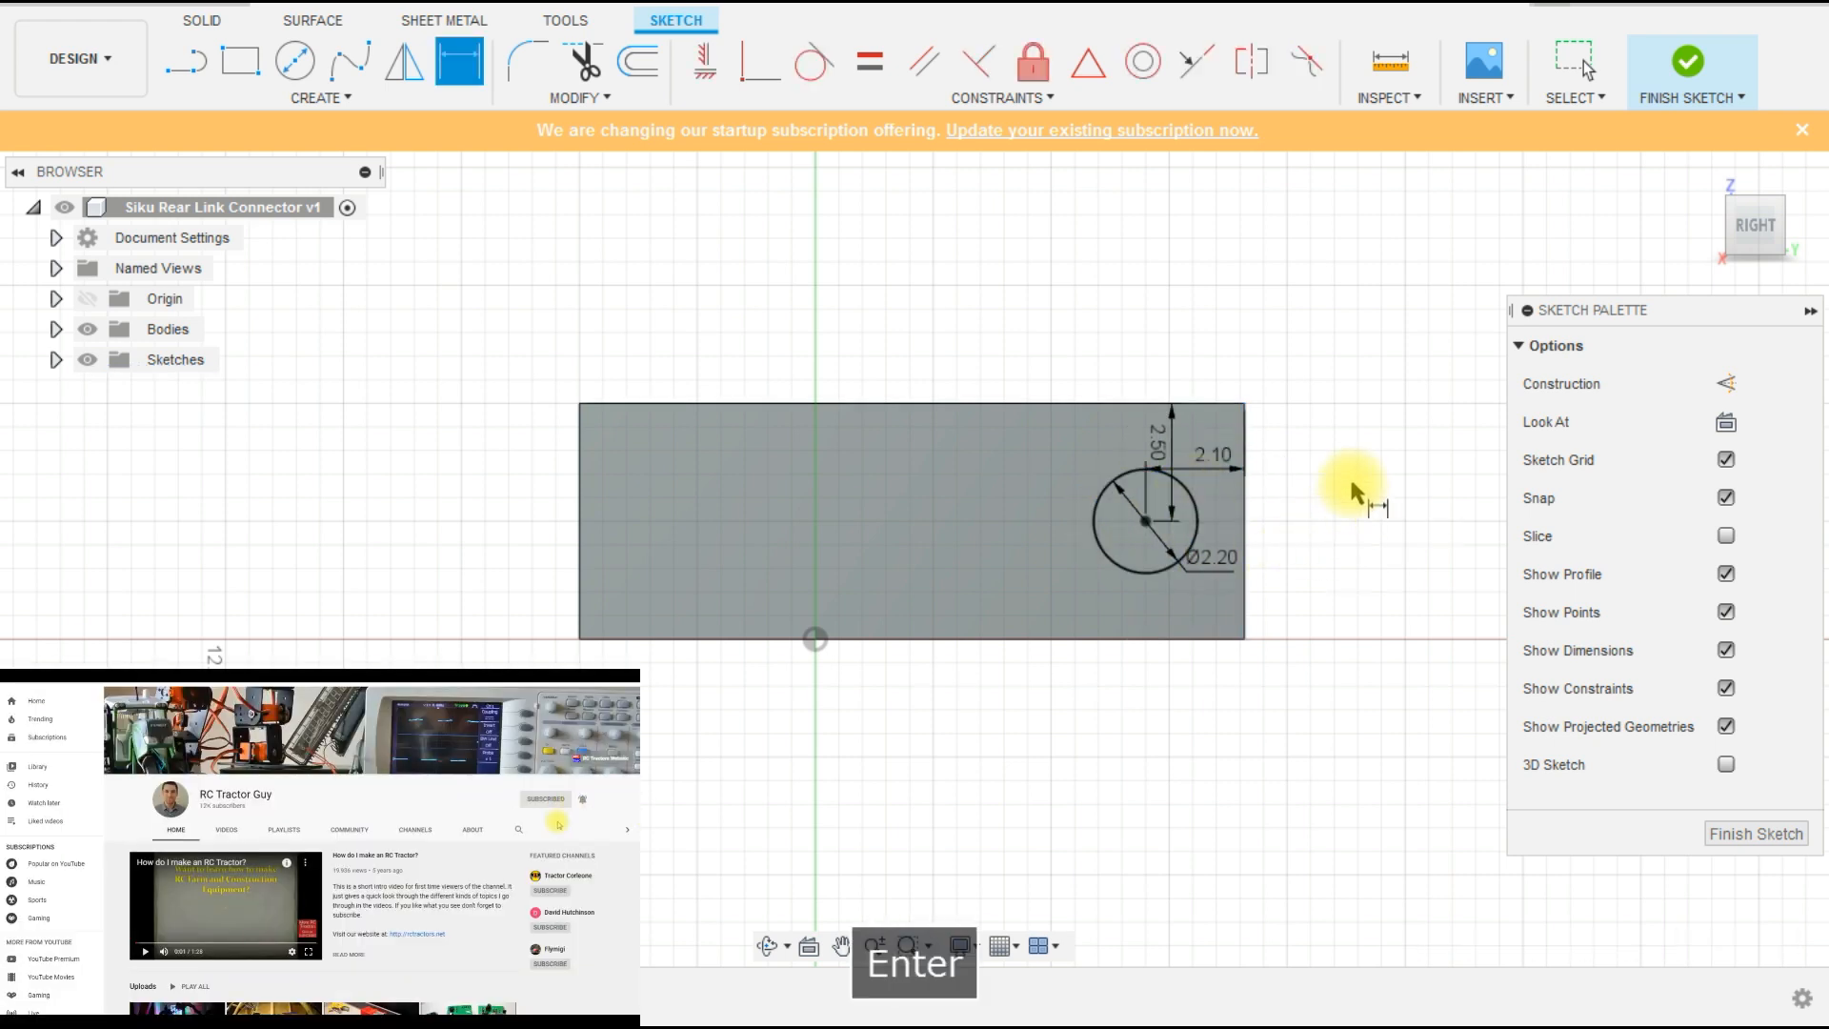
- Sketch a rectangle about 6 mm wide and 2.5 mm high from the side face's upper corner at the base end
scroll(1349, 481, down, 1)
scroll(922, 579, up, 2)
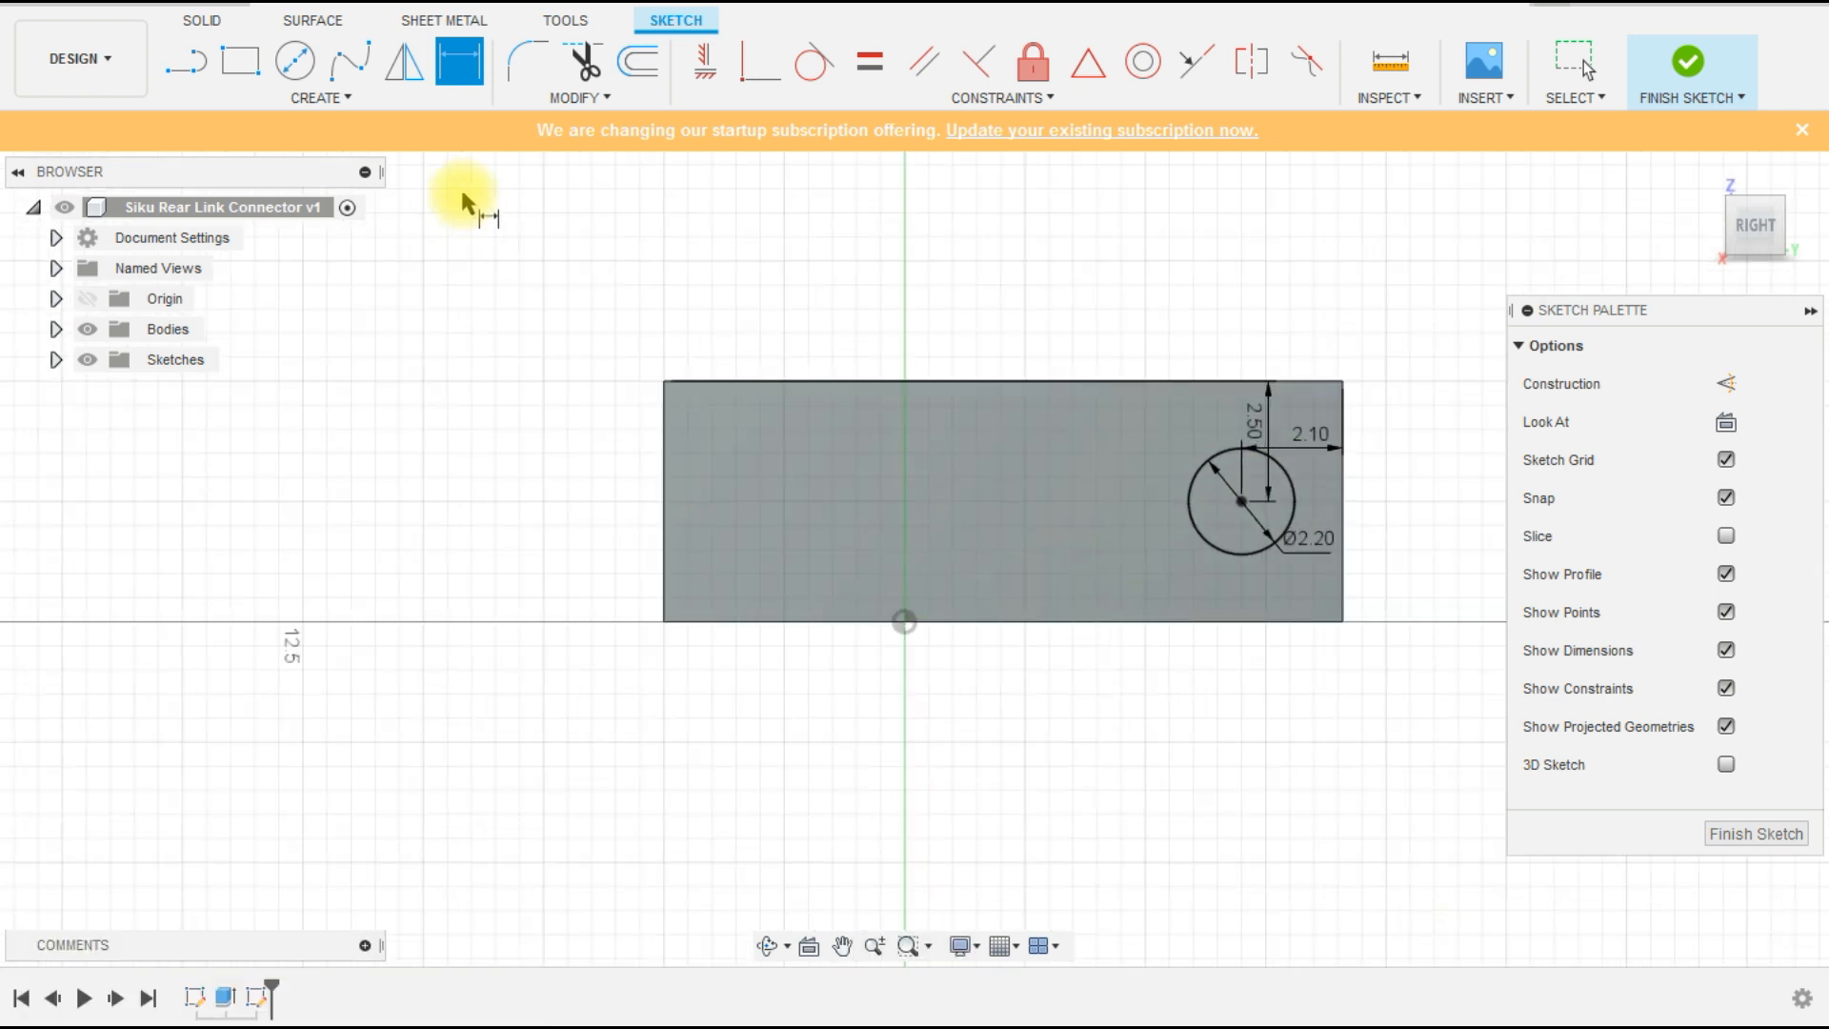
click(240, 60)
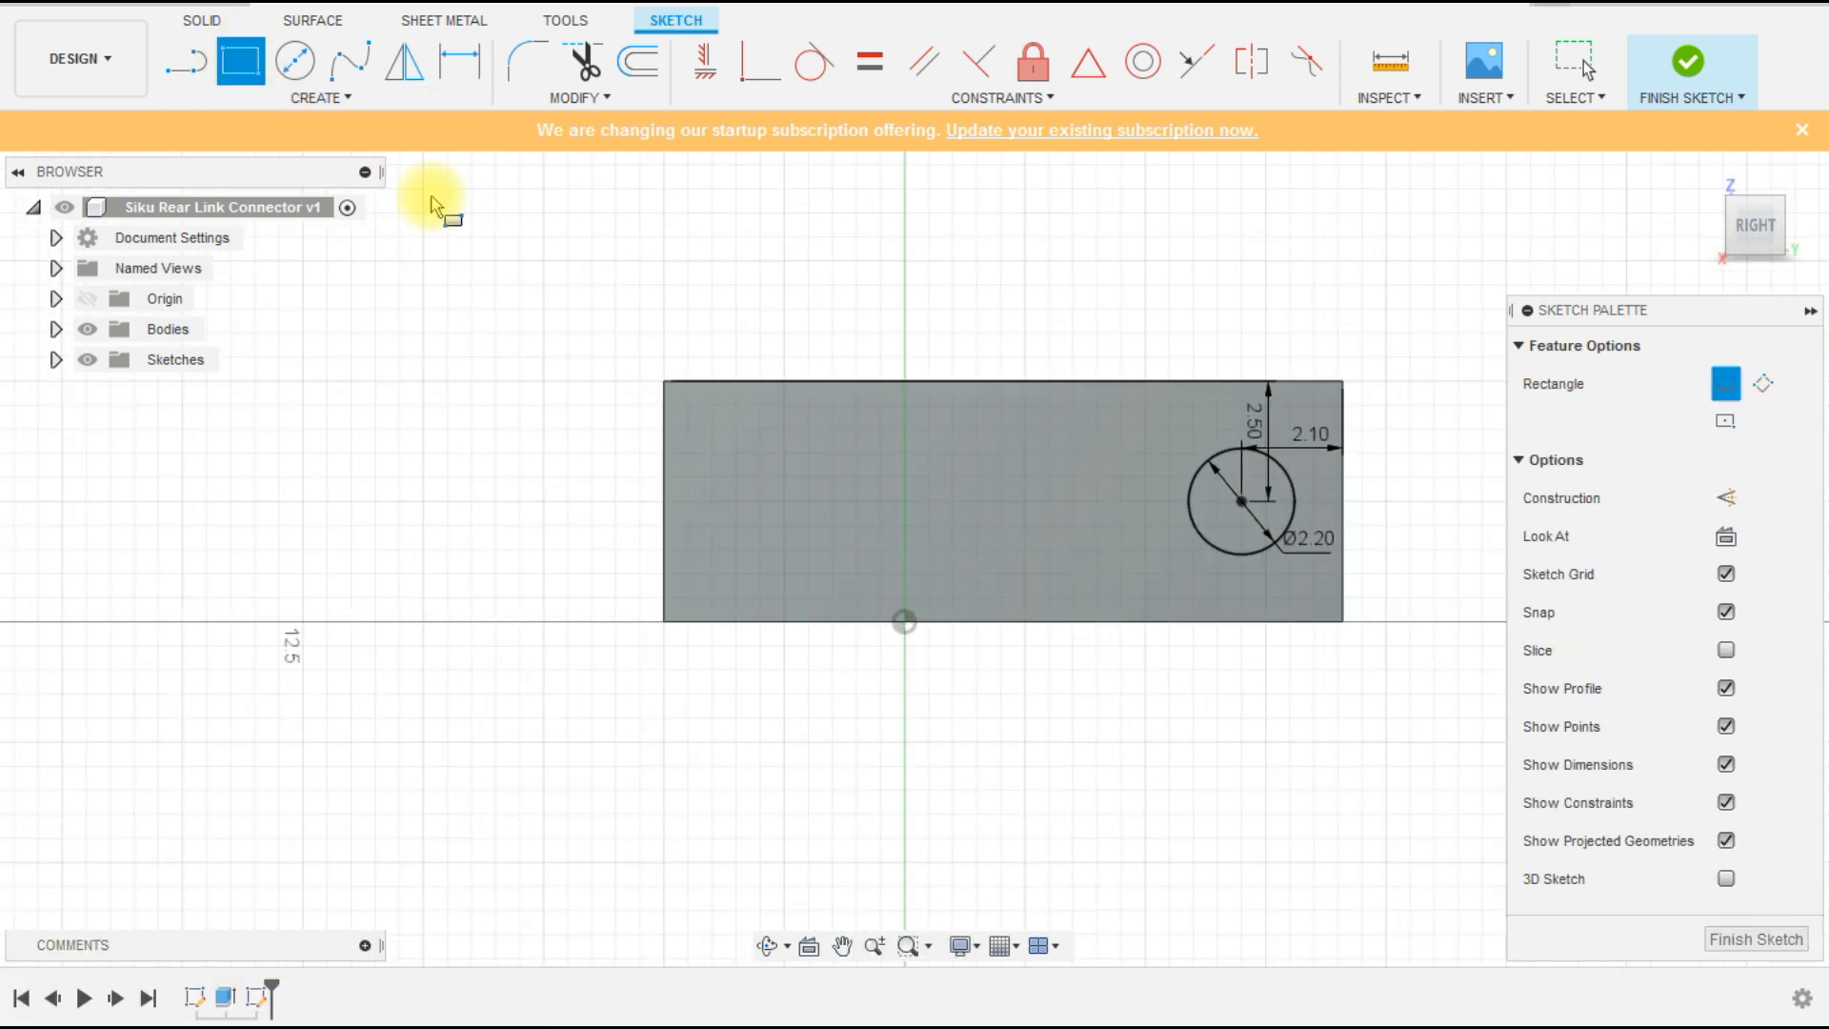
click(664, 381)
click(952, 500)
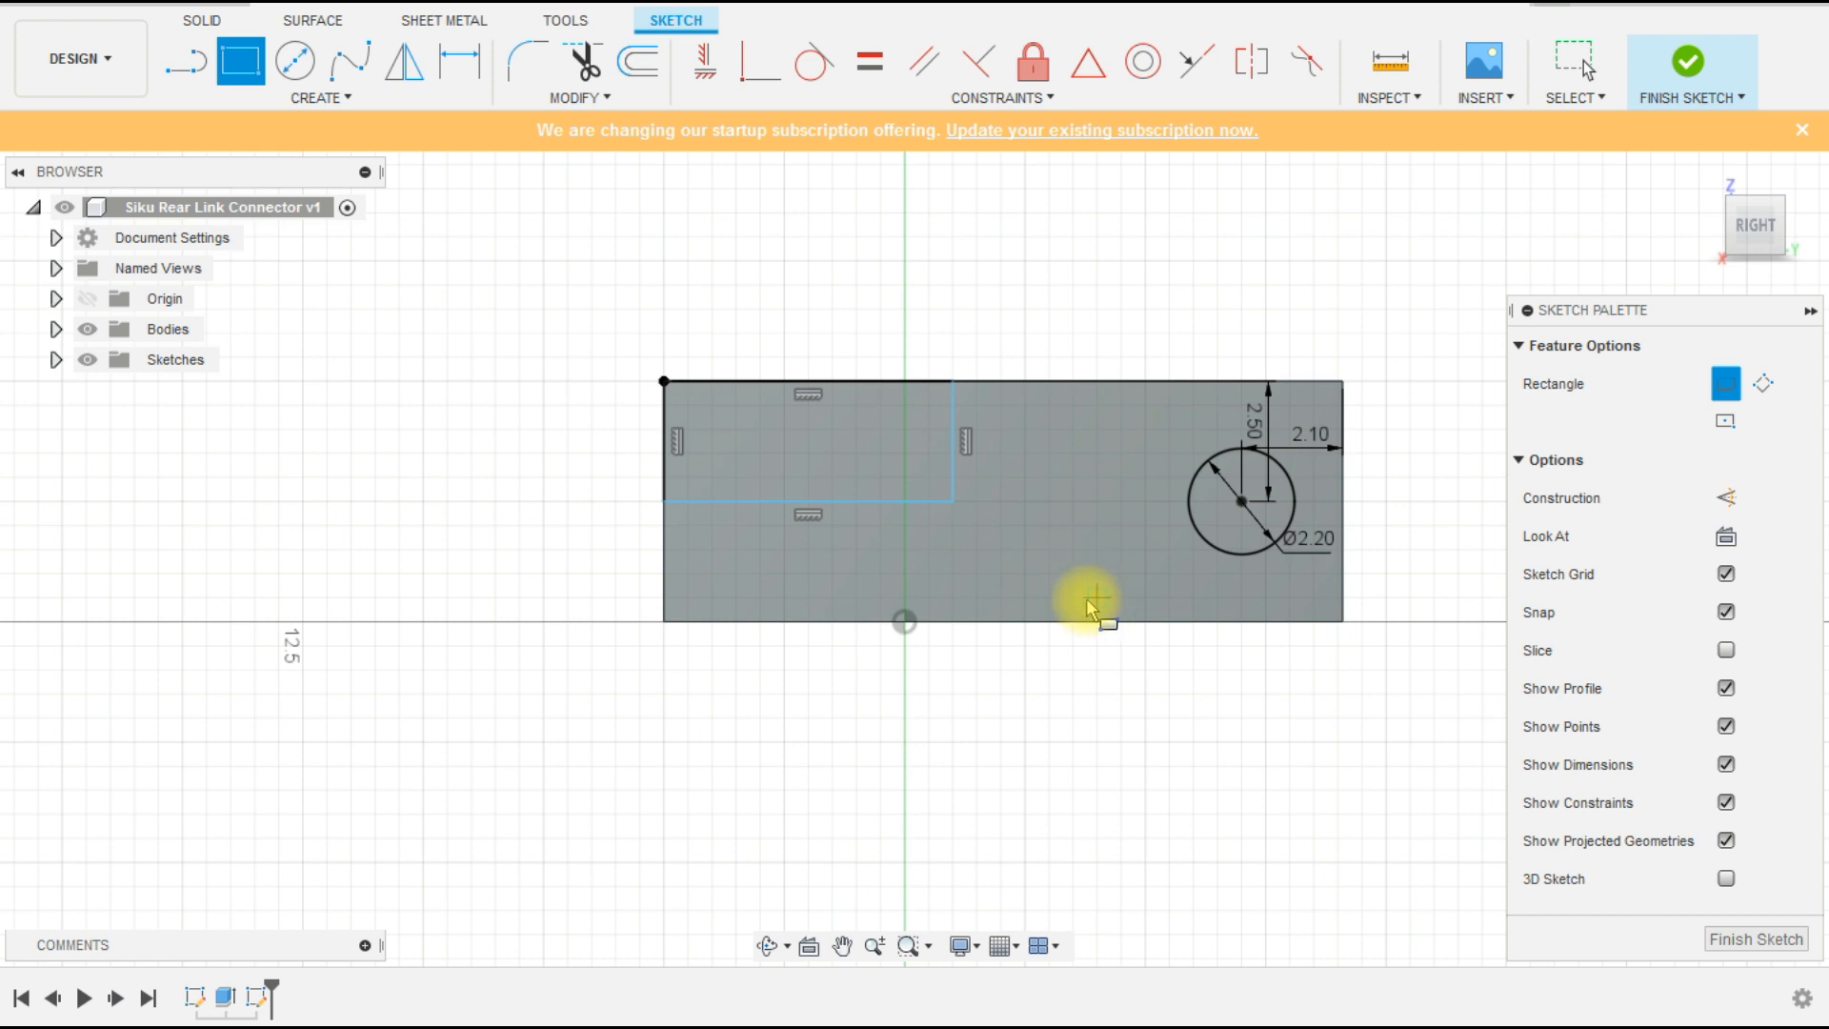
key(Escape)
- Dimension the rectangle to 2.5 mm wide and 3.8 mm high
key(d)
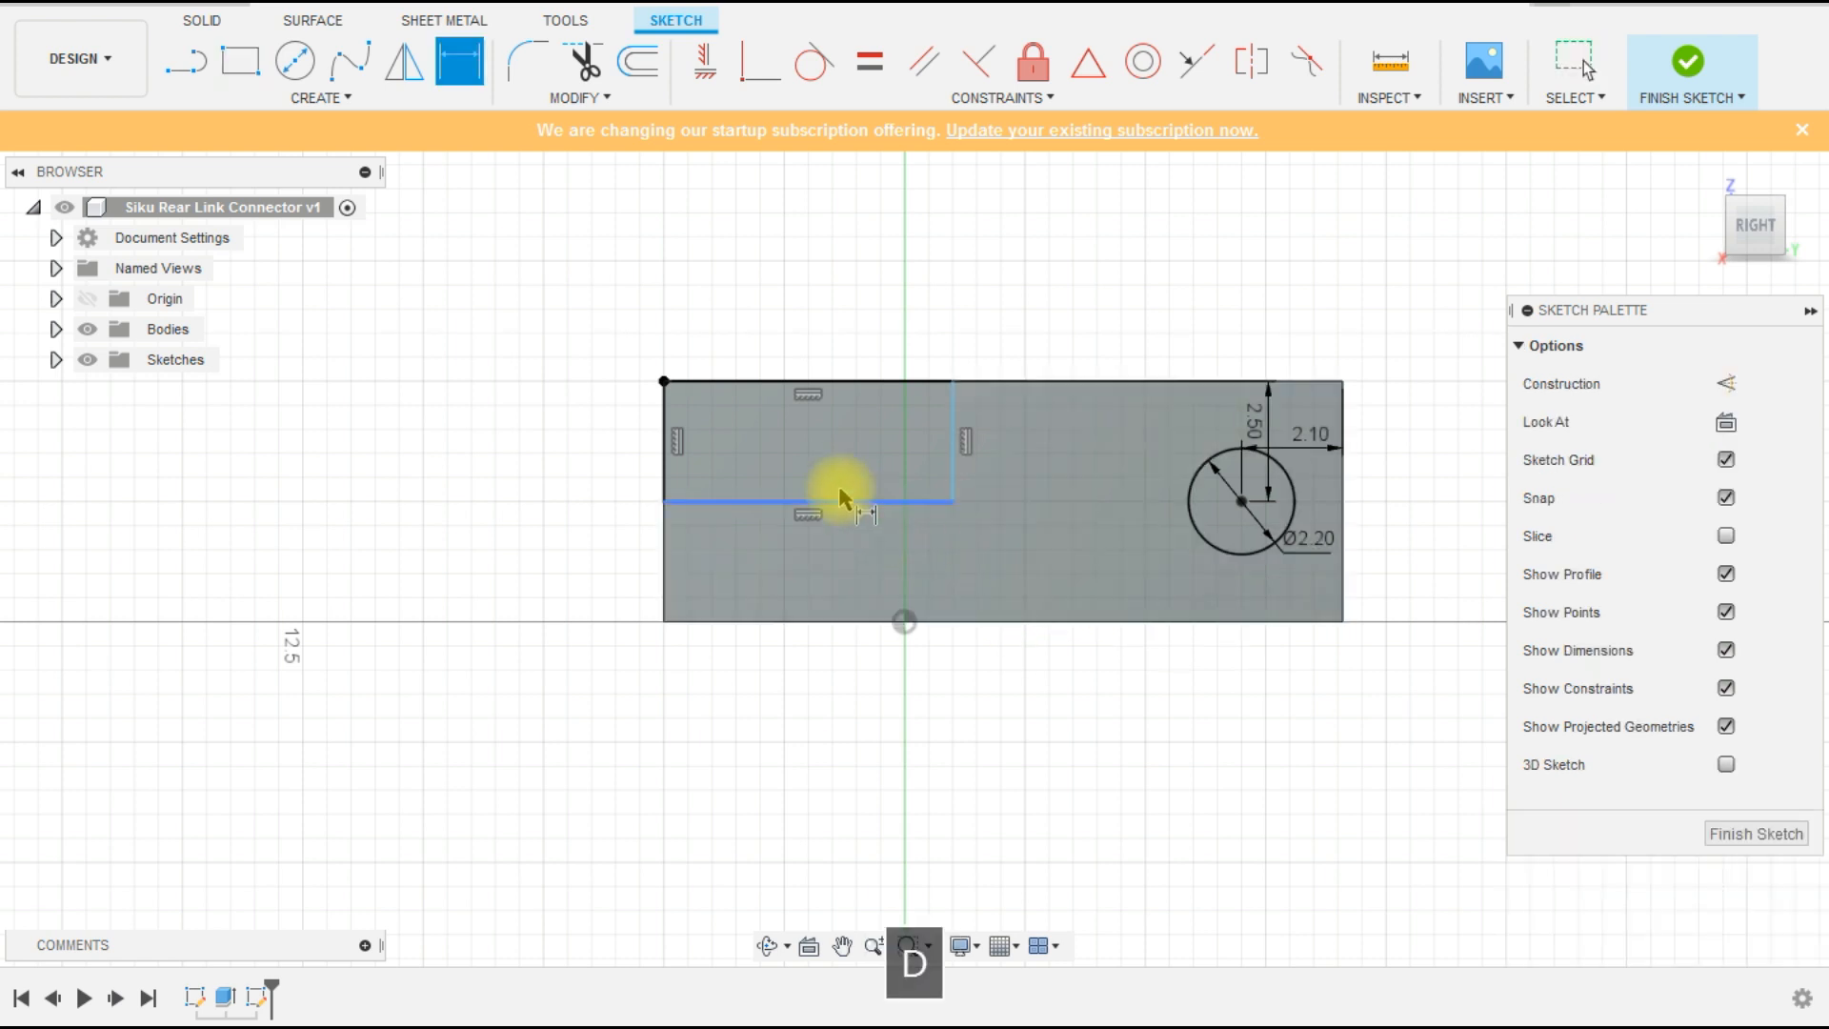
click(743, 500)
click(742, 524)
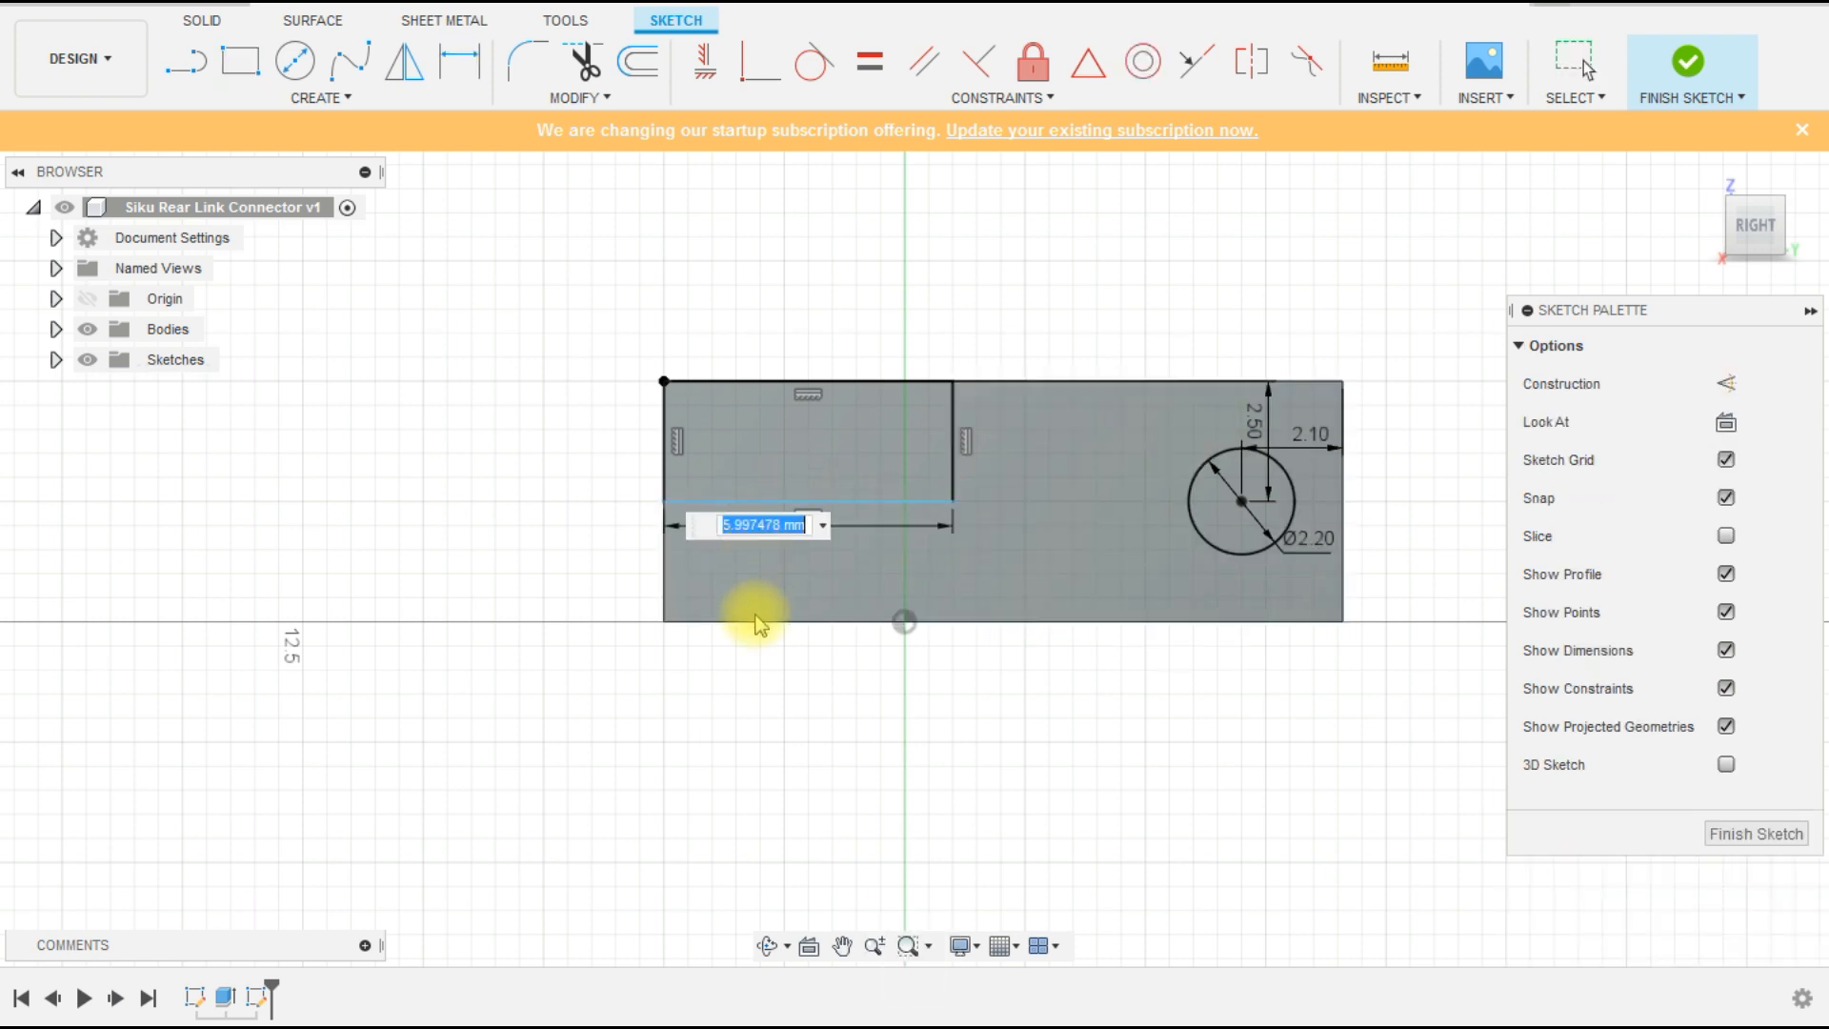
text(2.5)
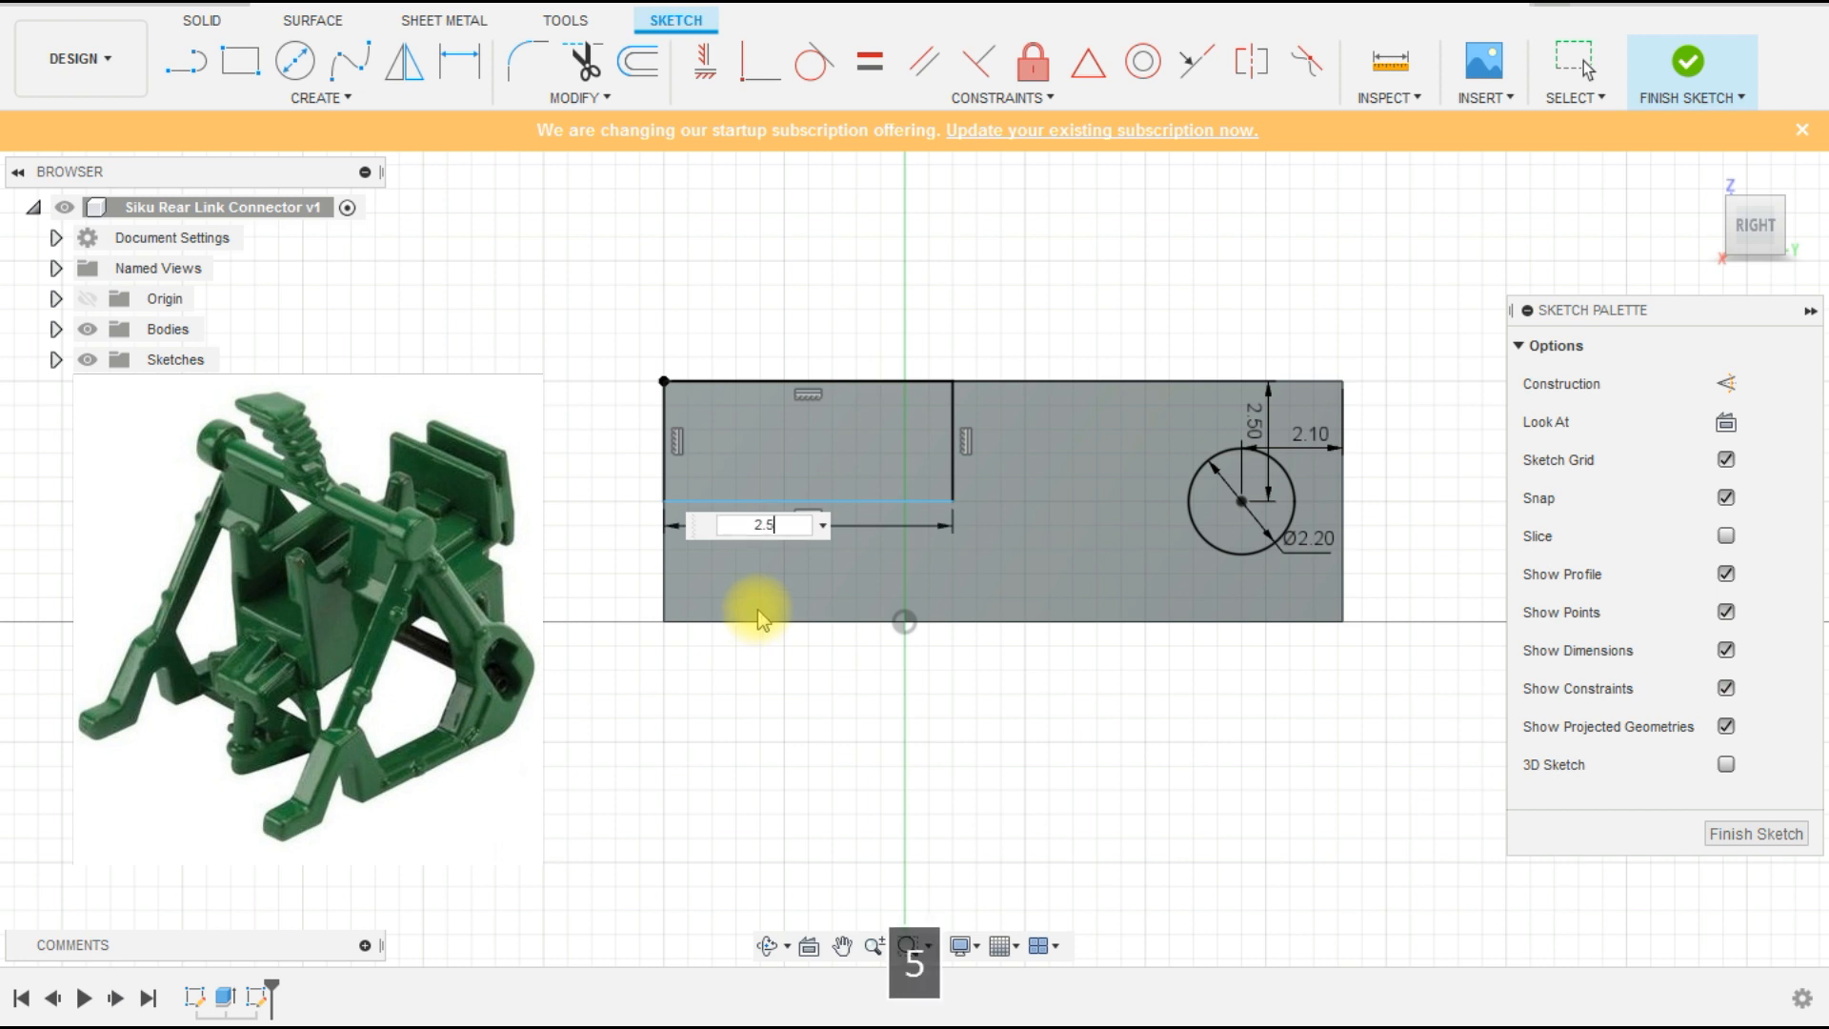
key(Return)
click(784, 447)
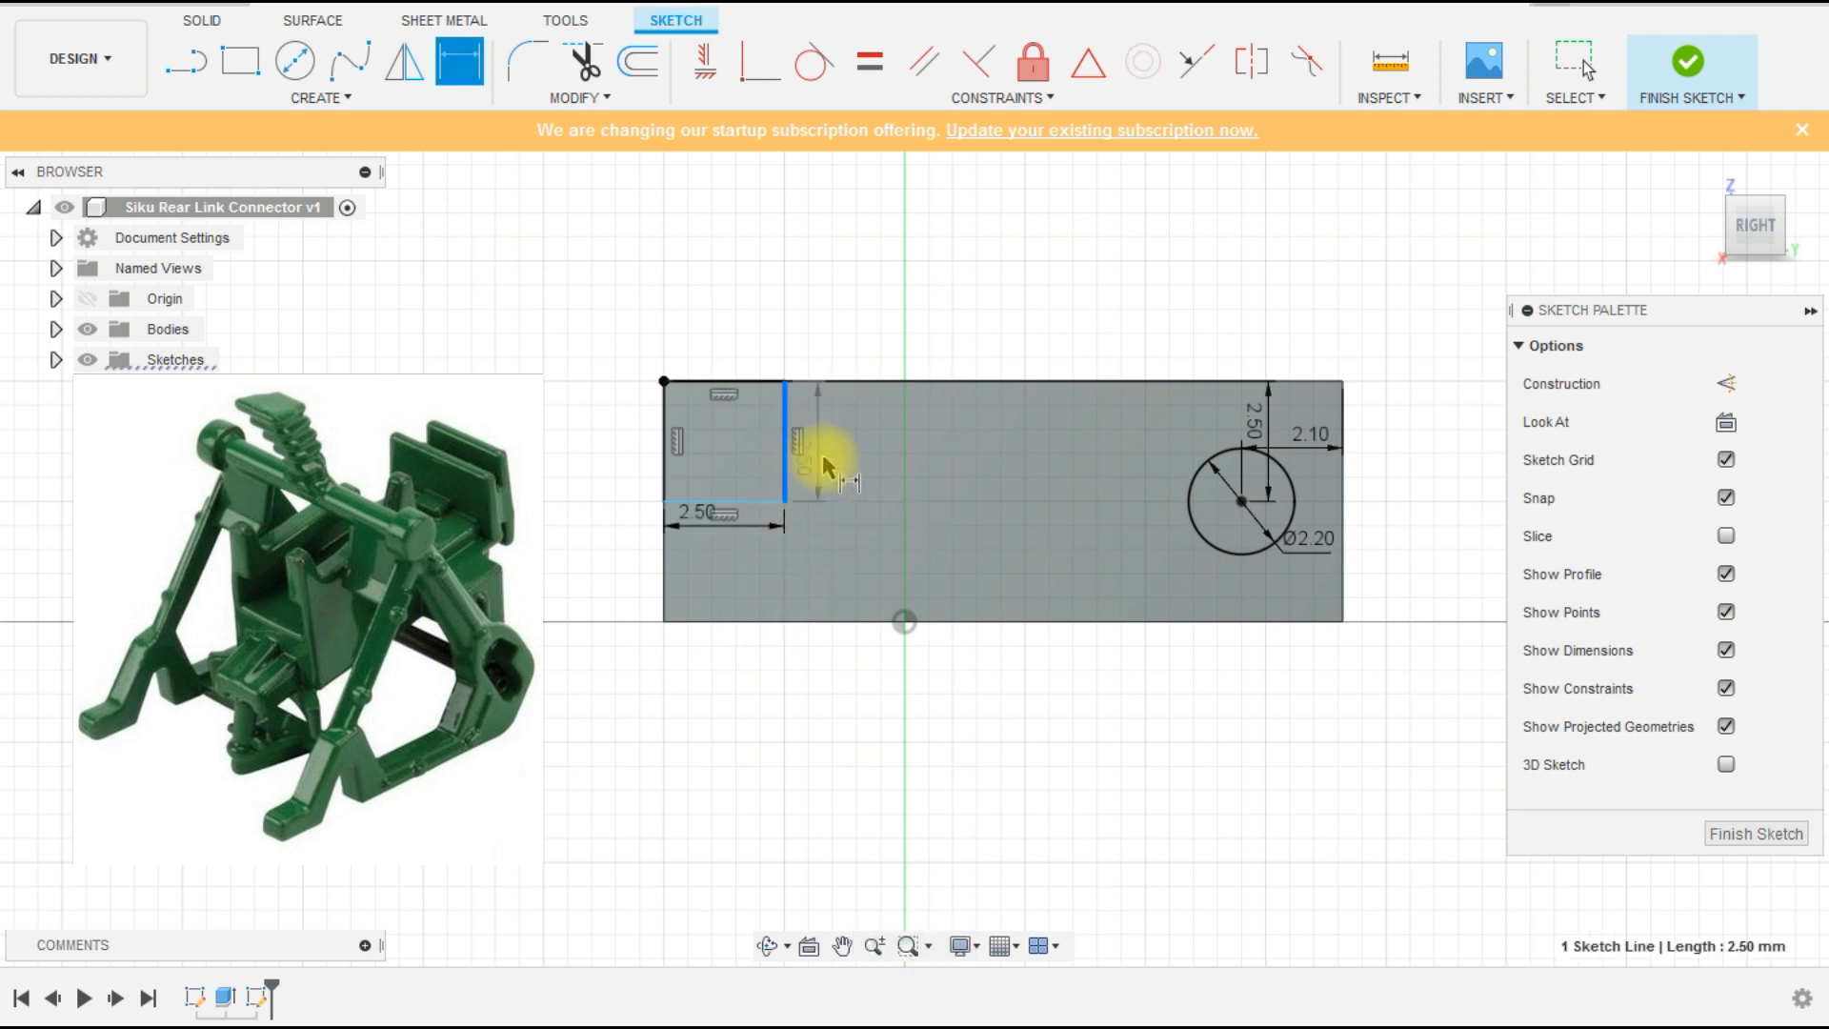
click(835, 444)
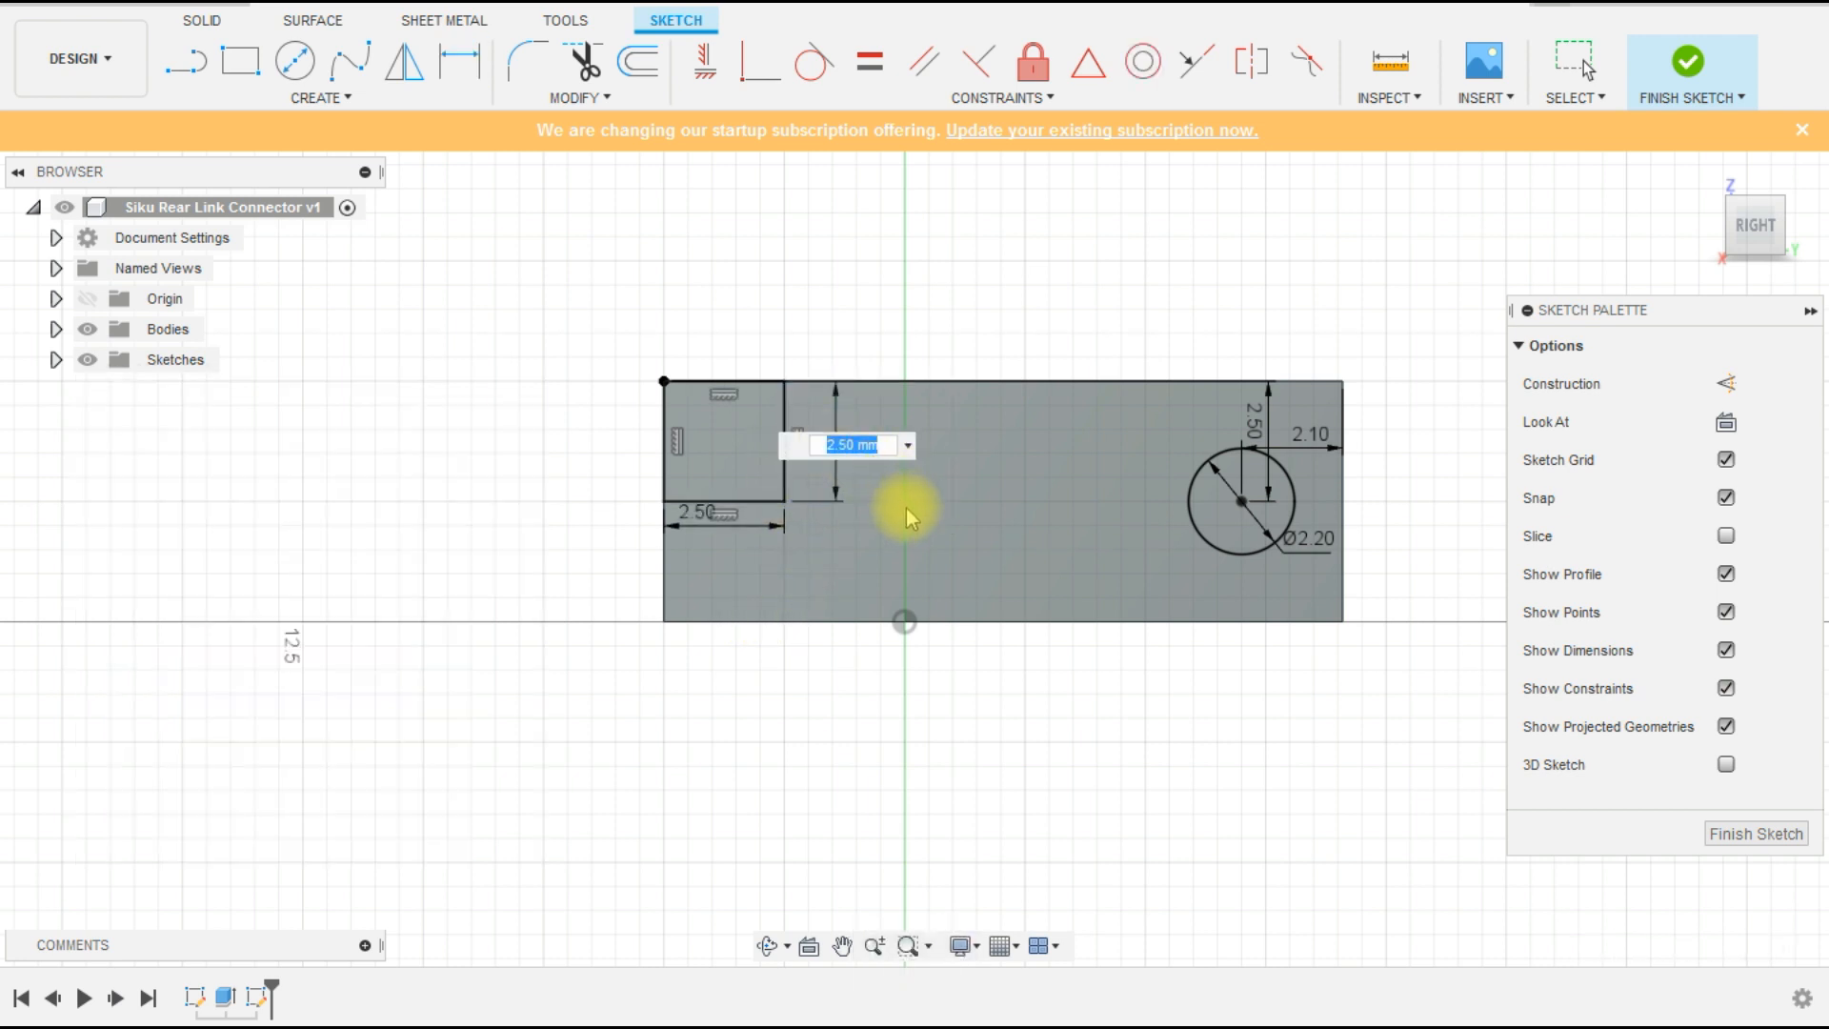
text(3.8)
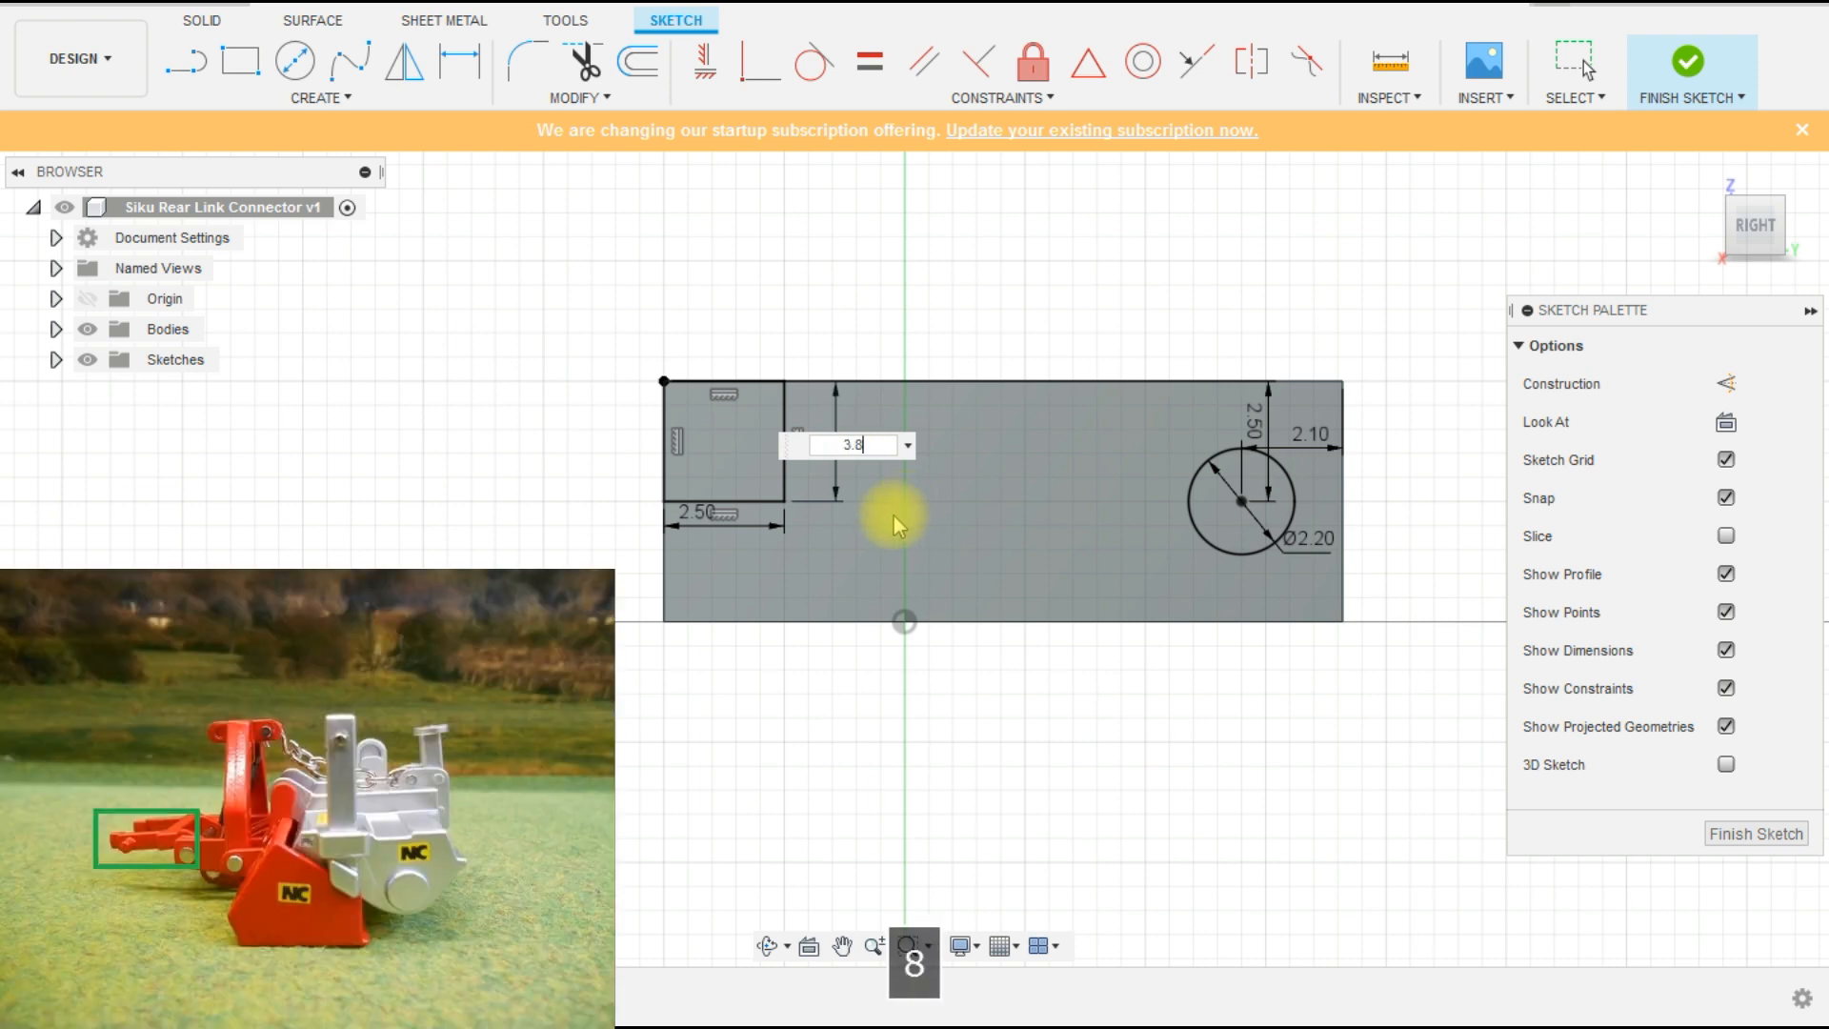
key(Return)
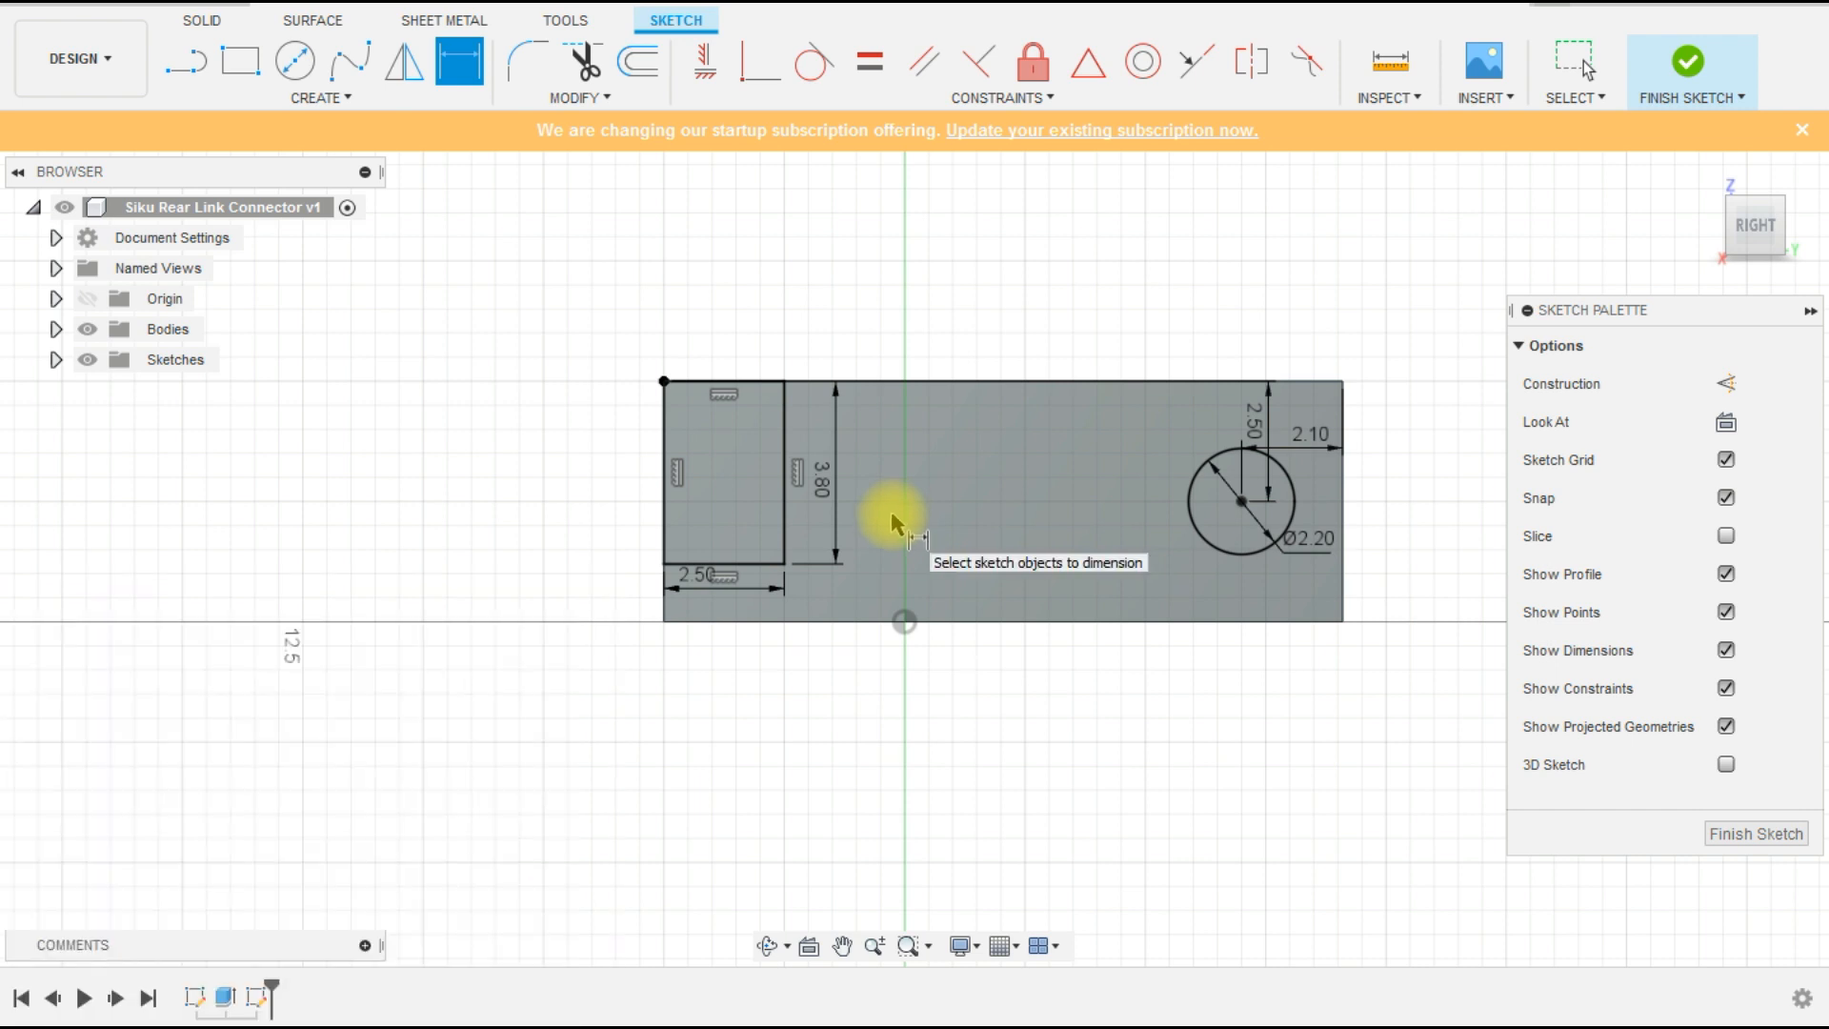
scroll(889, 510, up, 1)
click(773, 519)
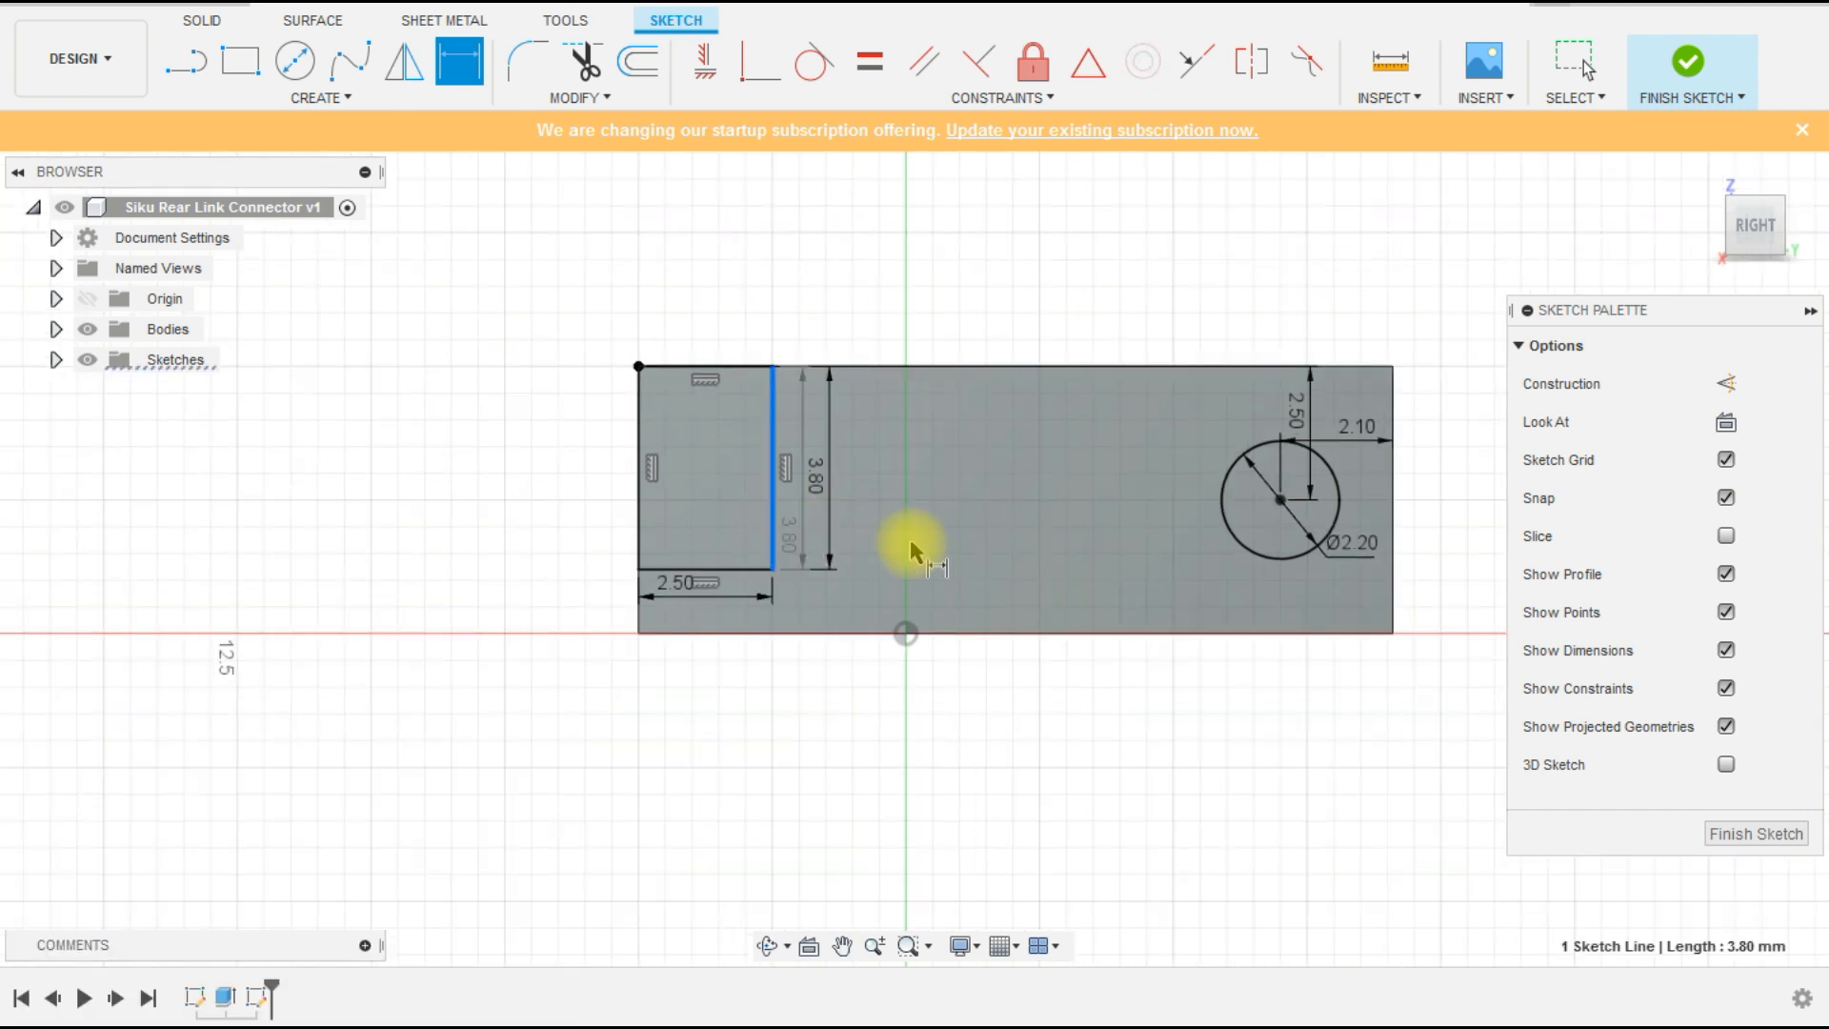
click(1279, 498)
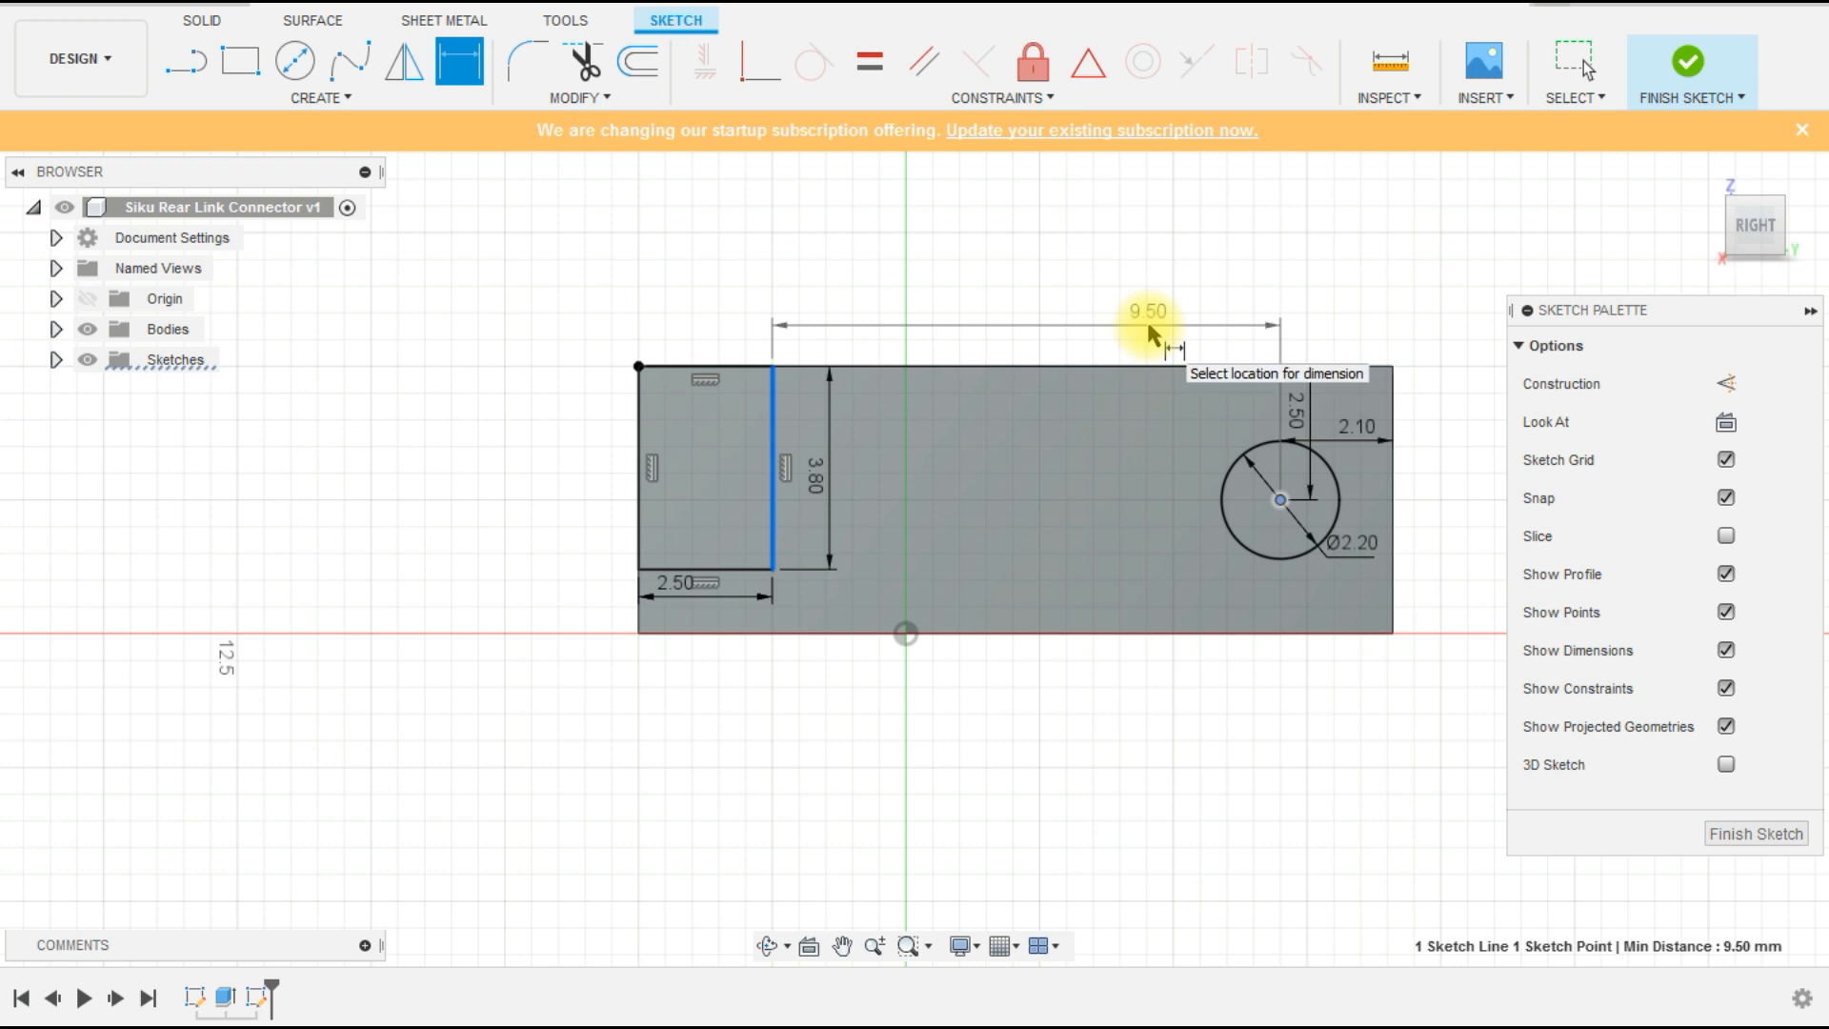
key(Escape)
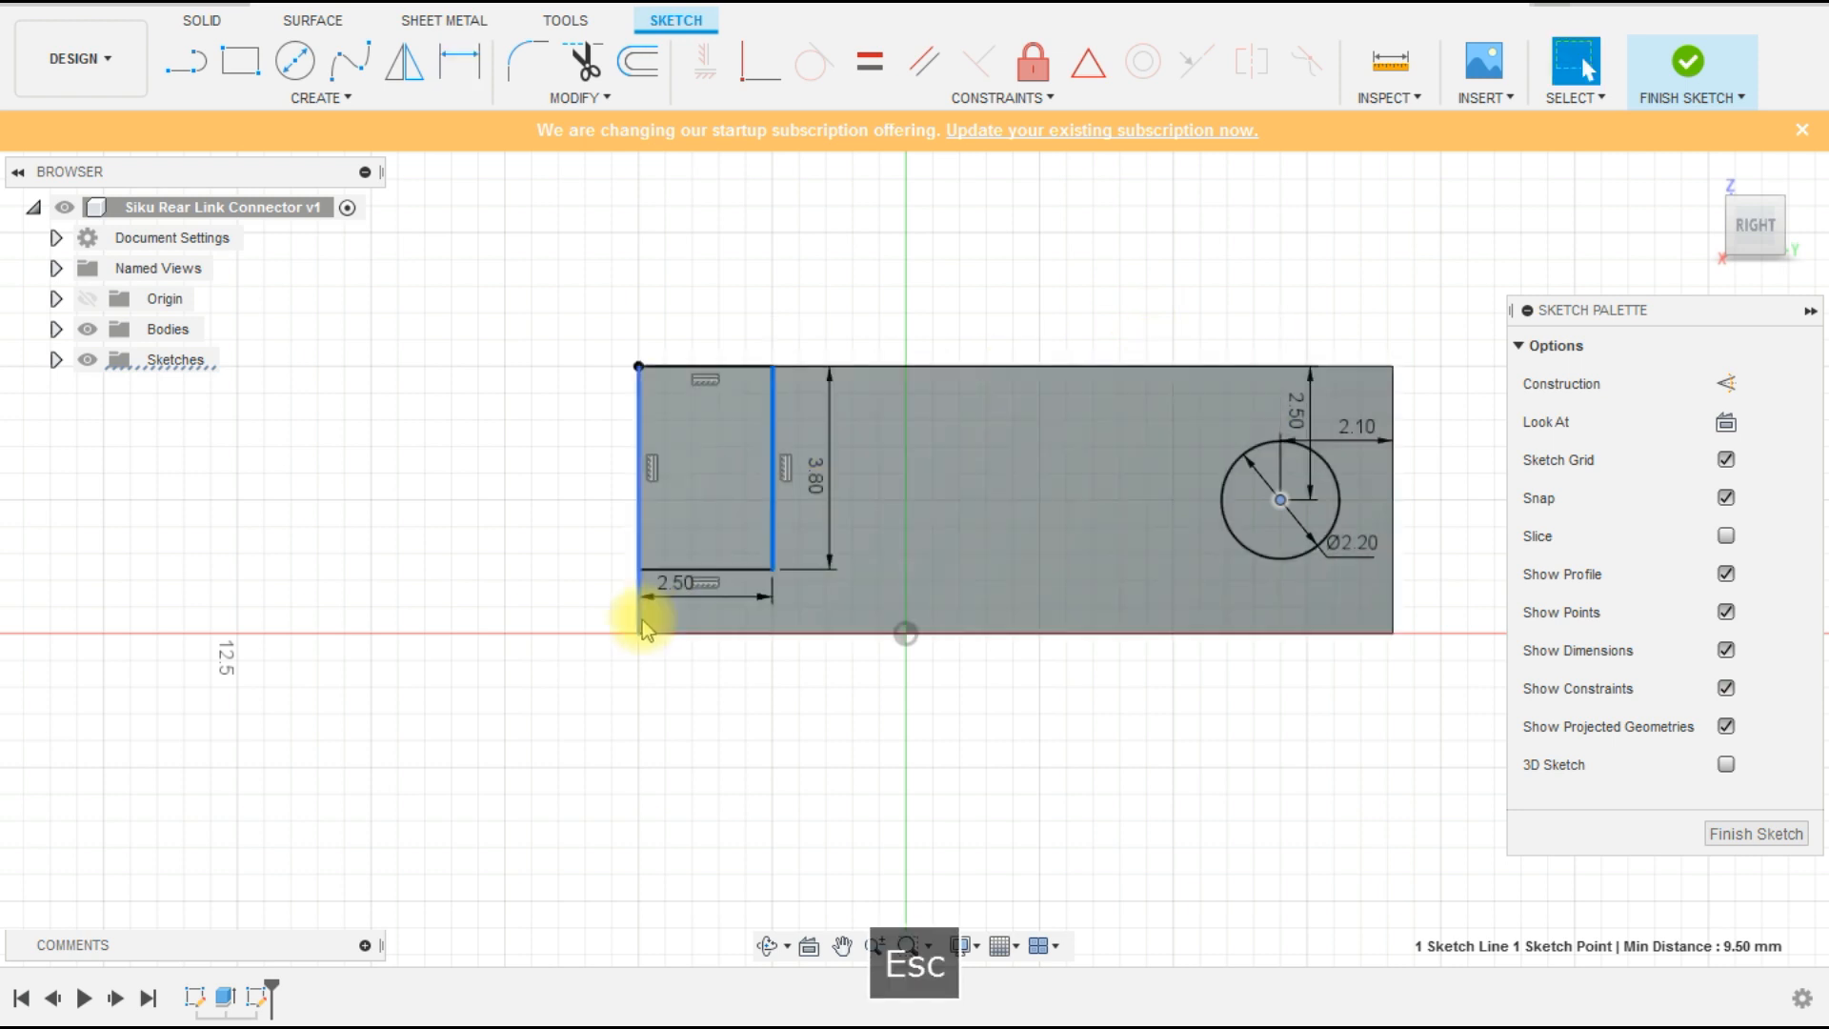
- Replace the rectangle's width dimension with a 7 mm distance from its inner vertical side to the circle's centre, and finish the sketch
click(675, 597)
key(Delete)
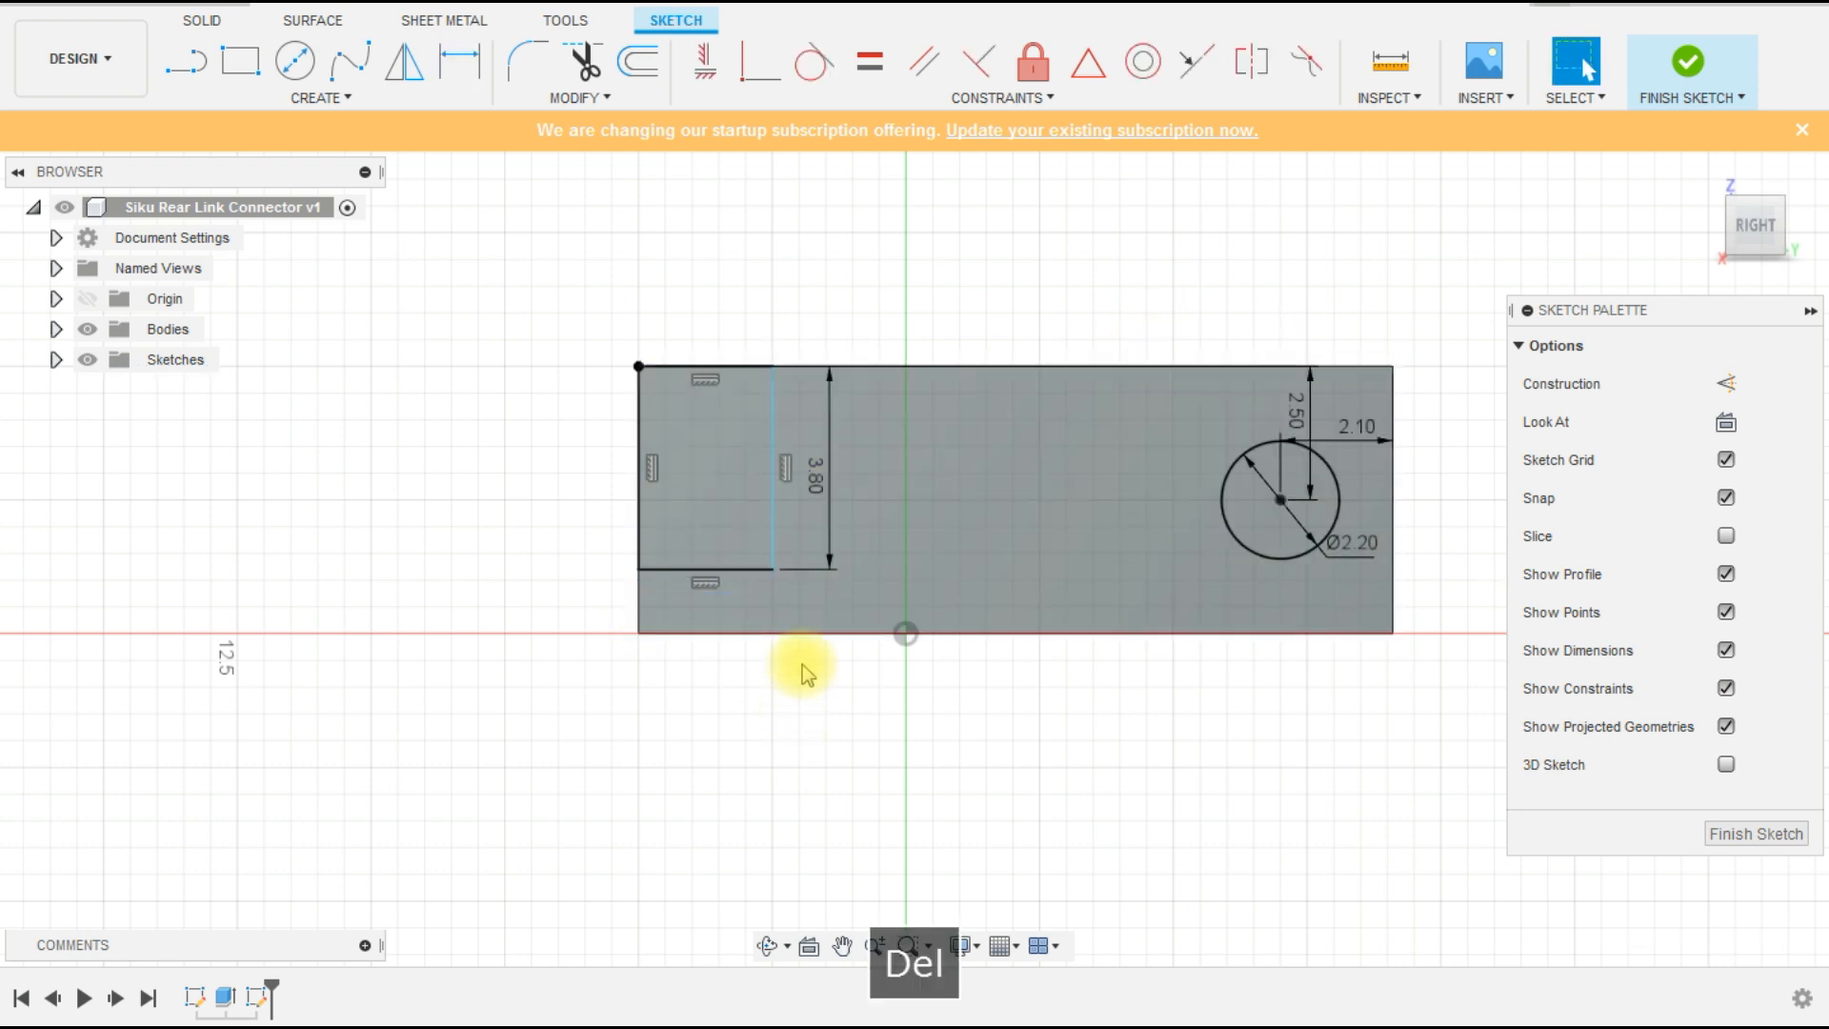
key(d)
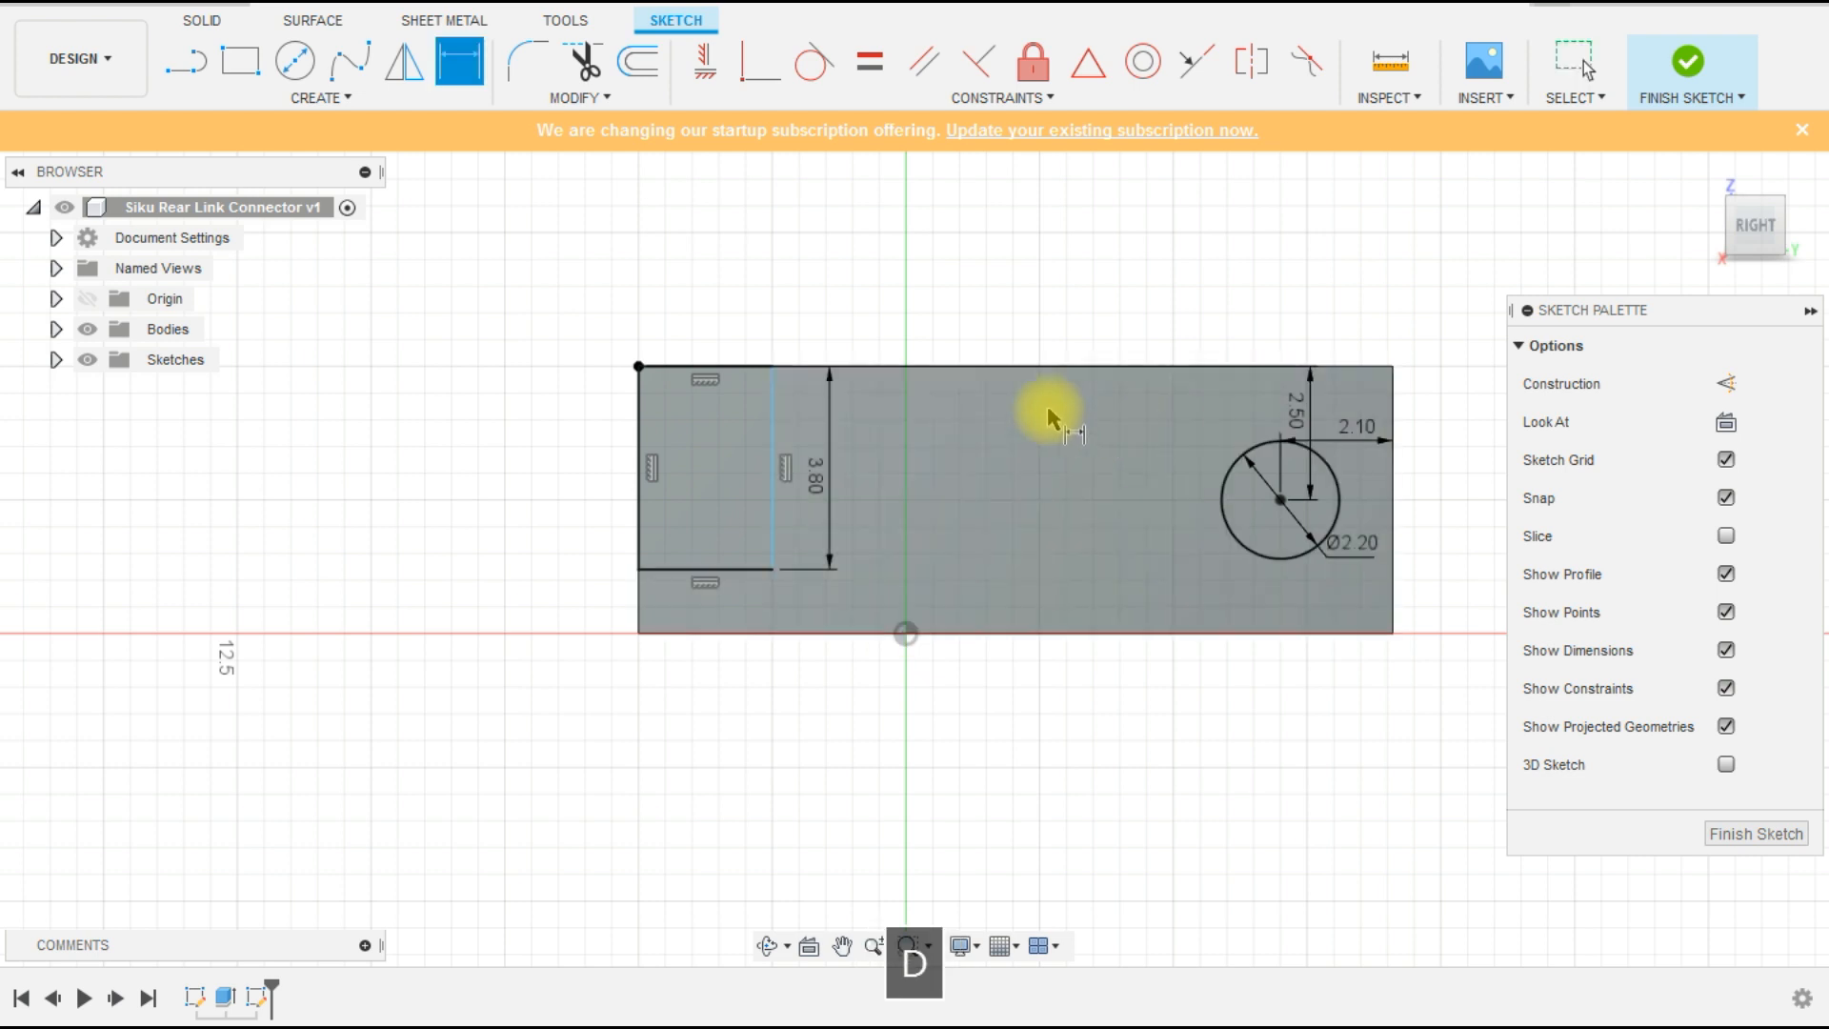
click(774, 433)
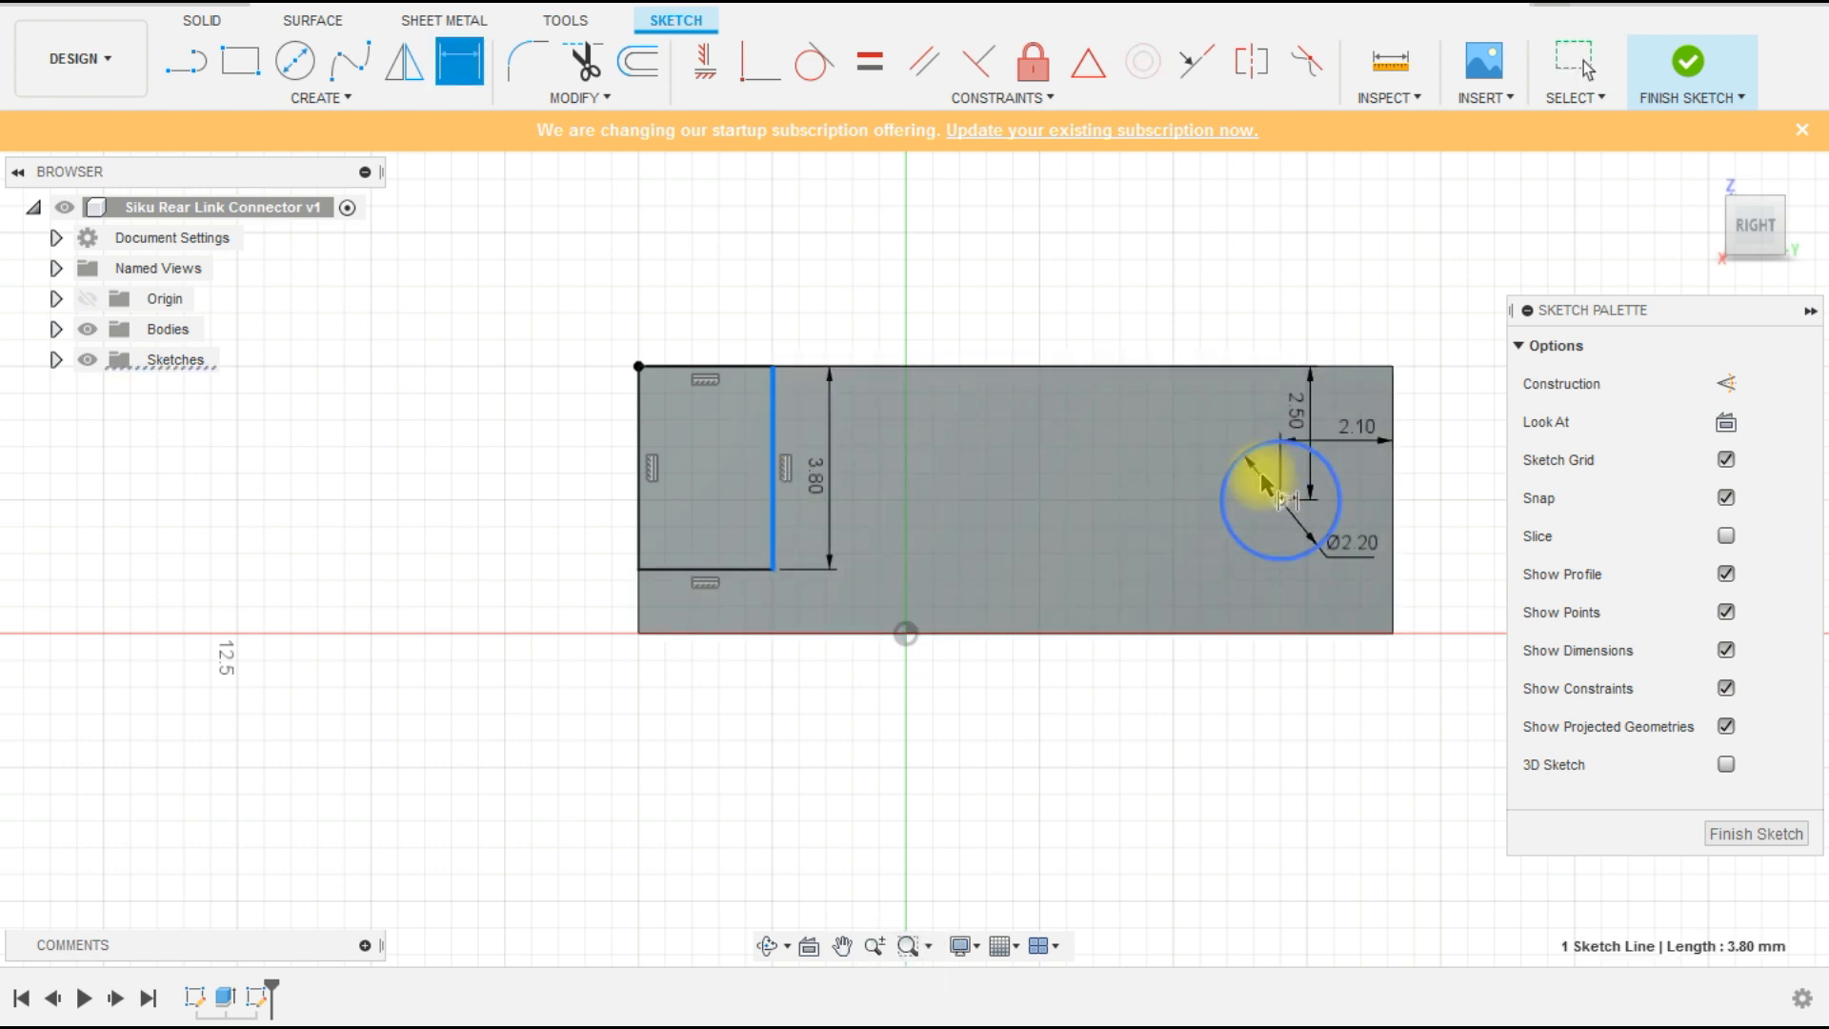
click(1279, 499)
click(1107, 360)
text(7)
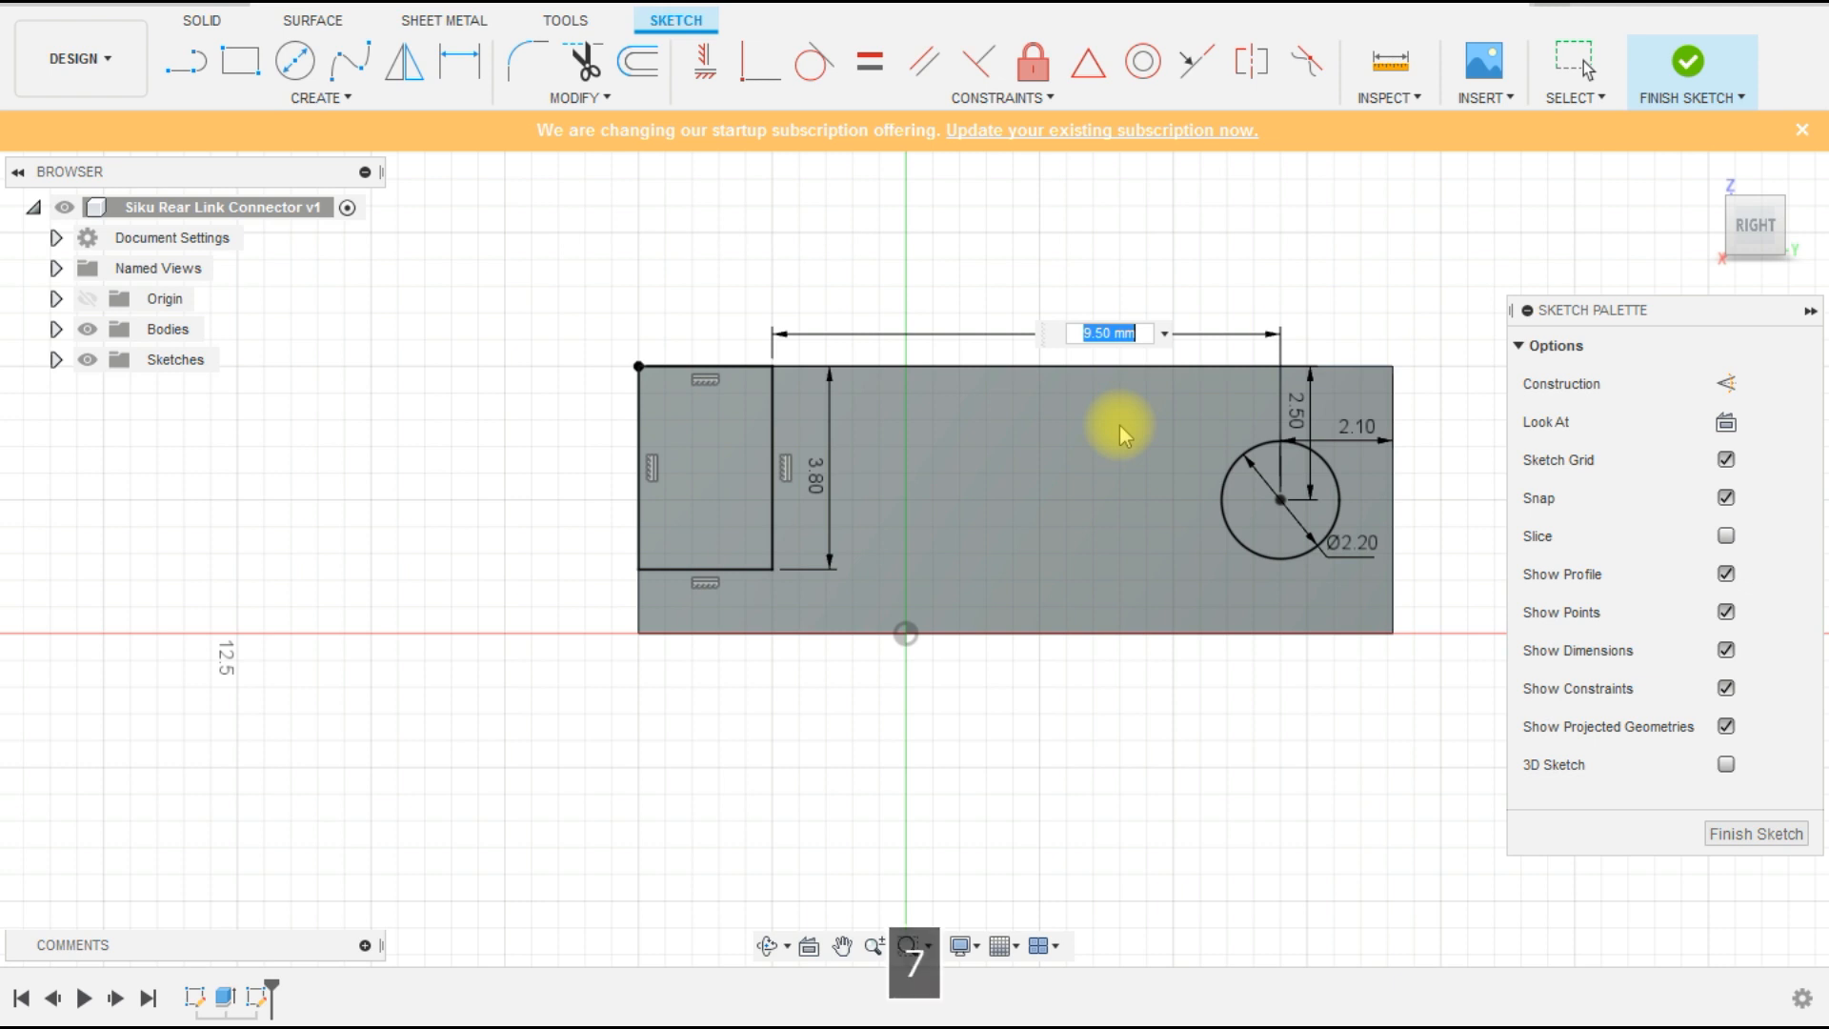
key(Return)
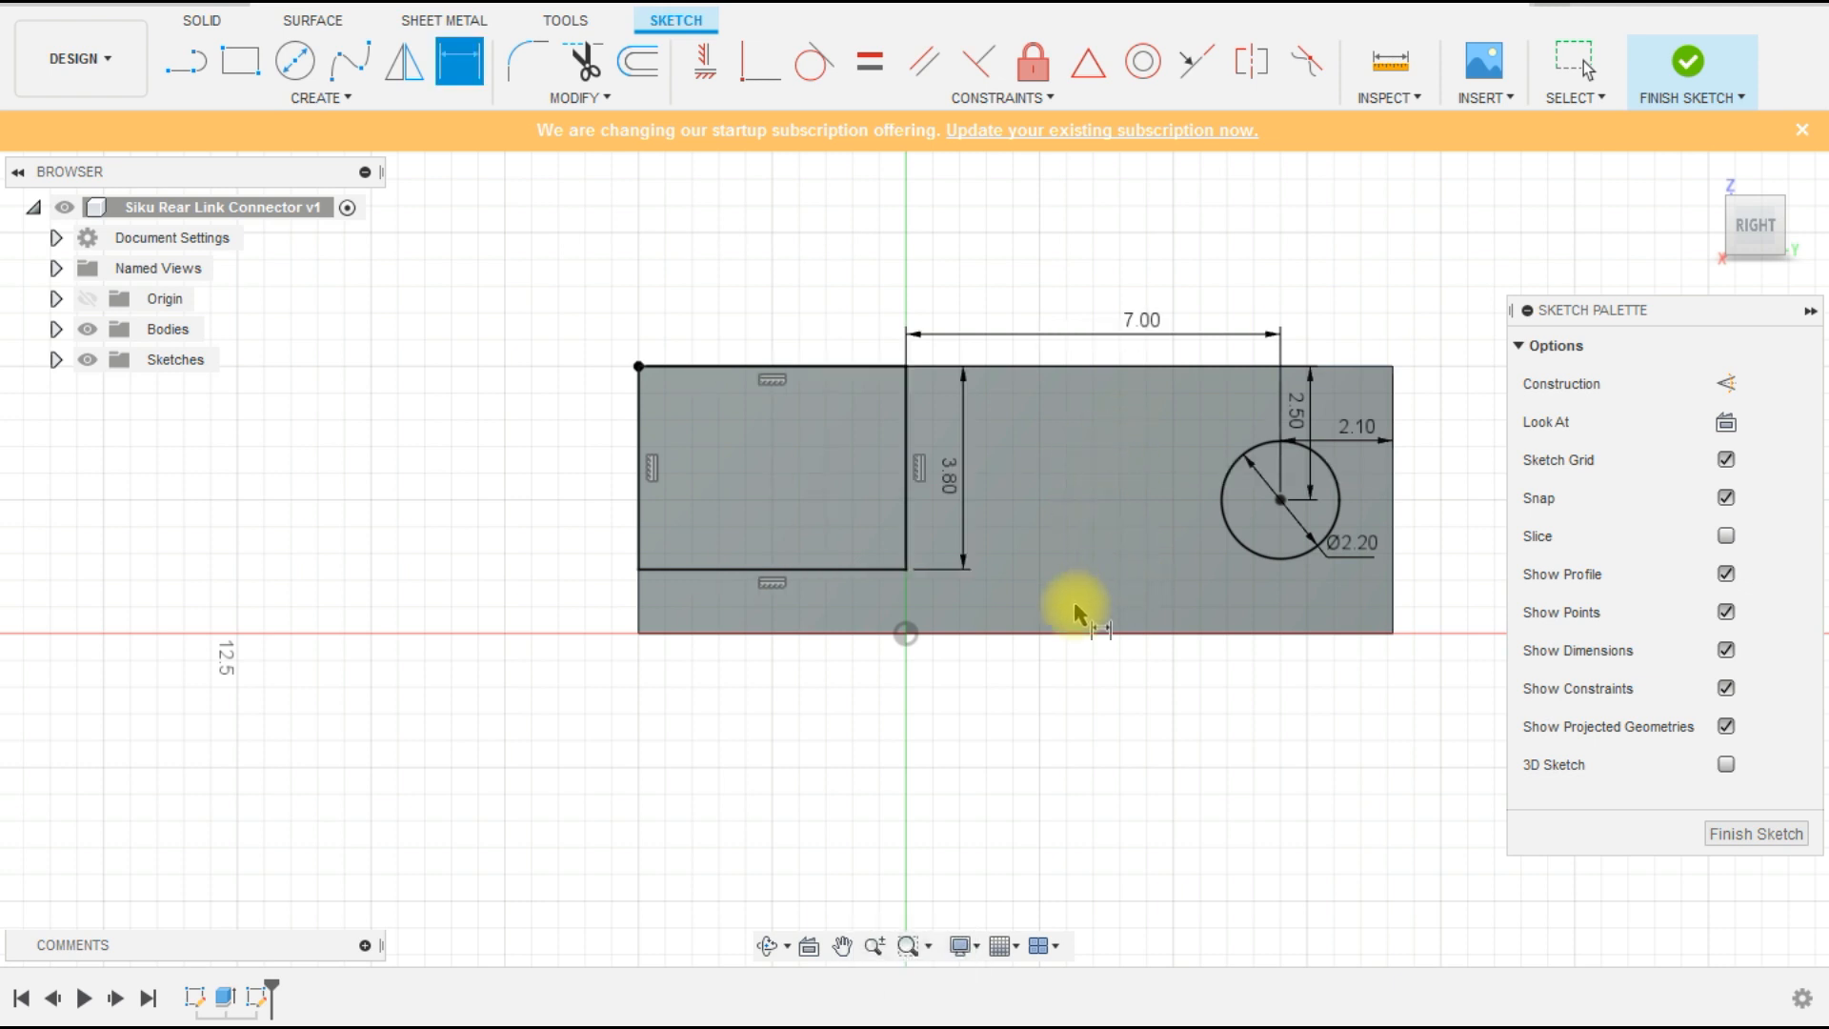
click(1687, 67)
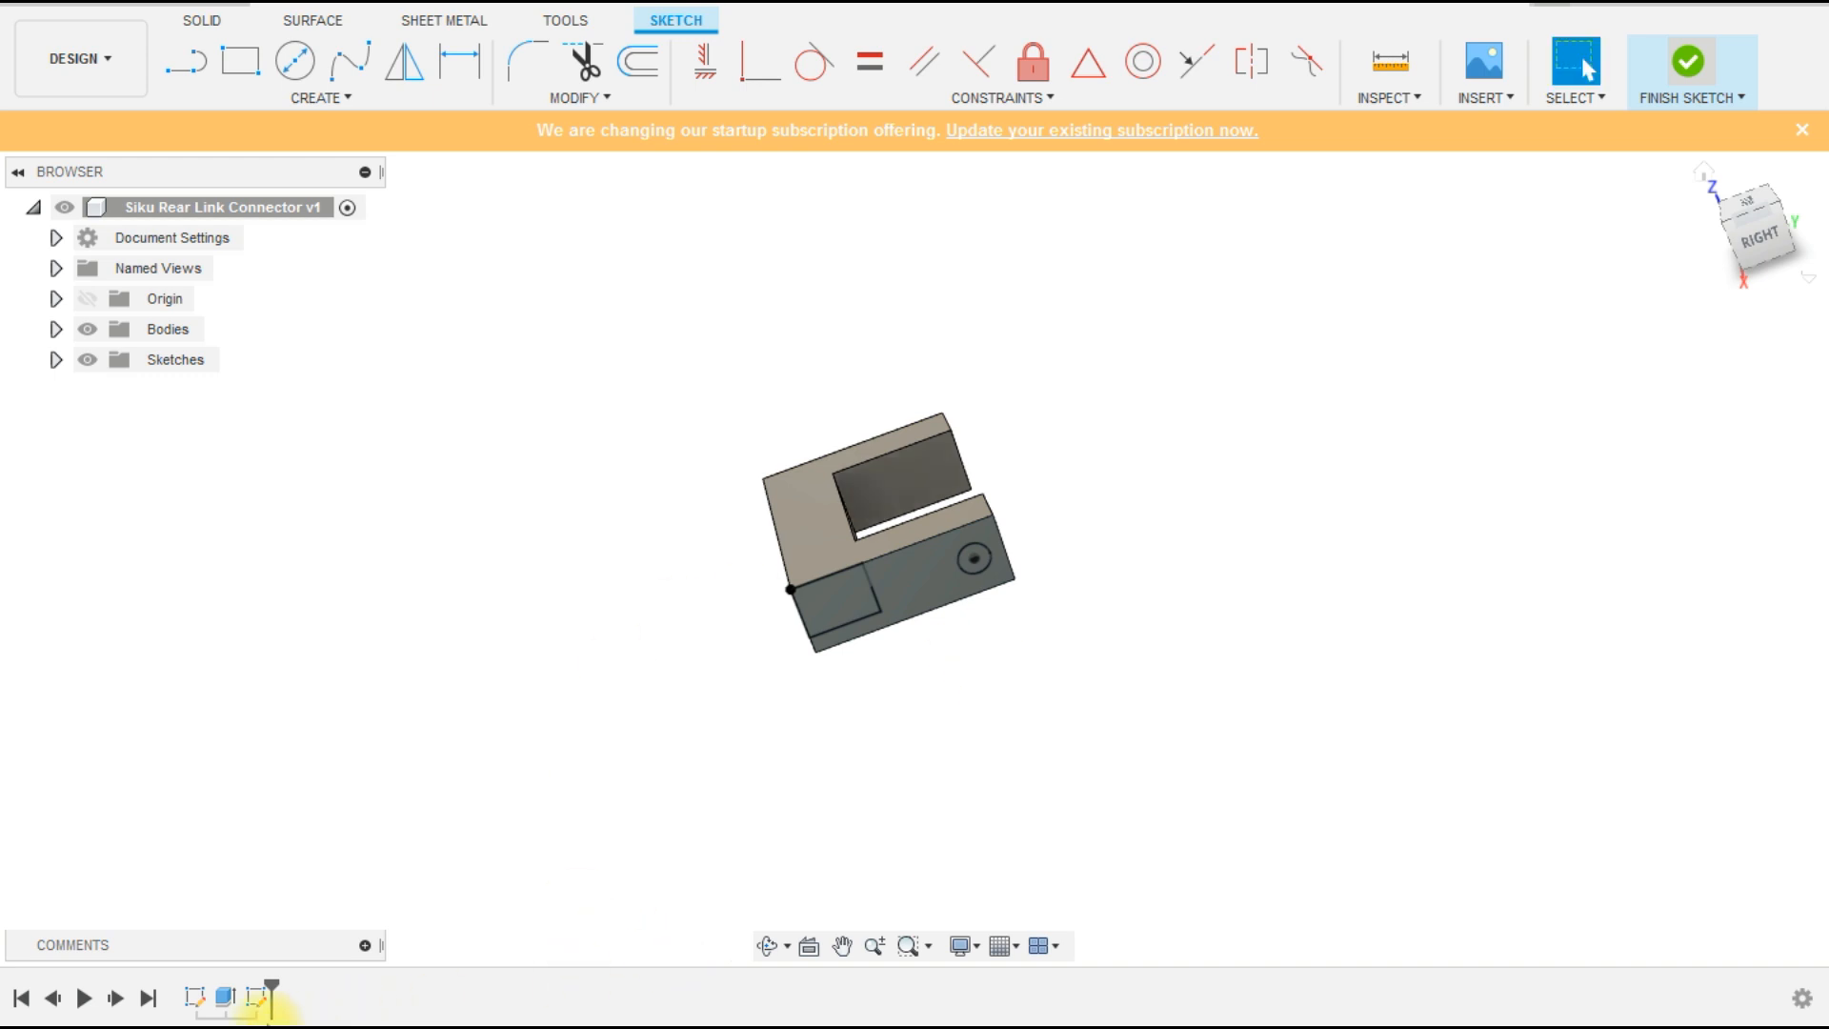
- Reopen the side-face sketch to fillet the rectangle's lower inner corner with a 1.5 mm radius, and finish the sketch
double_click(256, 997)
scroll(835, 505, up, 3)
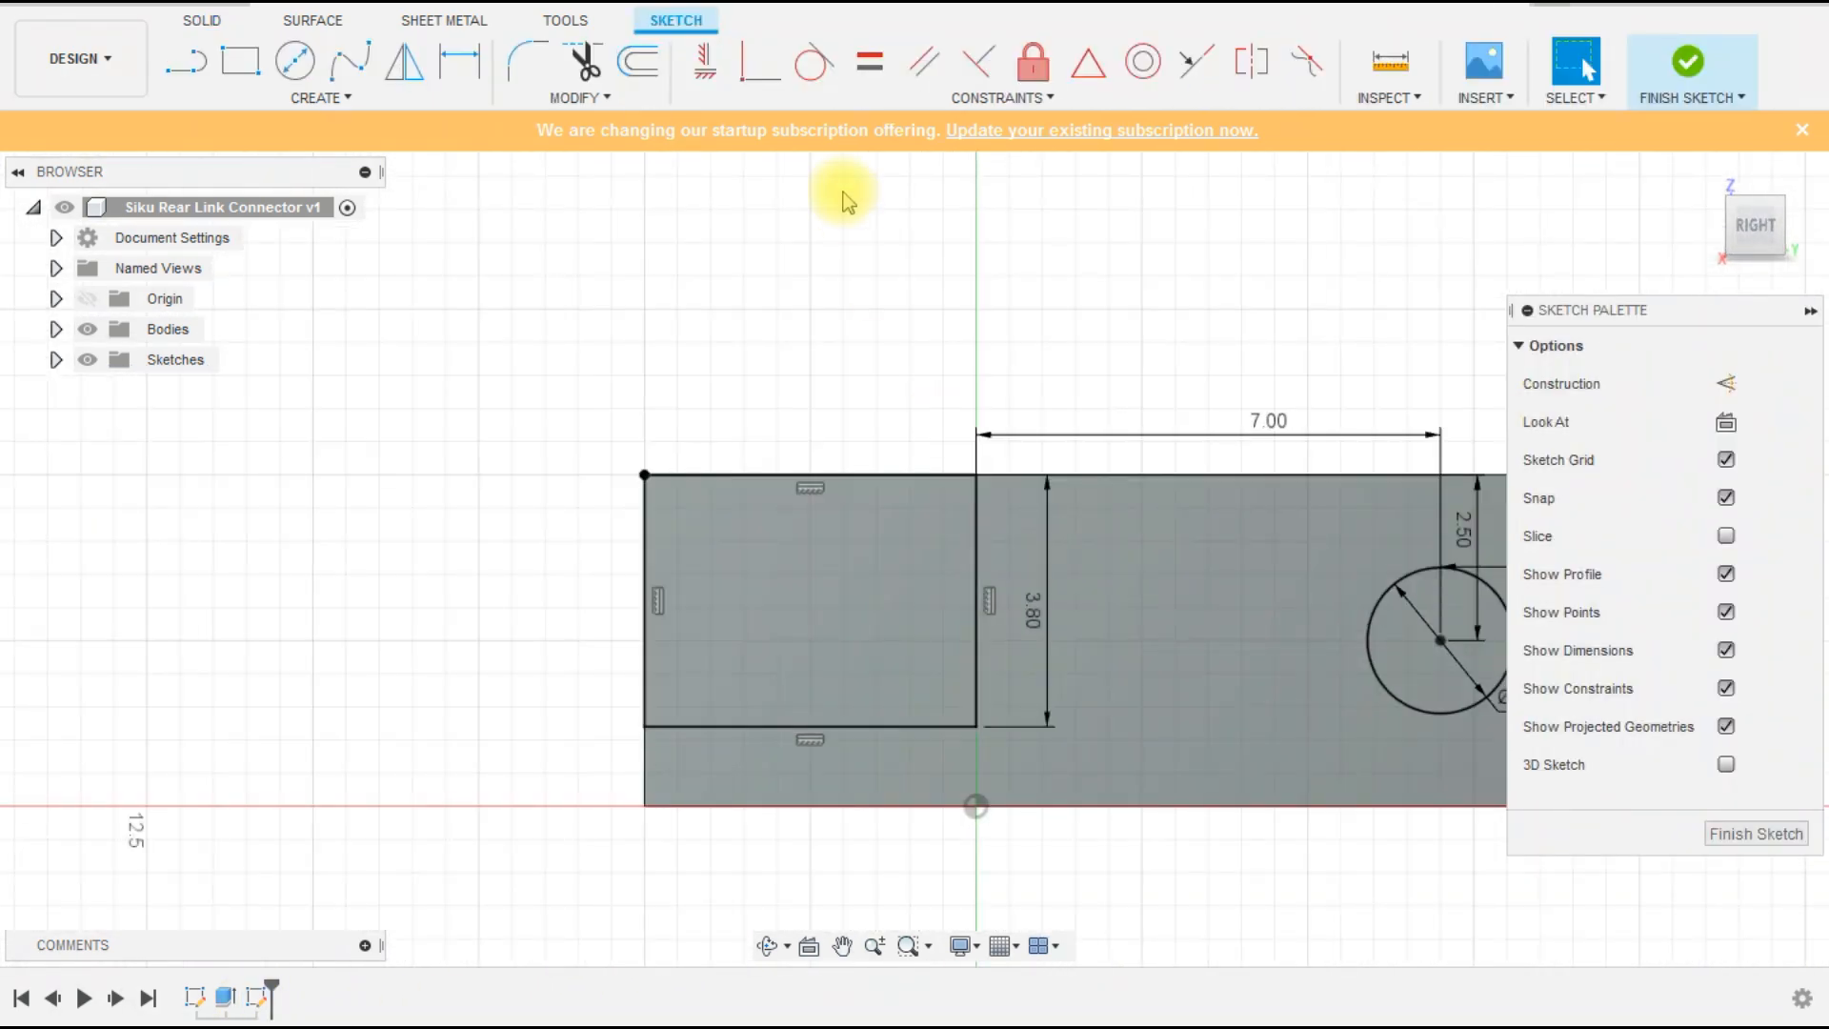
click(527, 61)
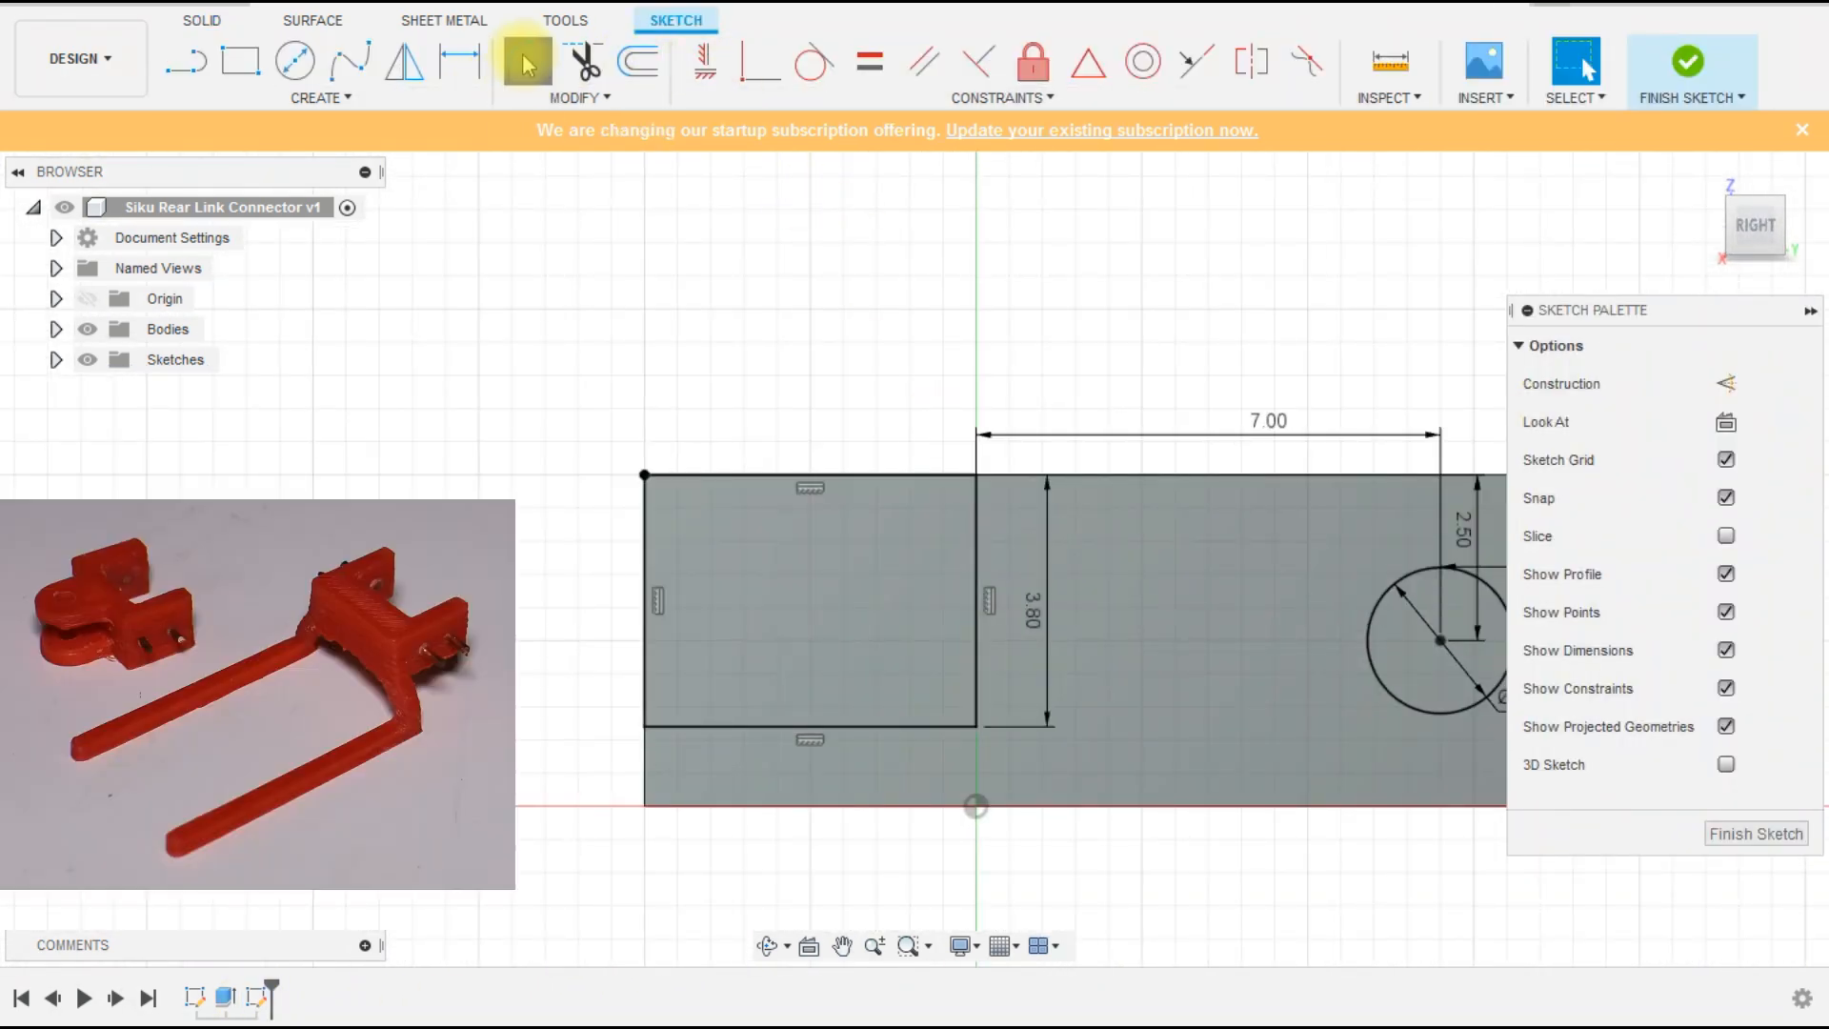
click(968, 723)
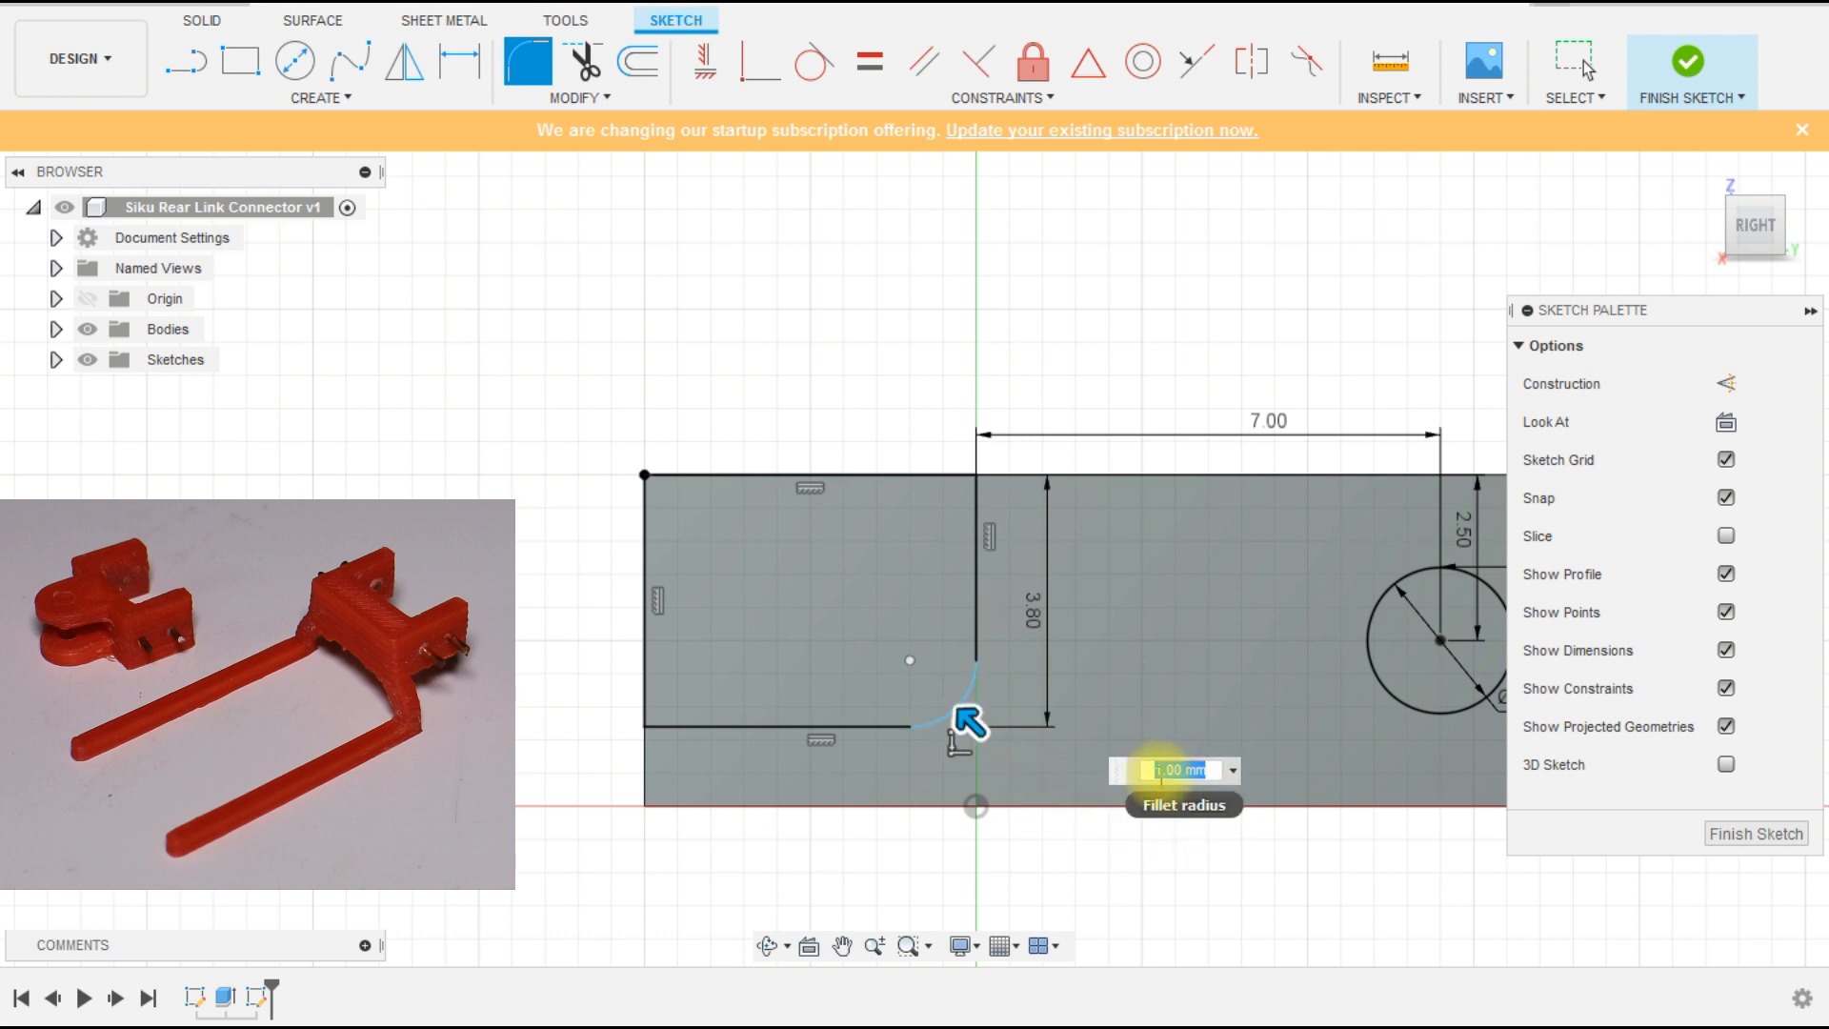
click(1155, 770)
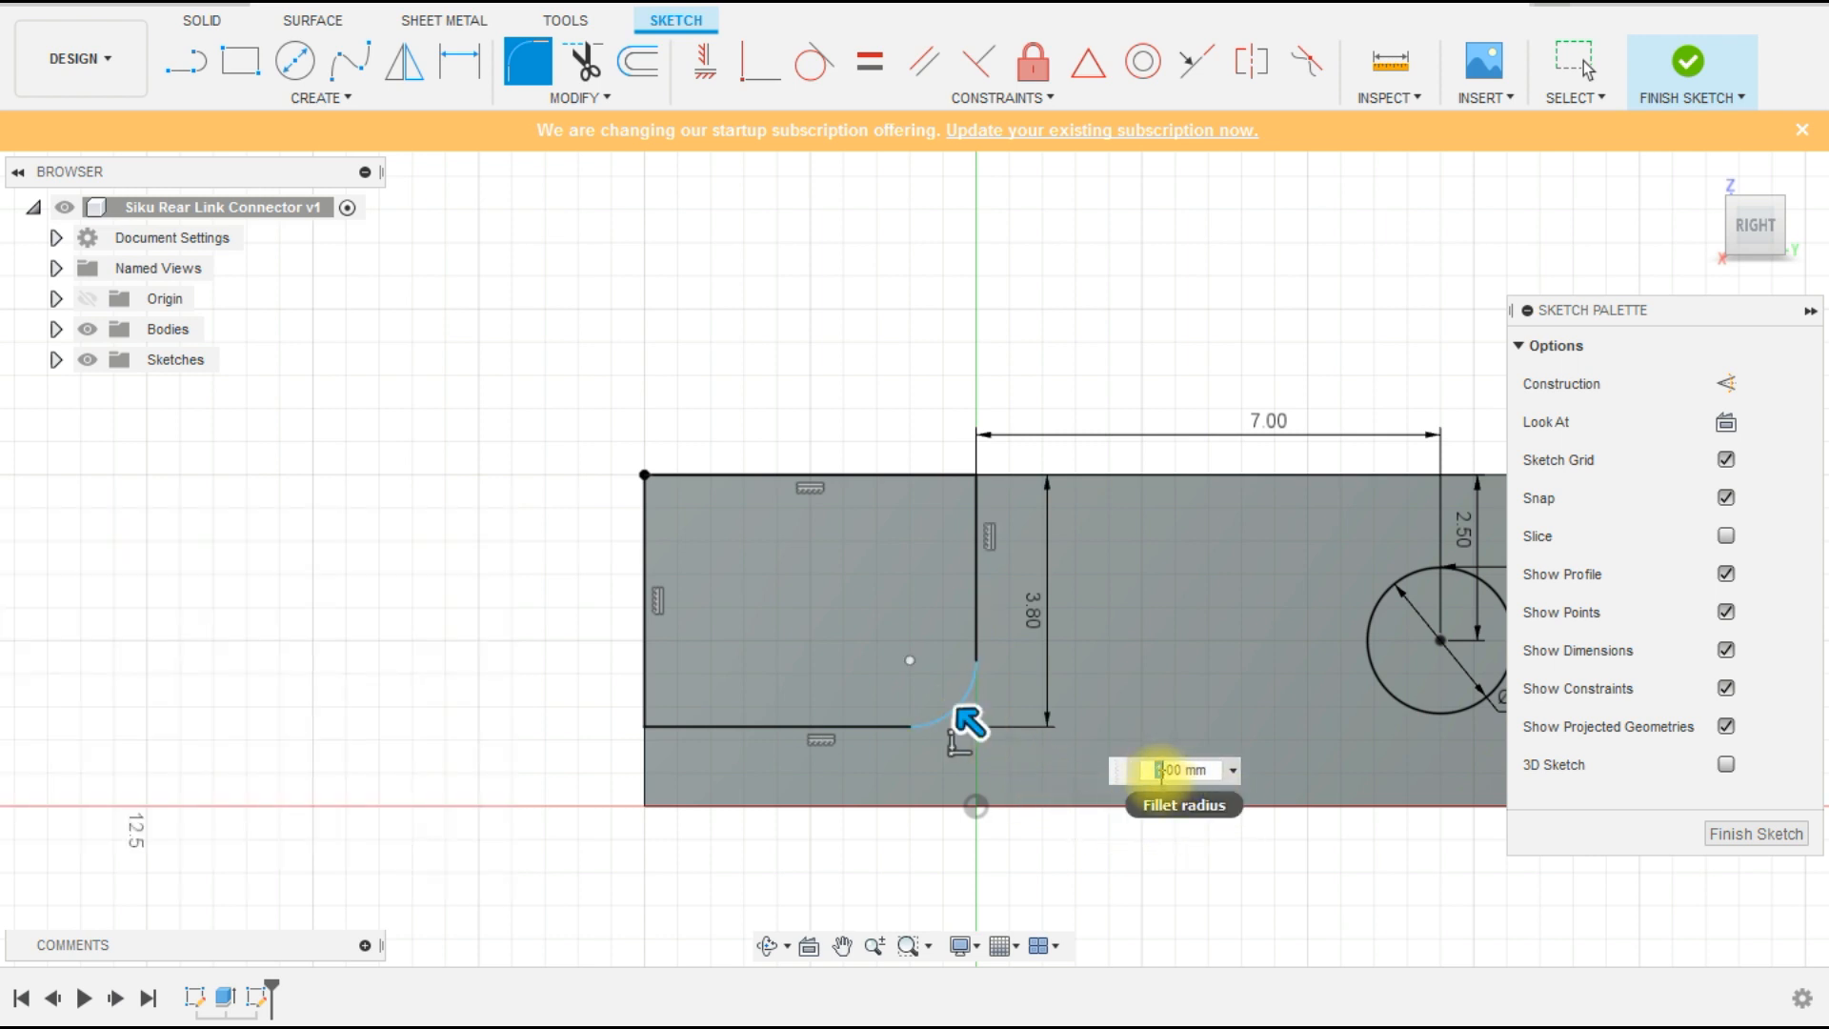
text(2)
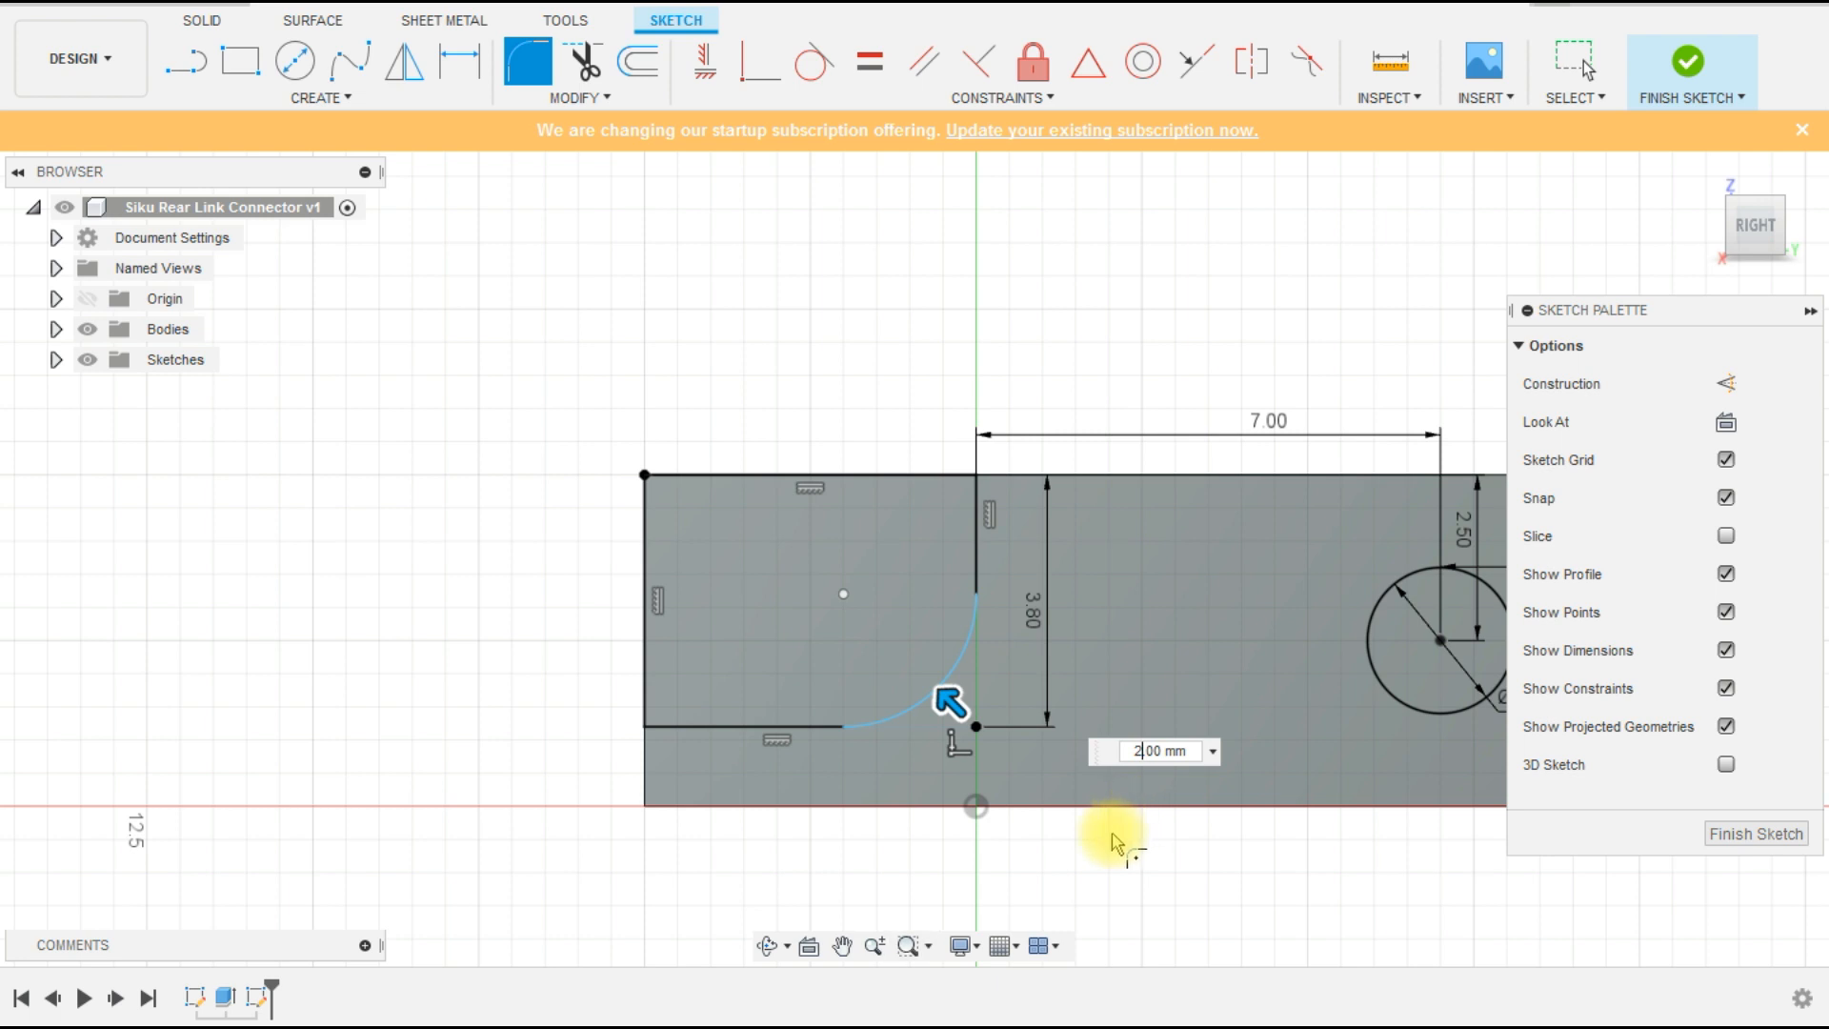
drag(1160, 749, 1075, 752)
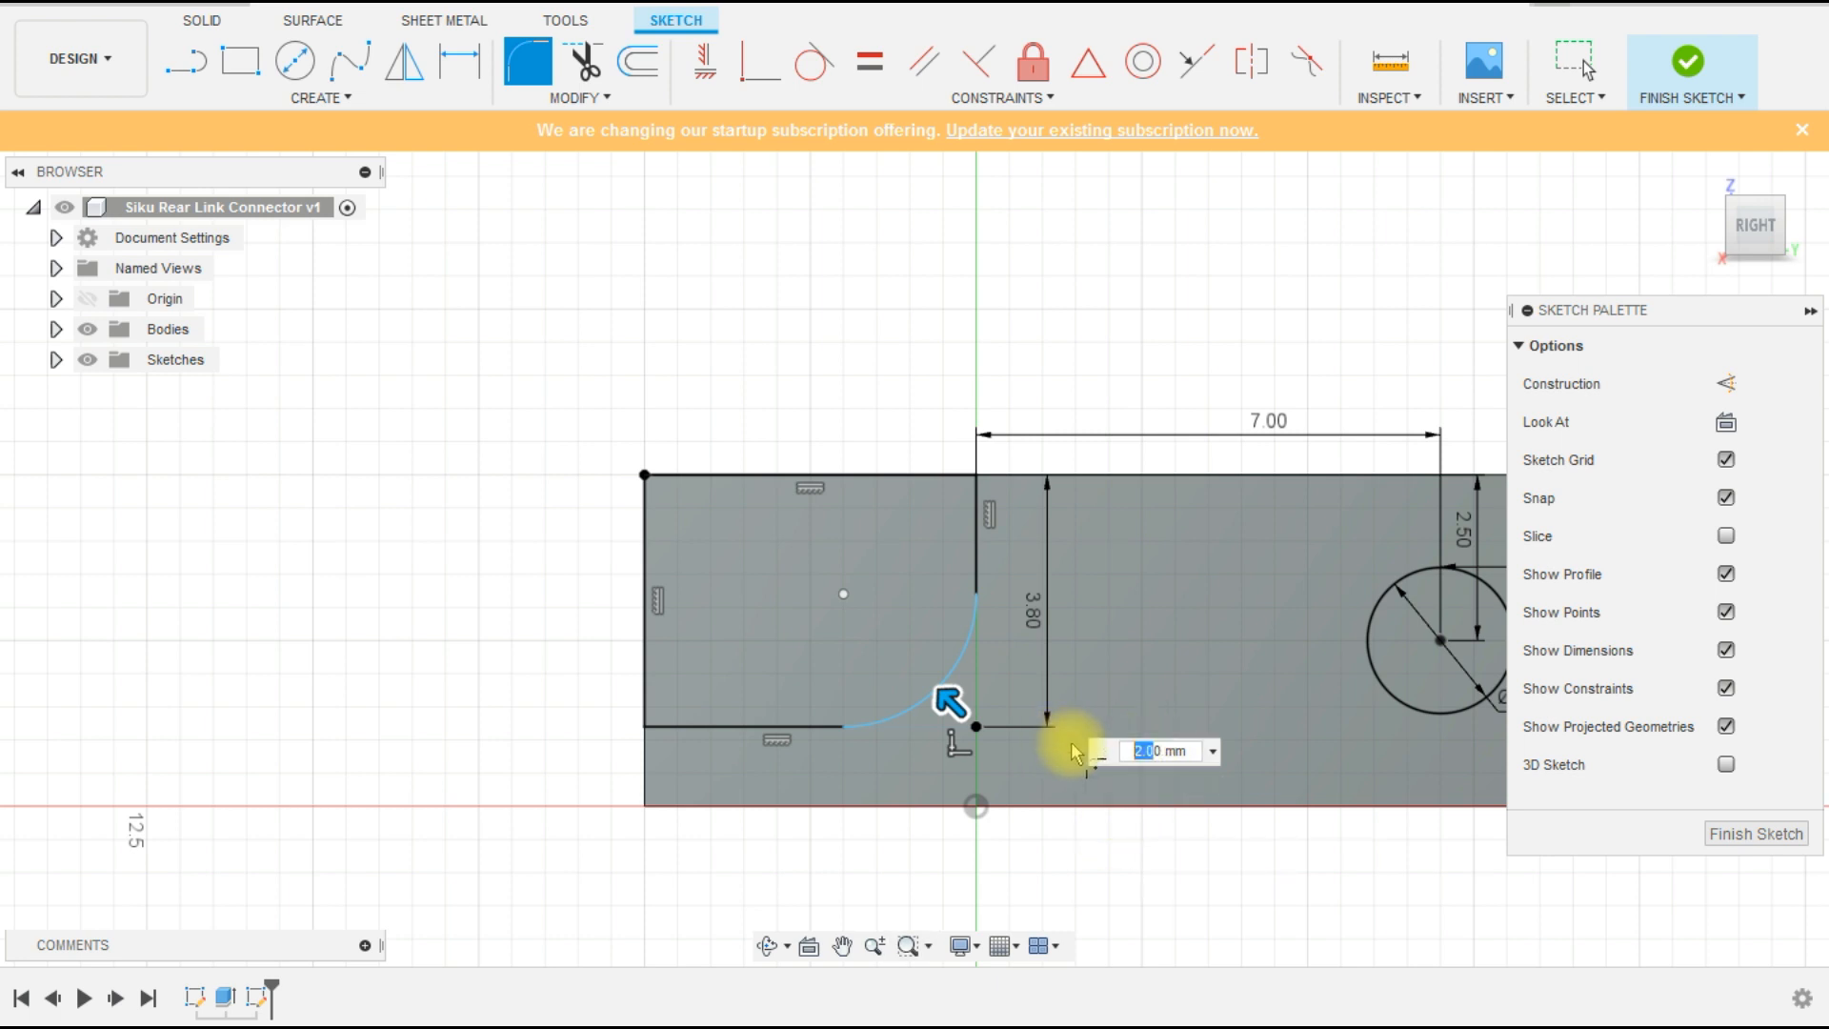
text(1)
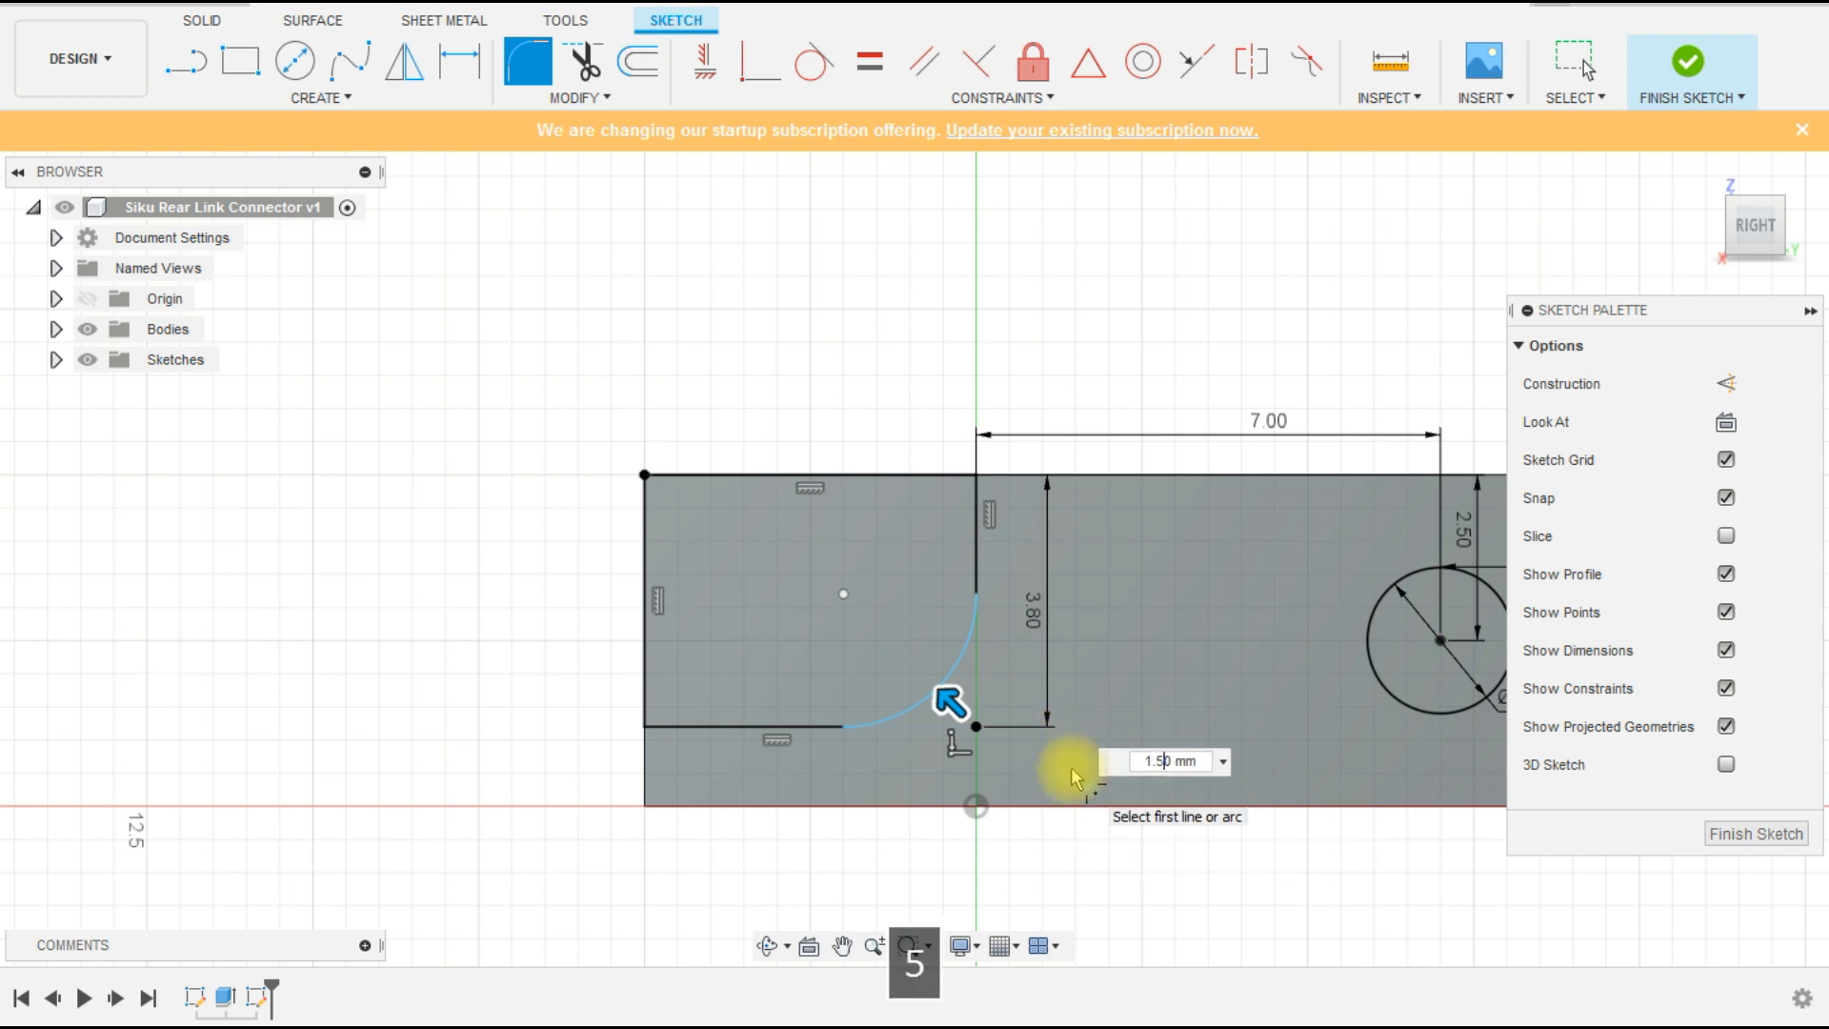
key(Return)
scroll(768, 655, down, 2)
scroll(1292, 413, up, 2)
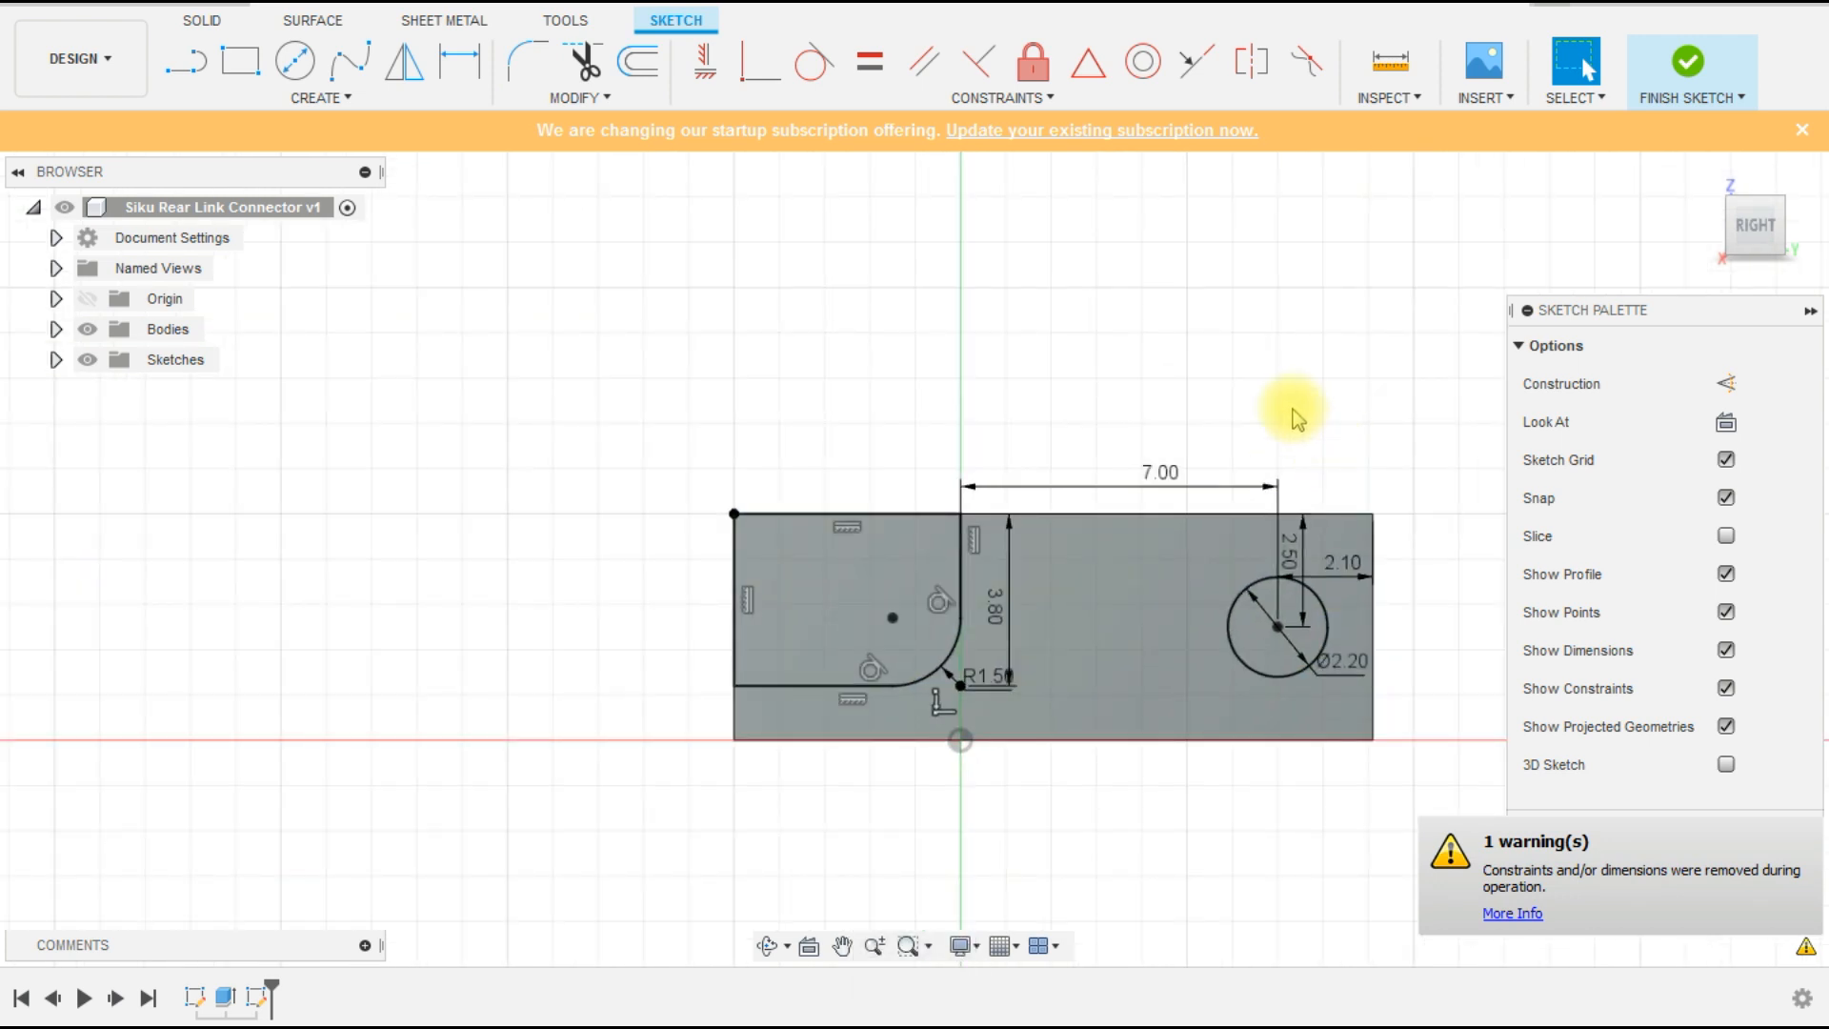
click(1674, 99)
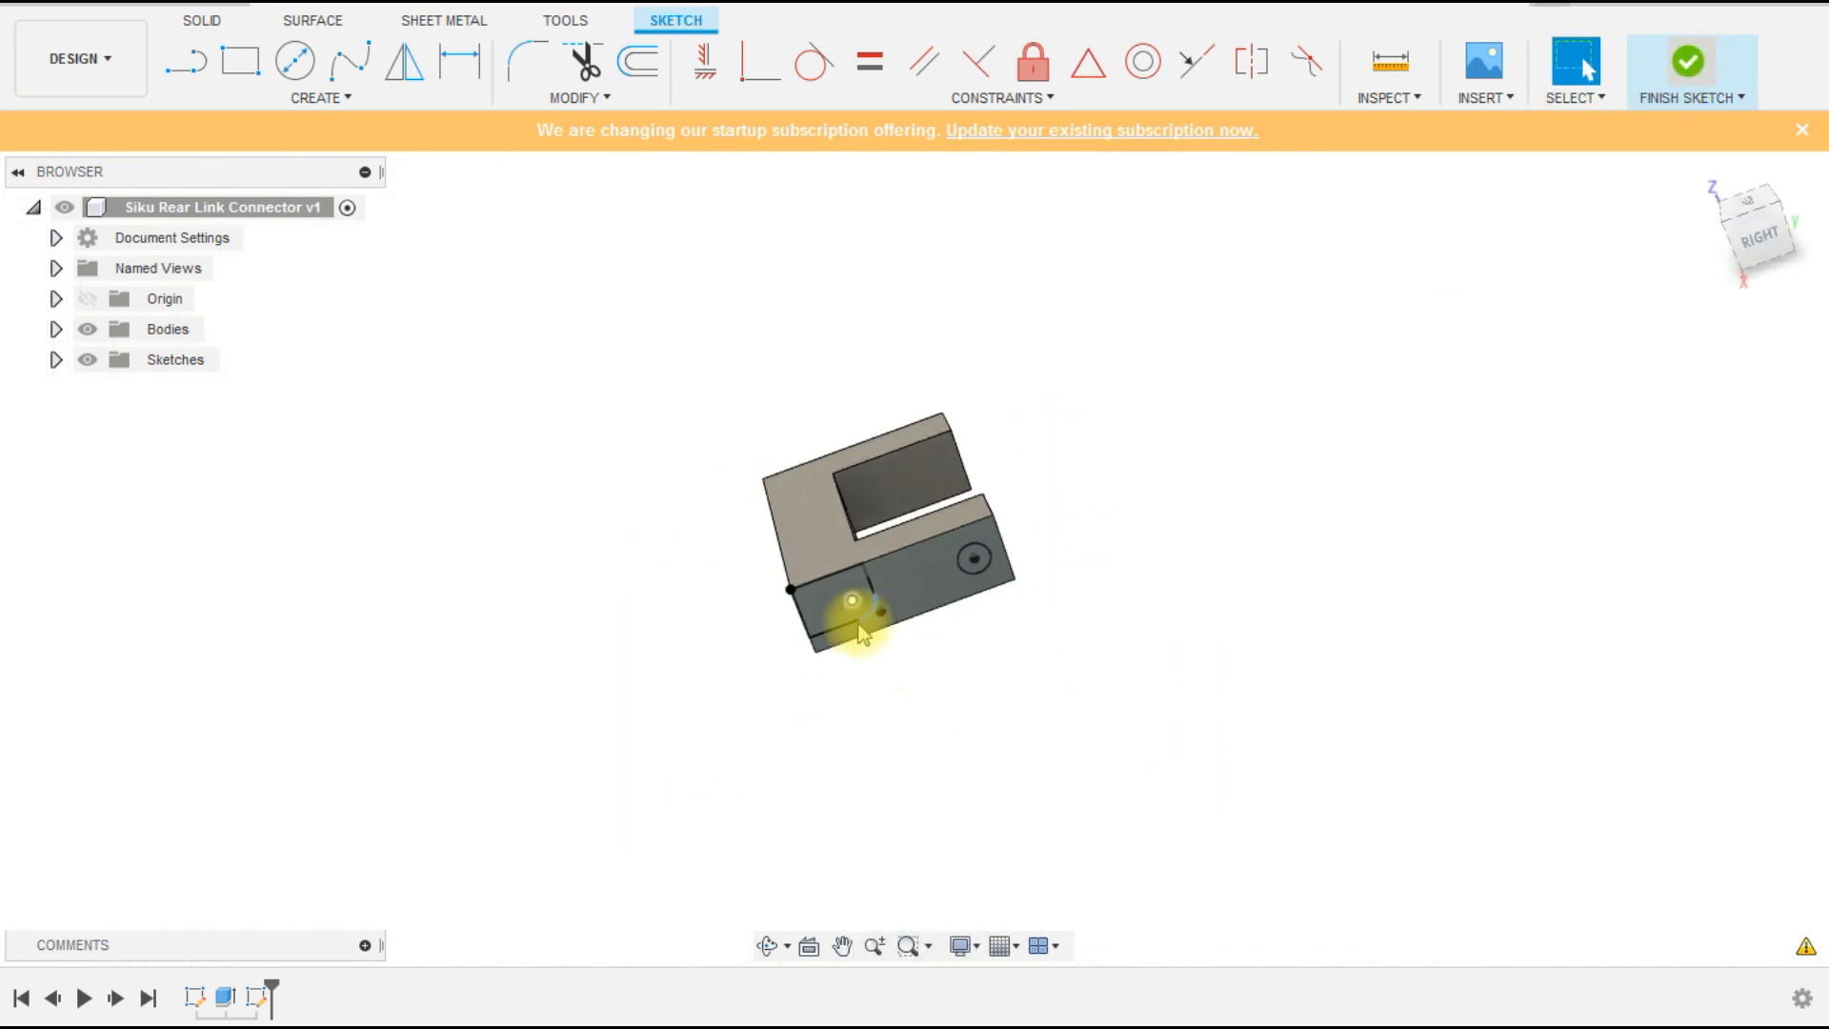
- Extrude the filleted rectangle and the circle on the leg's side face outward by 2.4 mm, joined to the body
click(819, 602)
scroll(981, 579, up, 2)
scroll(986, 534, up, 5)
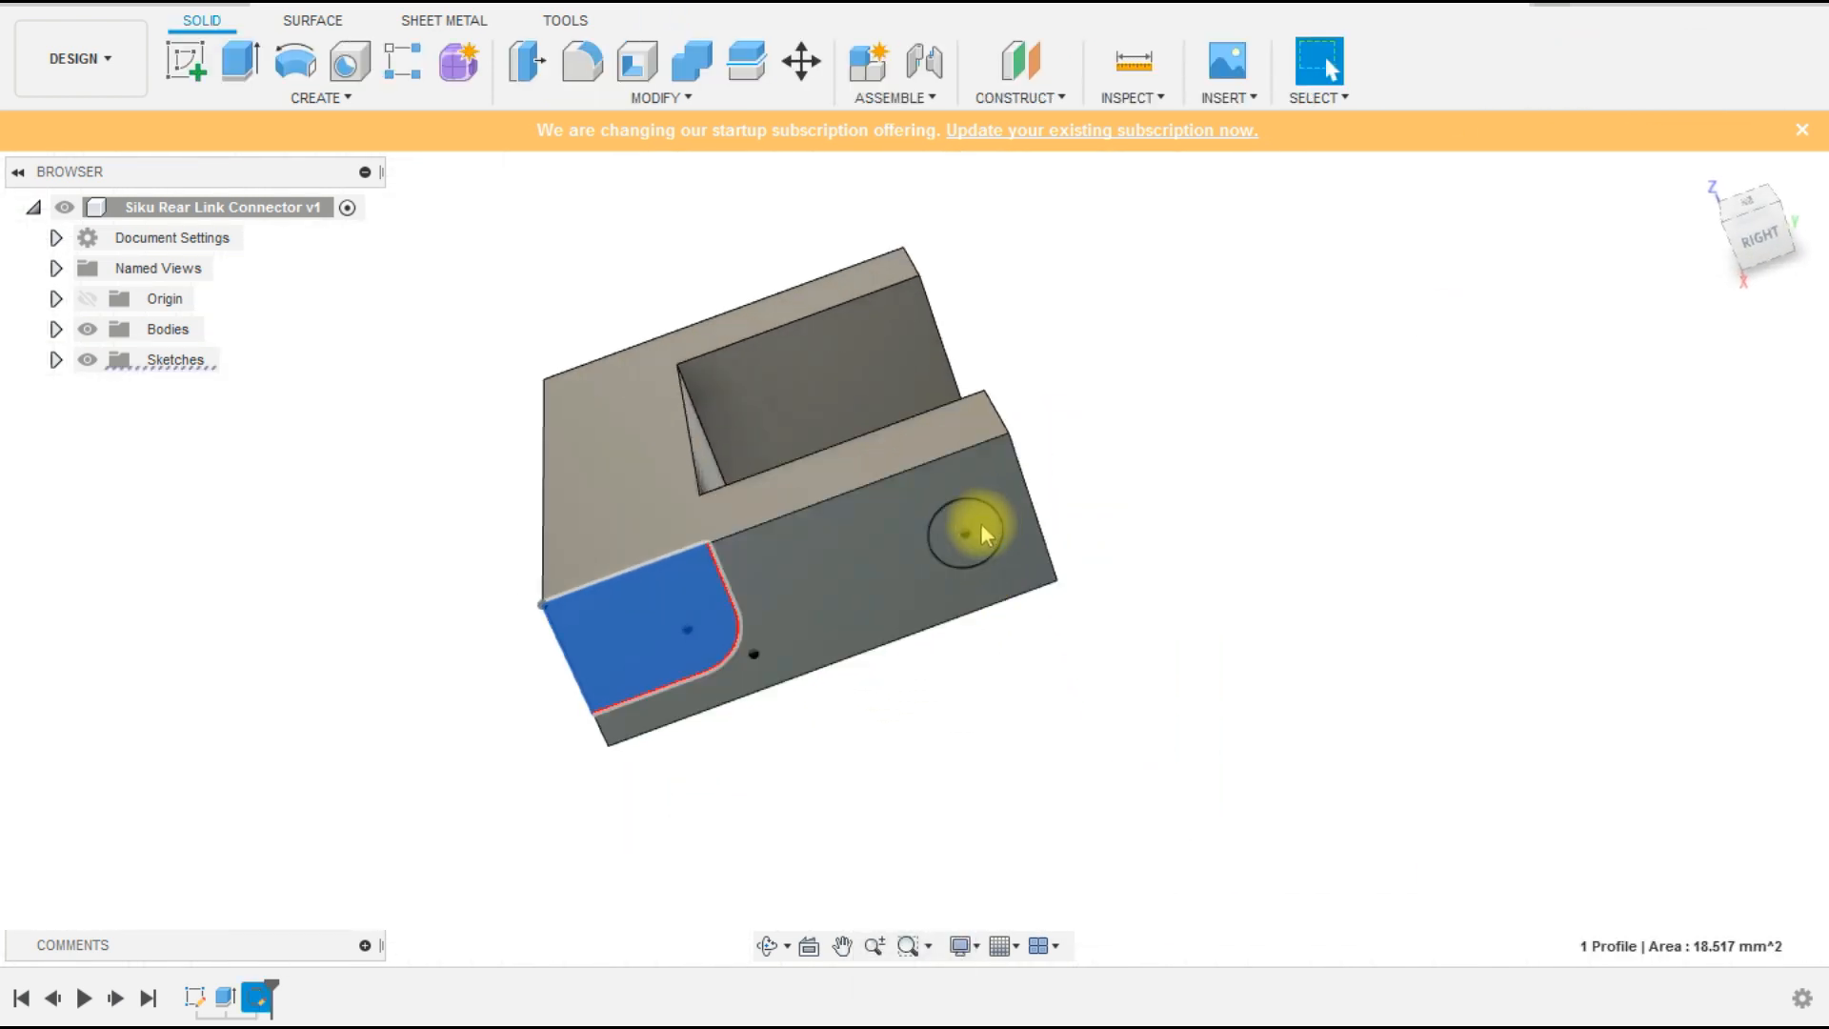
click(1000, 530)
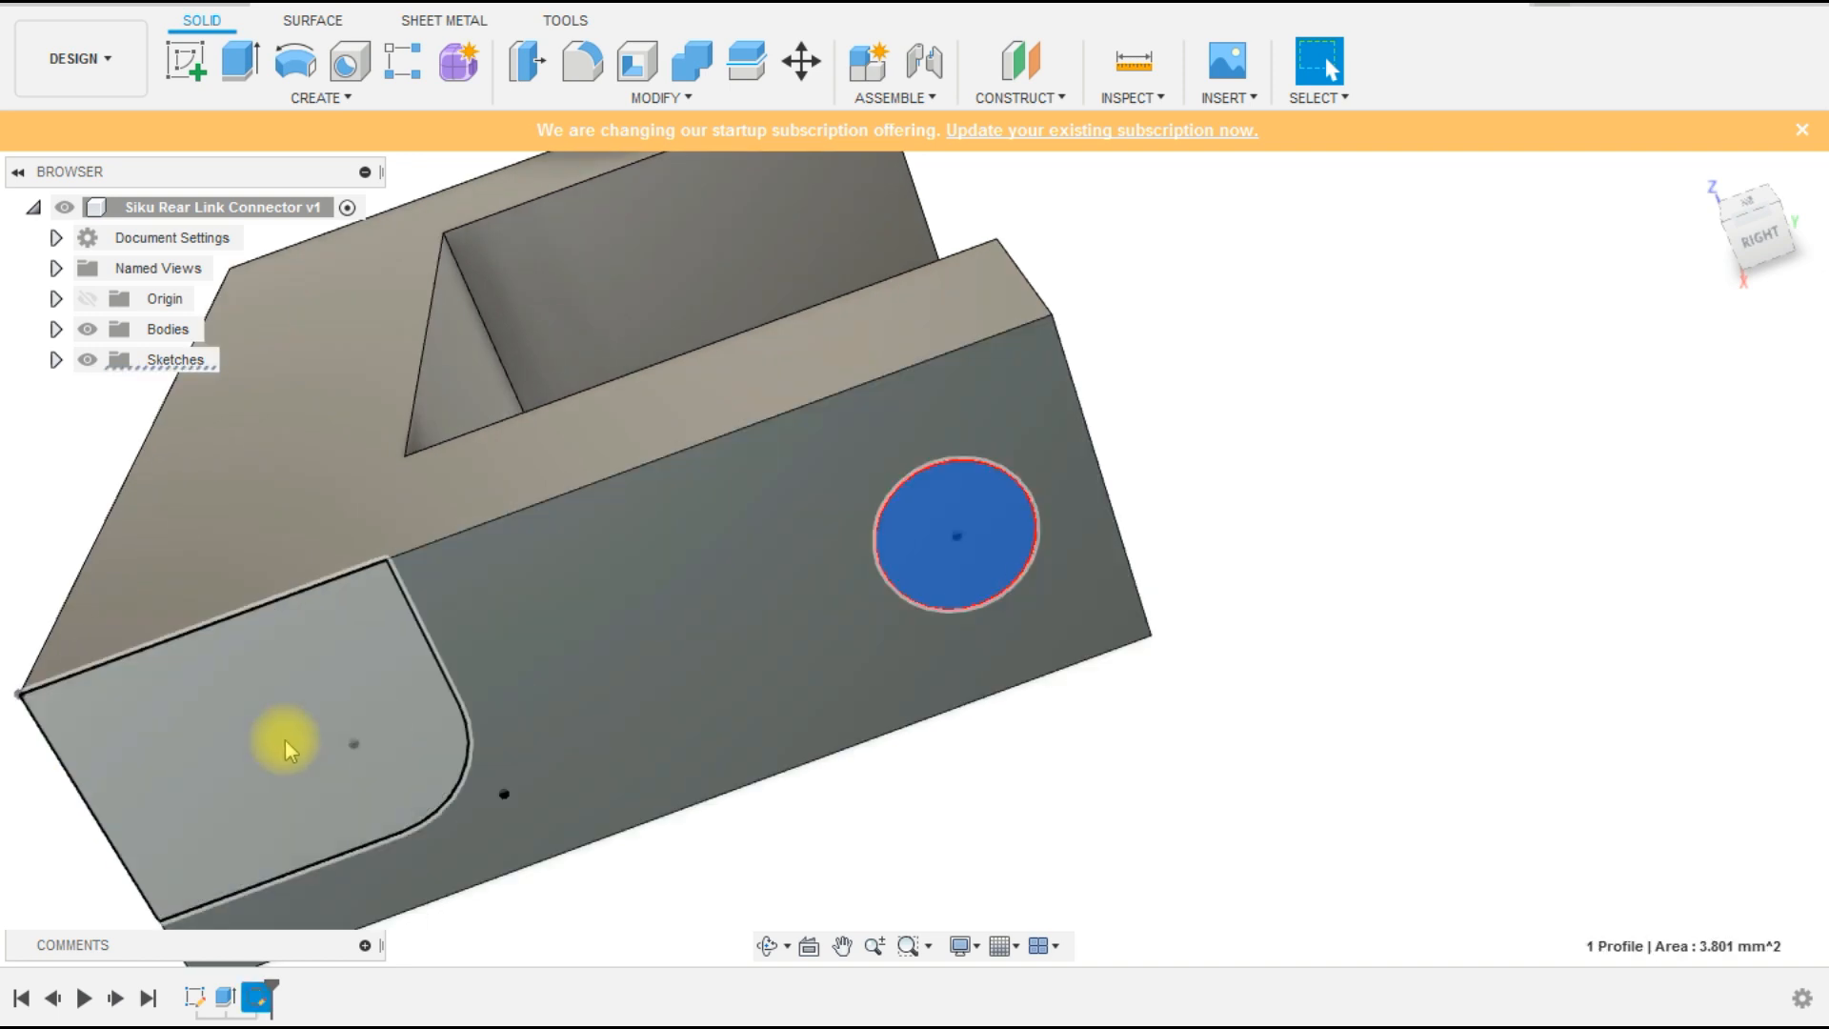
ctrl+click(303, 700)
scroll(637, 664, down, 3)
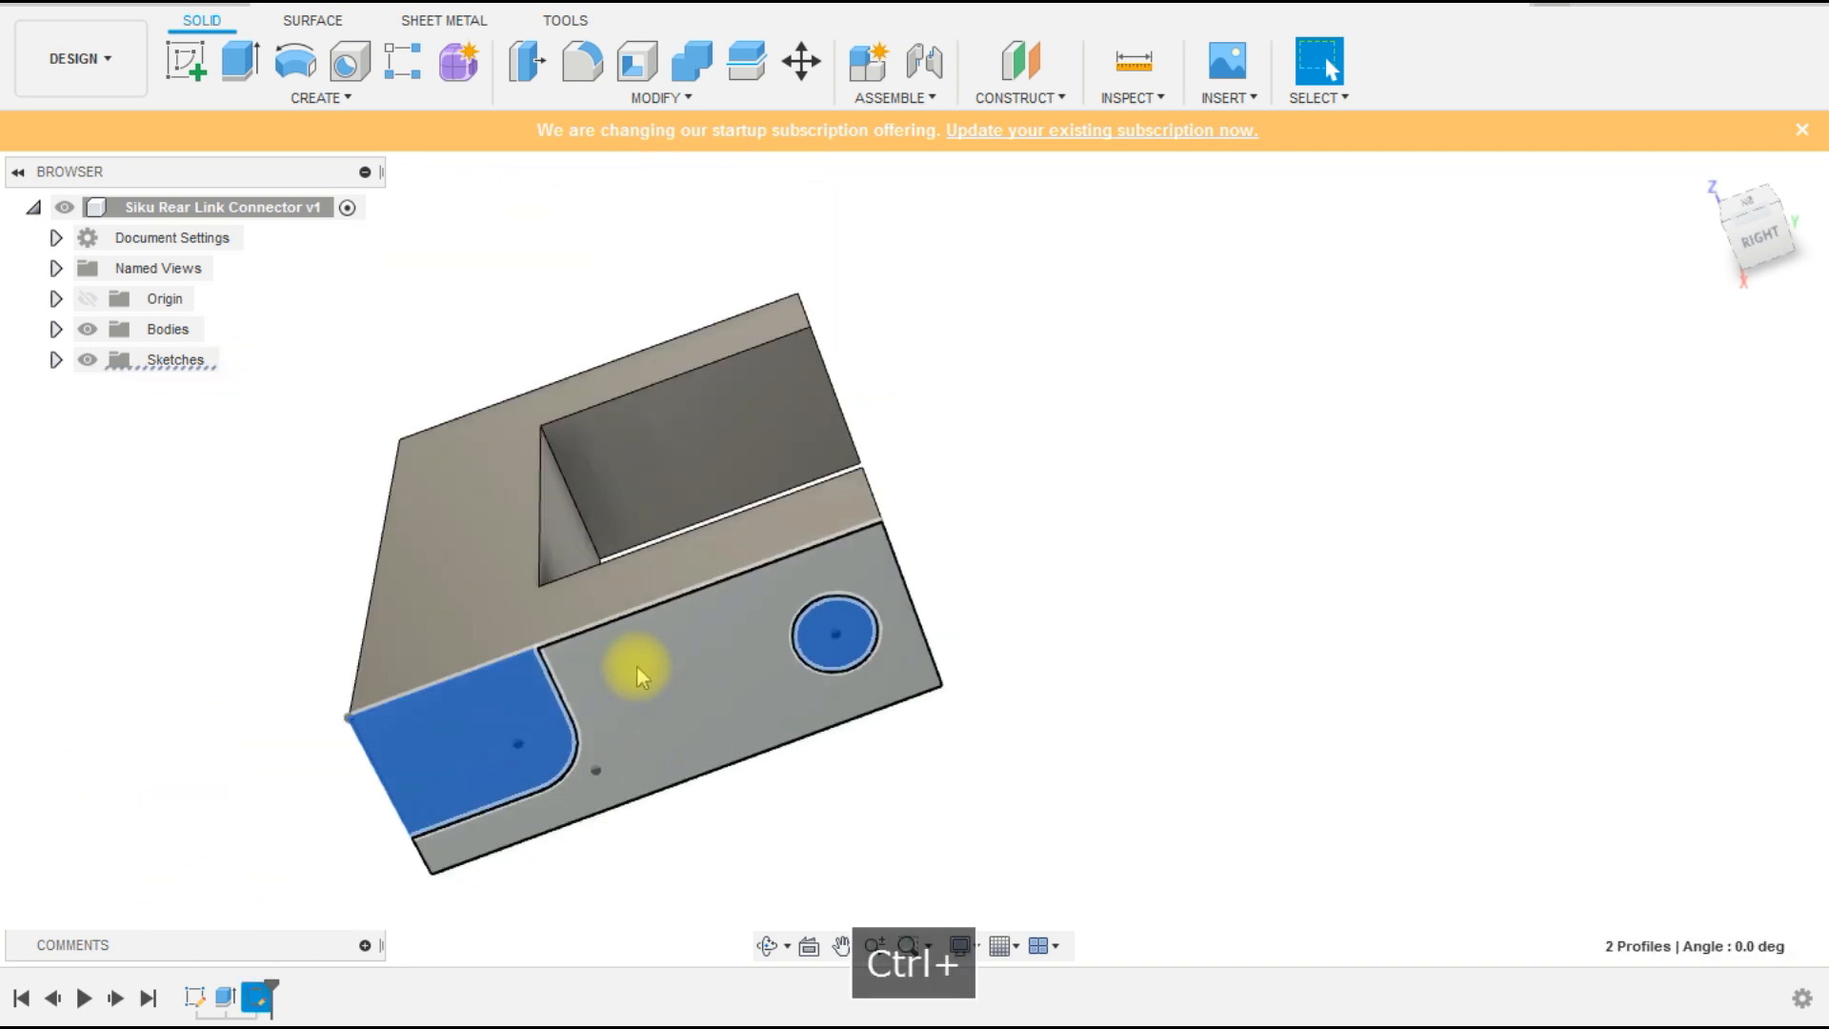
click(228, 82)
shift+middle_drag(1013, 526, 1139, 592)
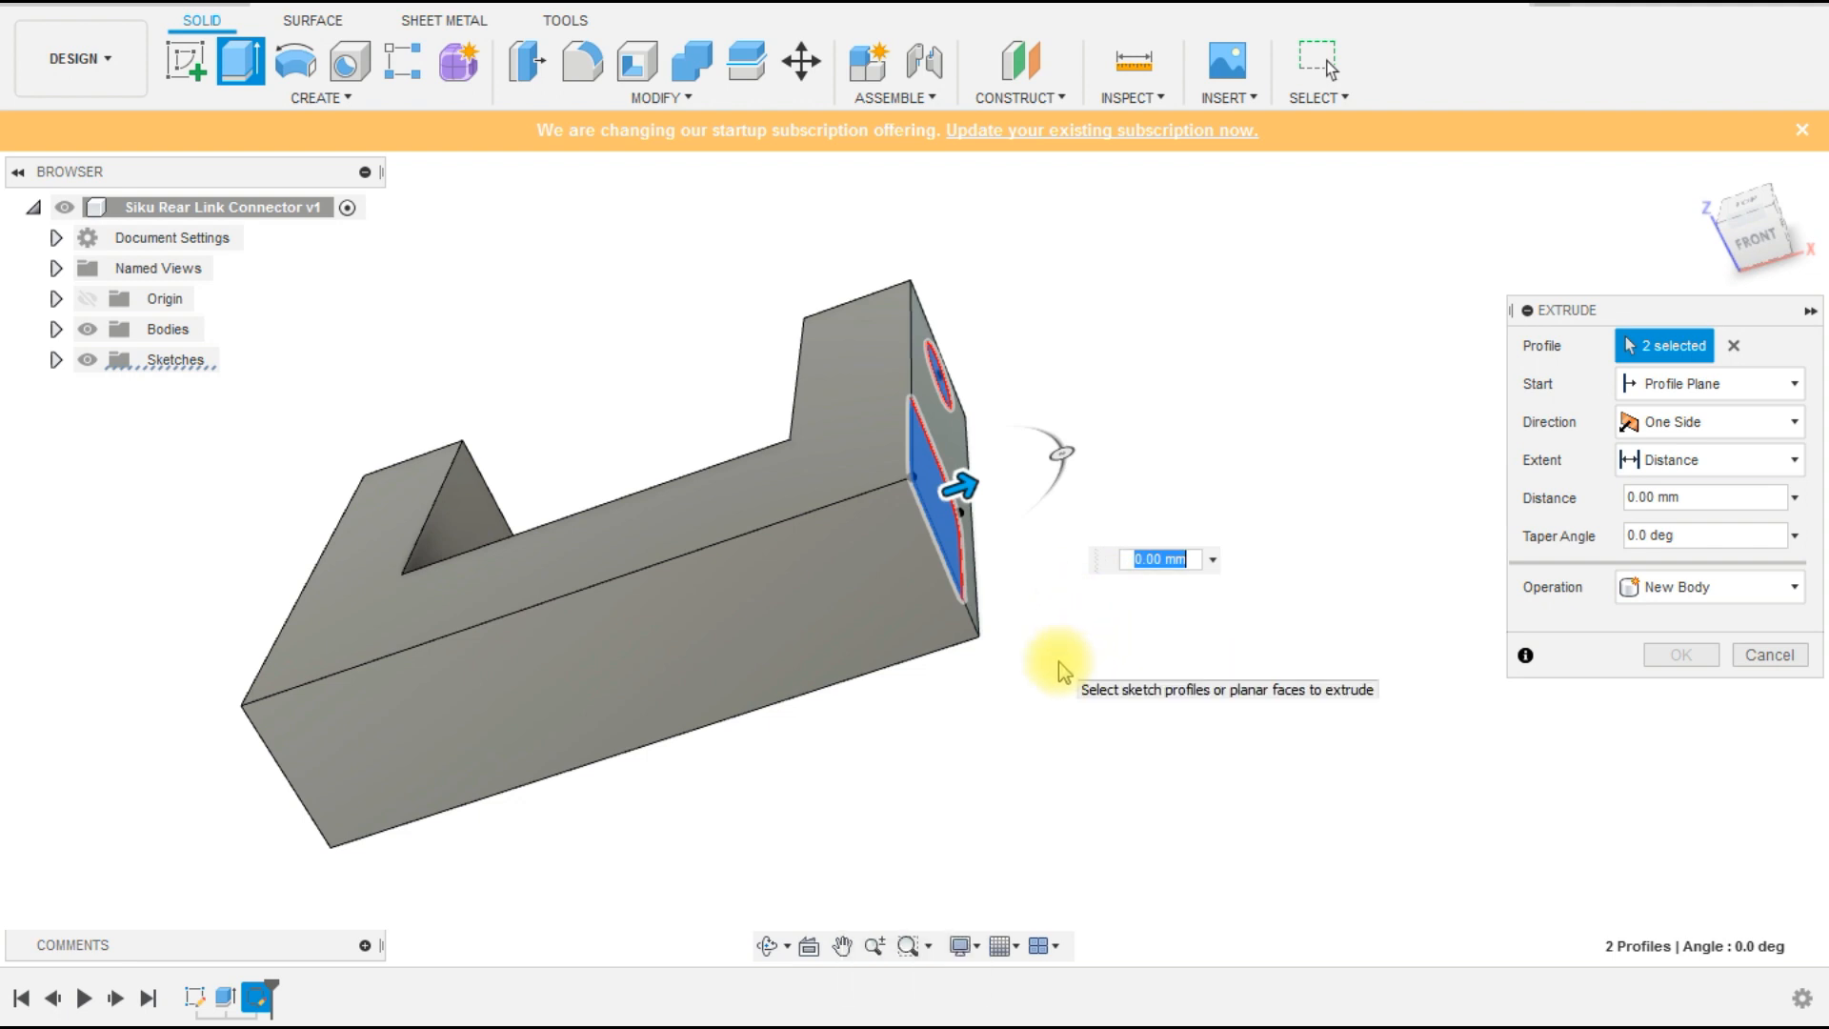
text(2.4)
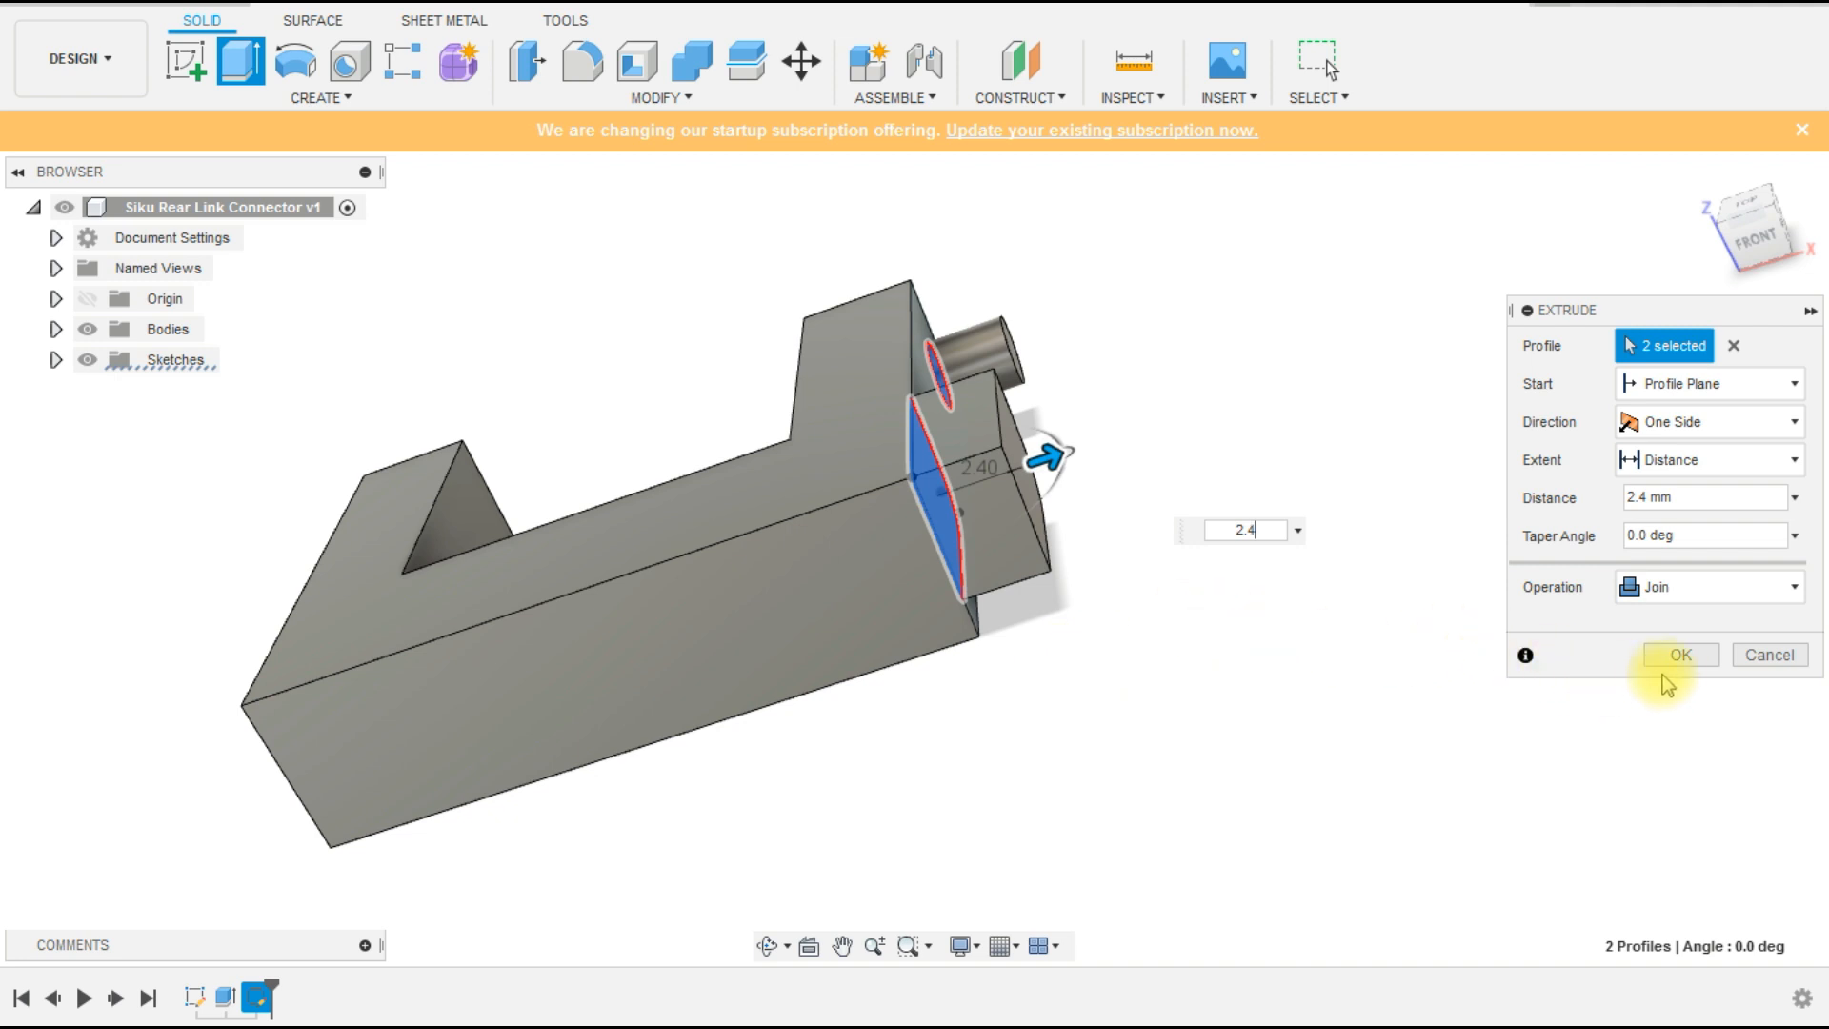
click(1679, 657)
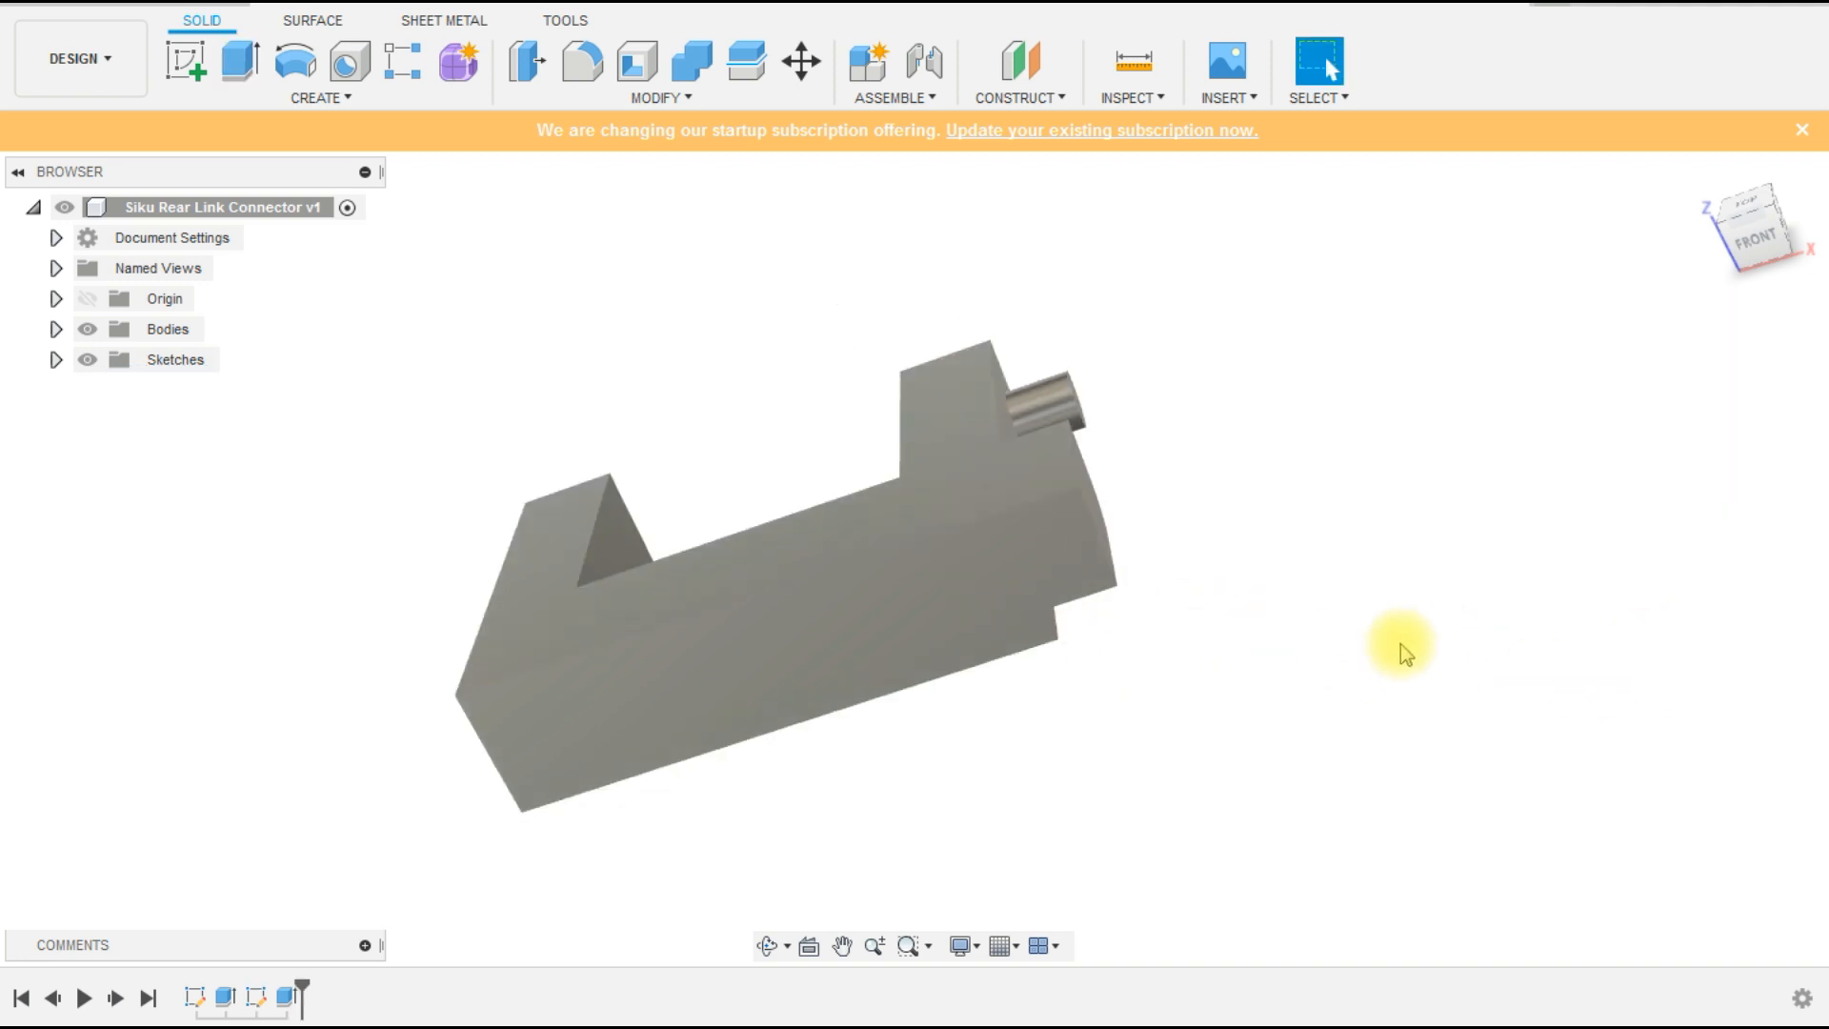
shift+middle_drag(1400, 644, 1295, 566)
- Temporarily hide the bodies to select Sketch2's circle and filleted rectangle profiles, then hide the sketch and show the bodies again
click(95, 329)
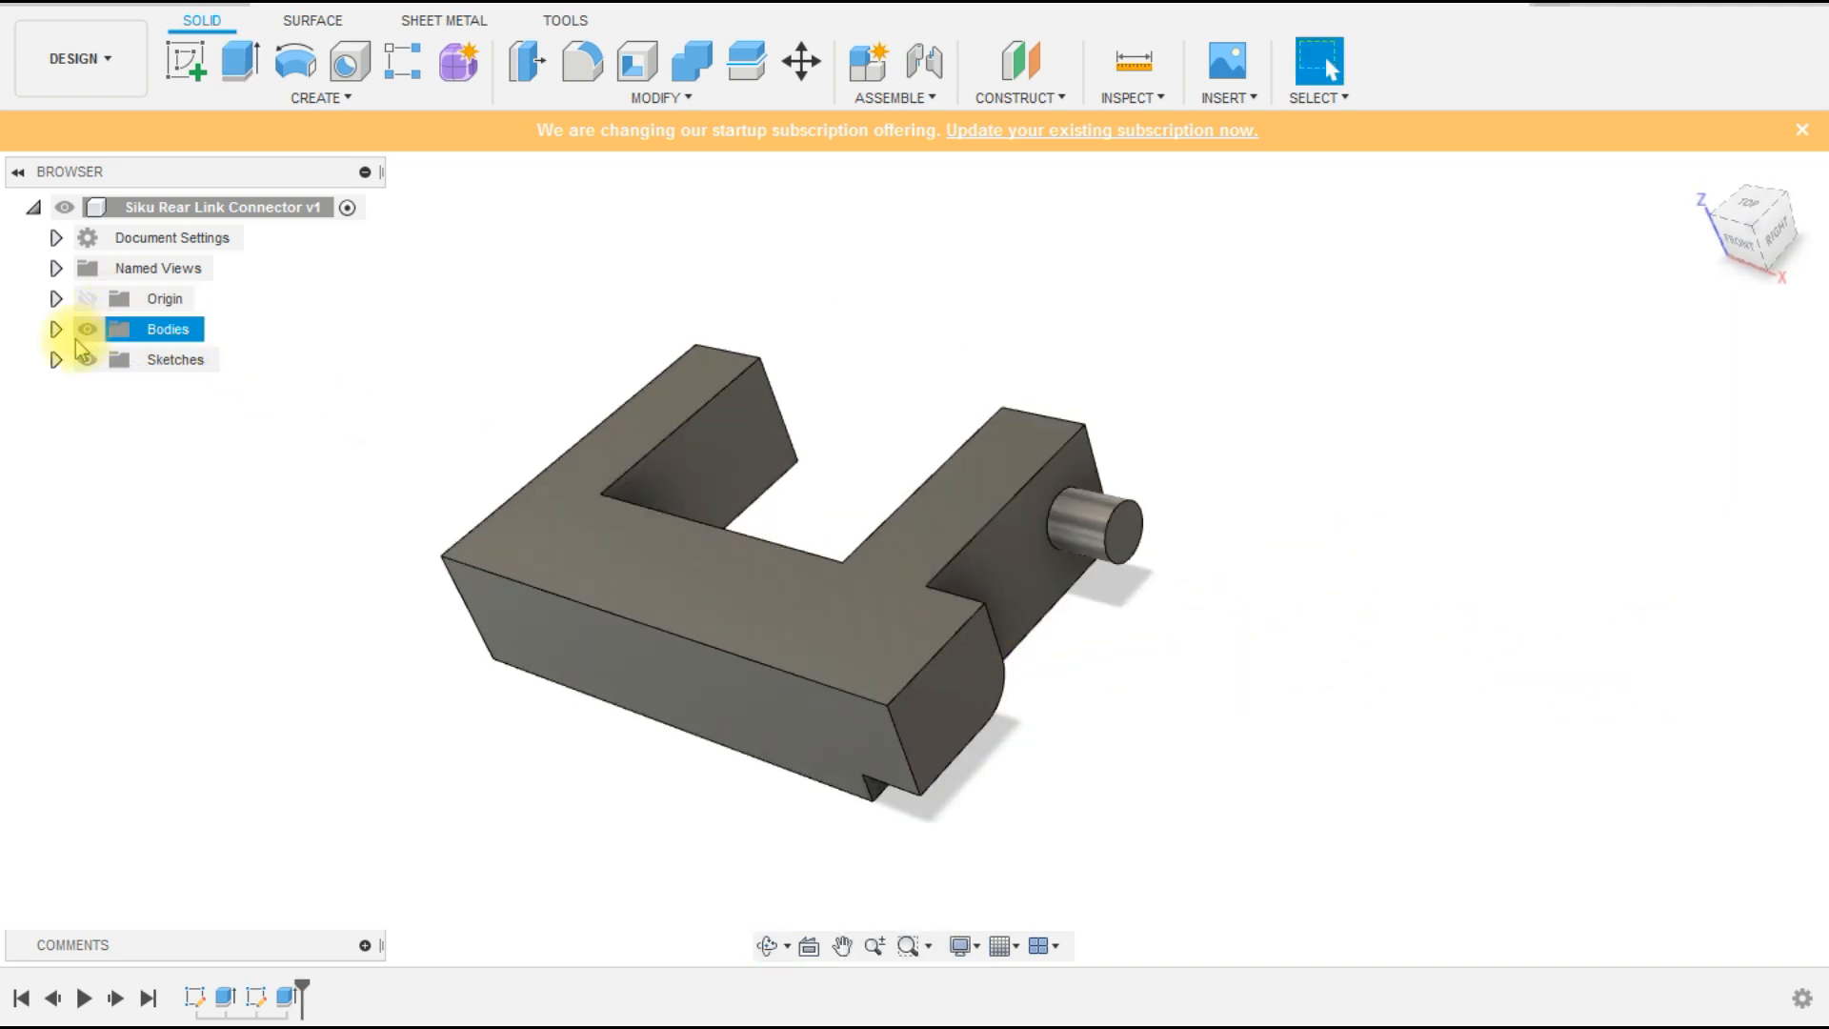
click(86, 329)
click(56, 359)
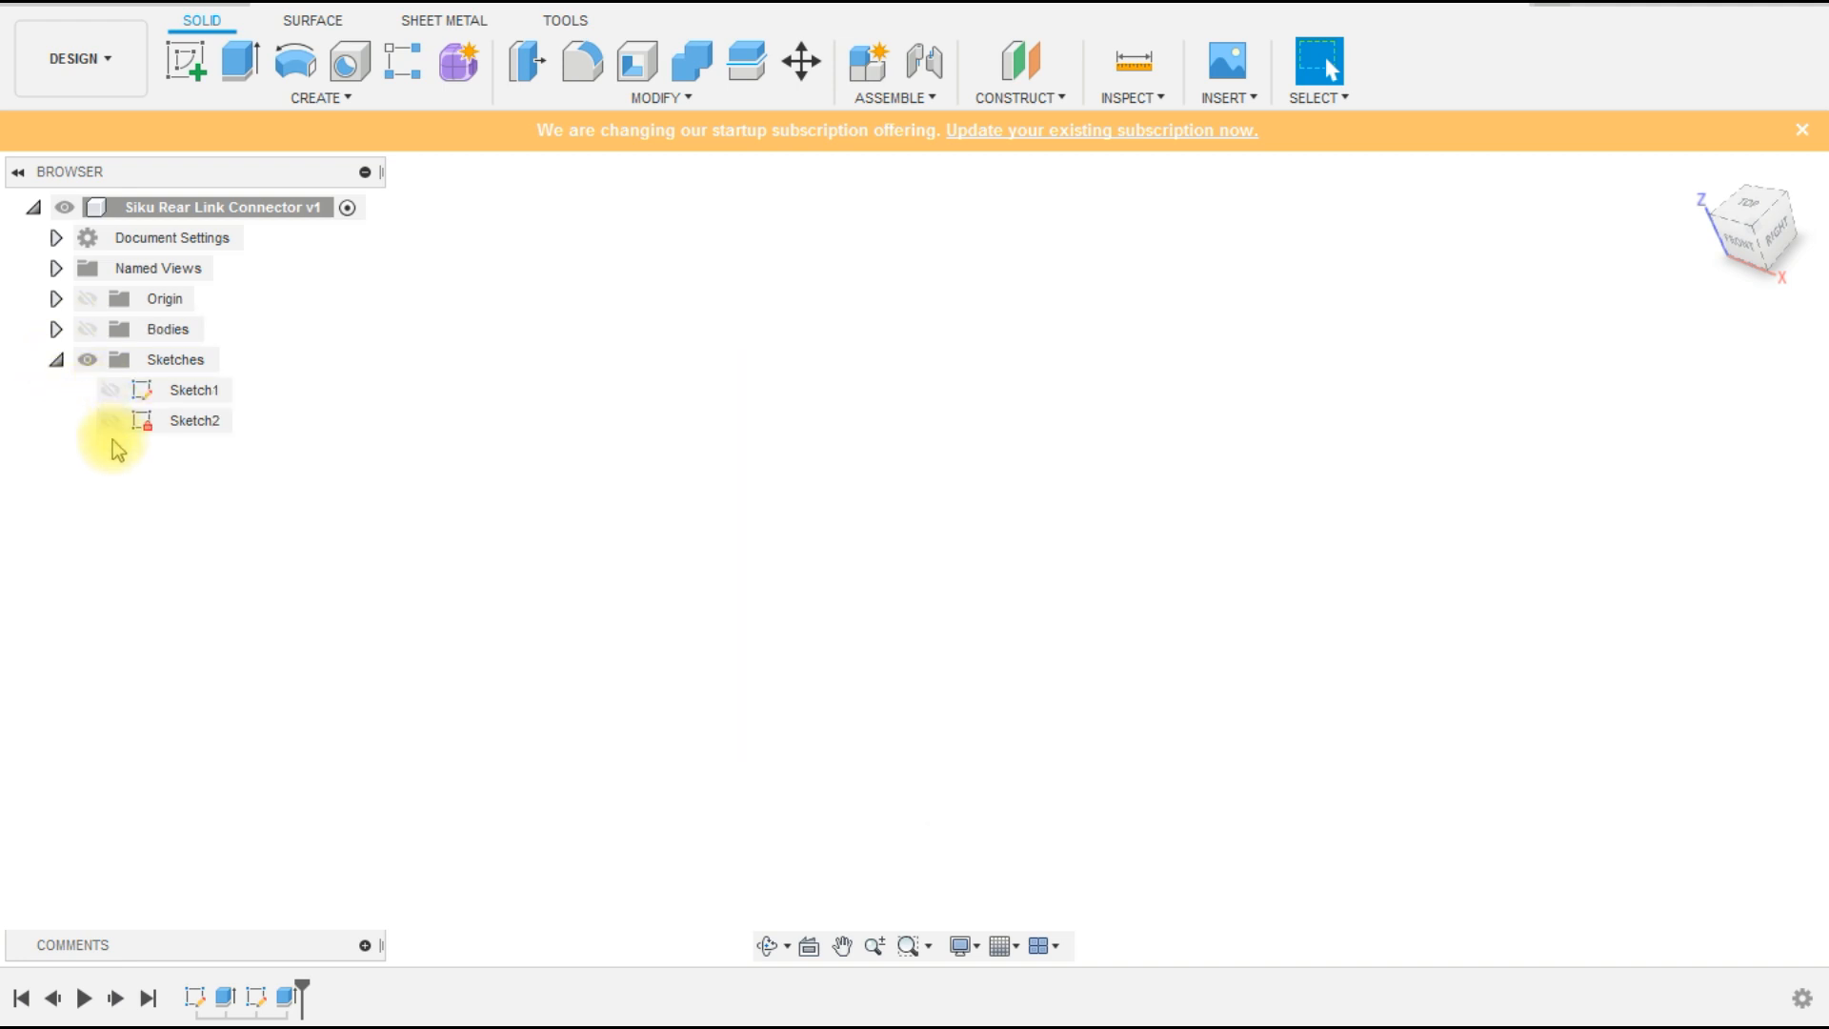
click(110, 420)
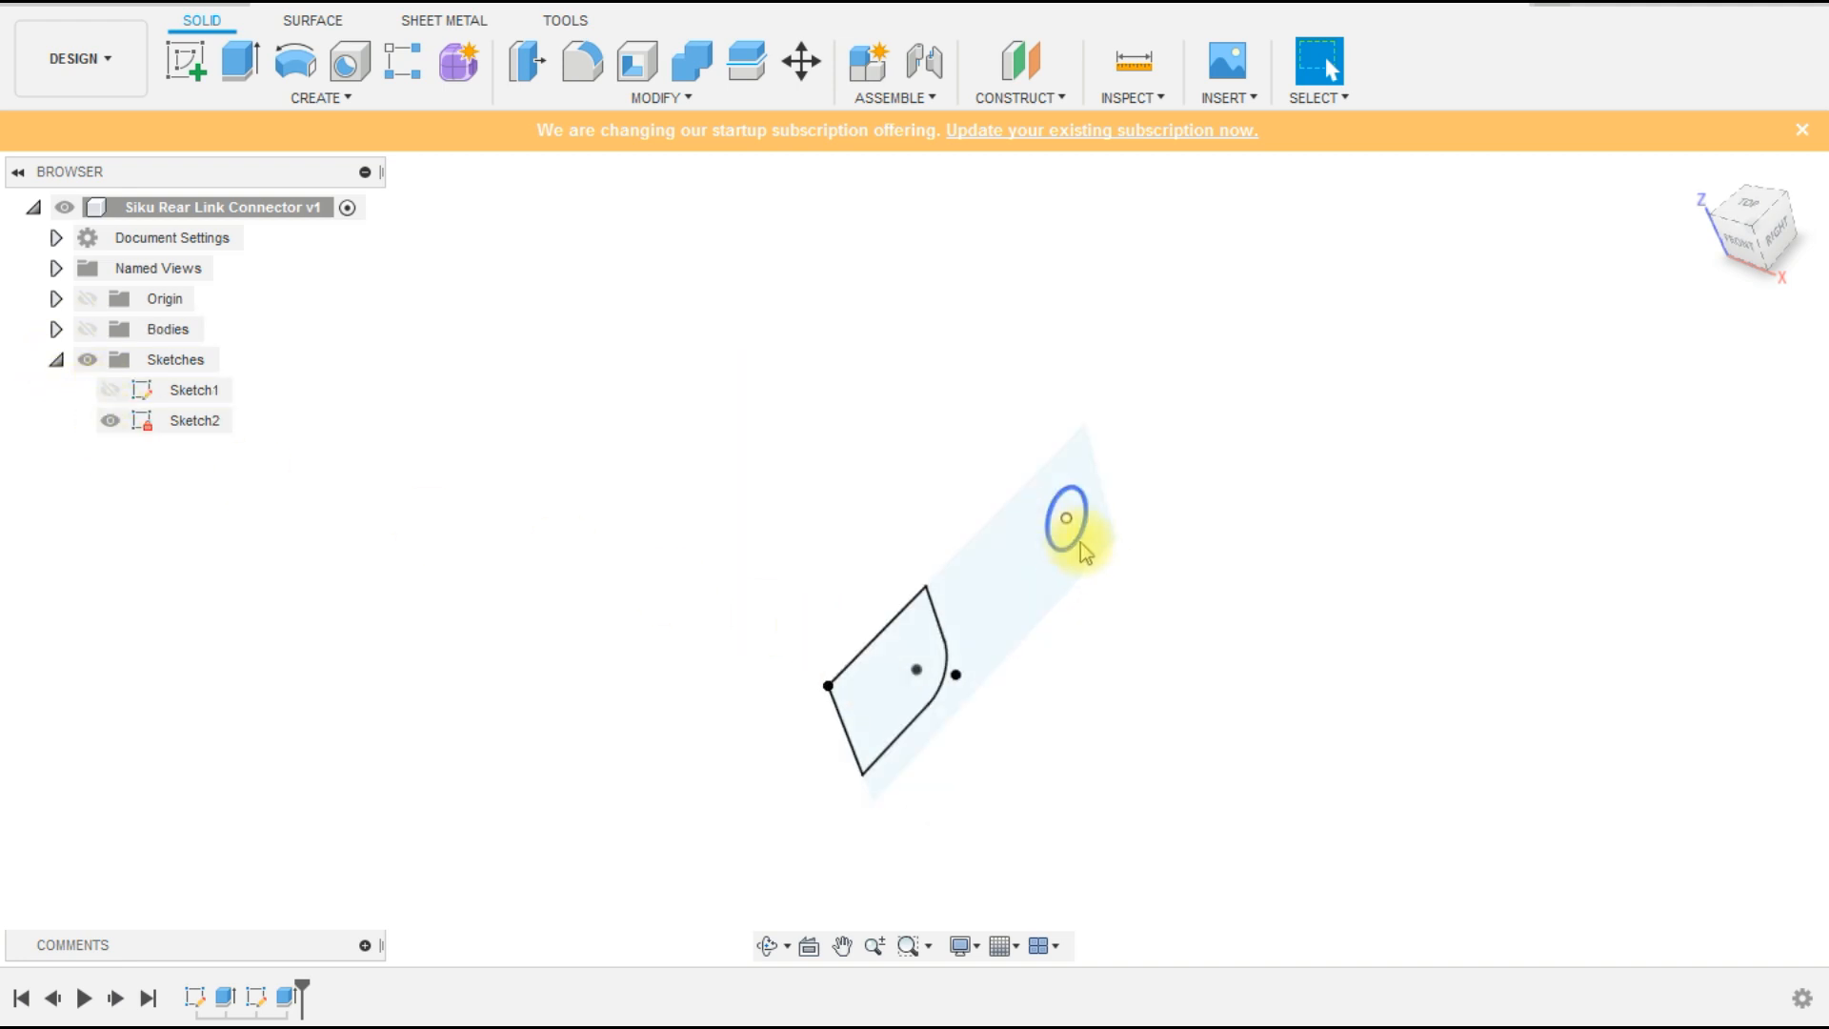
scroll(1084, 550, up, 2)
click(1054, 510)
ctrl+click(748, 776)
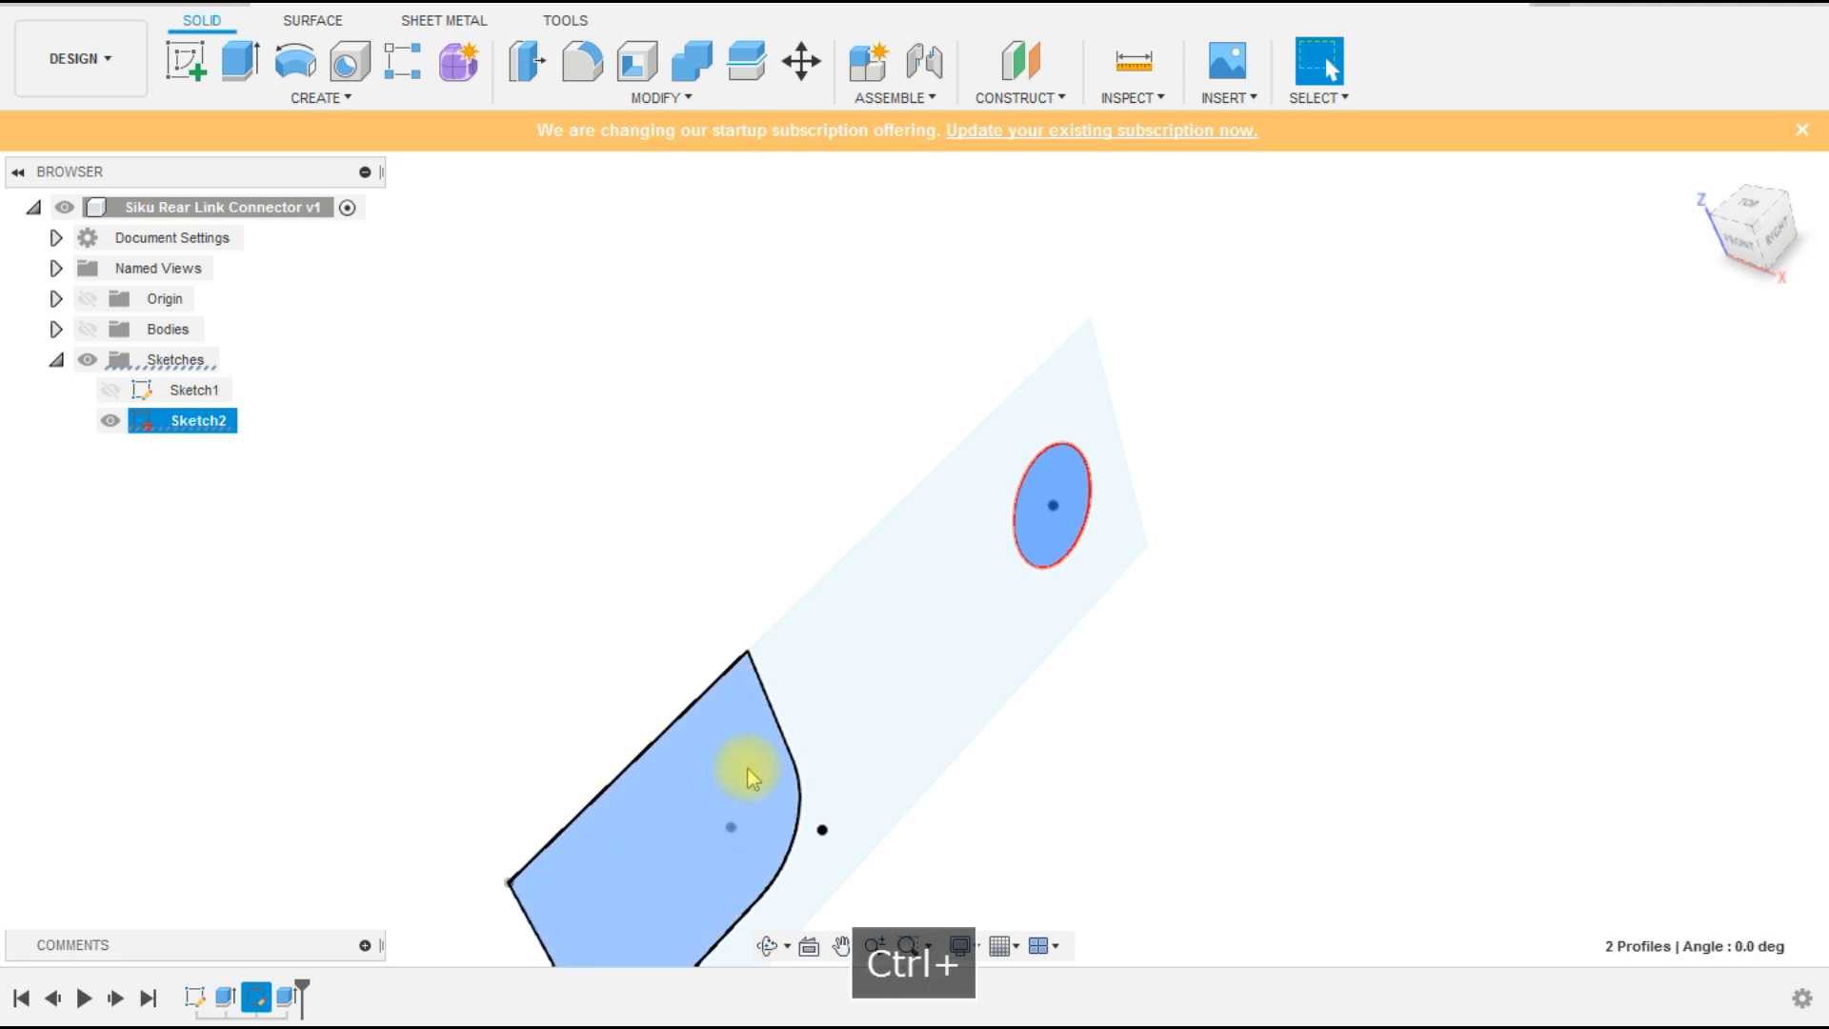
click(110, 420)
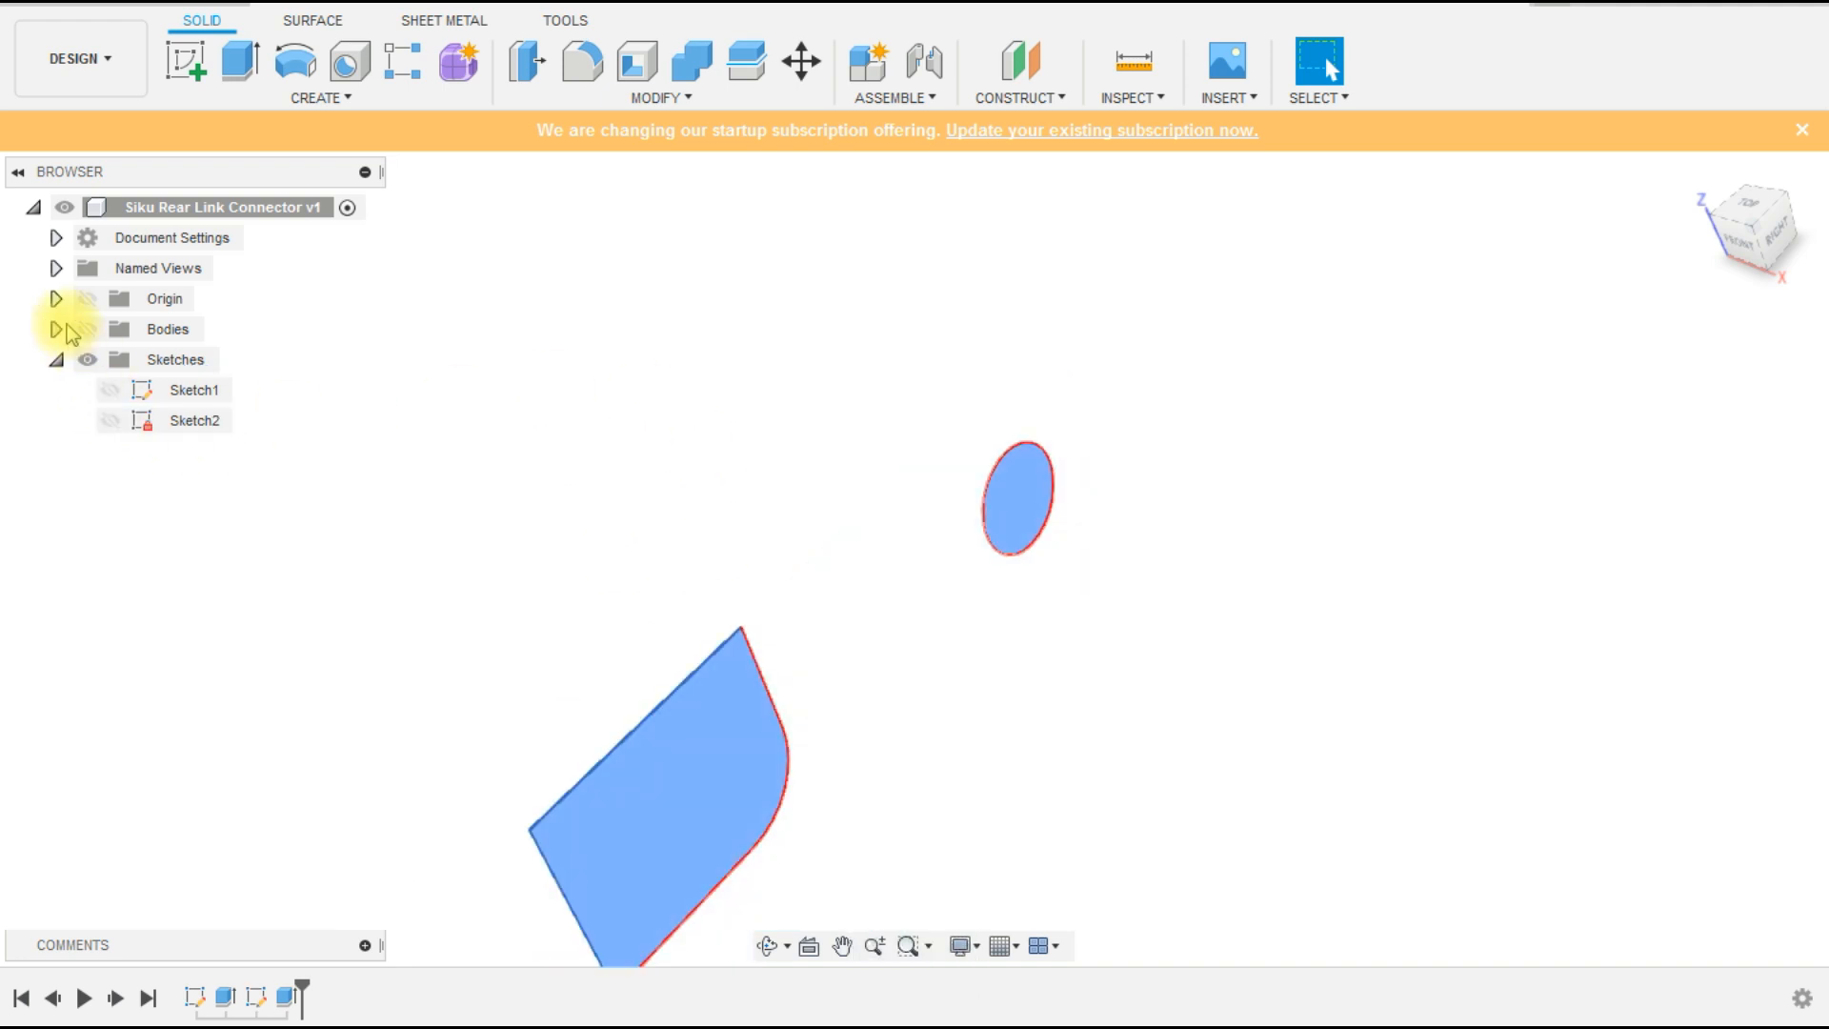
click(86, 328)
shift+middle_drag(641, 515, 724, 667)
- Extrude both selected profiles by -2.4 mm as a join, starting from an offset plane at -19.20 mm measured to the opposite leg's outer face
click(240, 62)
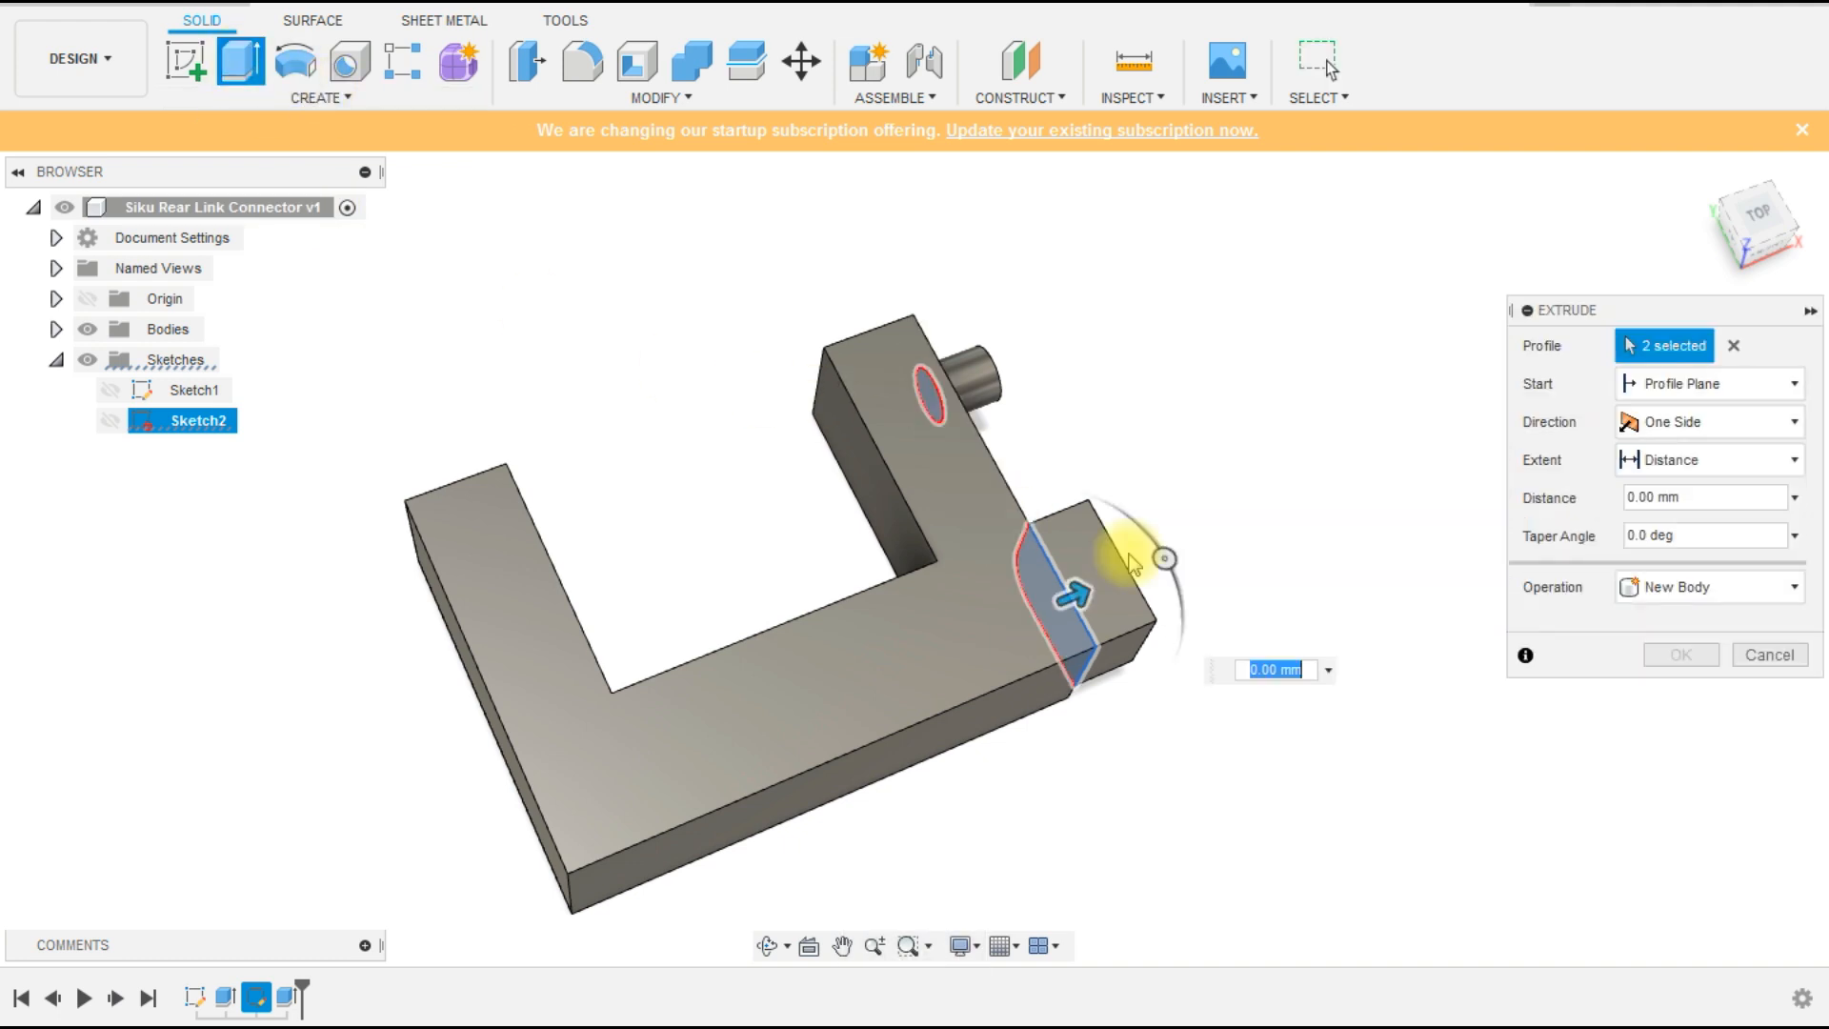
shift+middle_drag(1256, 473, 1094, 383)
click(1693, 398)
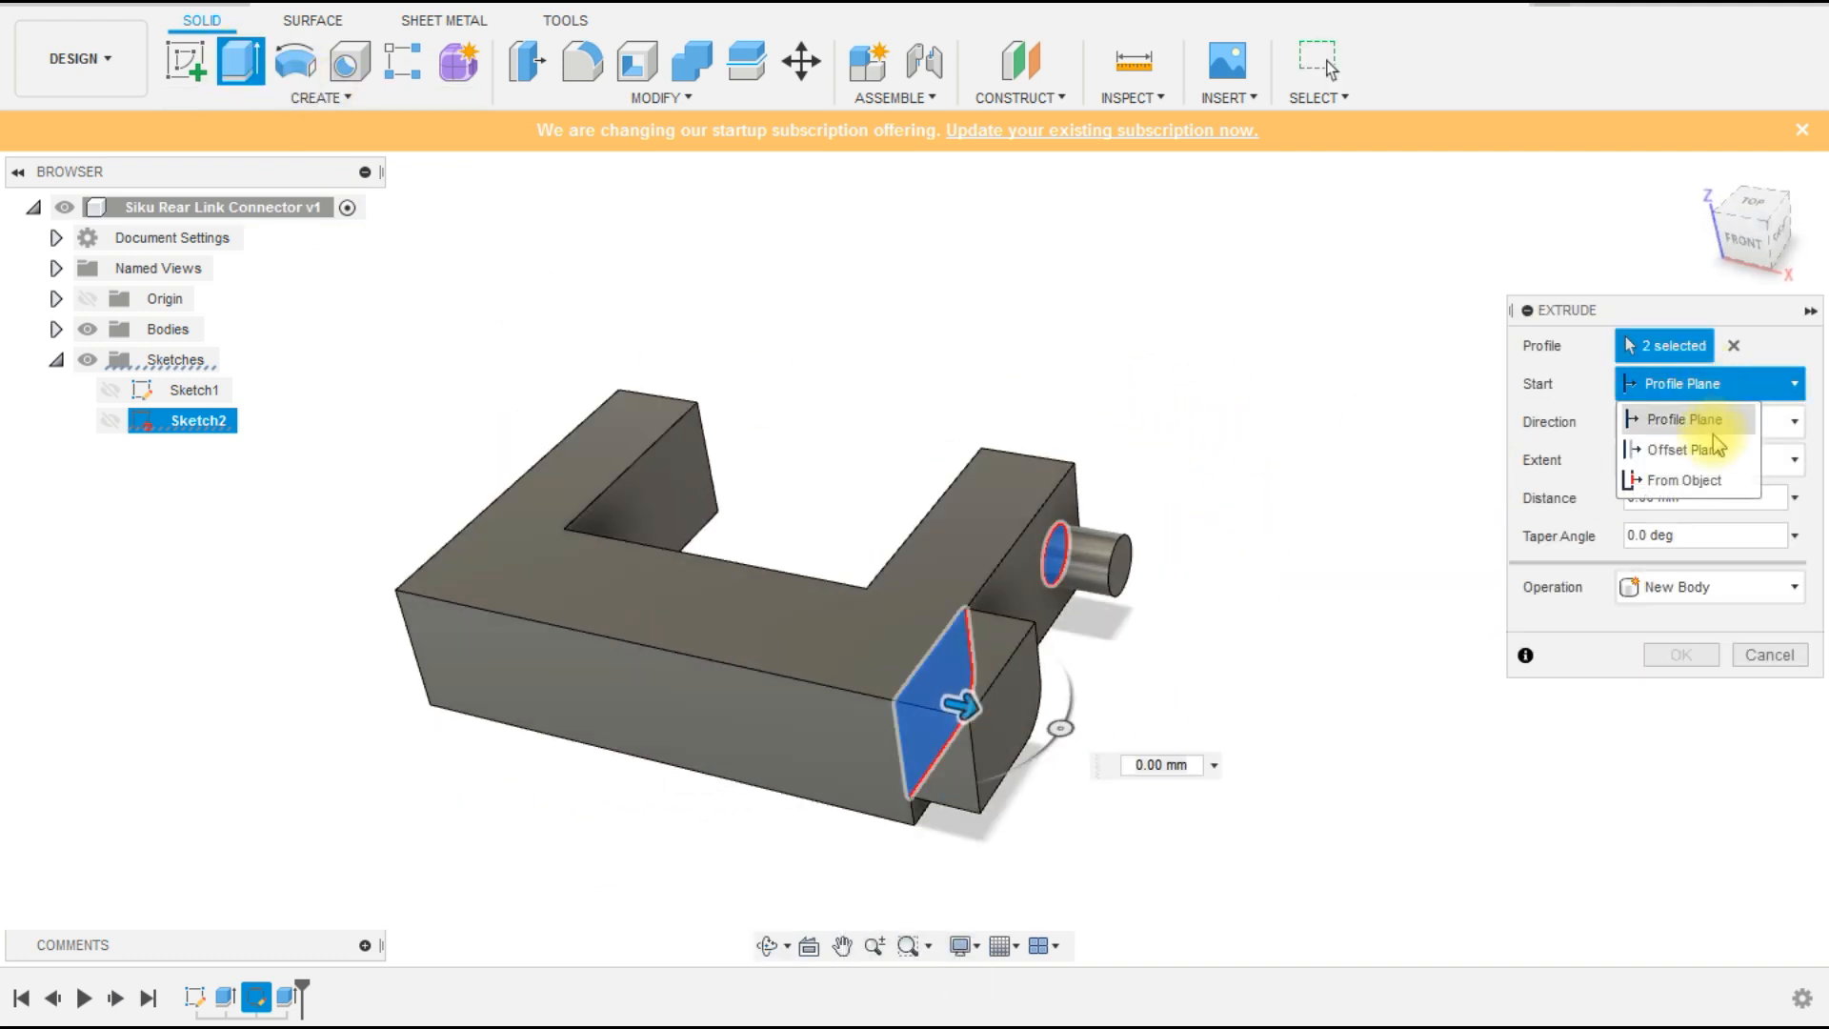
click(1714, 459)
click(1796, 421)
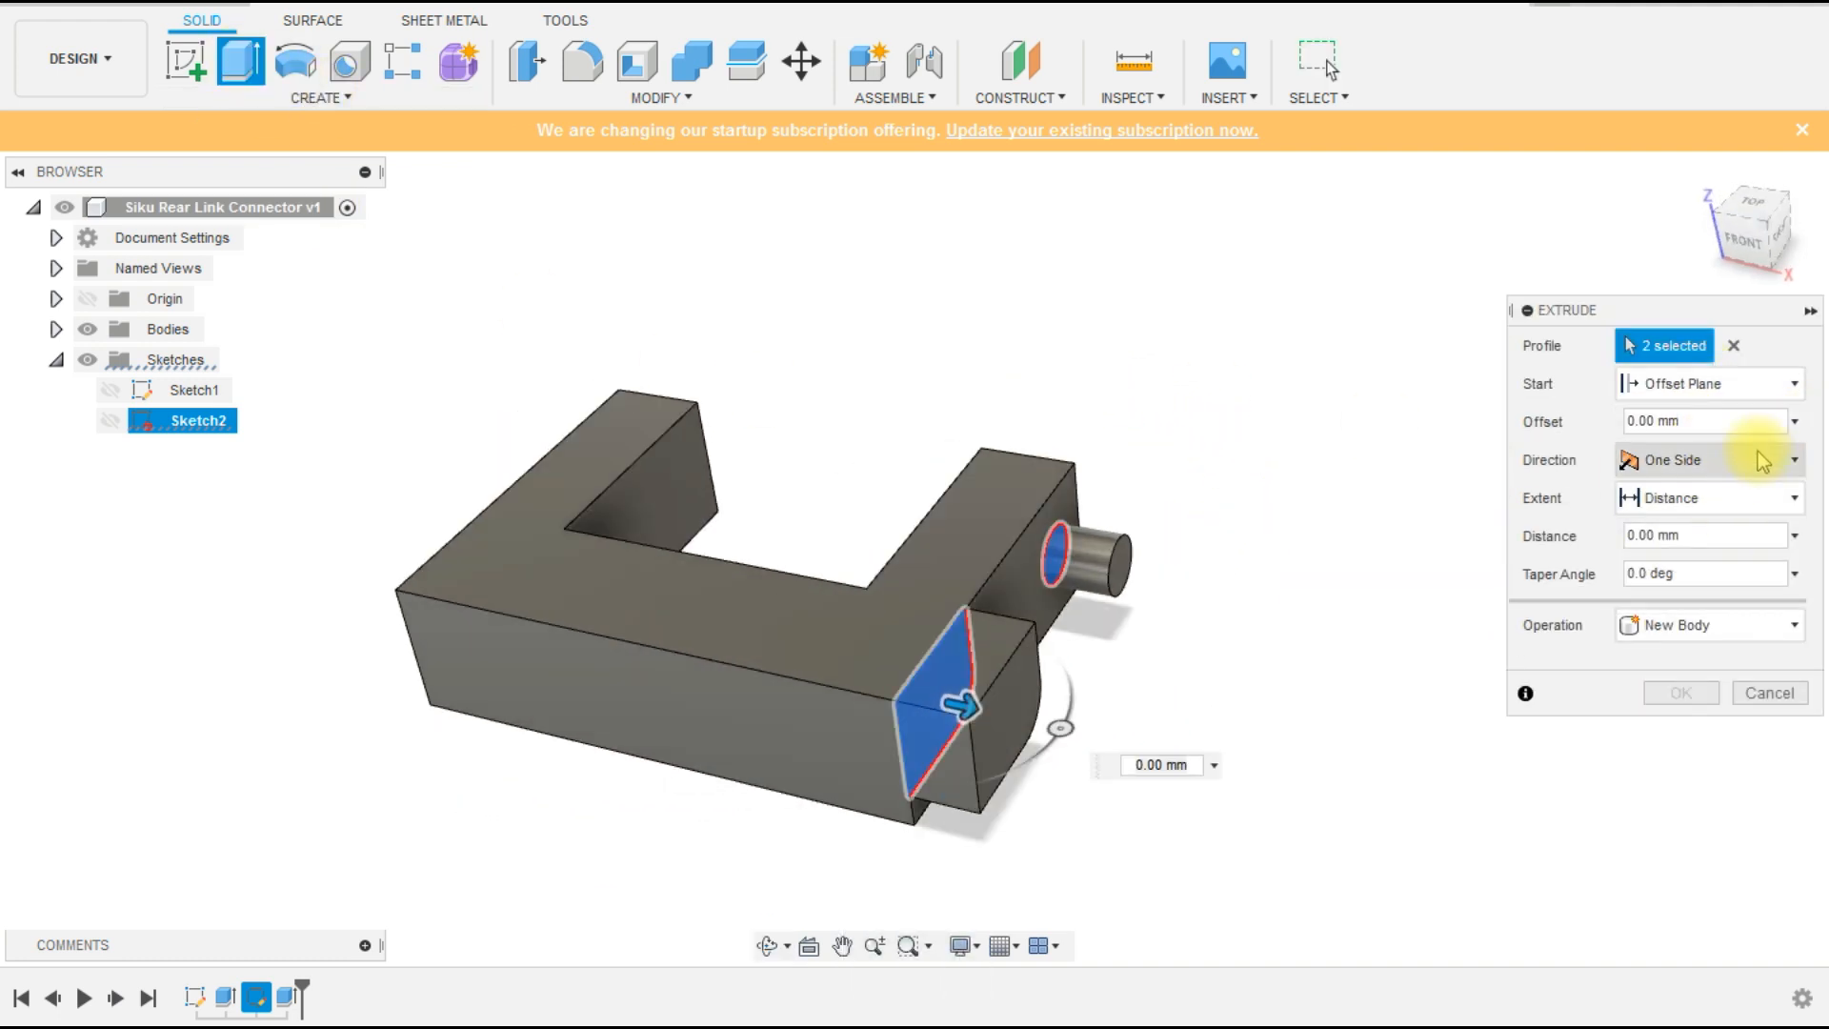
click(1796, 421)
click(1712, 598)
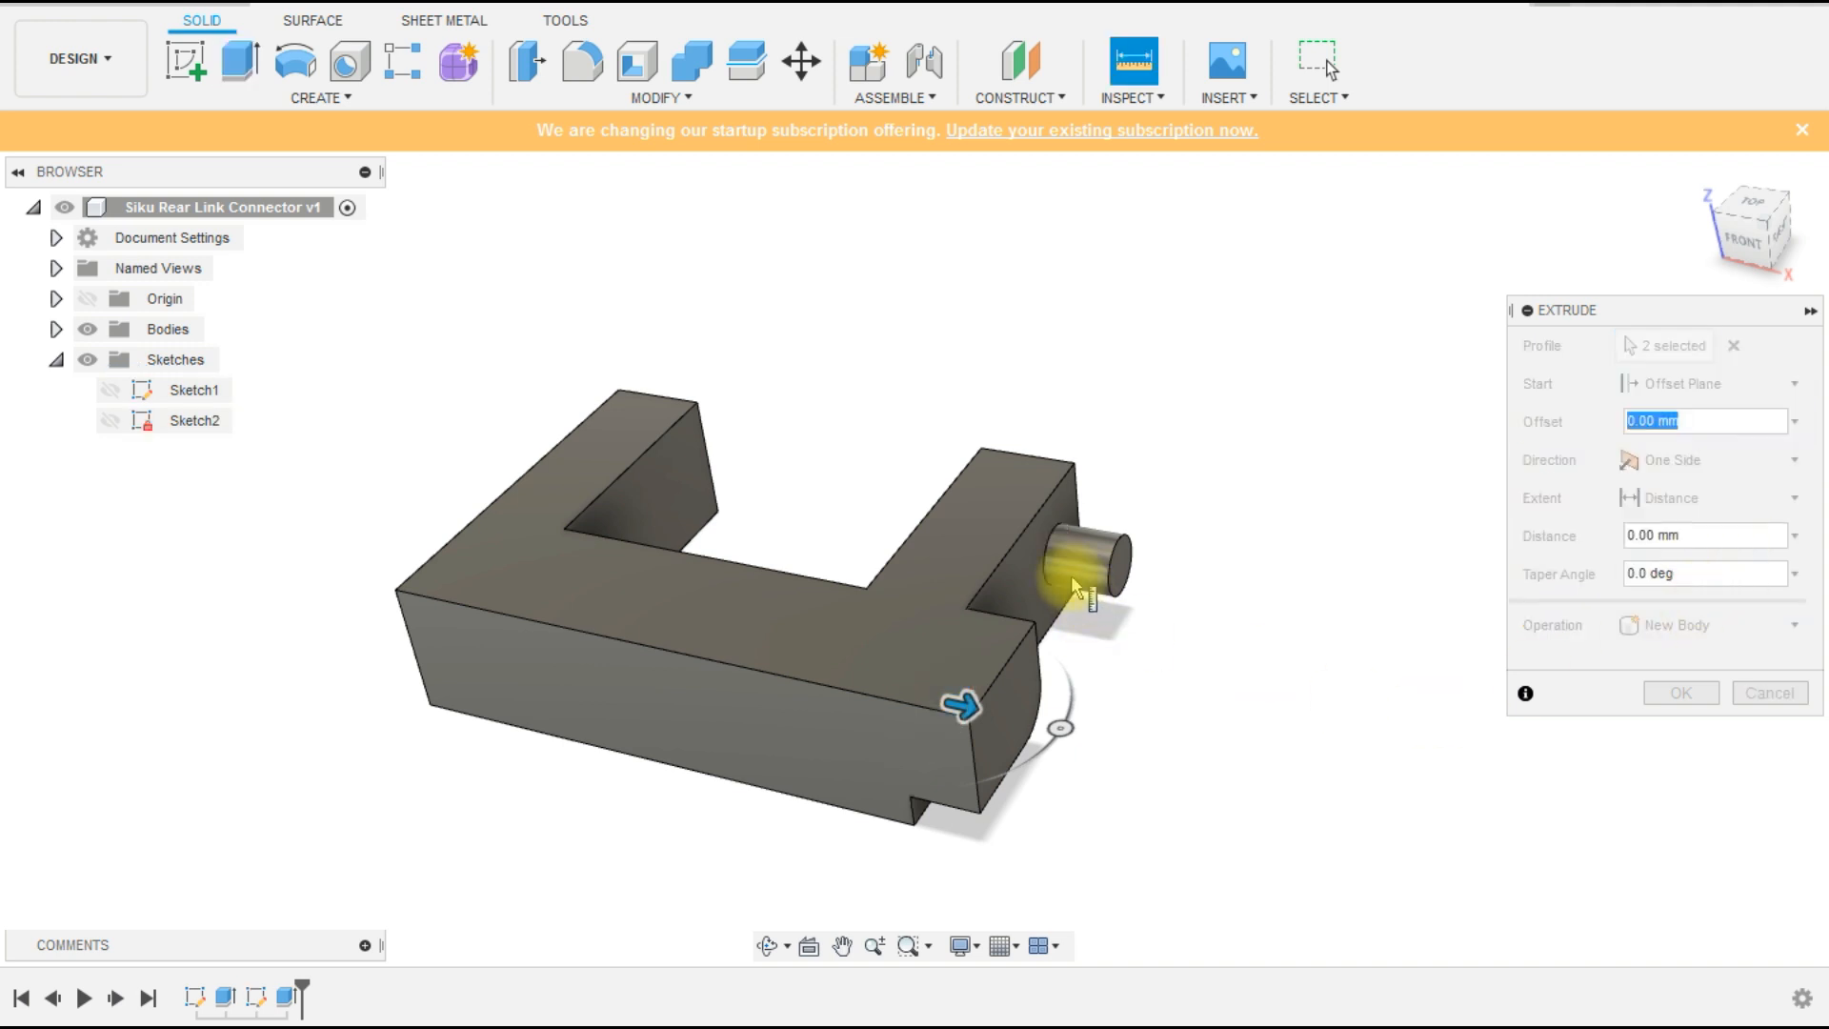
shift+middle_drag(734, 591, 776, 641)
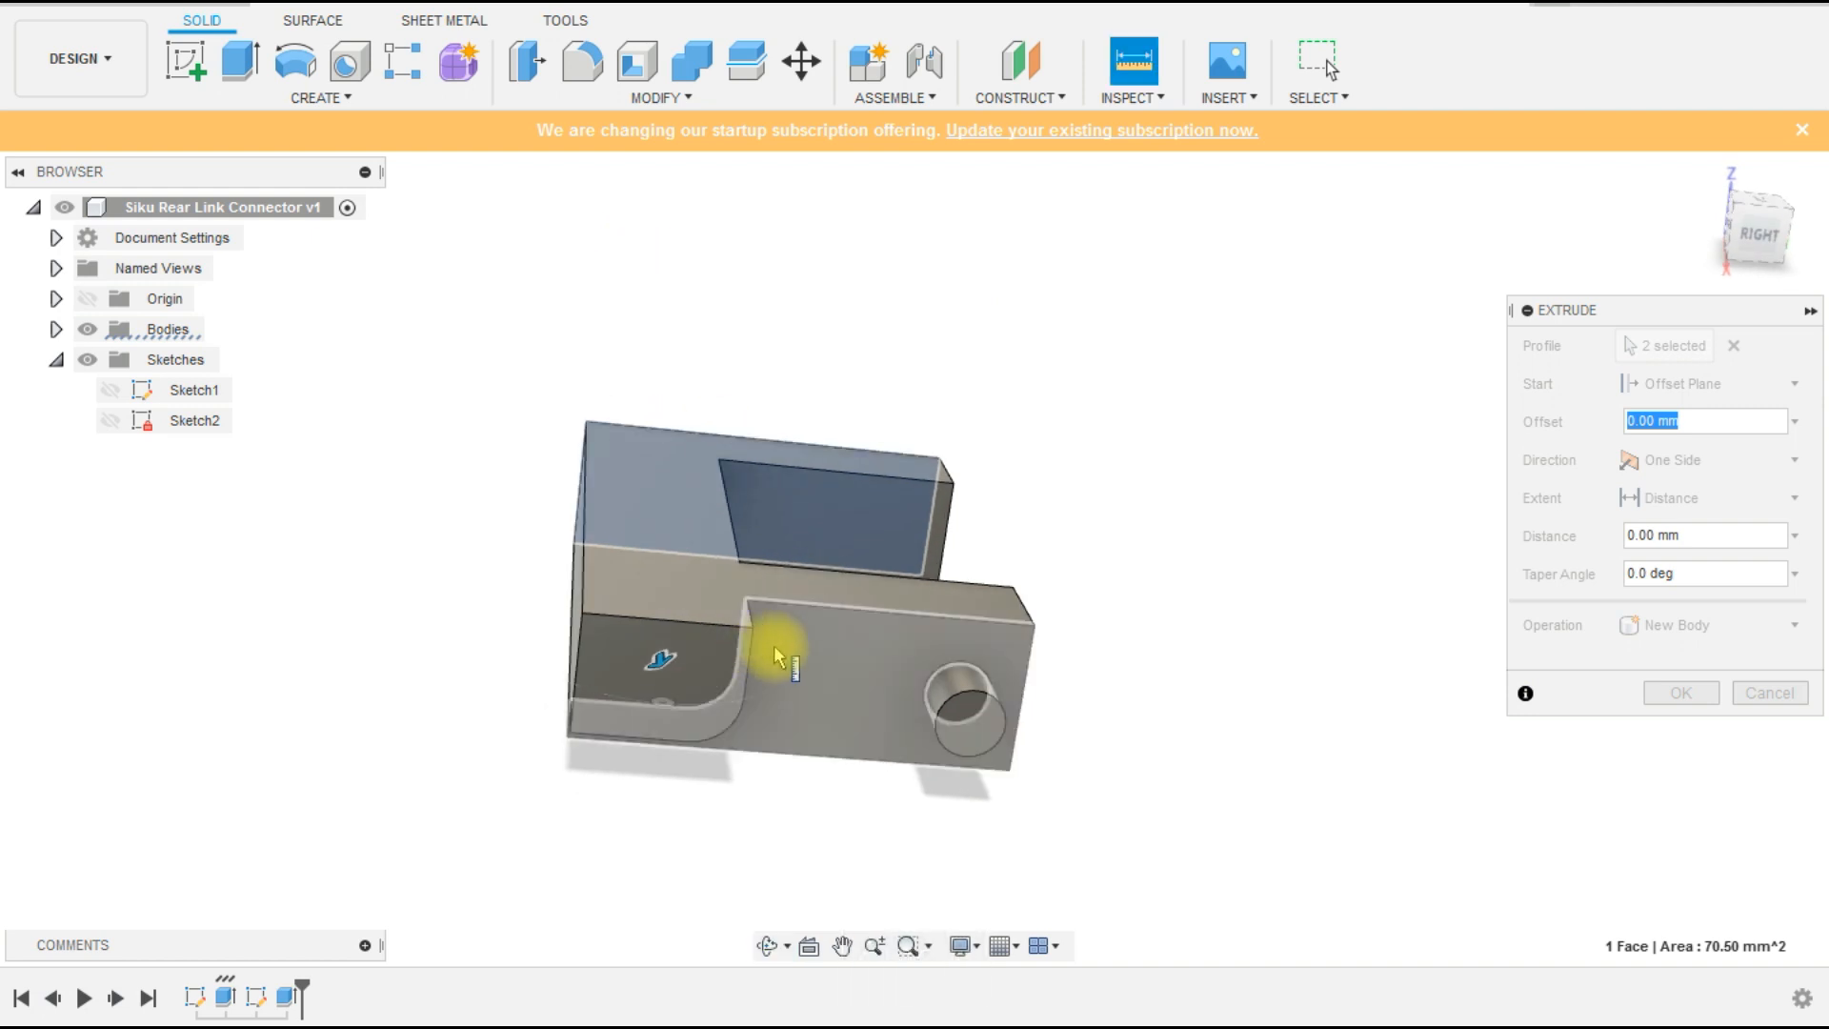
click(963, 596)
shift+middle_drag(963, 596, 1381, 428)
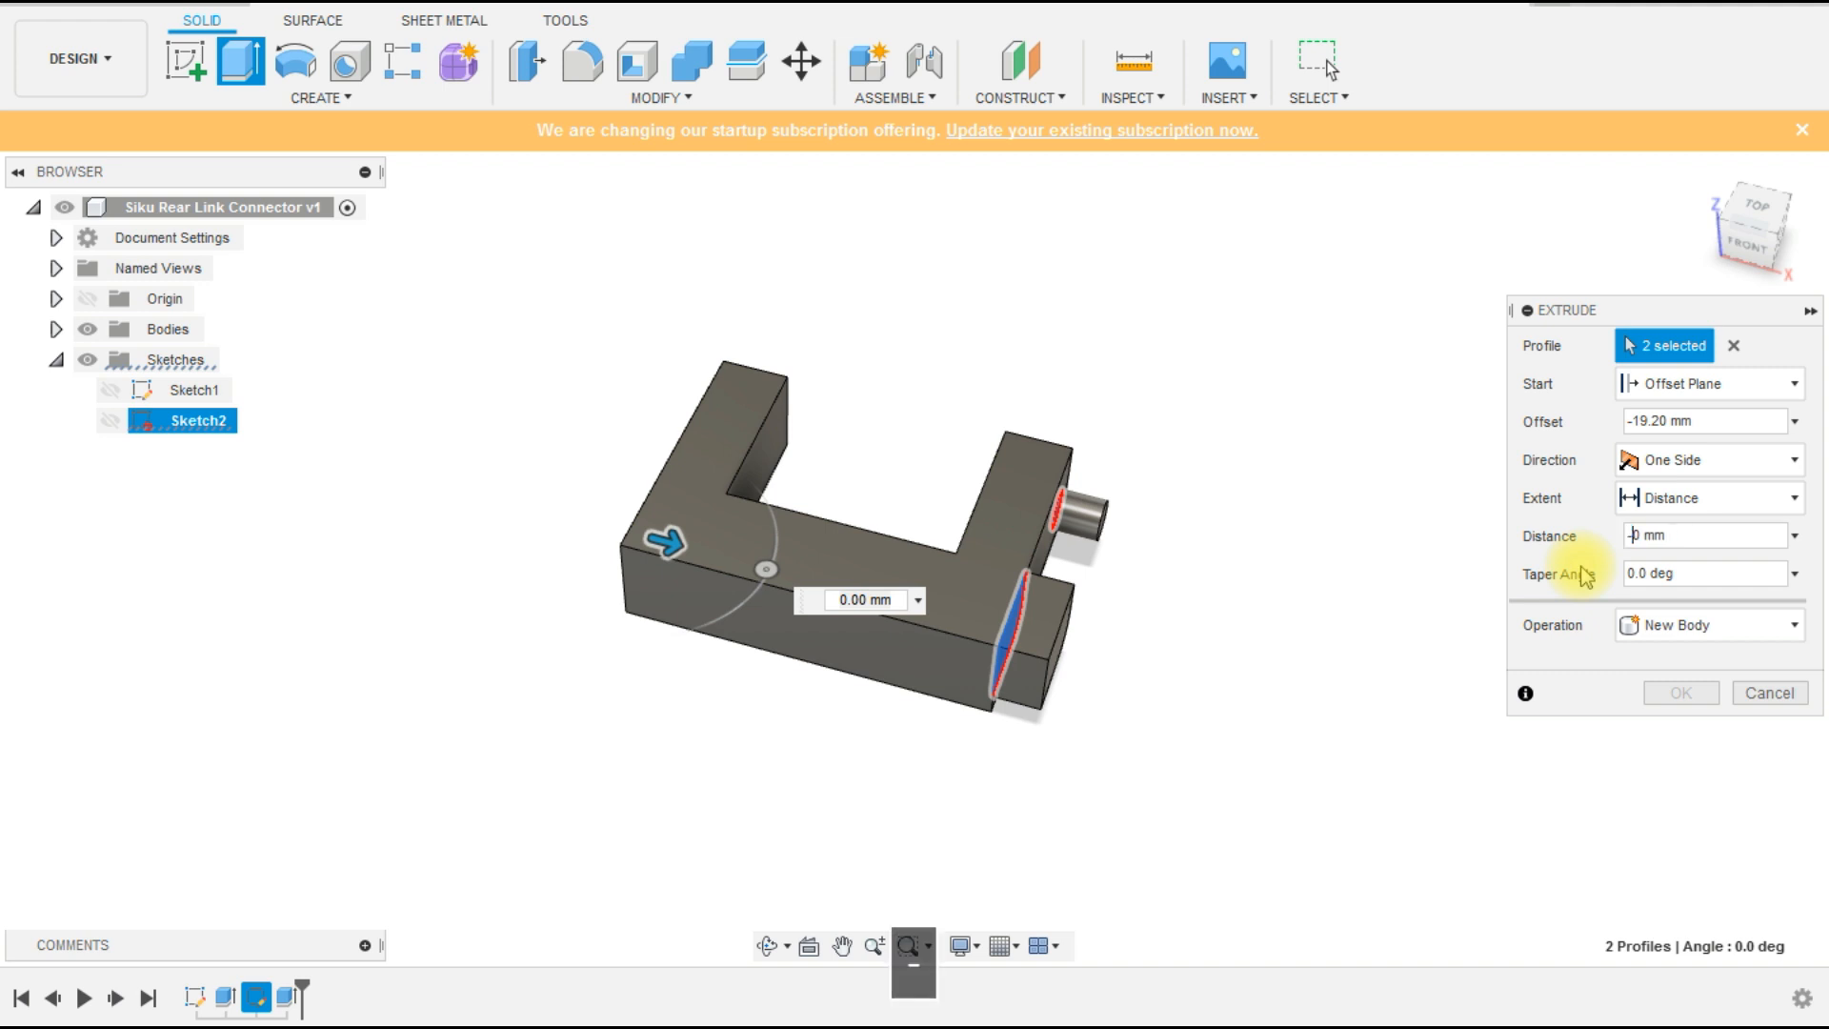
text(2.4)
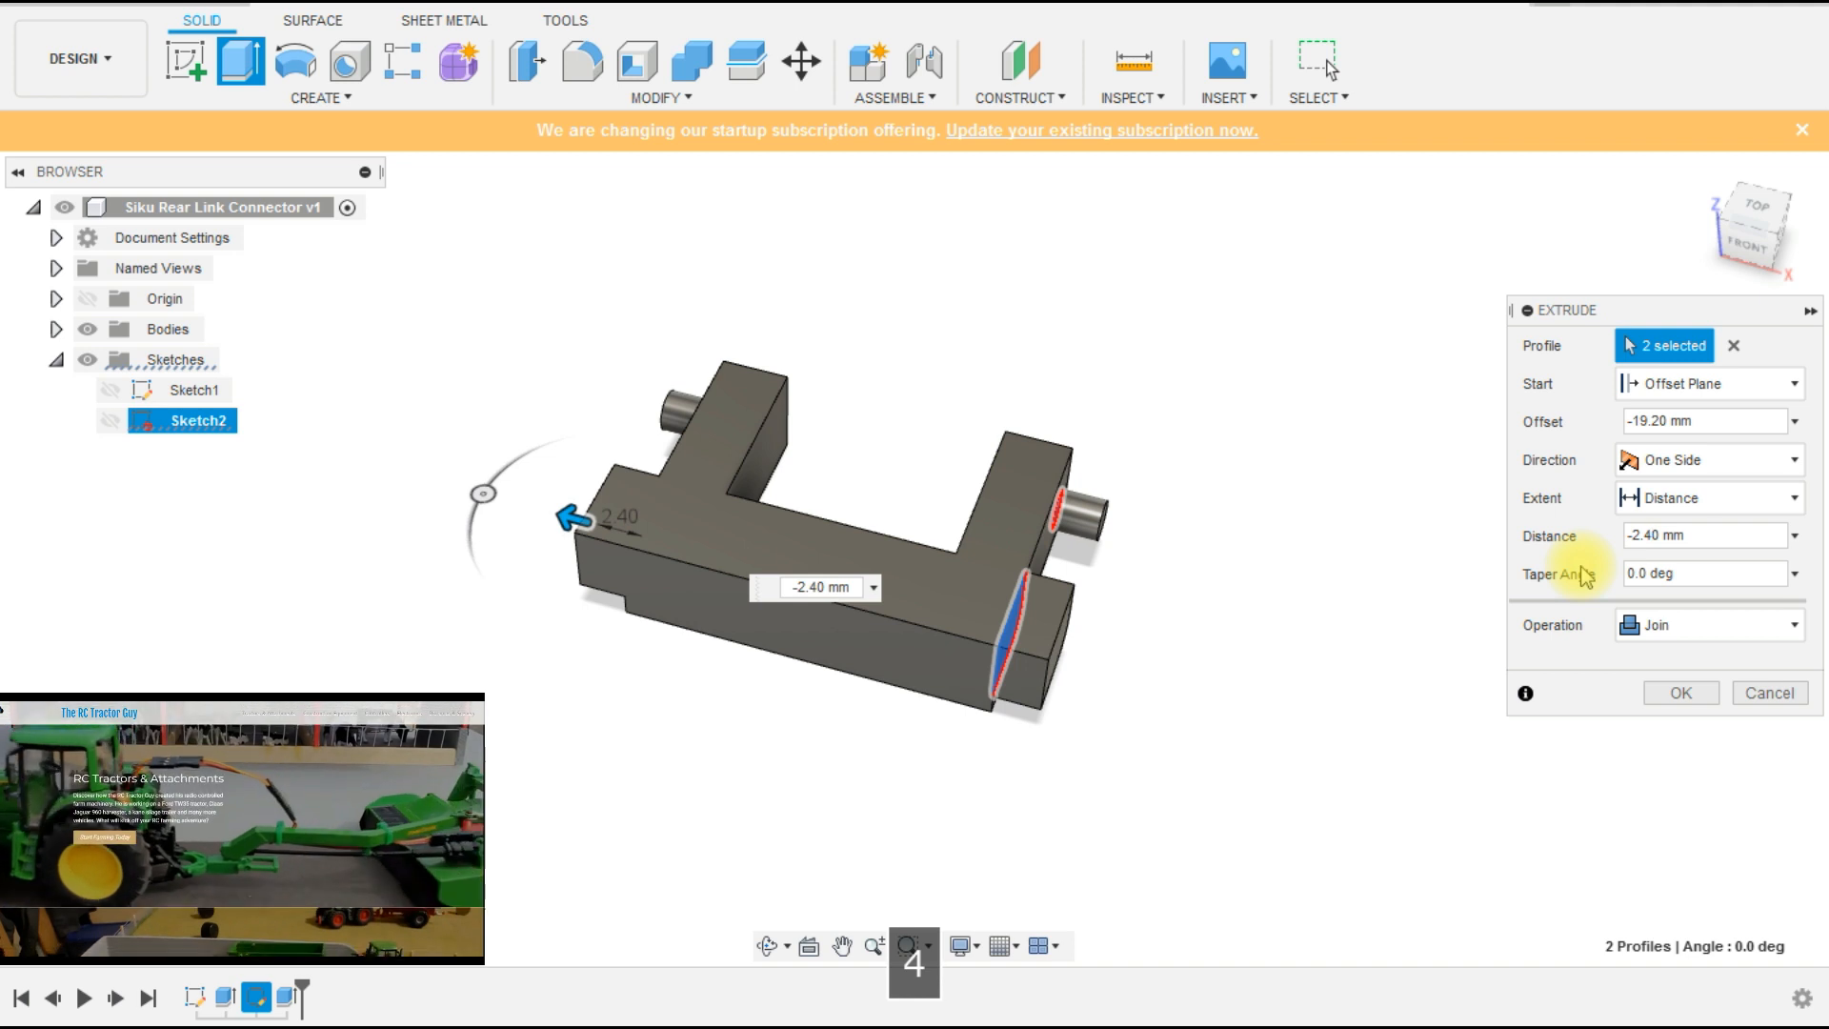
click(1698, 692)
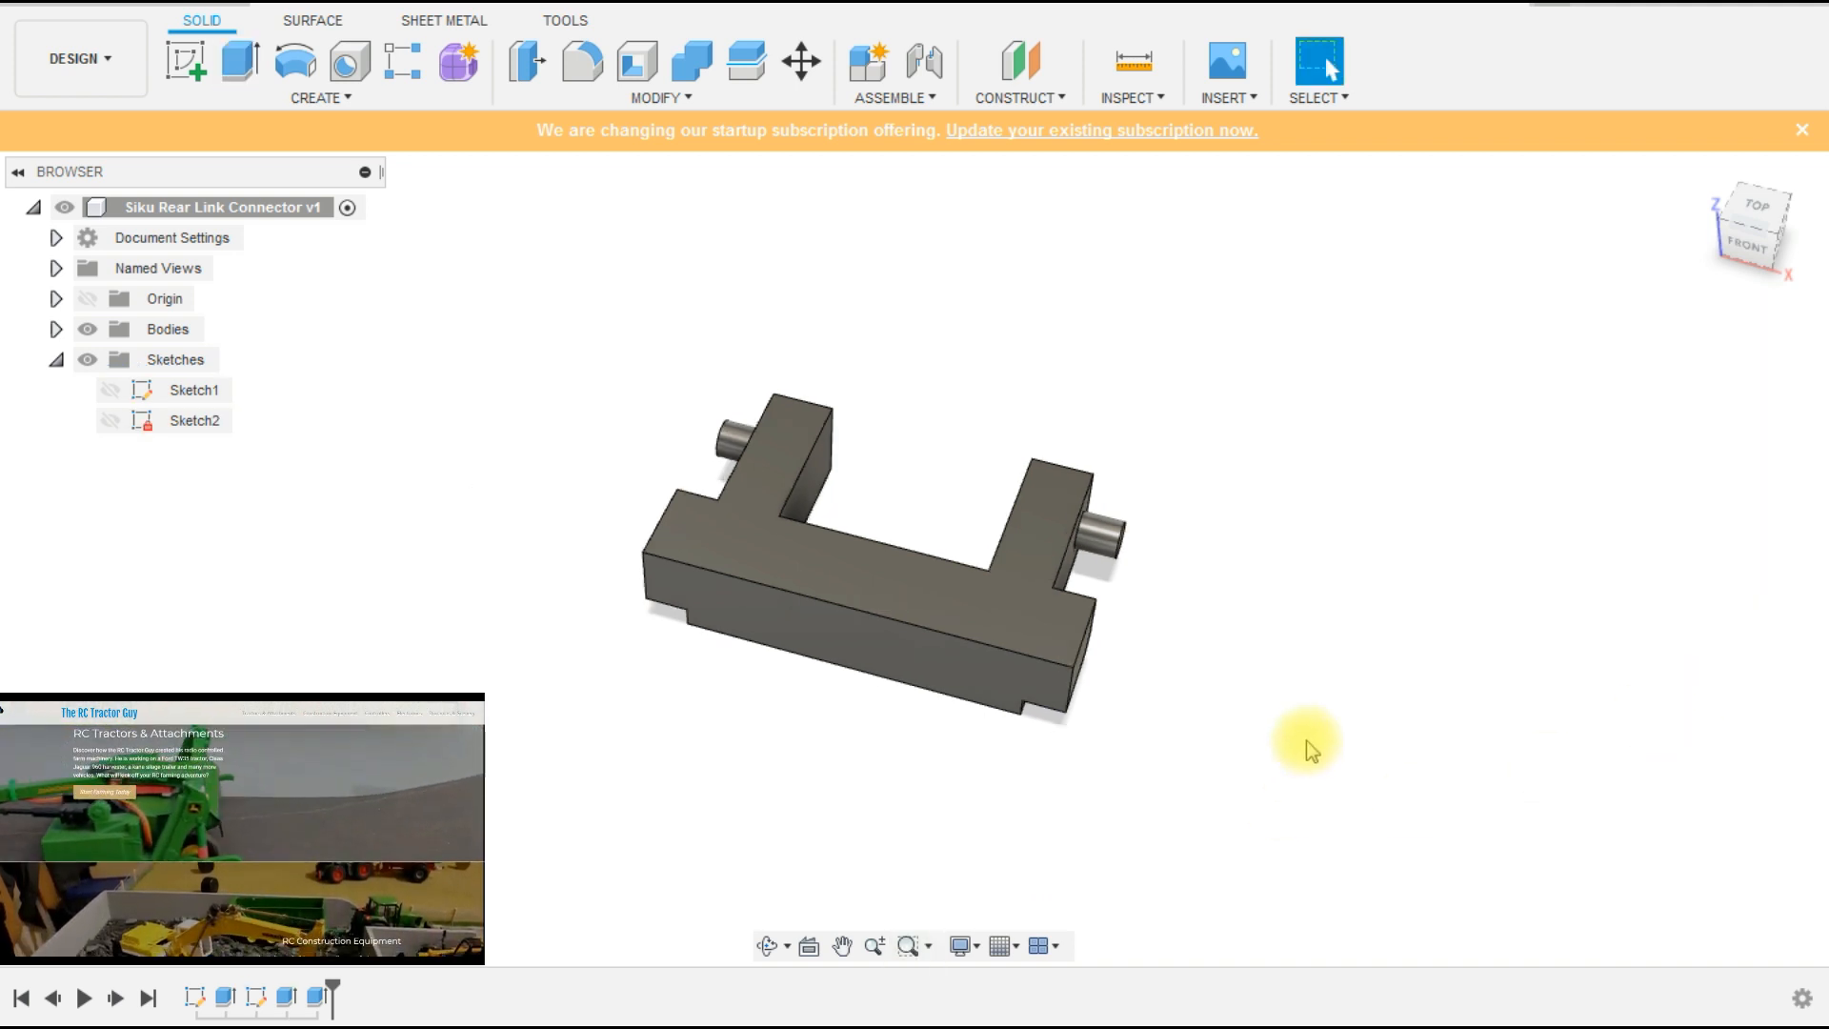
- Measure the distance from the pin's outer end edge to the inner face of the adjacent base block
shift+middle_drag(1291, 678, 1267, 538)
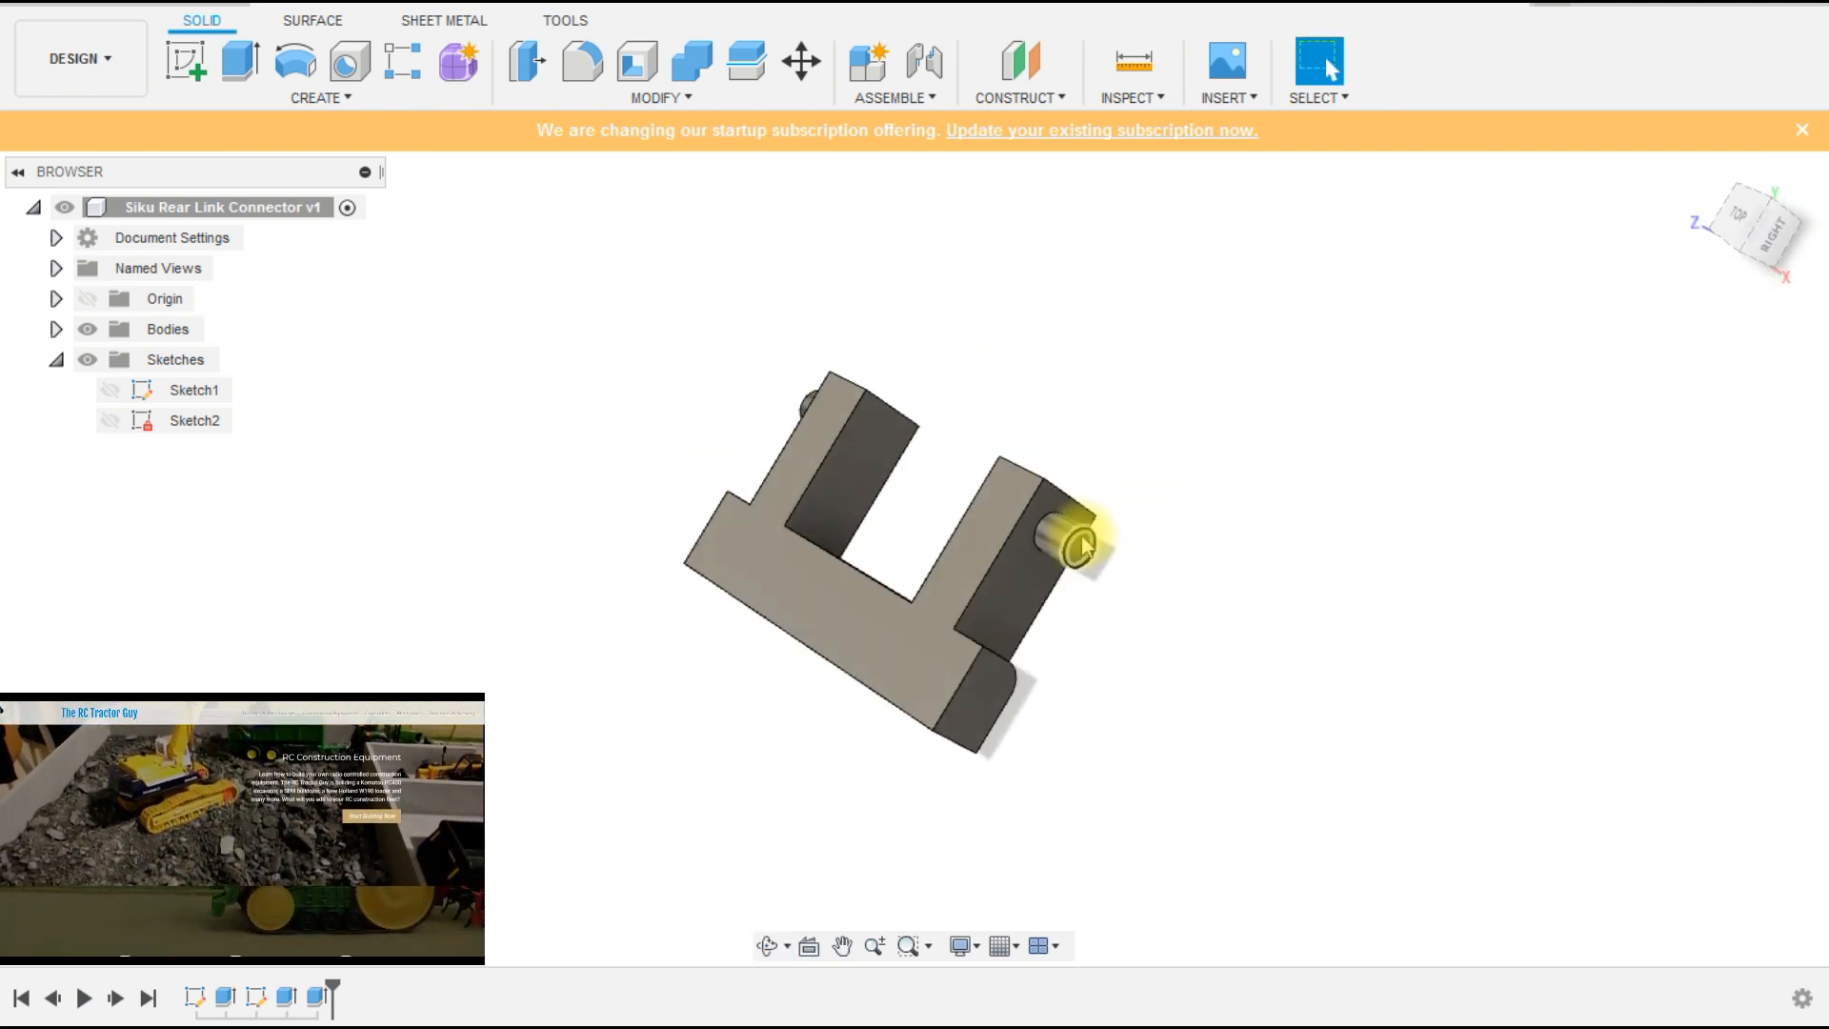
scroll(1081, 547, up, 3)
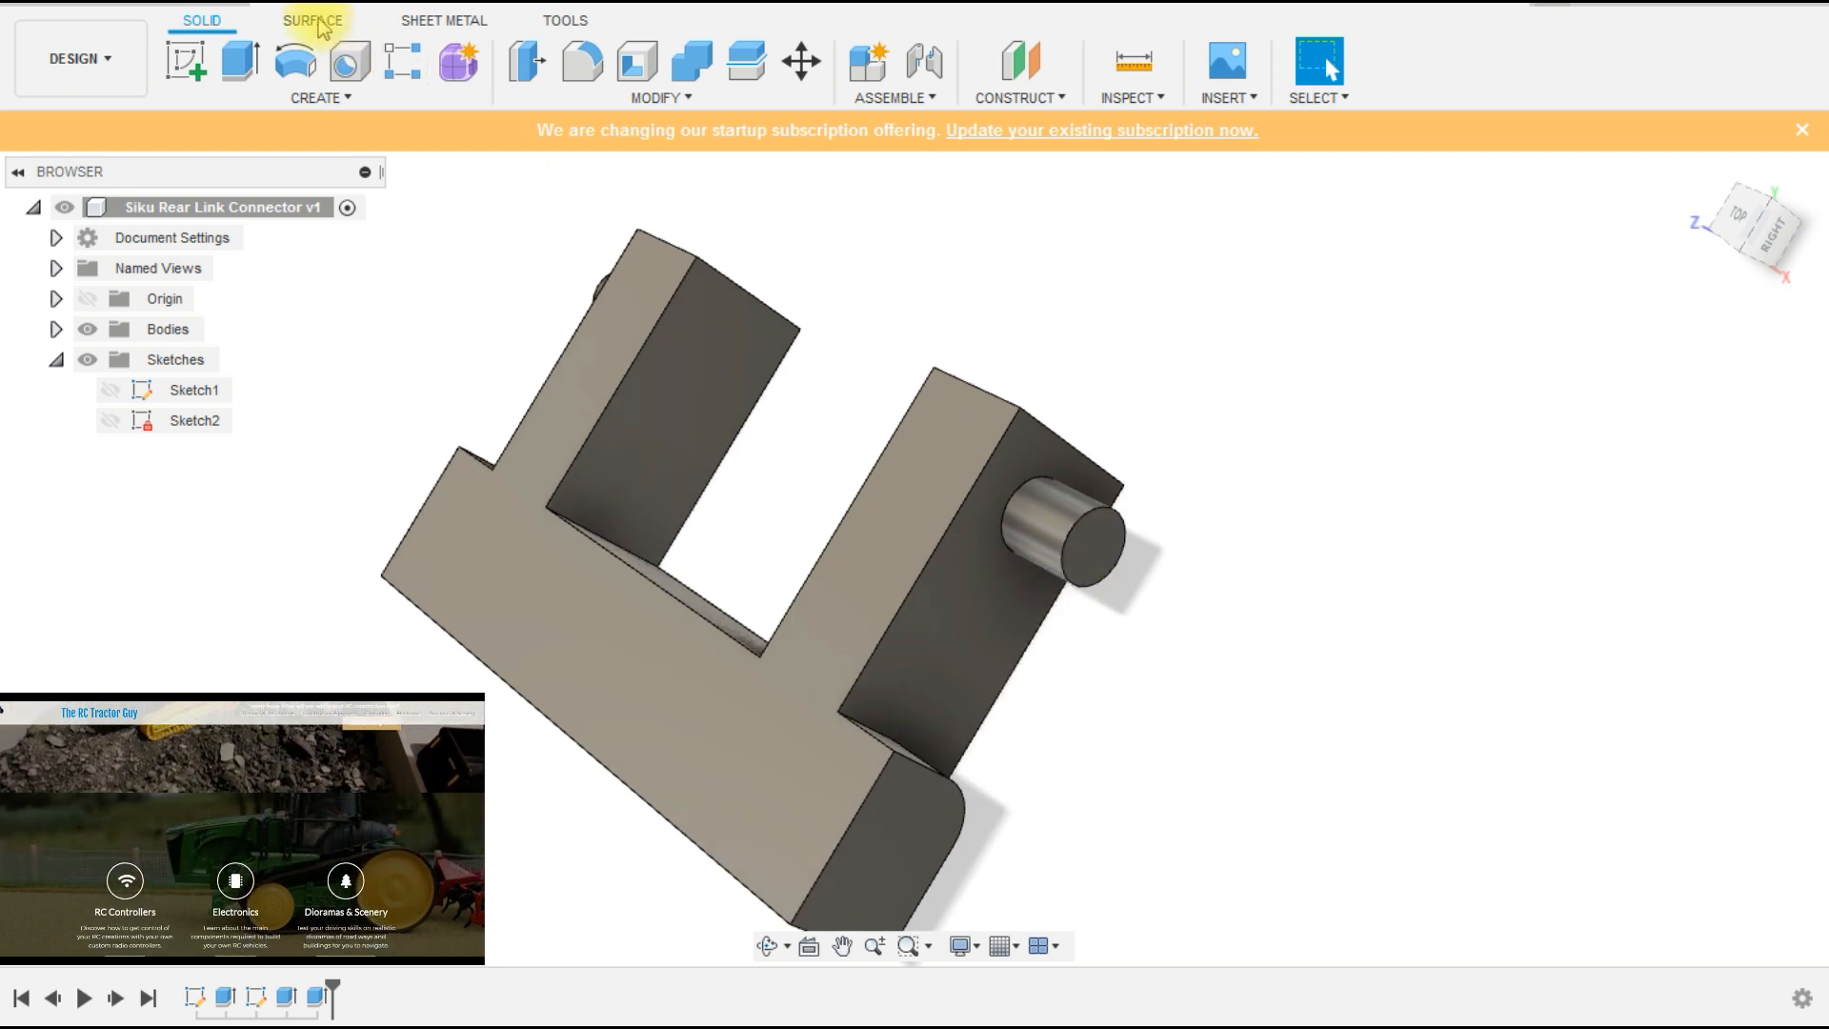
click(1122, 81)
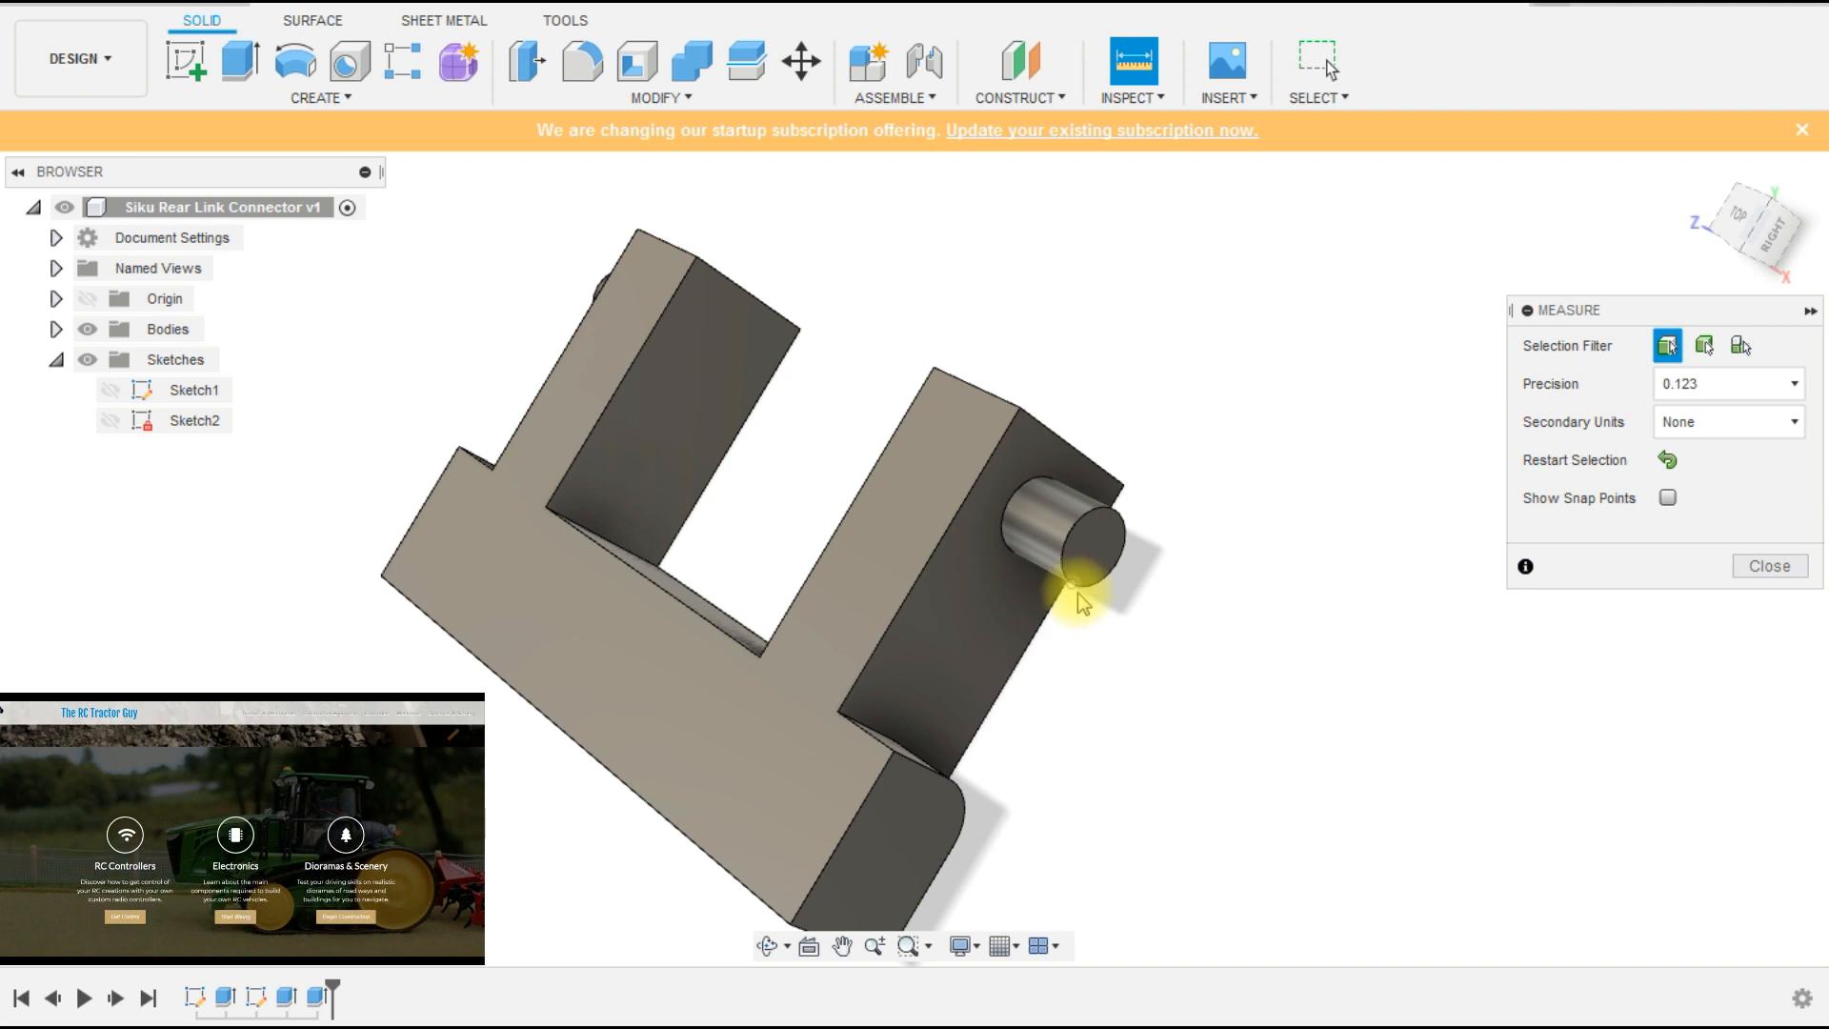
click(1078, 594)
shift+middle_drag(1184, 726, 1143, 743)
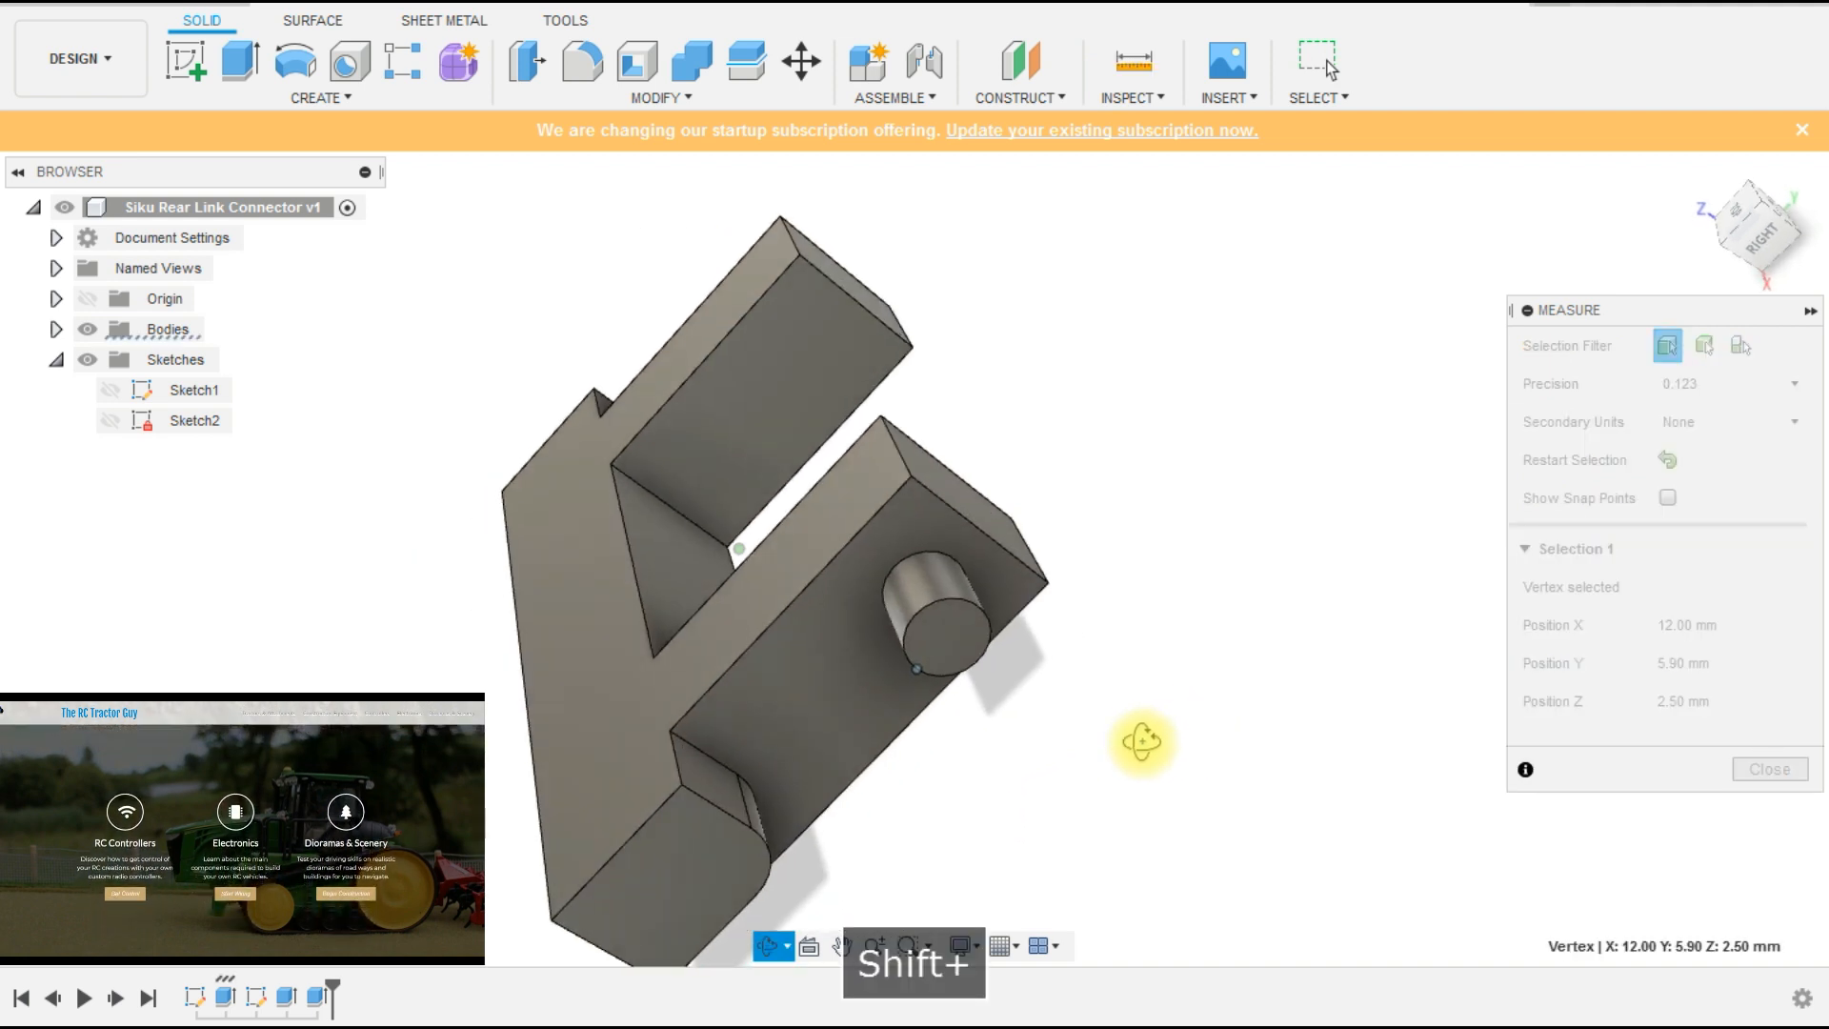
ctrl+click(721, 793)
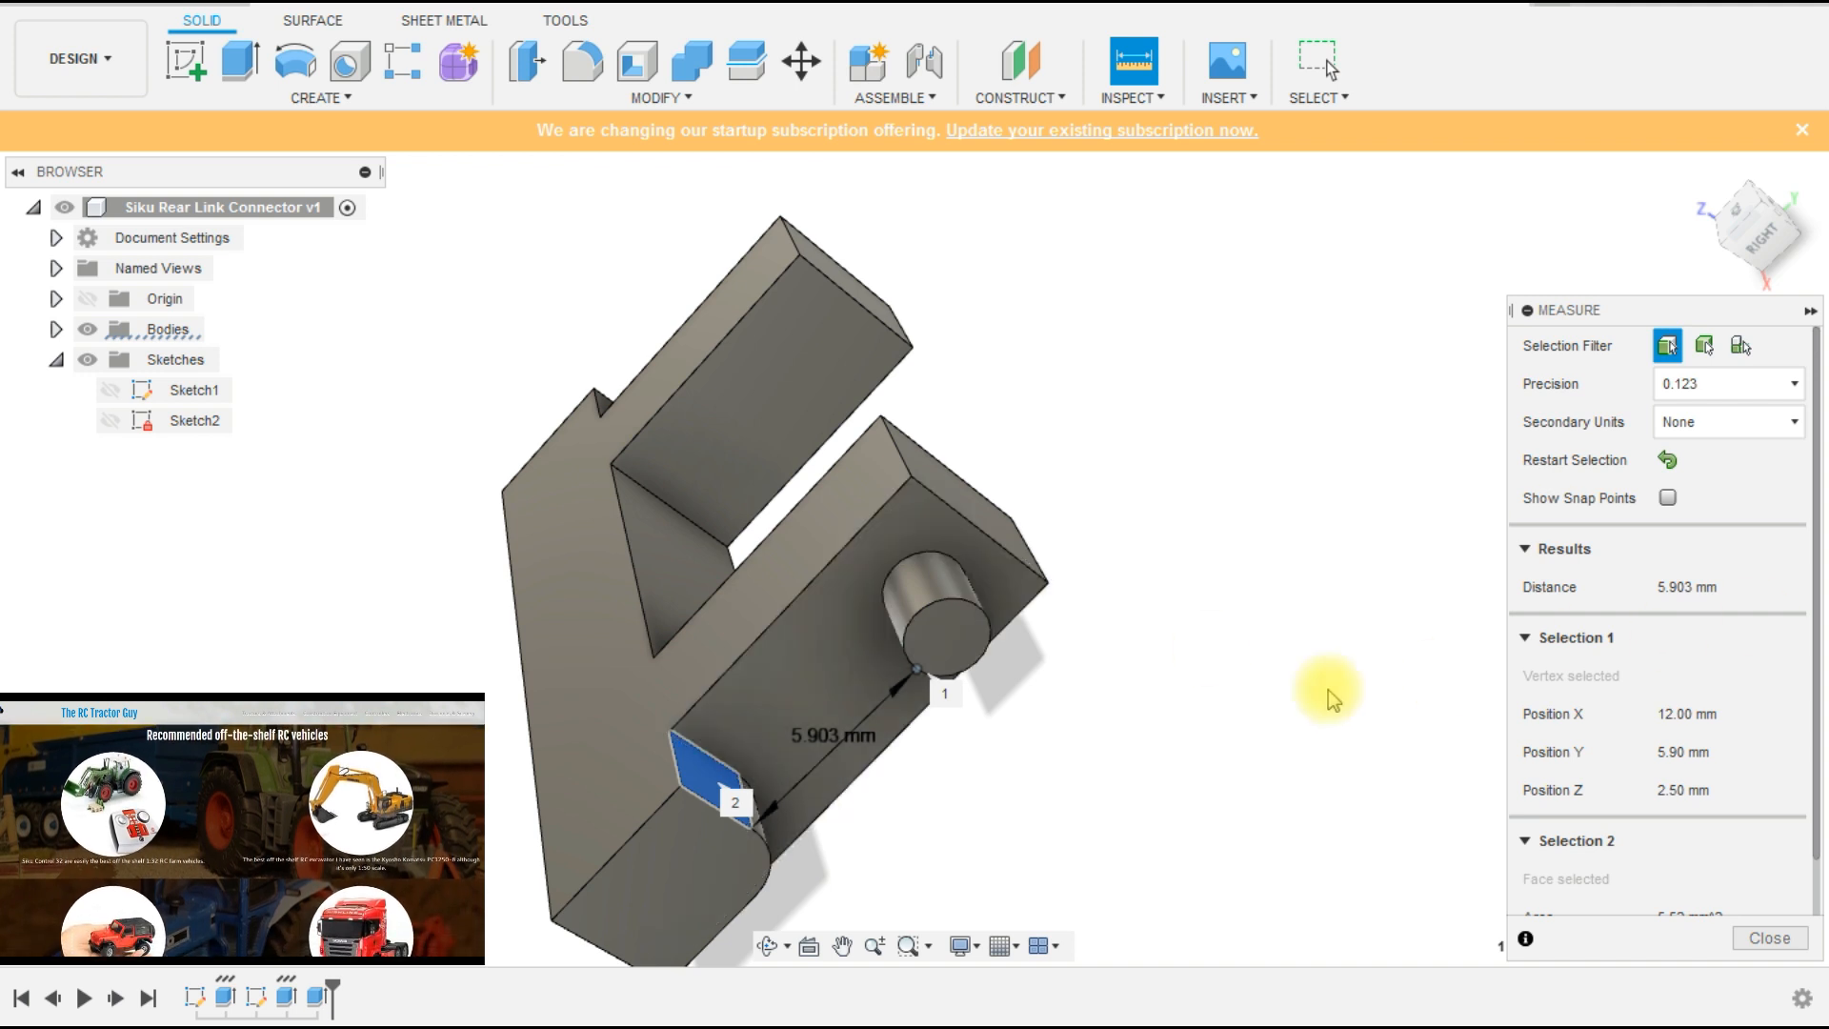
key(Escape)
scroll(1094, 676, down, 1)
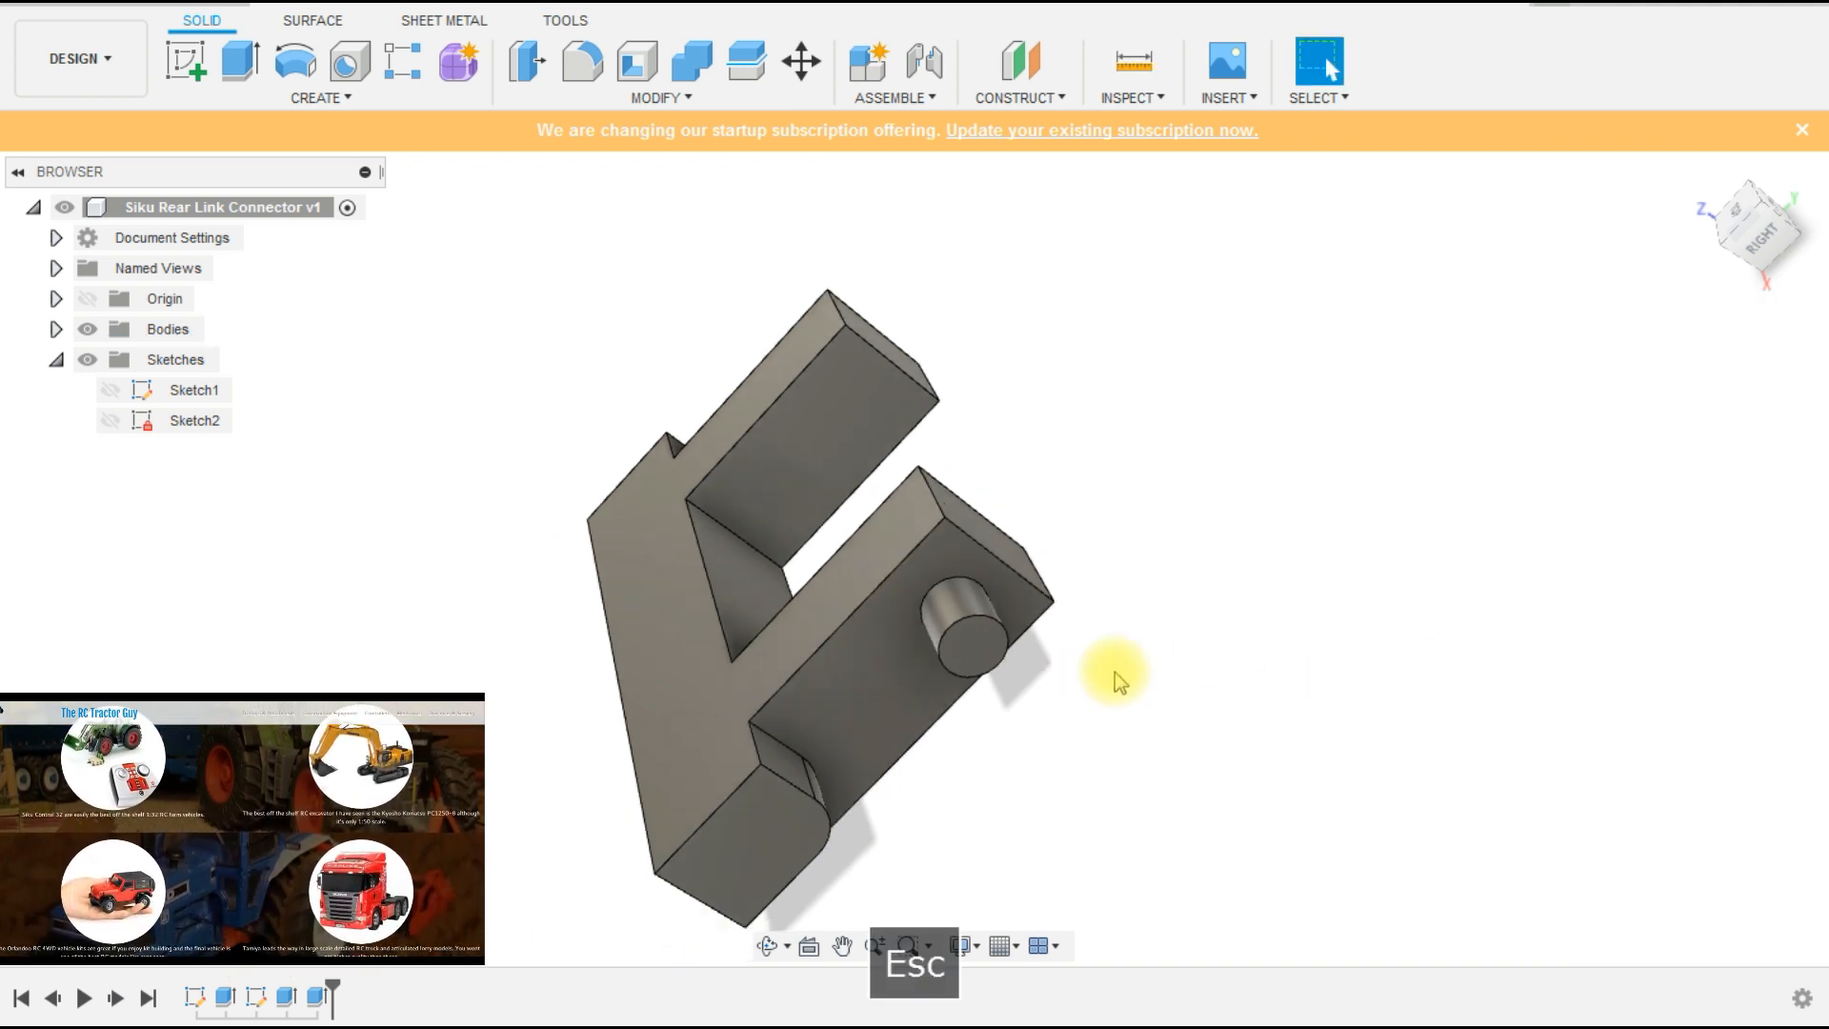
- Start a sketch on the connector's top face and draw a rectangle about 3 mm high spanning the gap between the legs along the base
shift+middle_drag(1117, 751, 1192, 838)
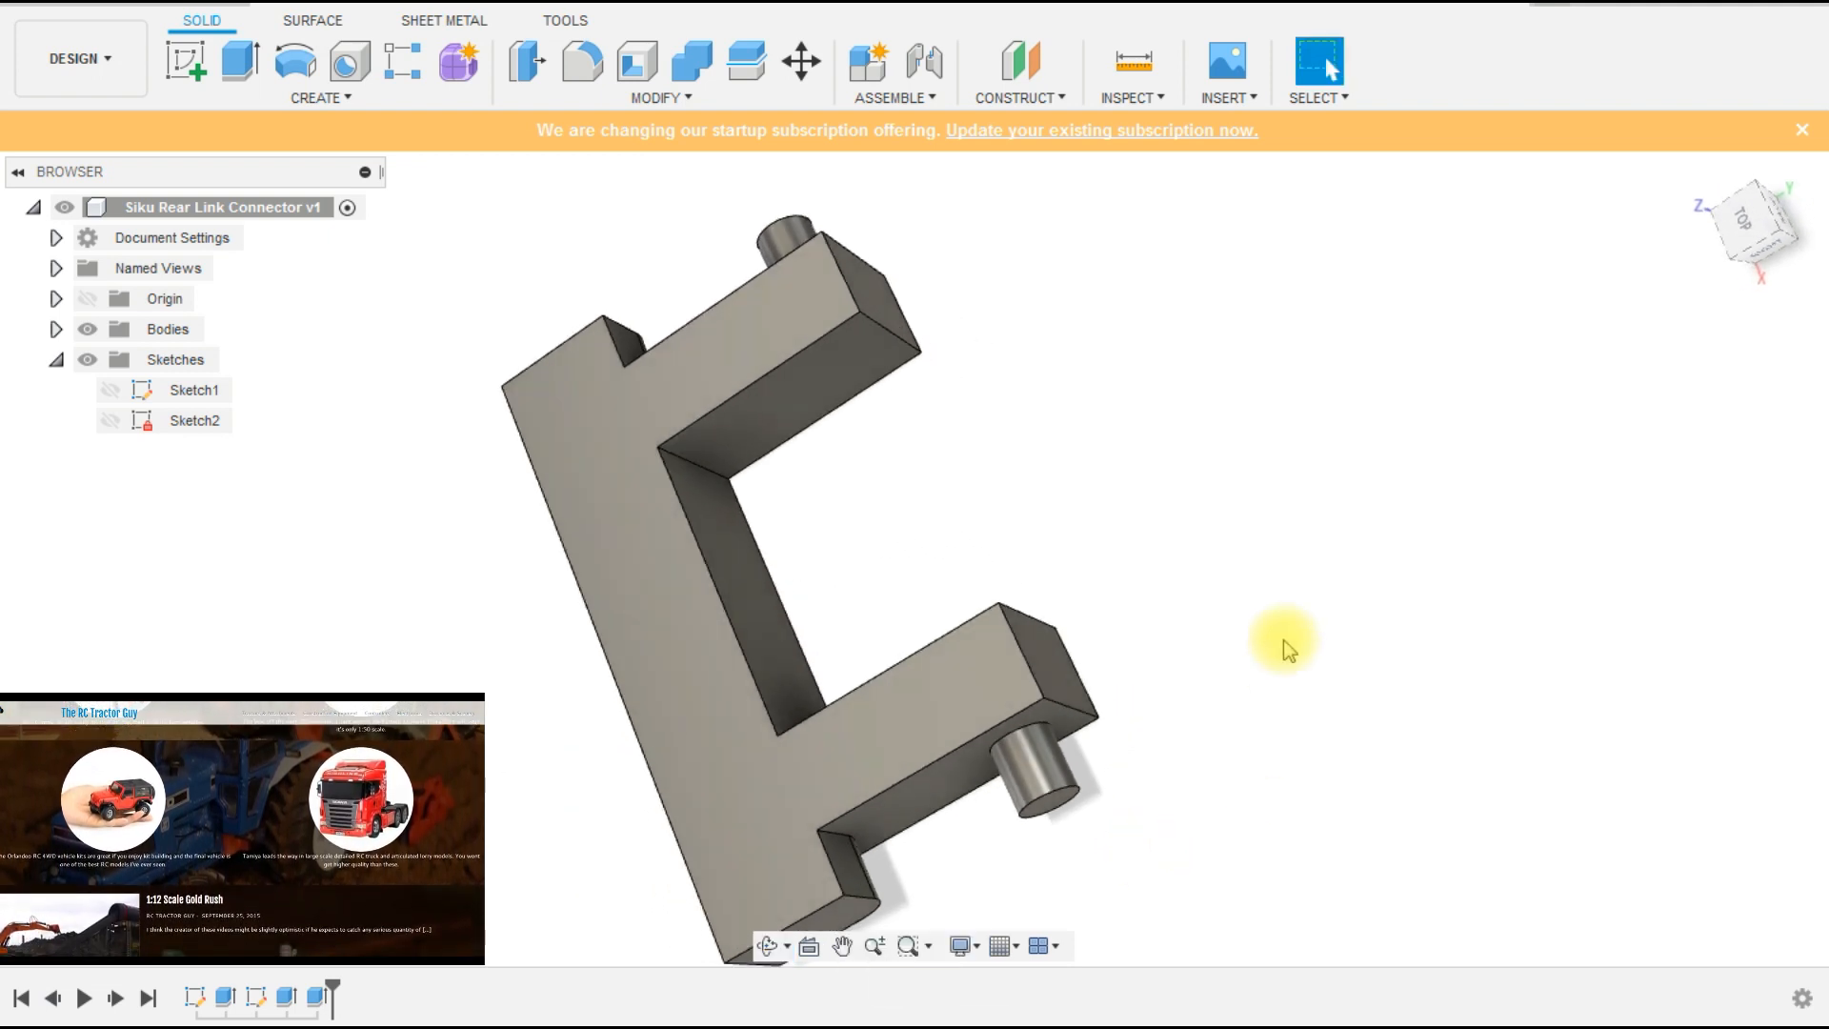
shift+middle_drag(1196, 705, 1281, 704)
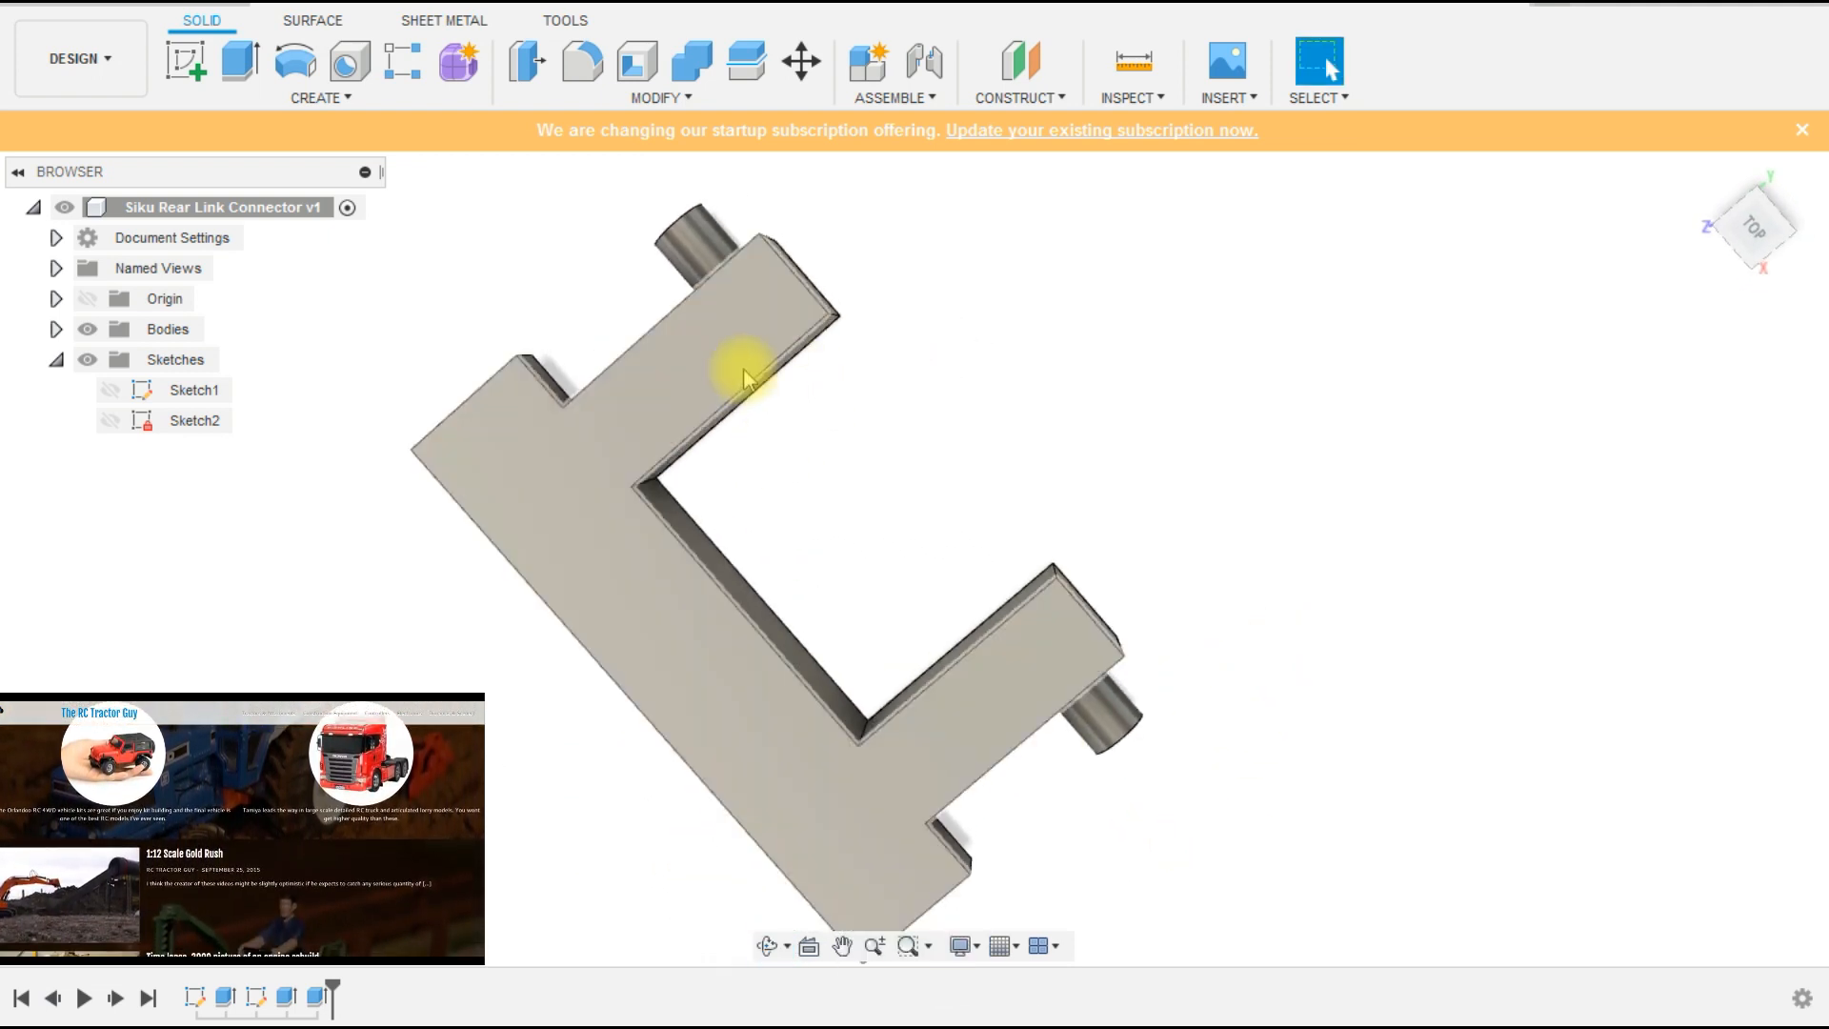
click(217, 64)
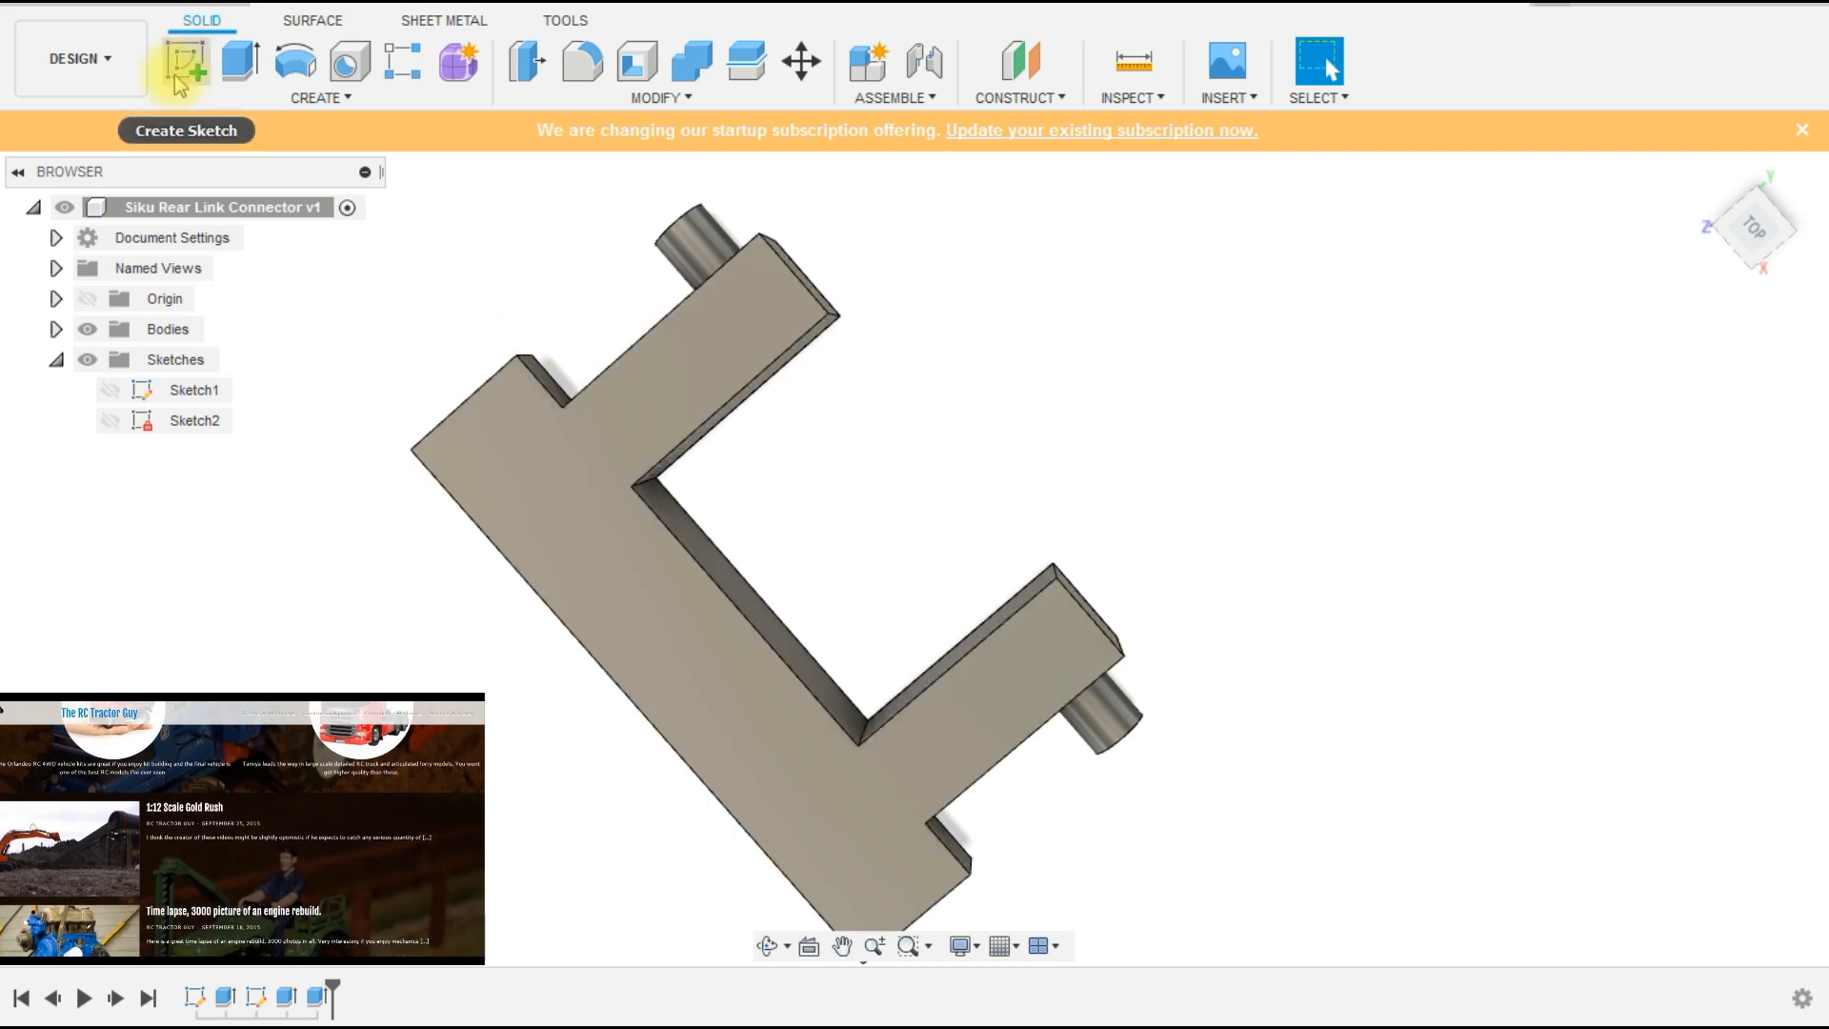
click(852, 576)
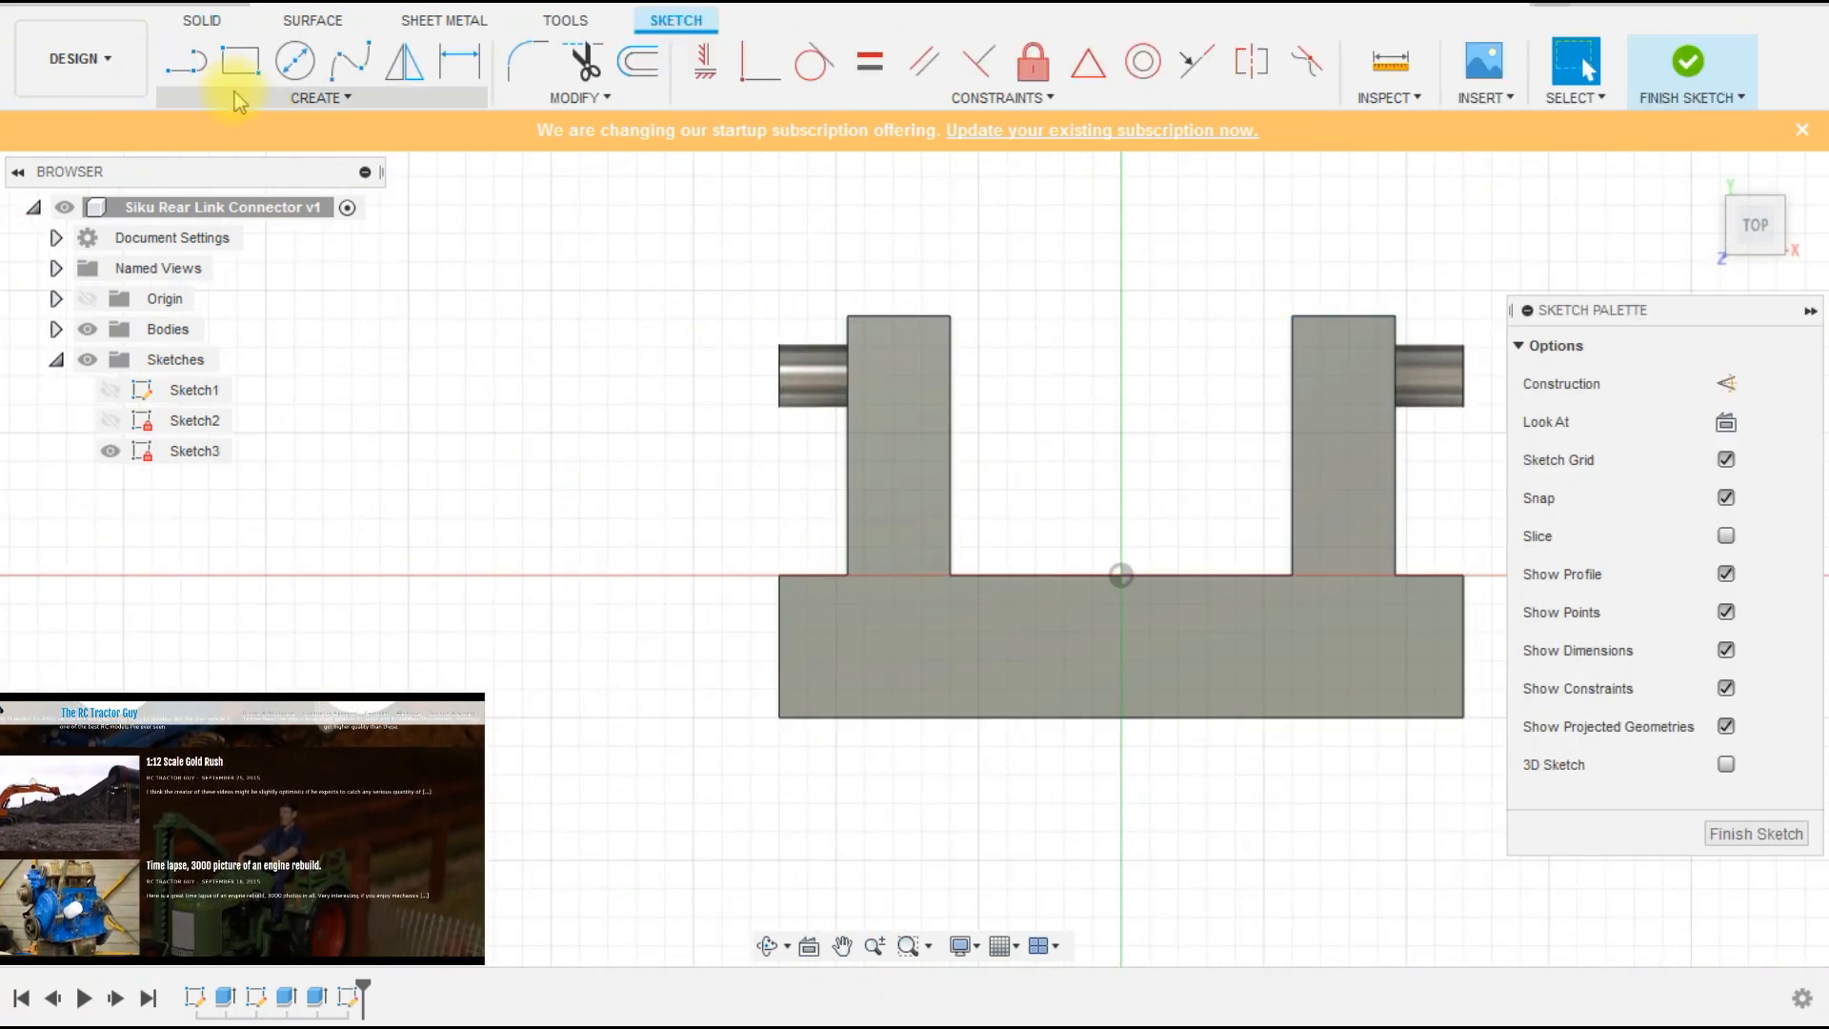
click(238, 65)
click(956, 576)
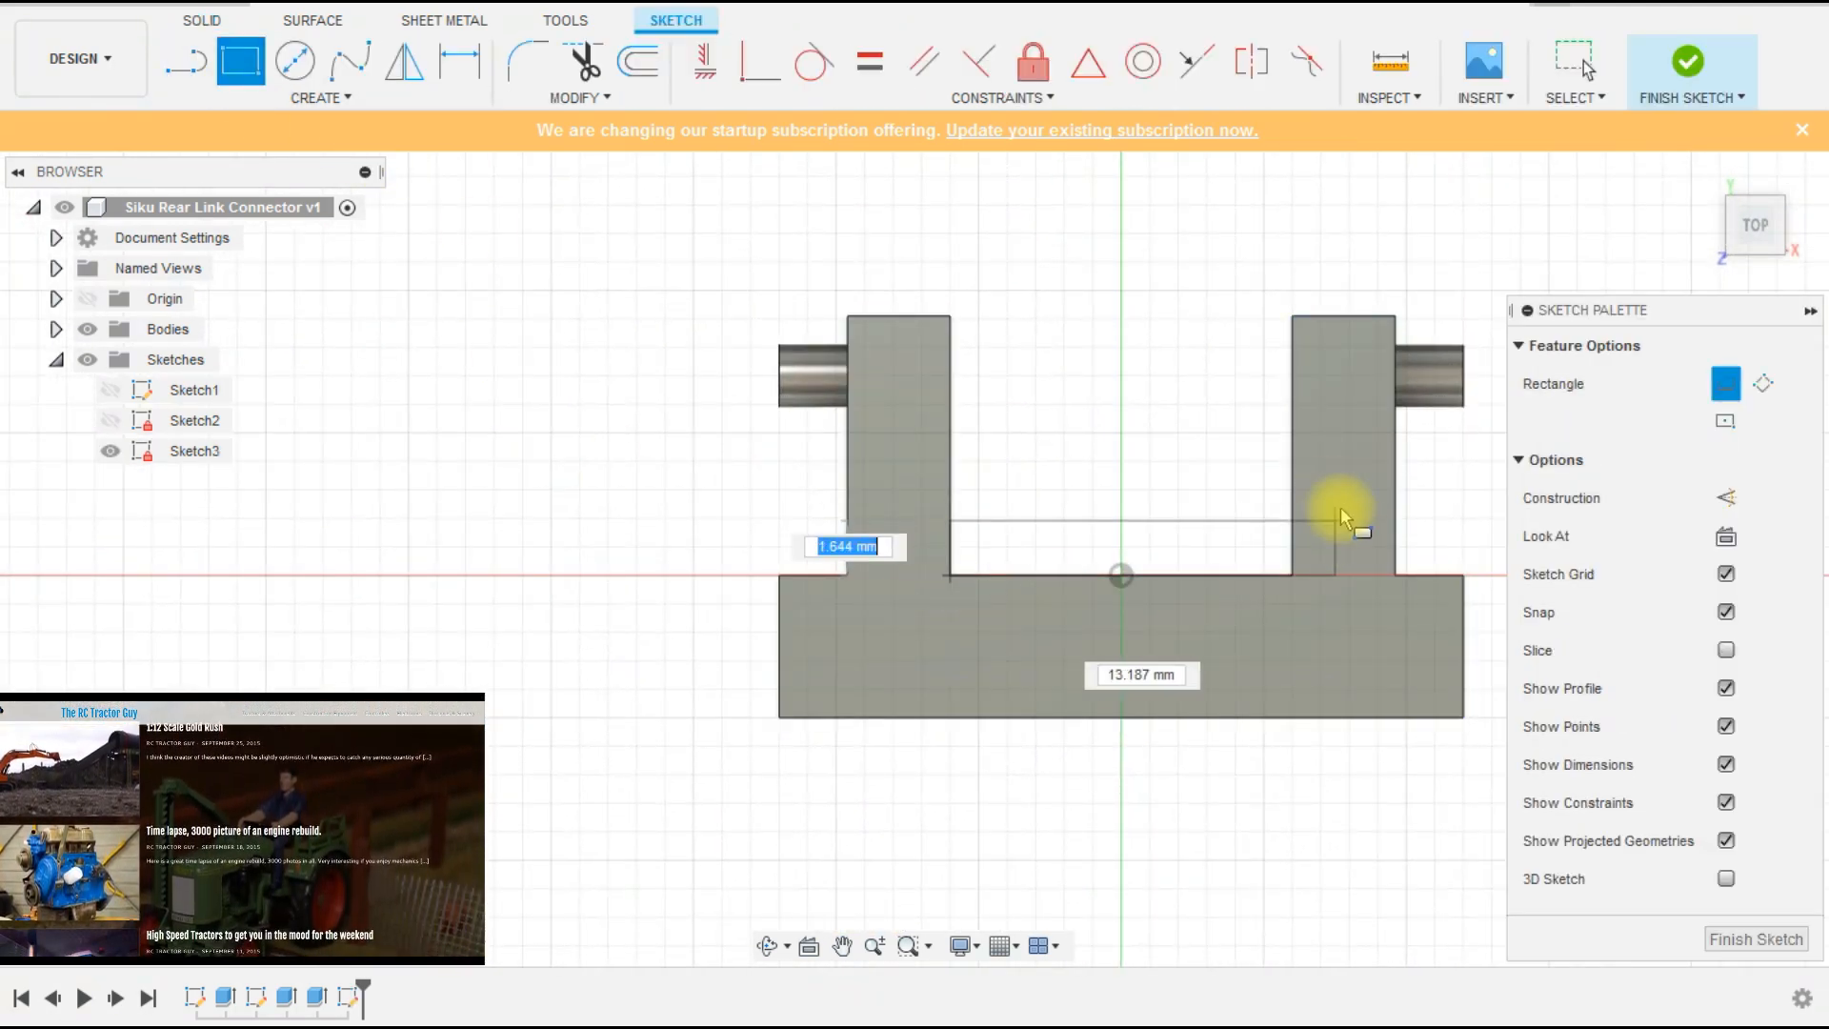
click(1292, 490)
key(Escape)
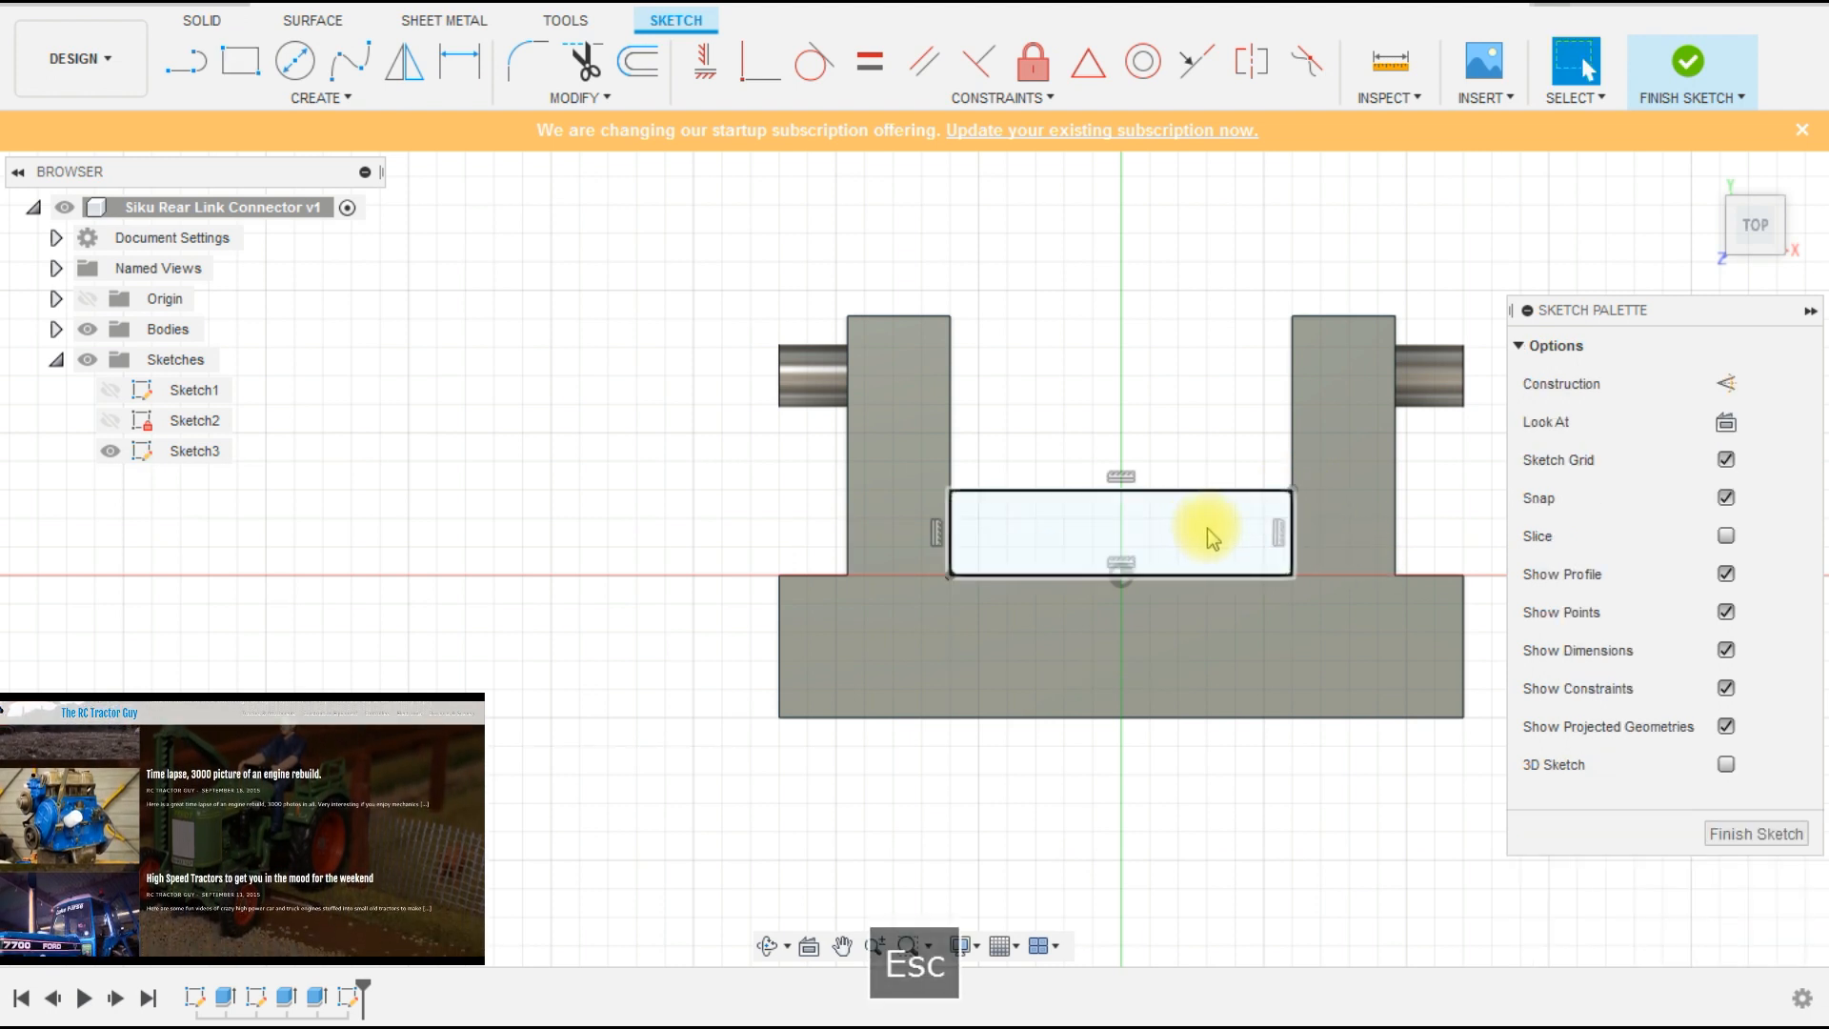
- Dimension the rectangle's height to 2.5 mm and finish the sketch
key(d)
click(1296, 538)
click(1329, 543)
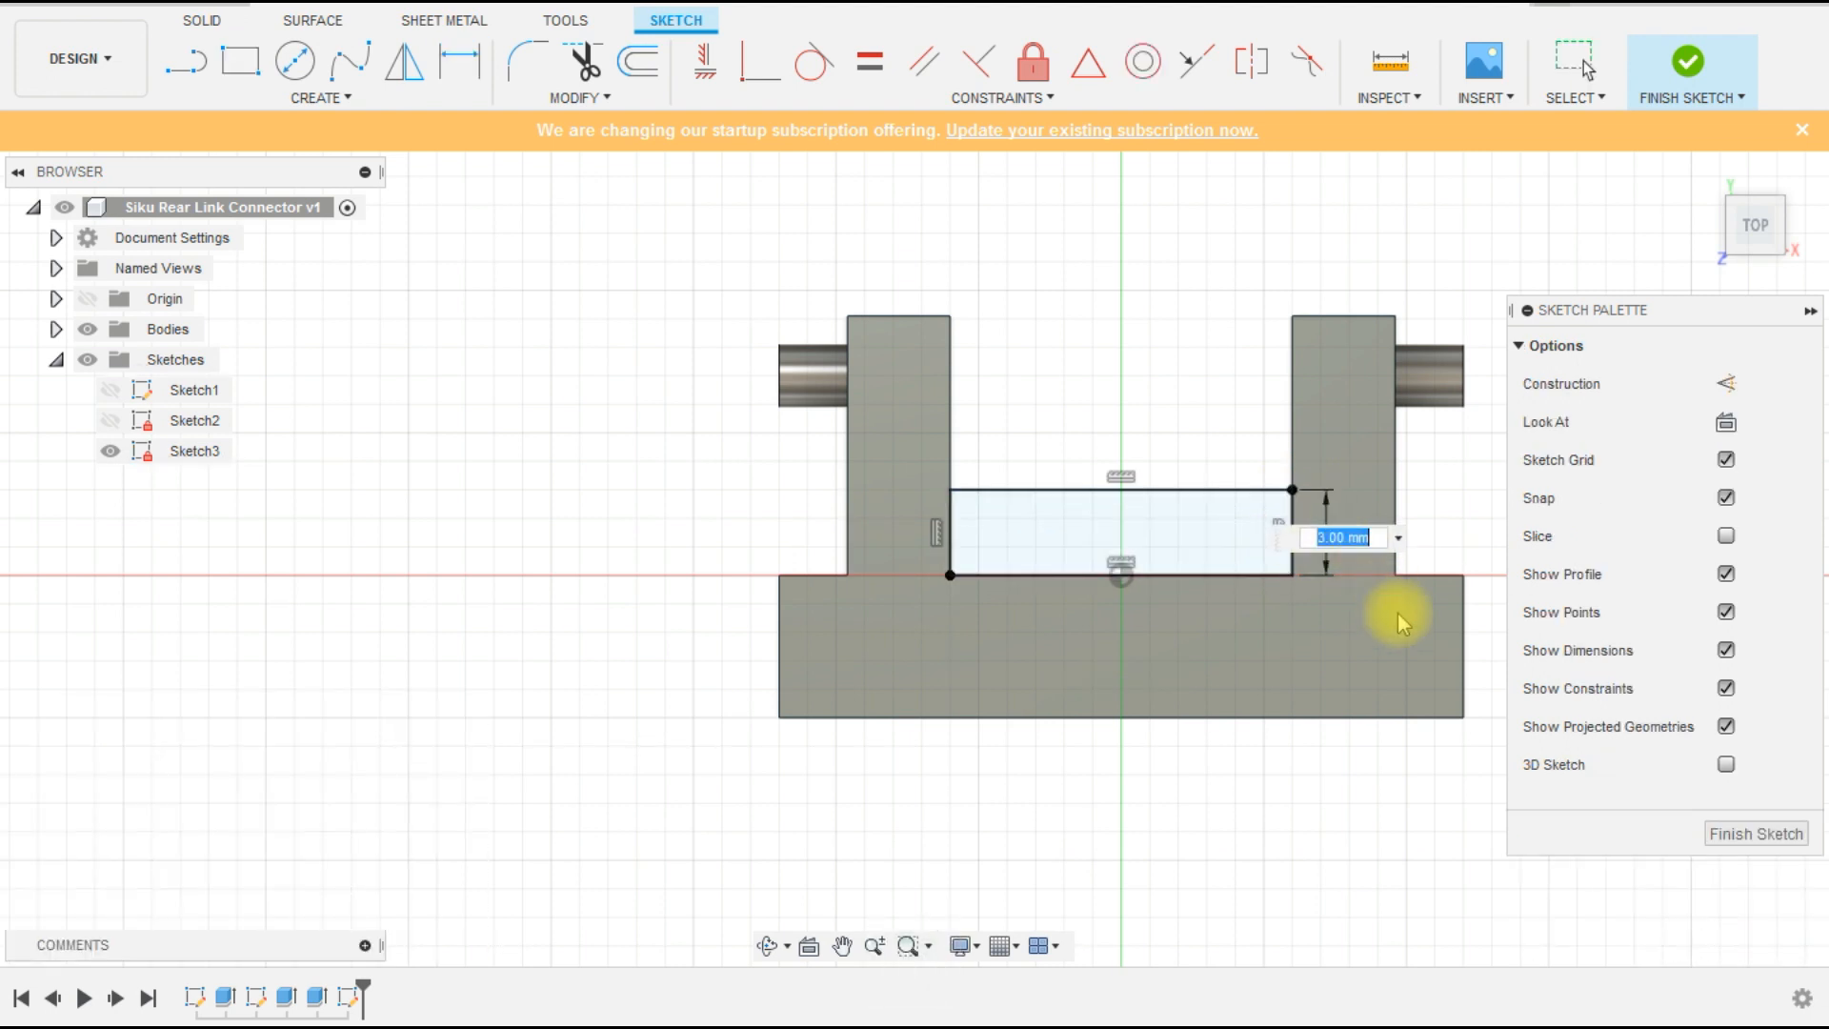
text(2.5)
key(Return)
scroll(1276, 634, down, 2)
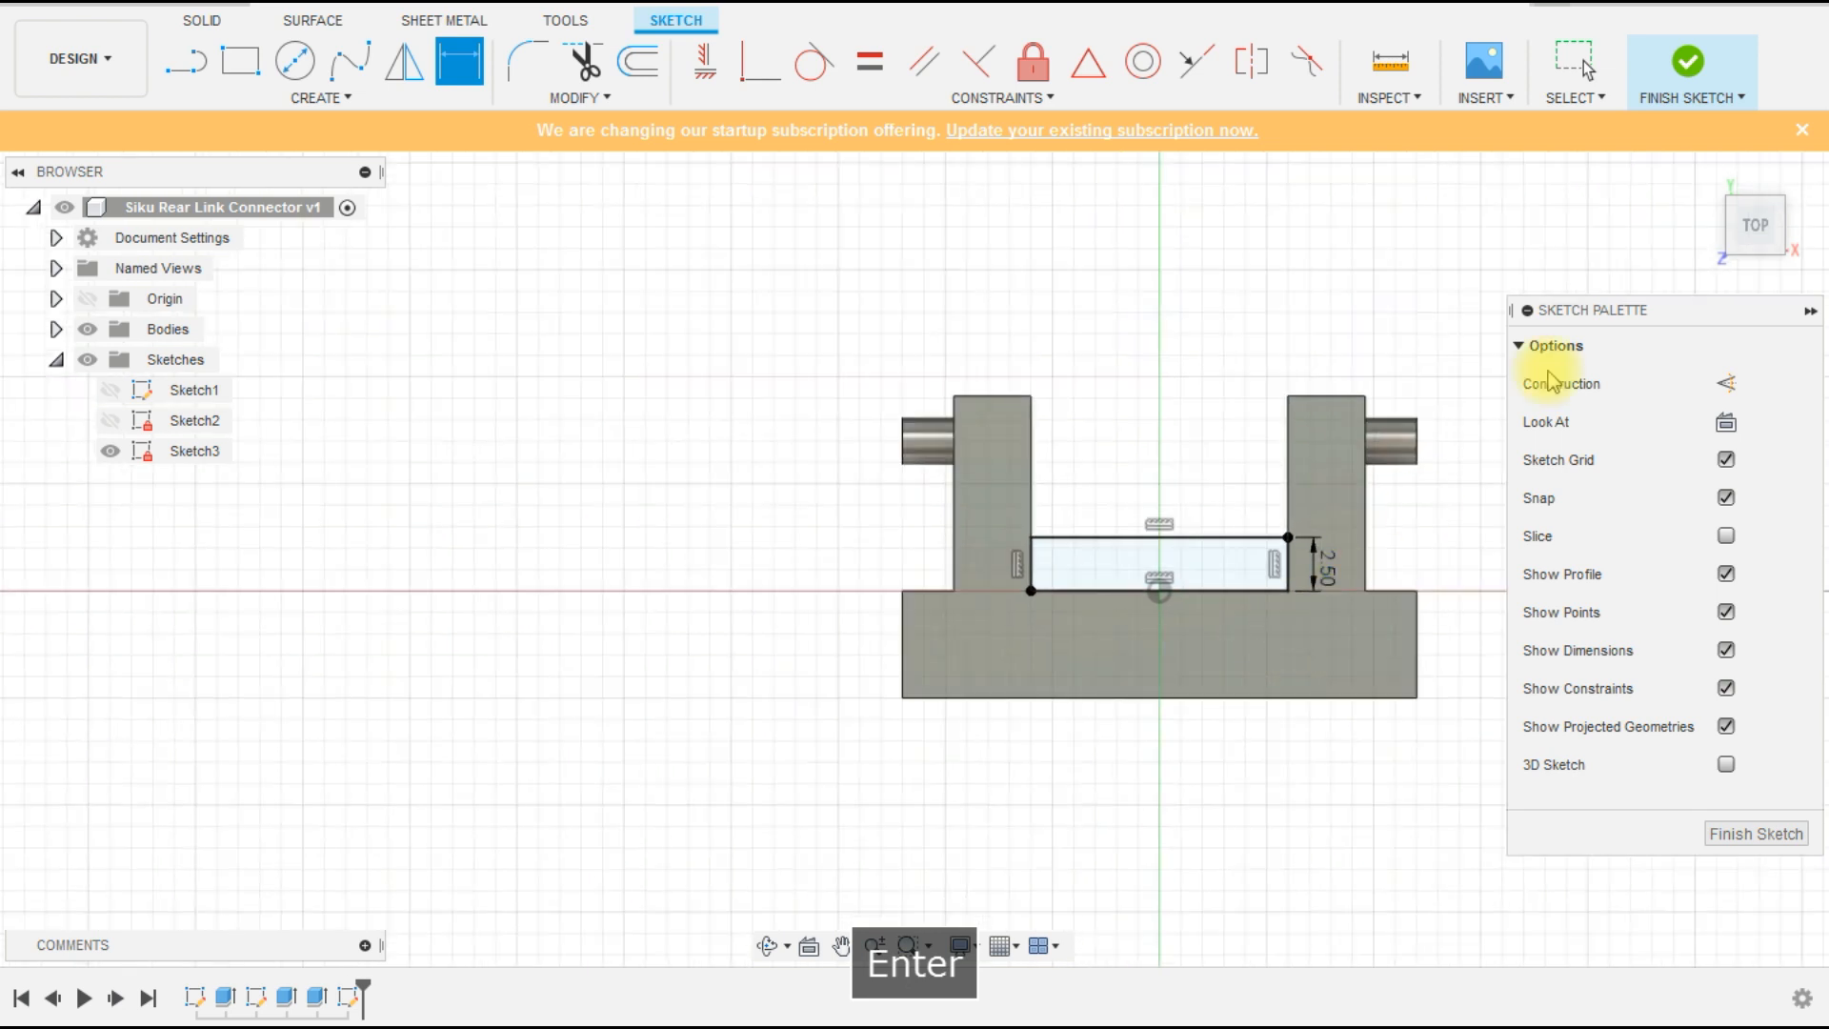
click(1660, 76)
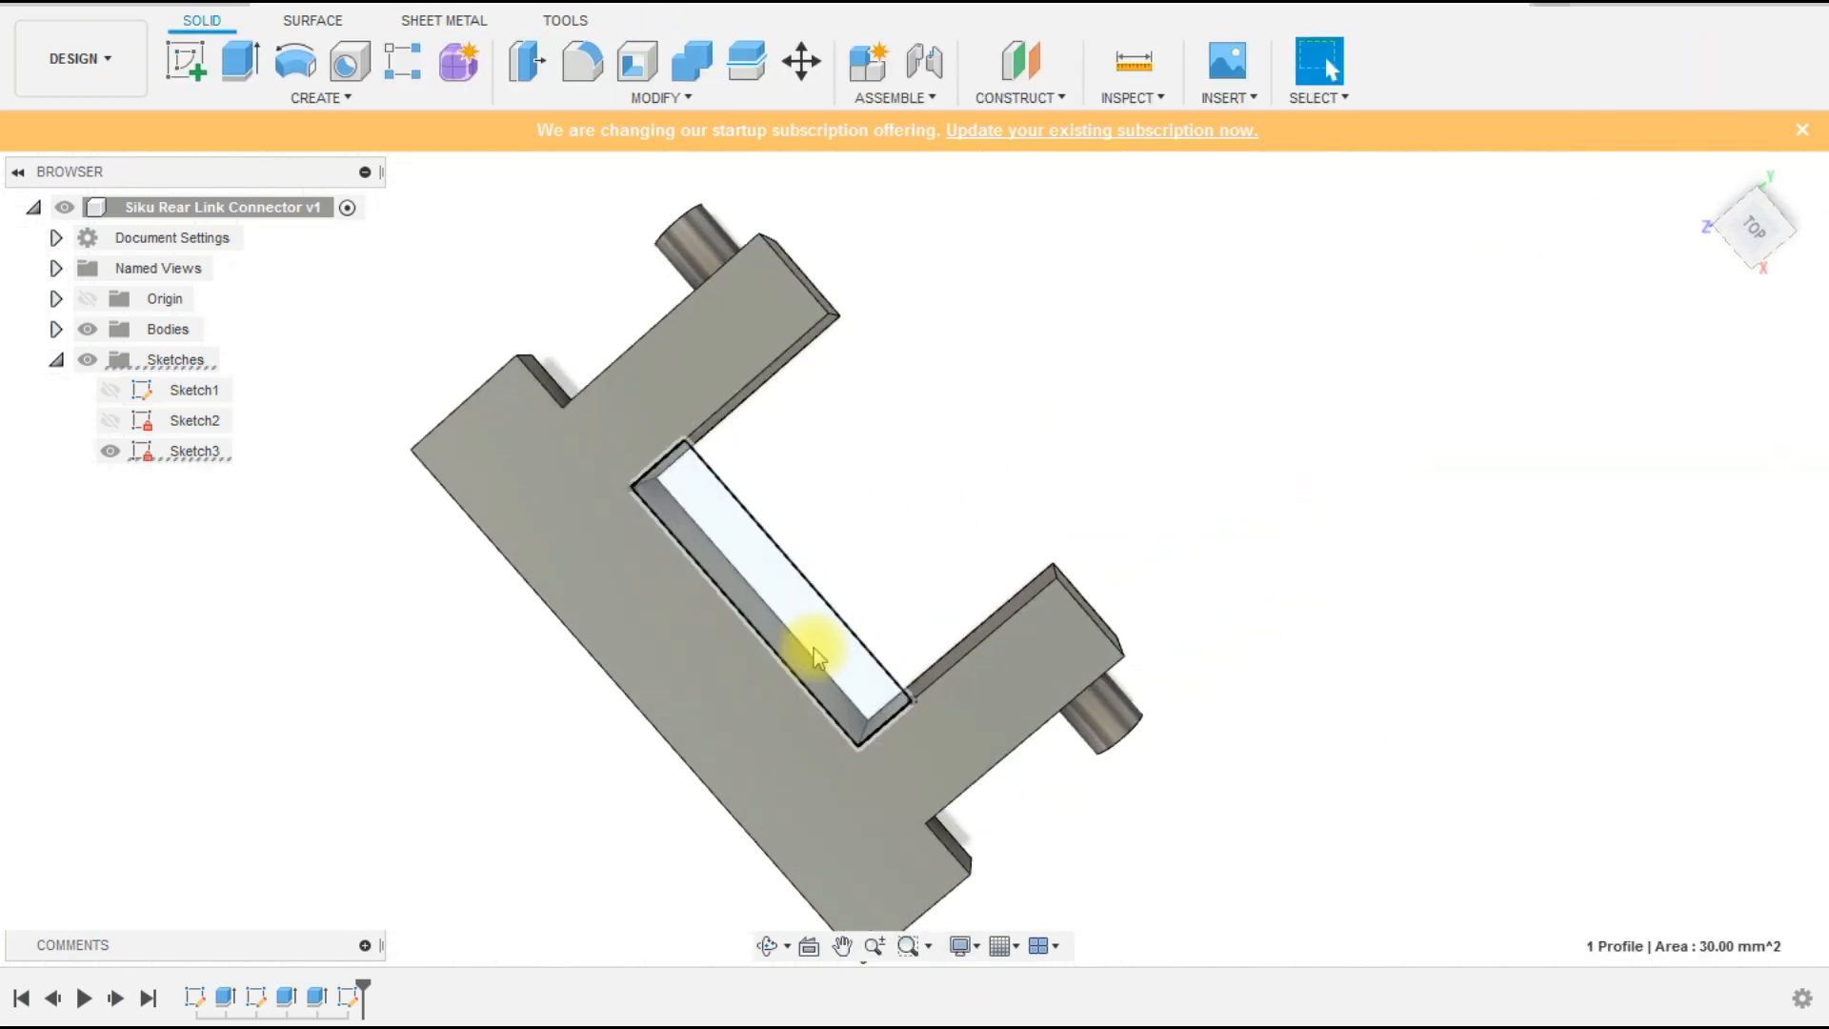
click(813, 647)
shift+middle_drag(1224, 642, 865, 425)
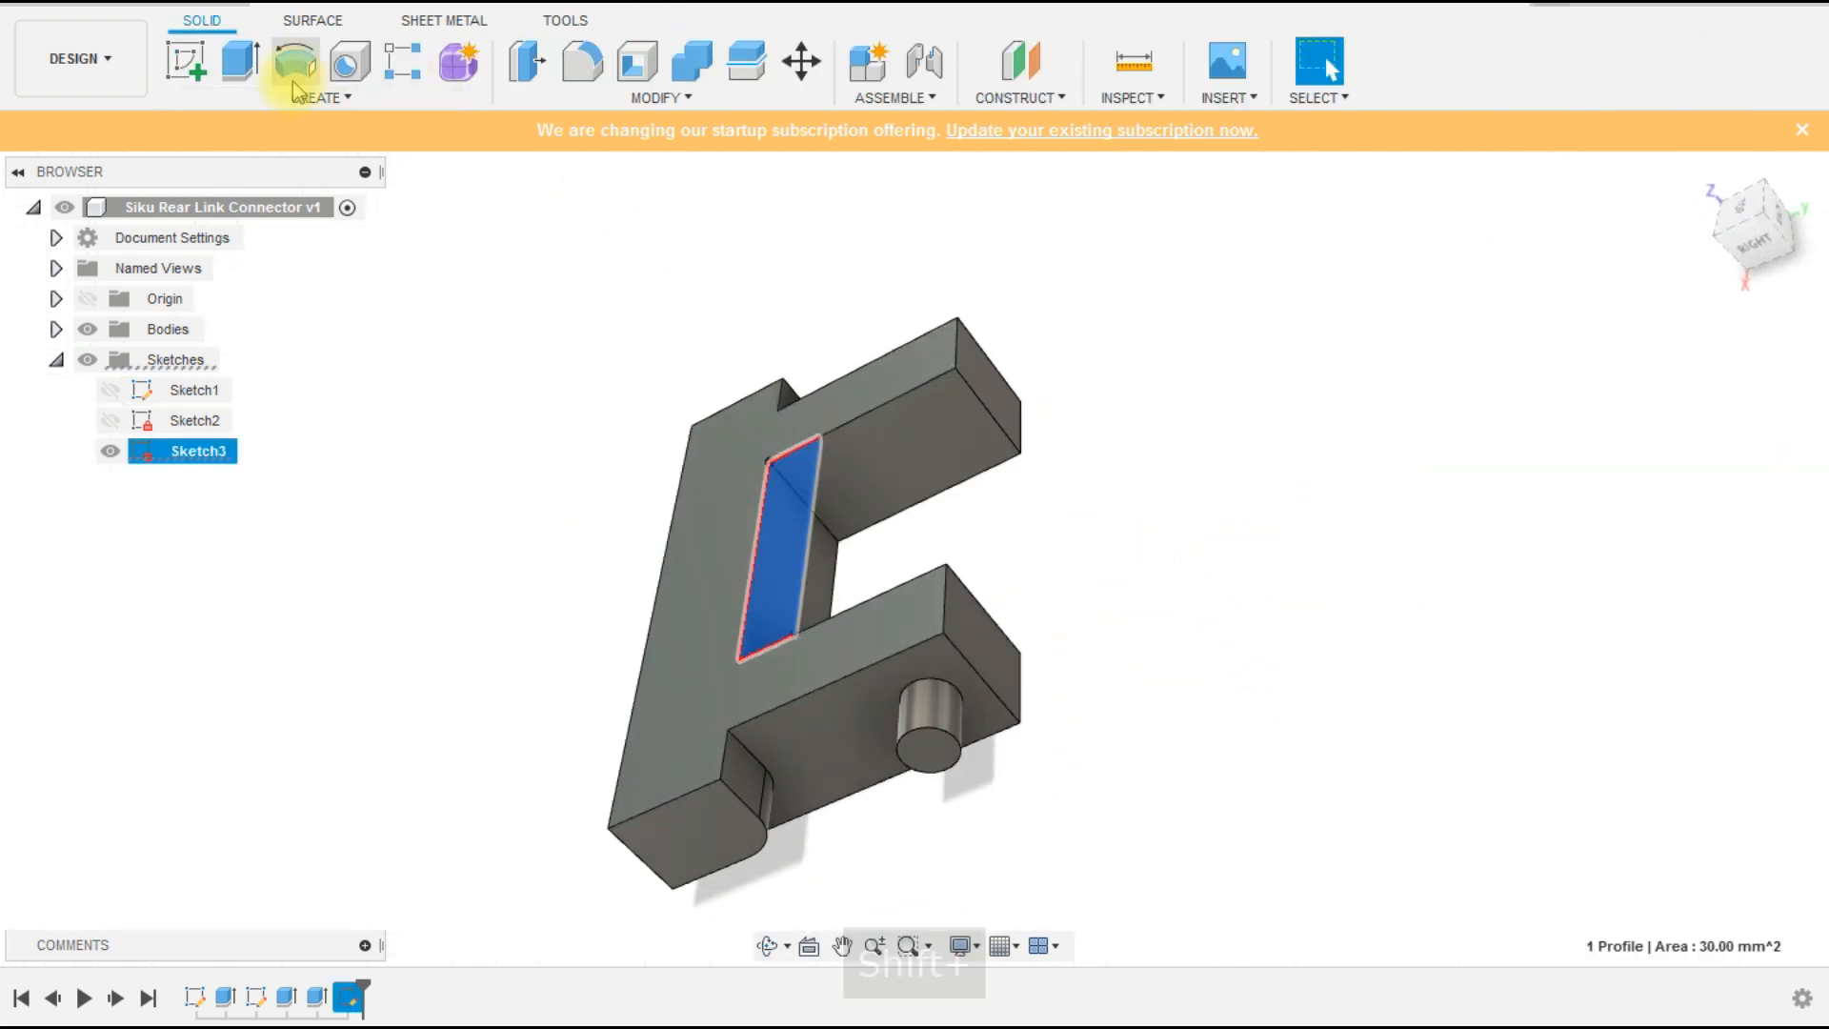
click(221, 60)
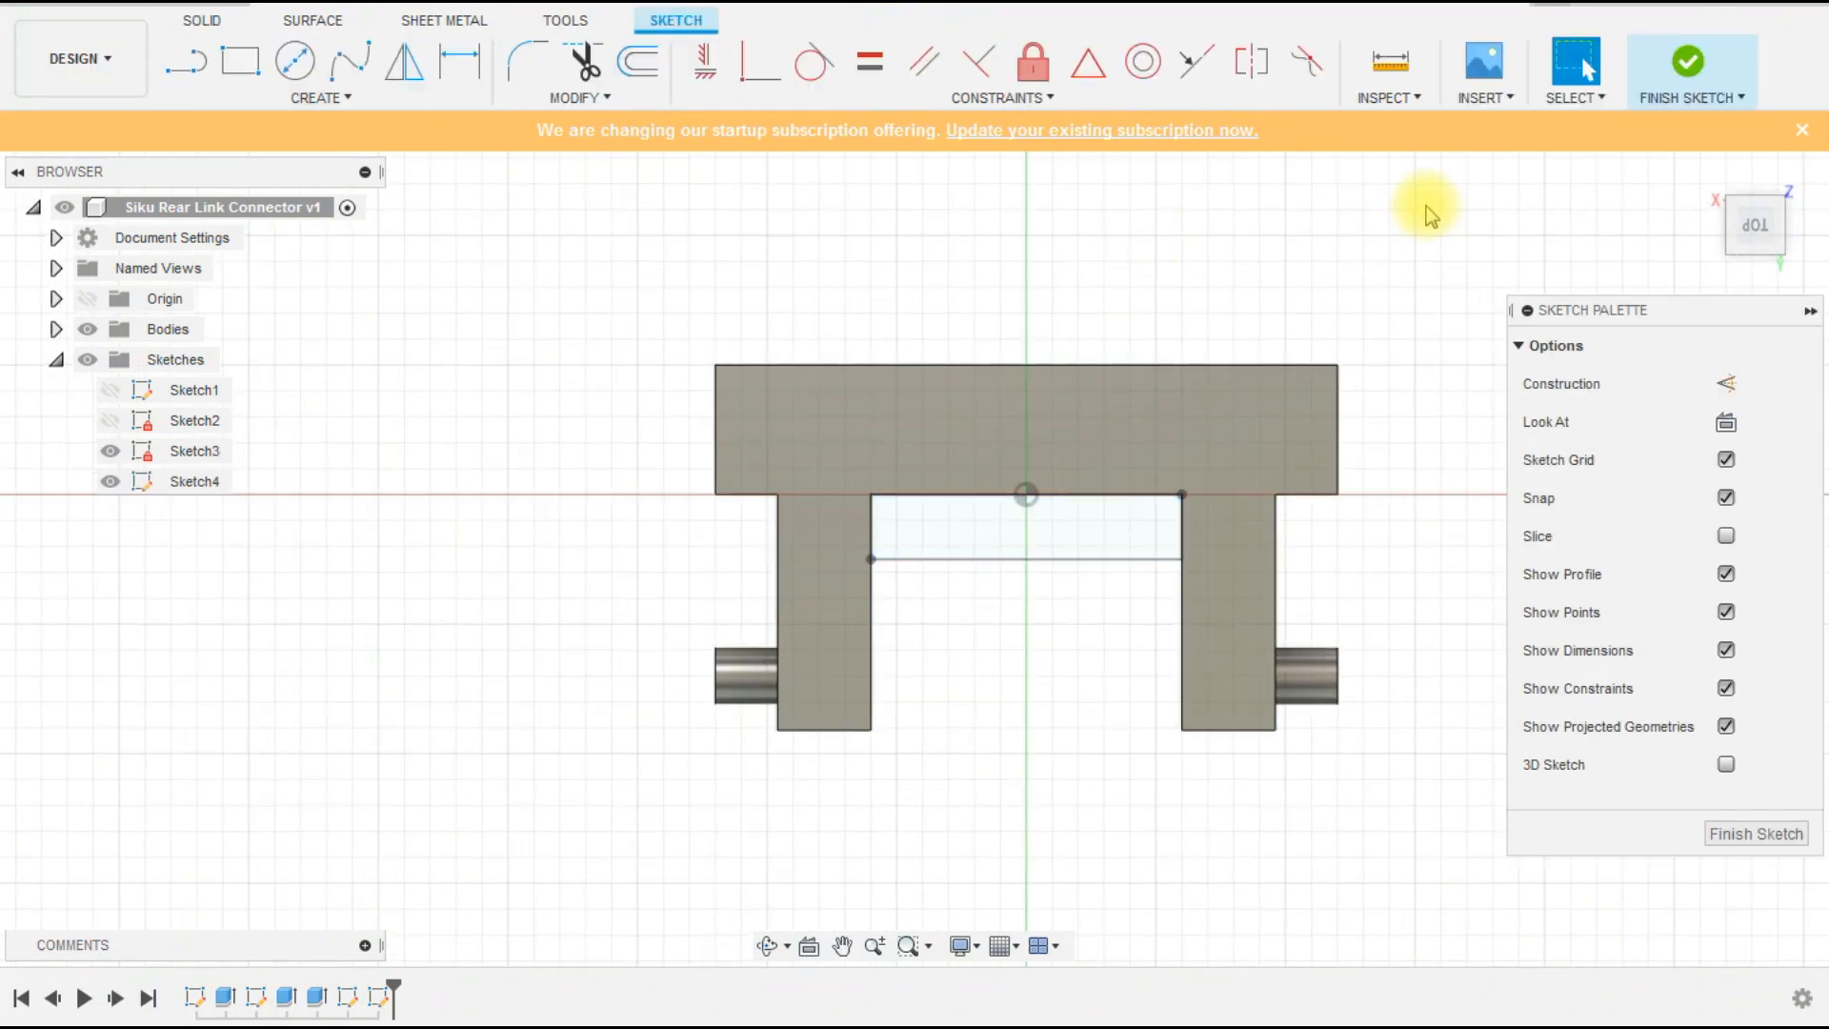
key(ctrl+z)
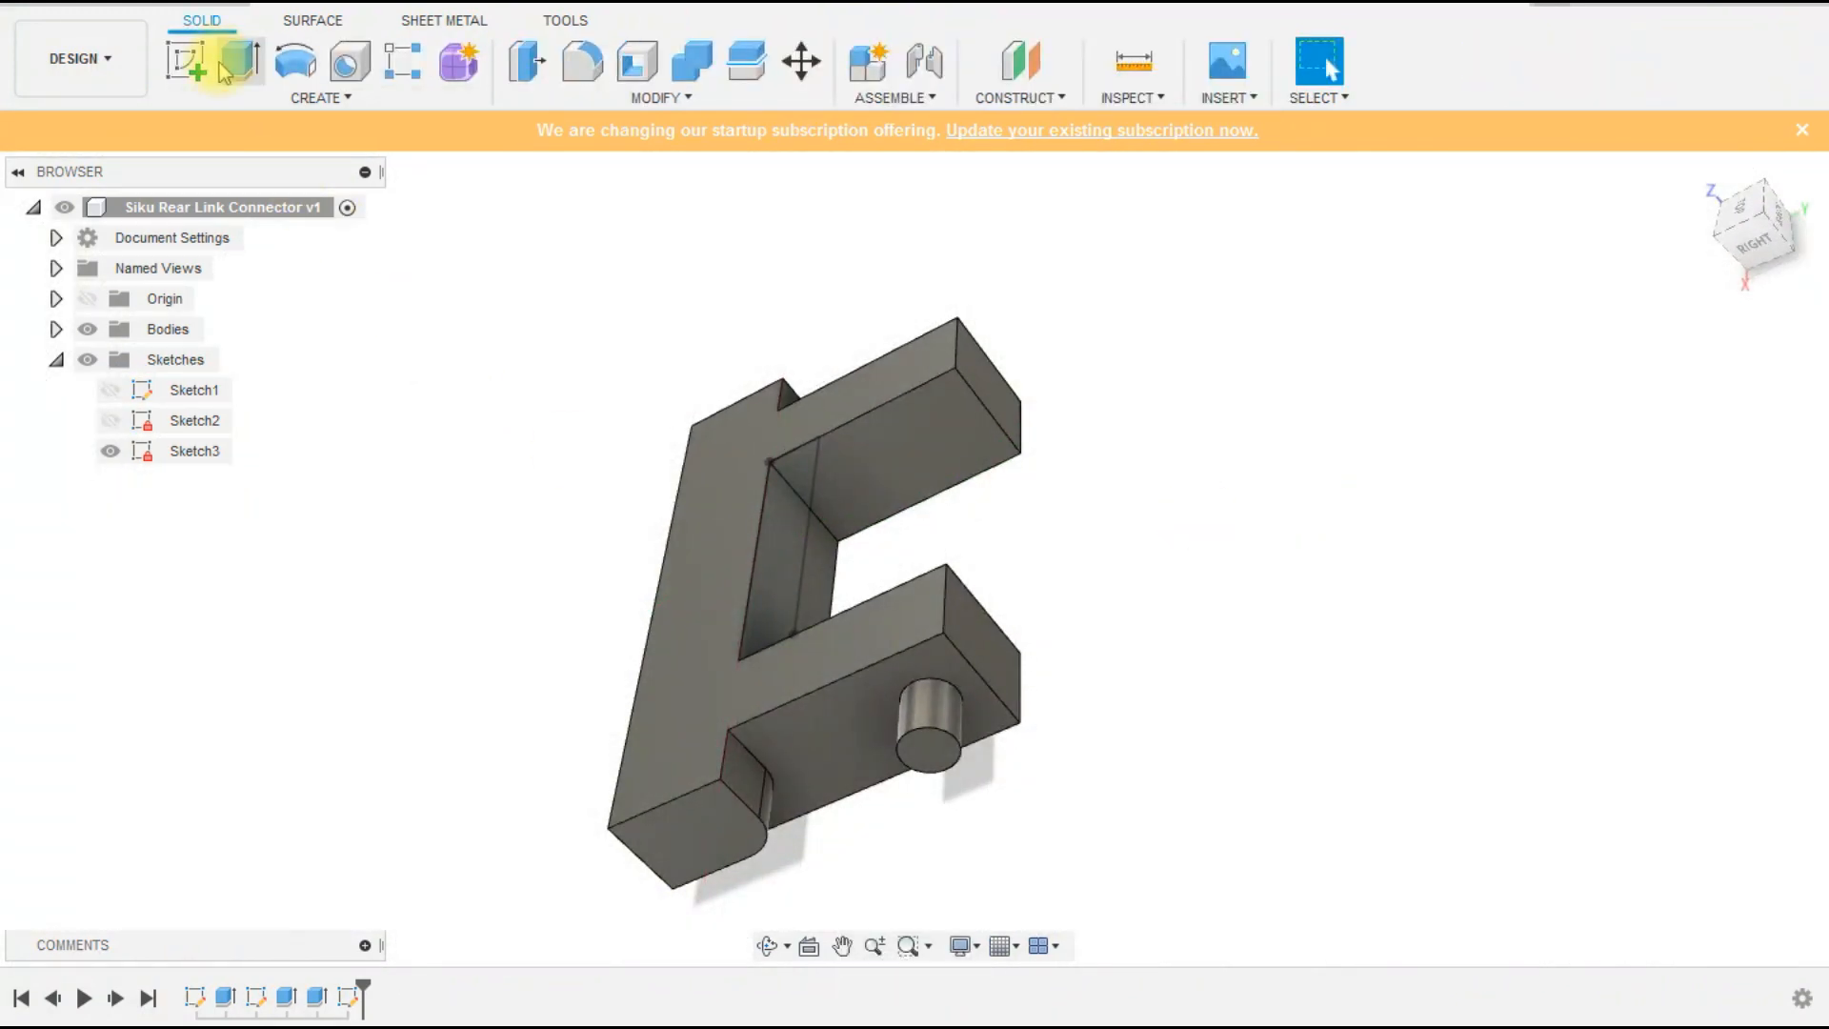
- Extrude the rectangular profile between the legs by -5 mm through the connector's thickness, joining it to the body
click(784, 543)
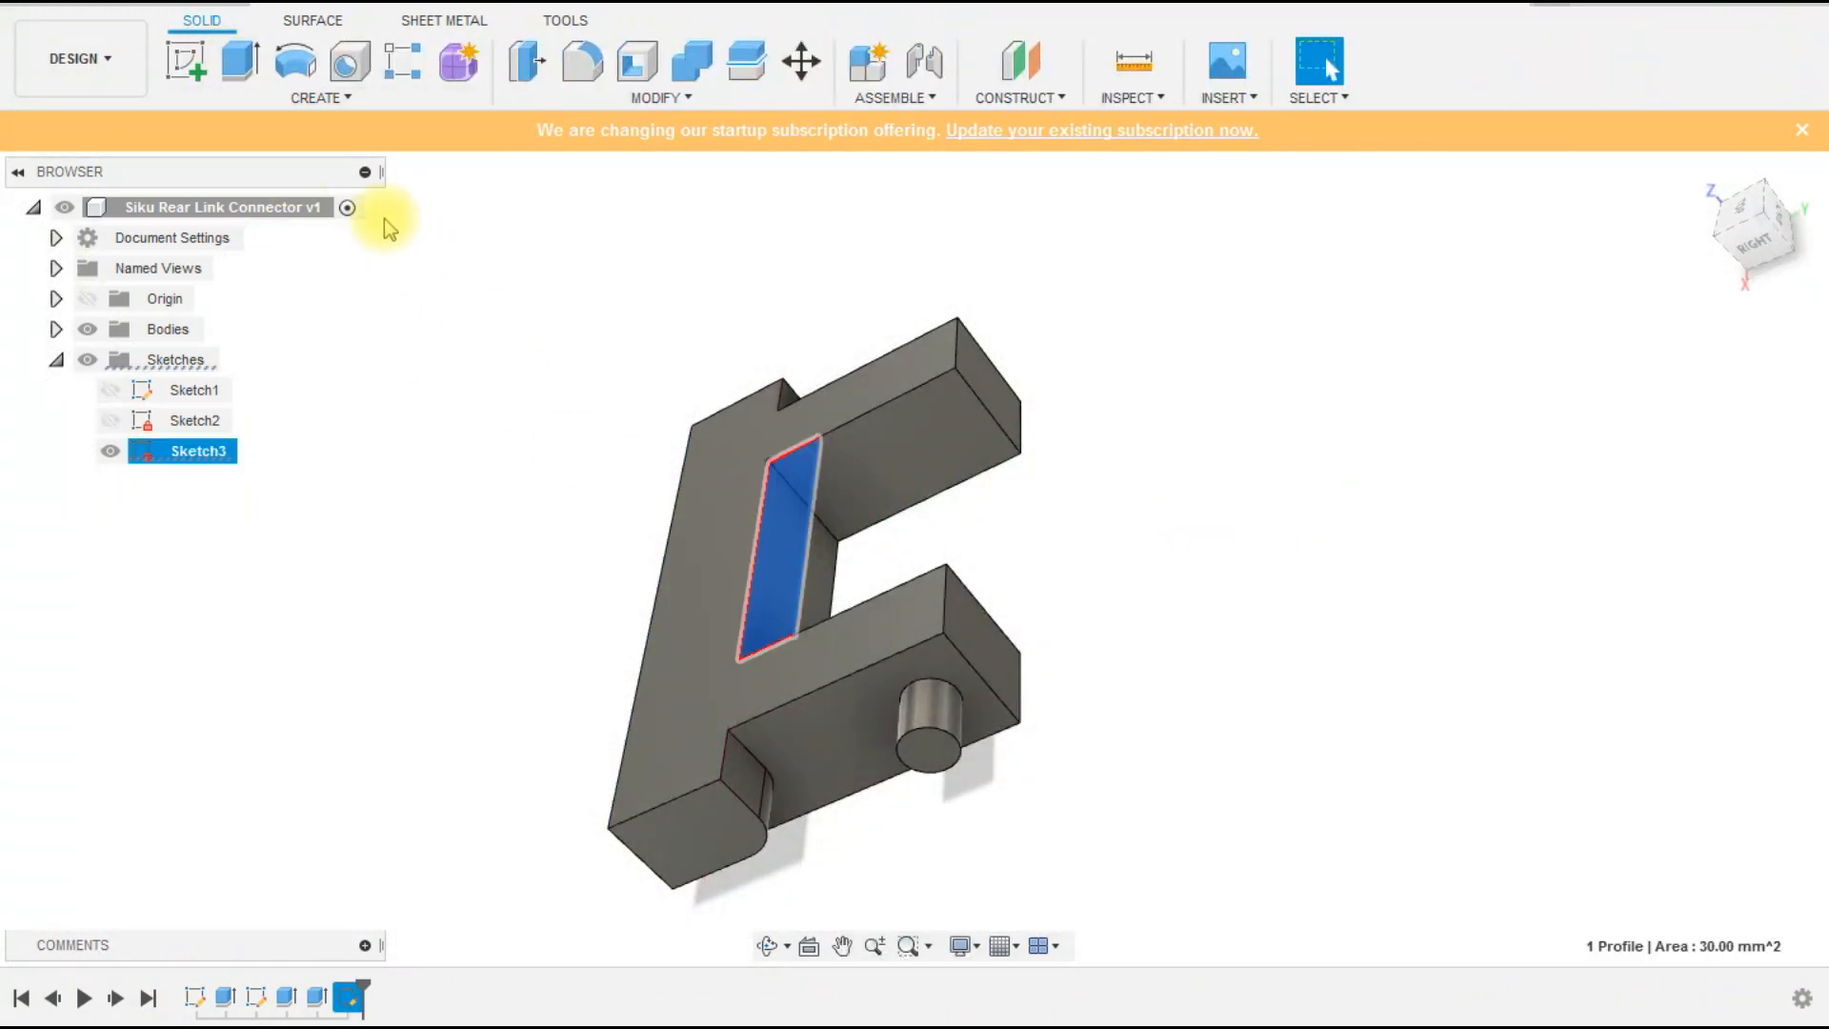
click(240, 60)
drag(757, 522, 906, 804)
shift+middle_drag(906, 804, 1150, 762)
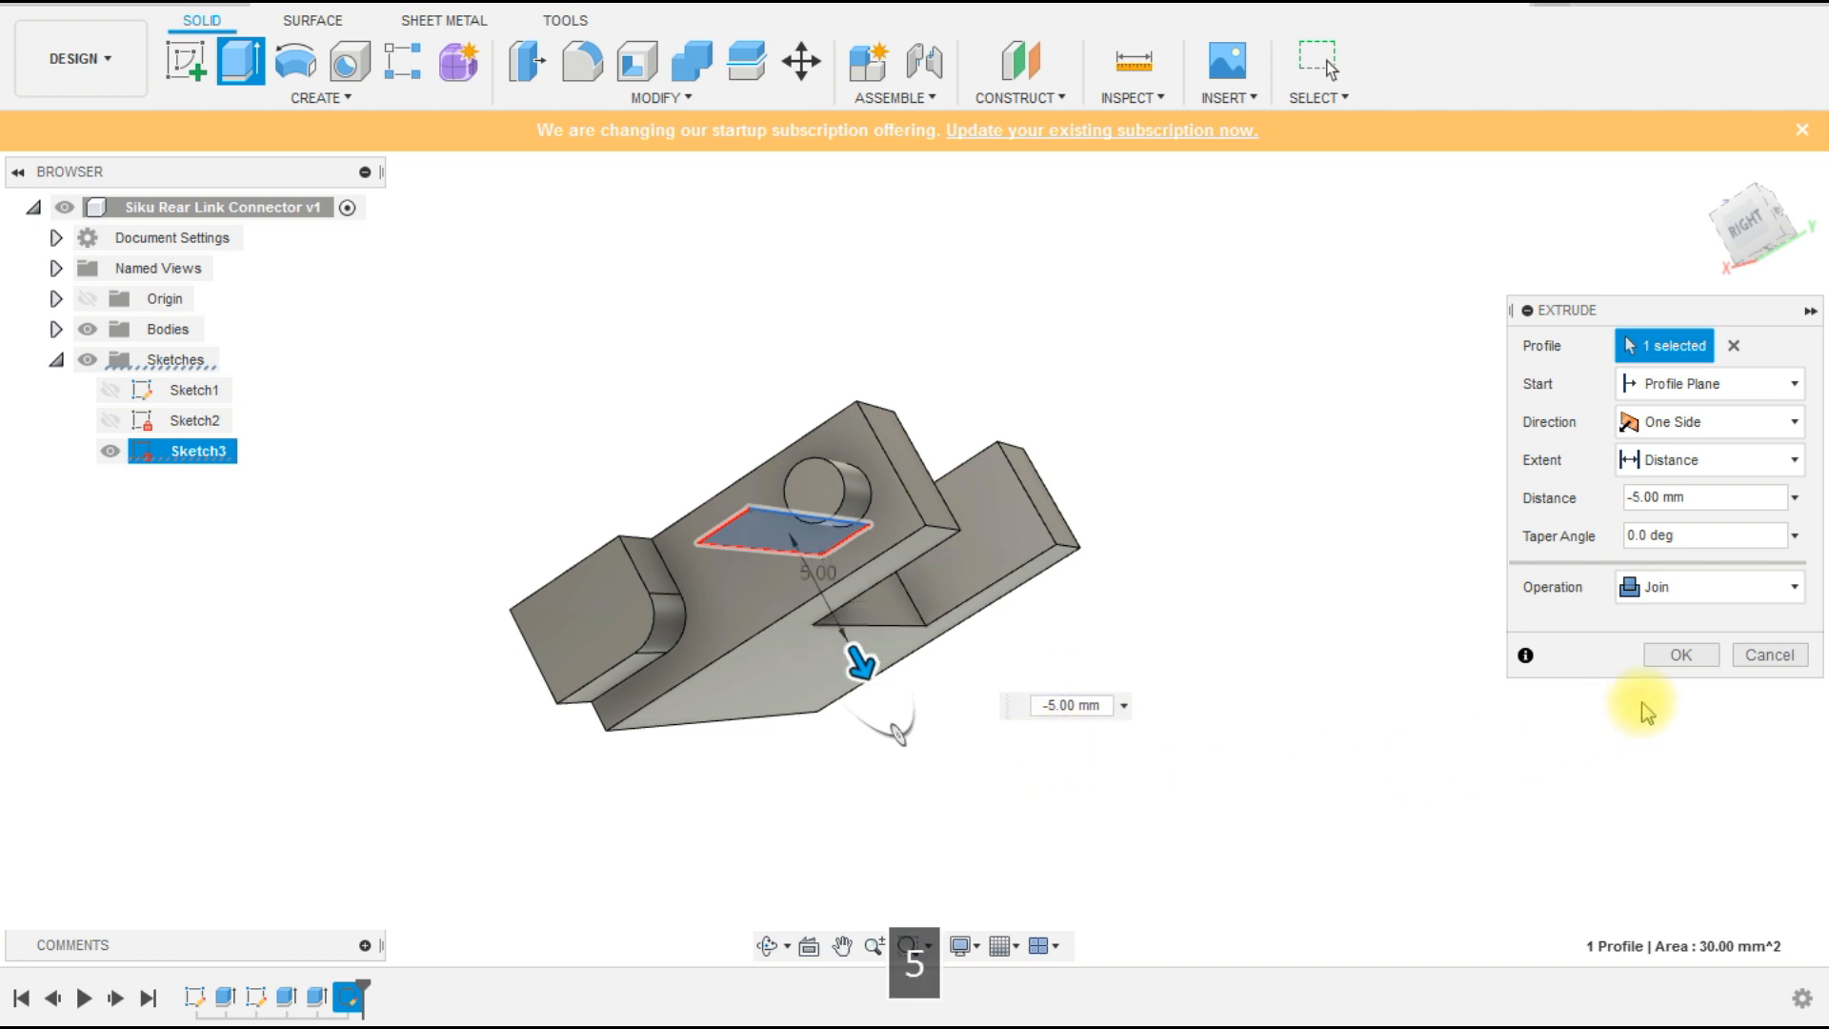
click(1678, 654)
- Fillet the four upper and lower edges at the free ends of both legs with a 2.5 mm constant radius
shift+middle_drag(1156, 648, 1127, 694)
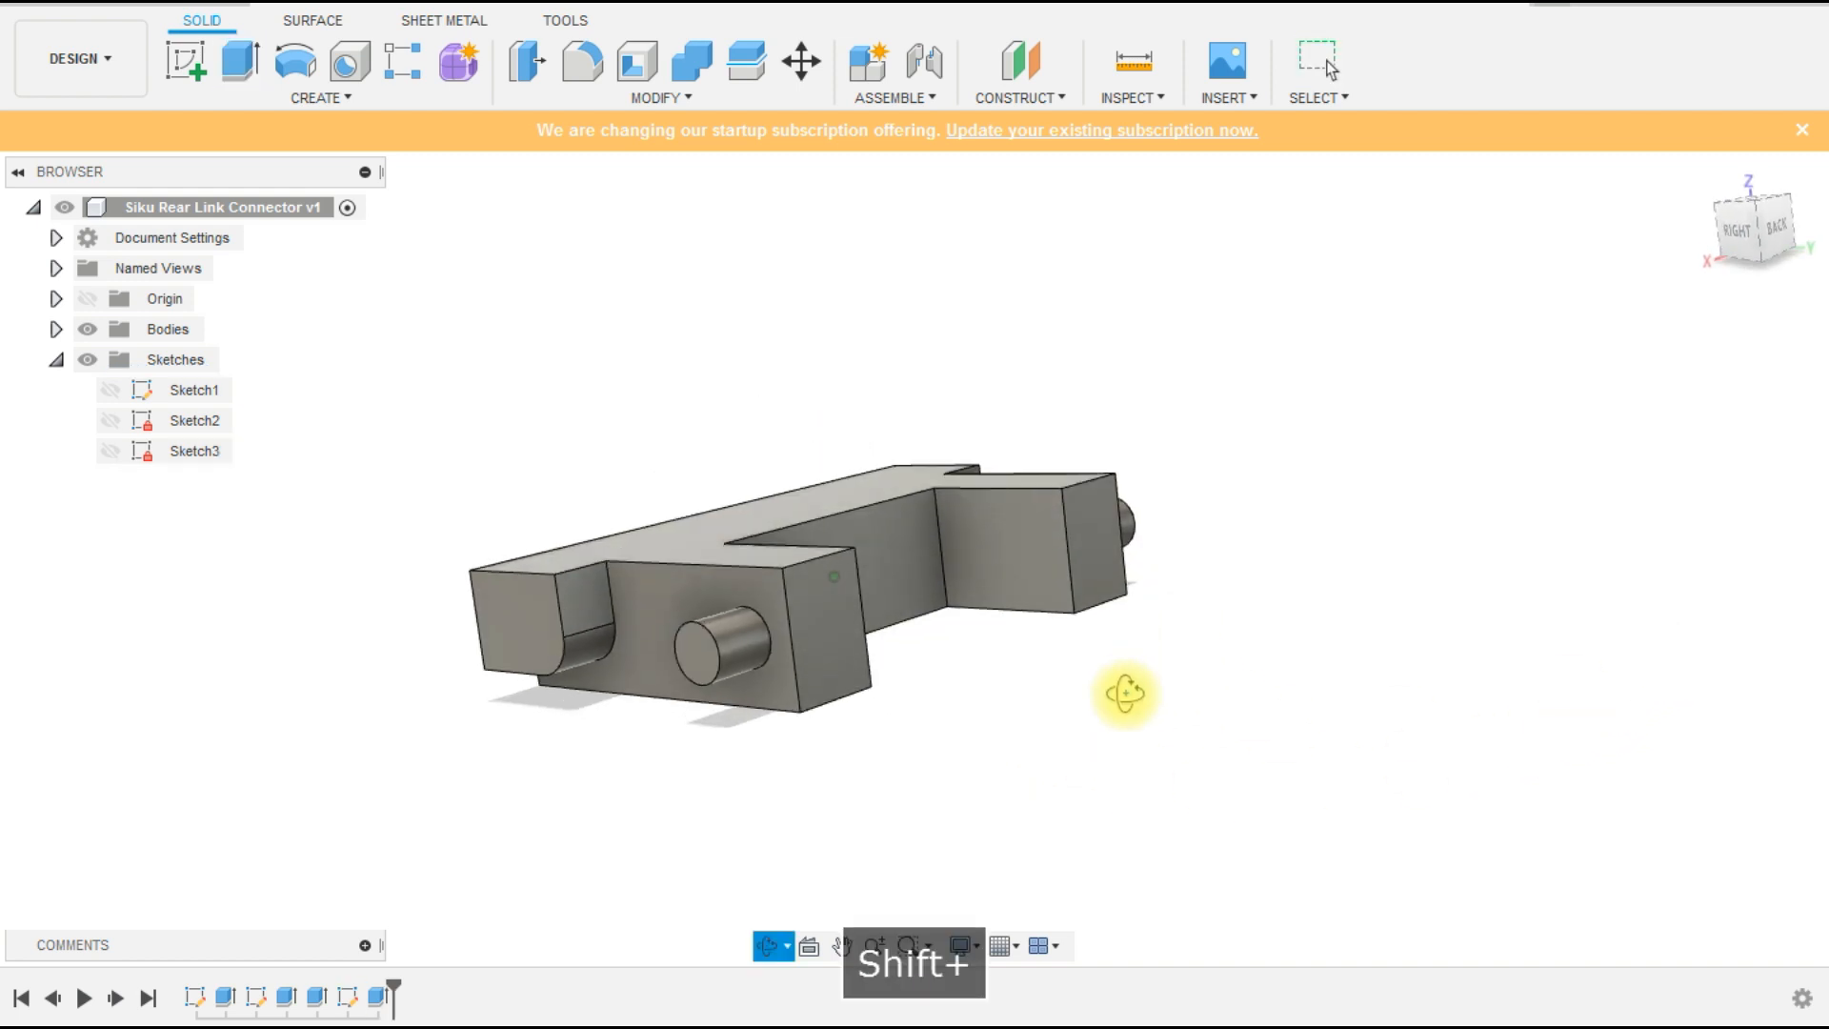
click(583, 63)
click(794, 564)
ctrl+click(827, 696)
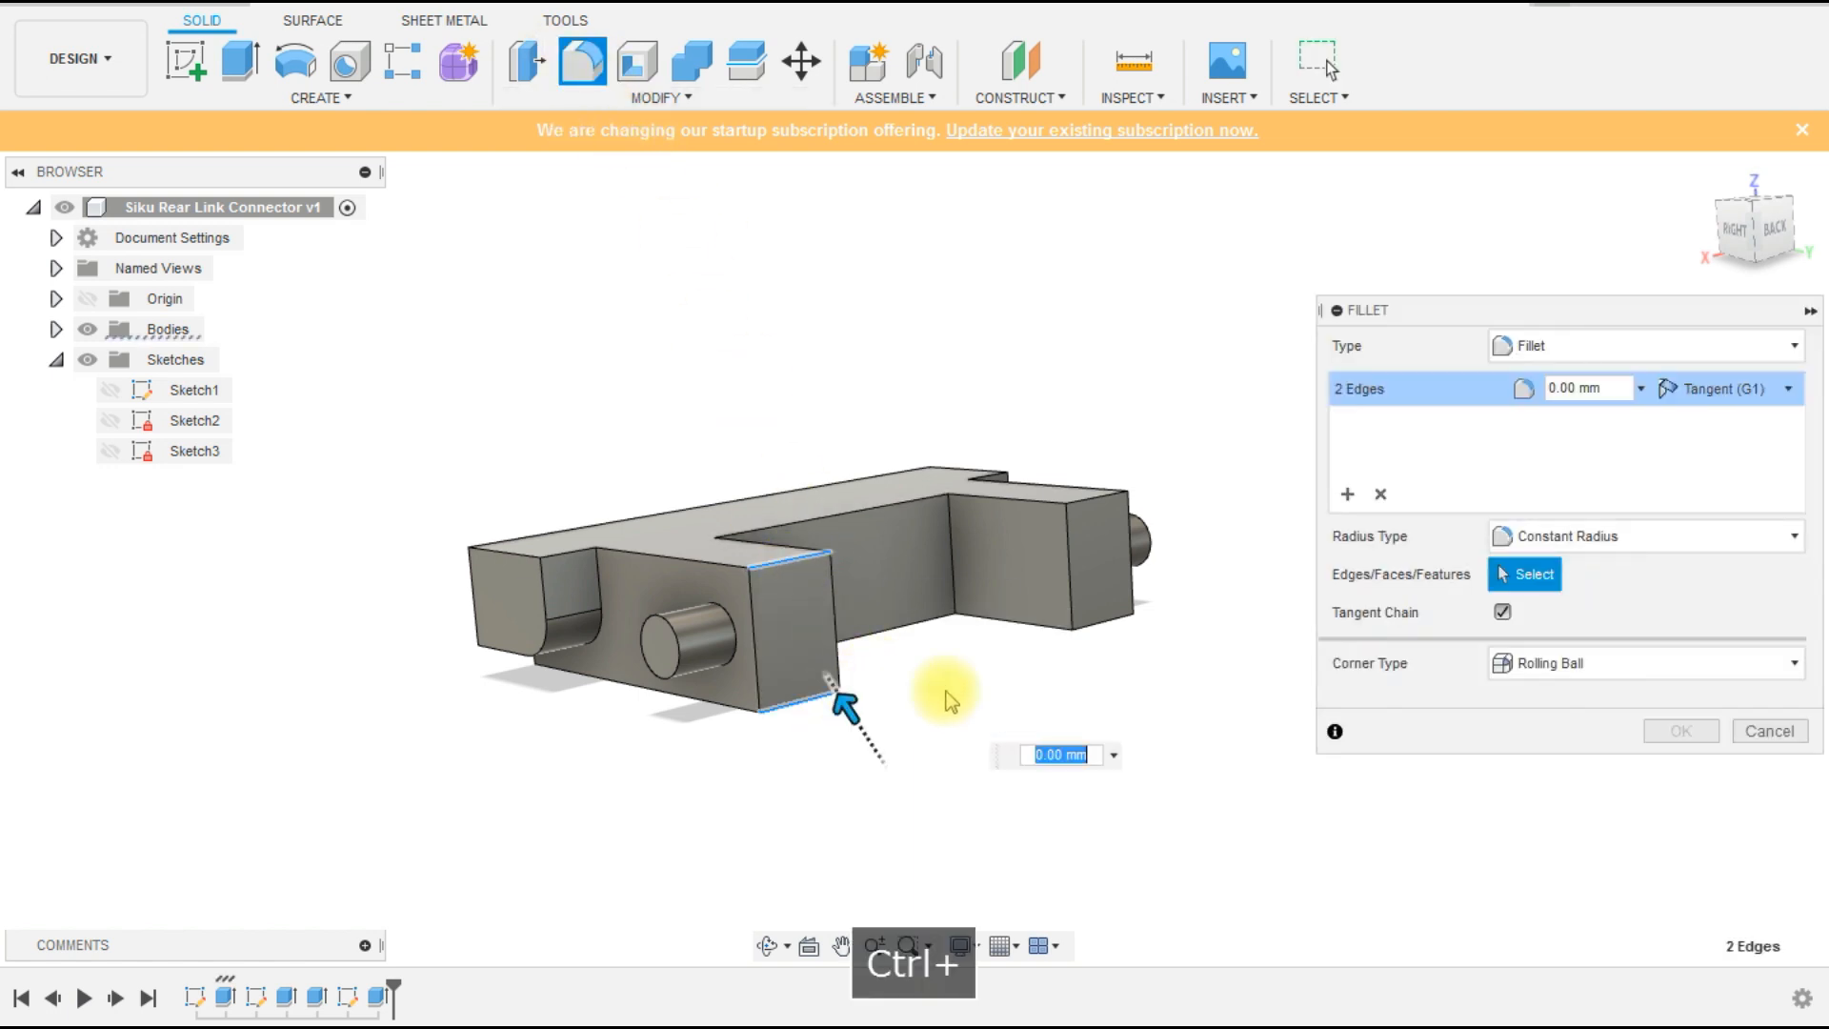
ctrl+click(1105, 522)
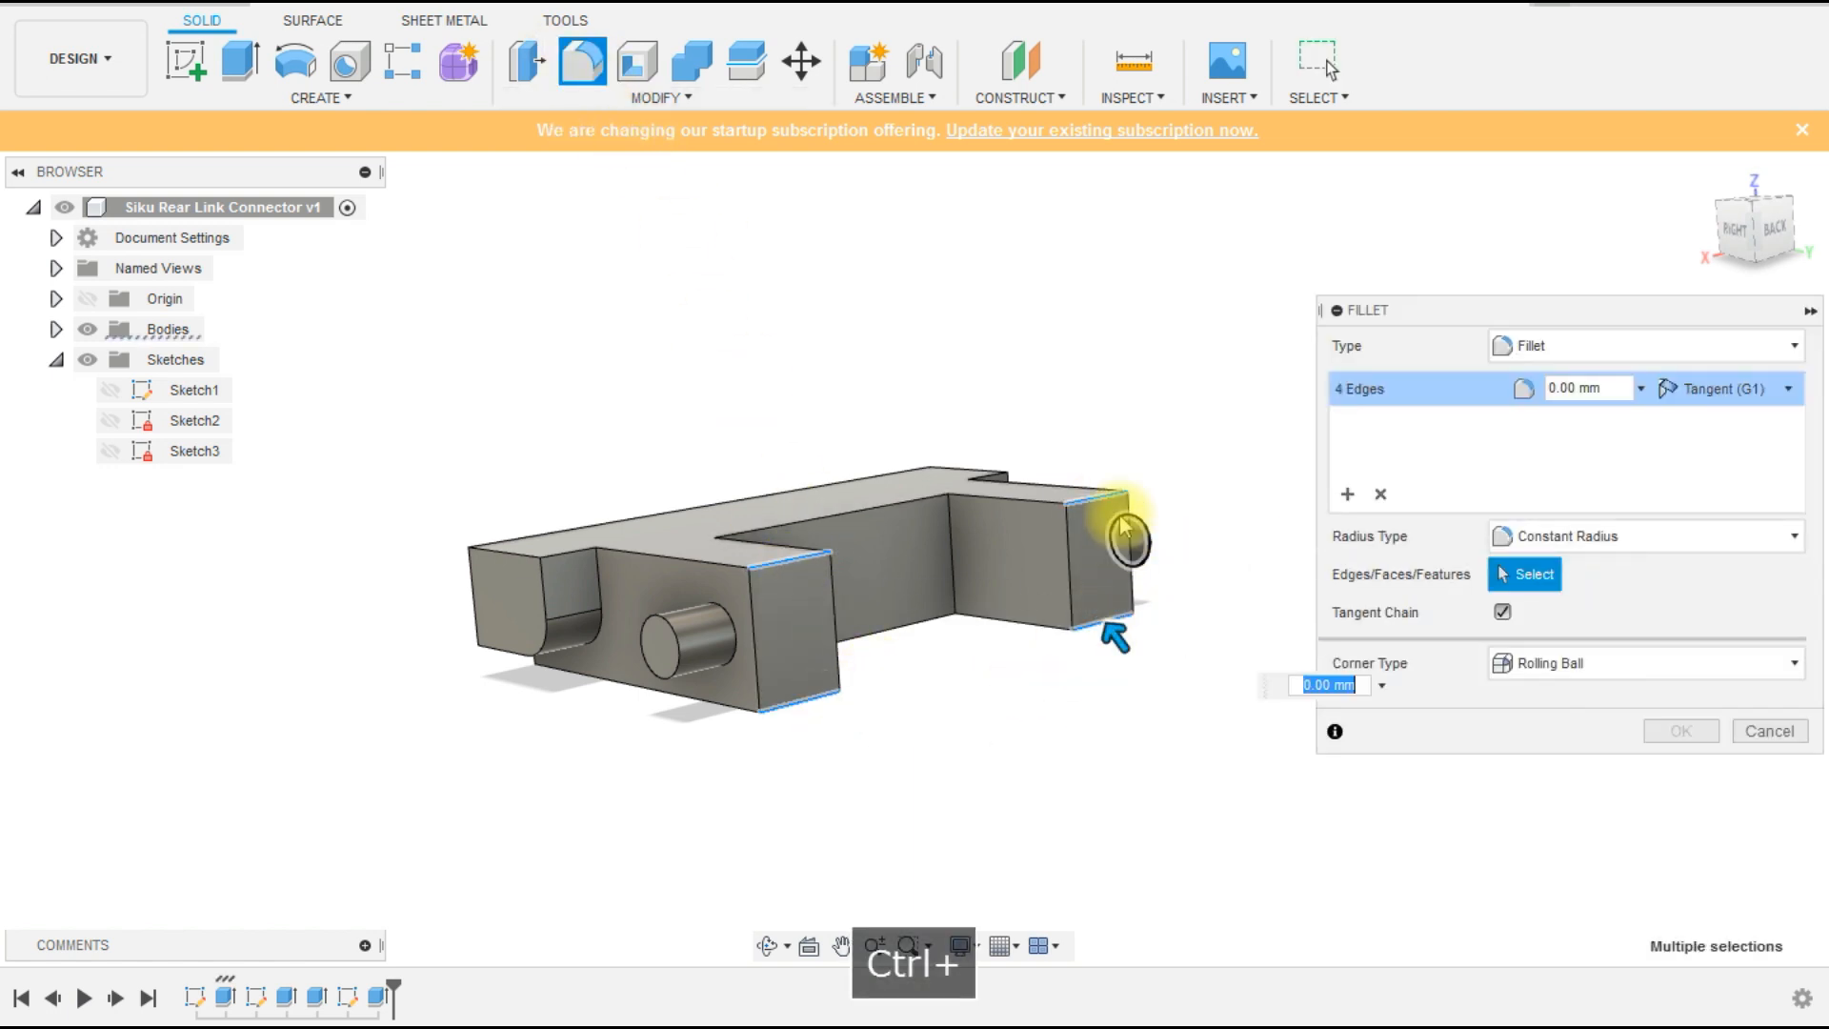
drag(1105, 624, 1045, 709)
mouse_move(932, 748)
shift+middle_down()
mouse_move(1008, 698)
mouse_move(948, 738)
shift+middle_up()
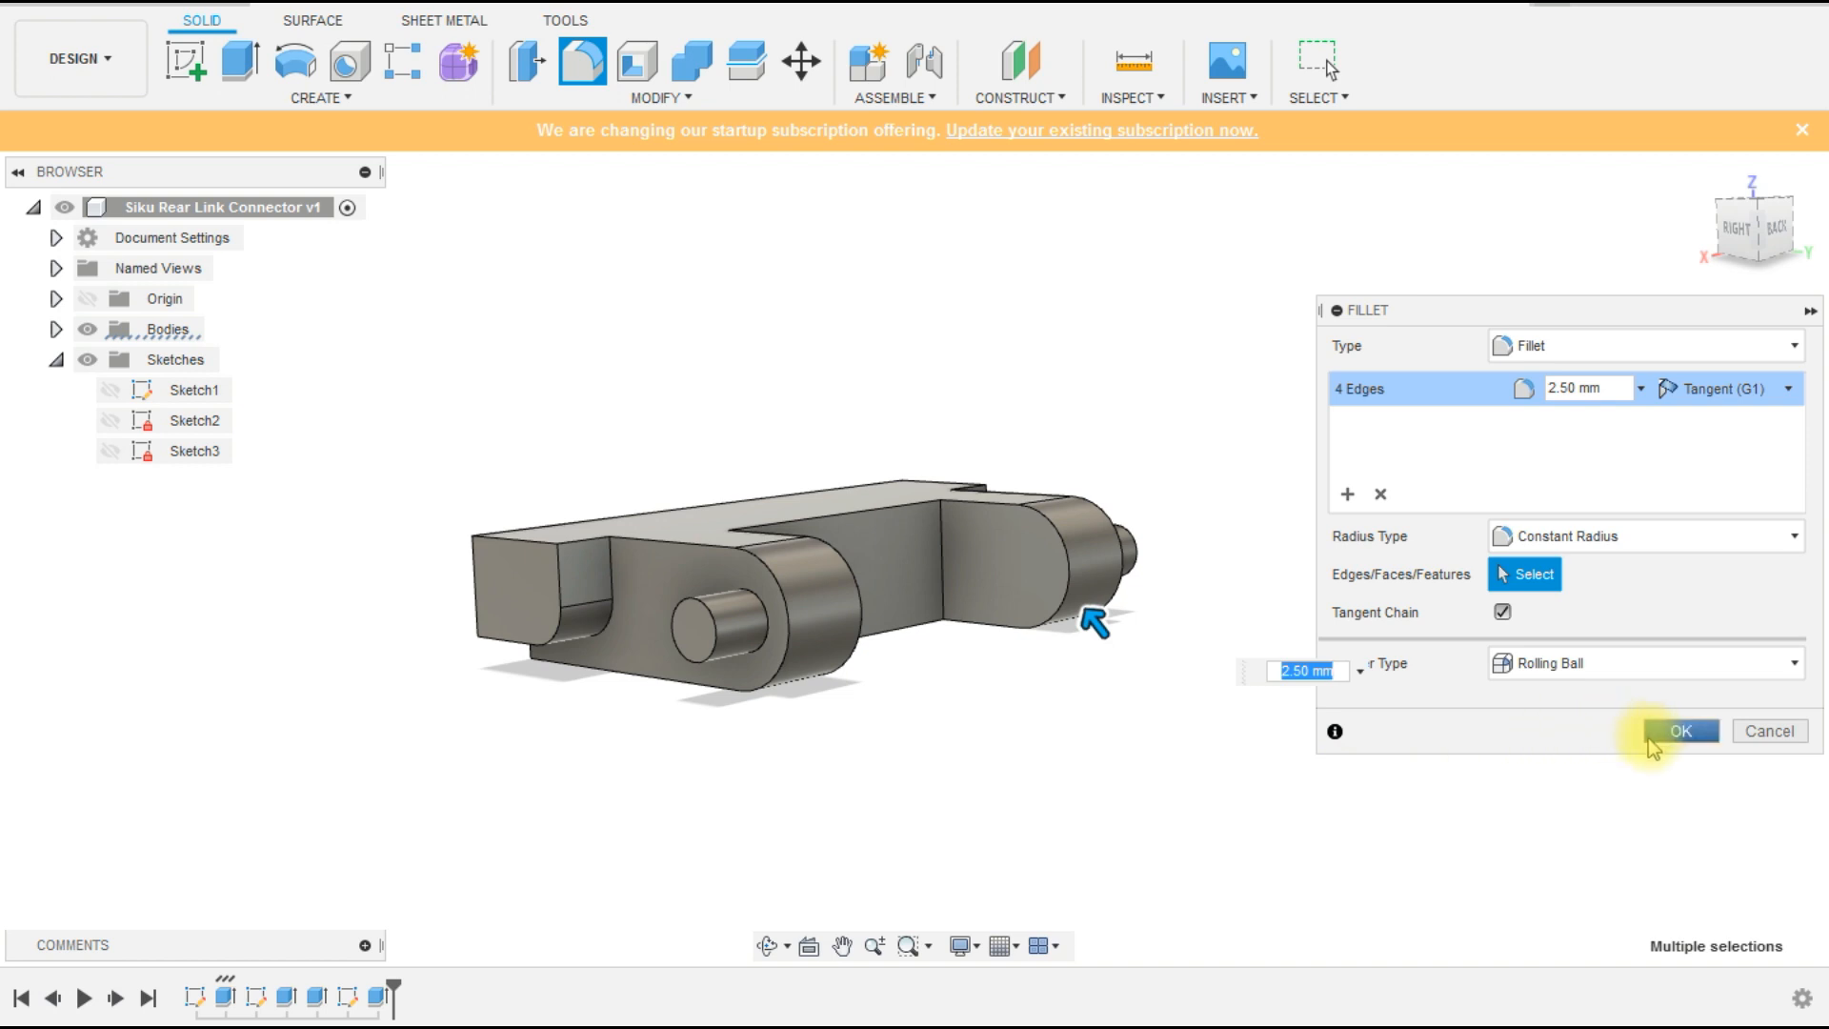
click(1679, 731)
- Save the connector design as a new version
shift+middle_drag(1380, 625, 1237, 596)
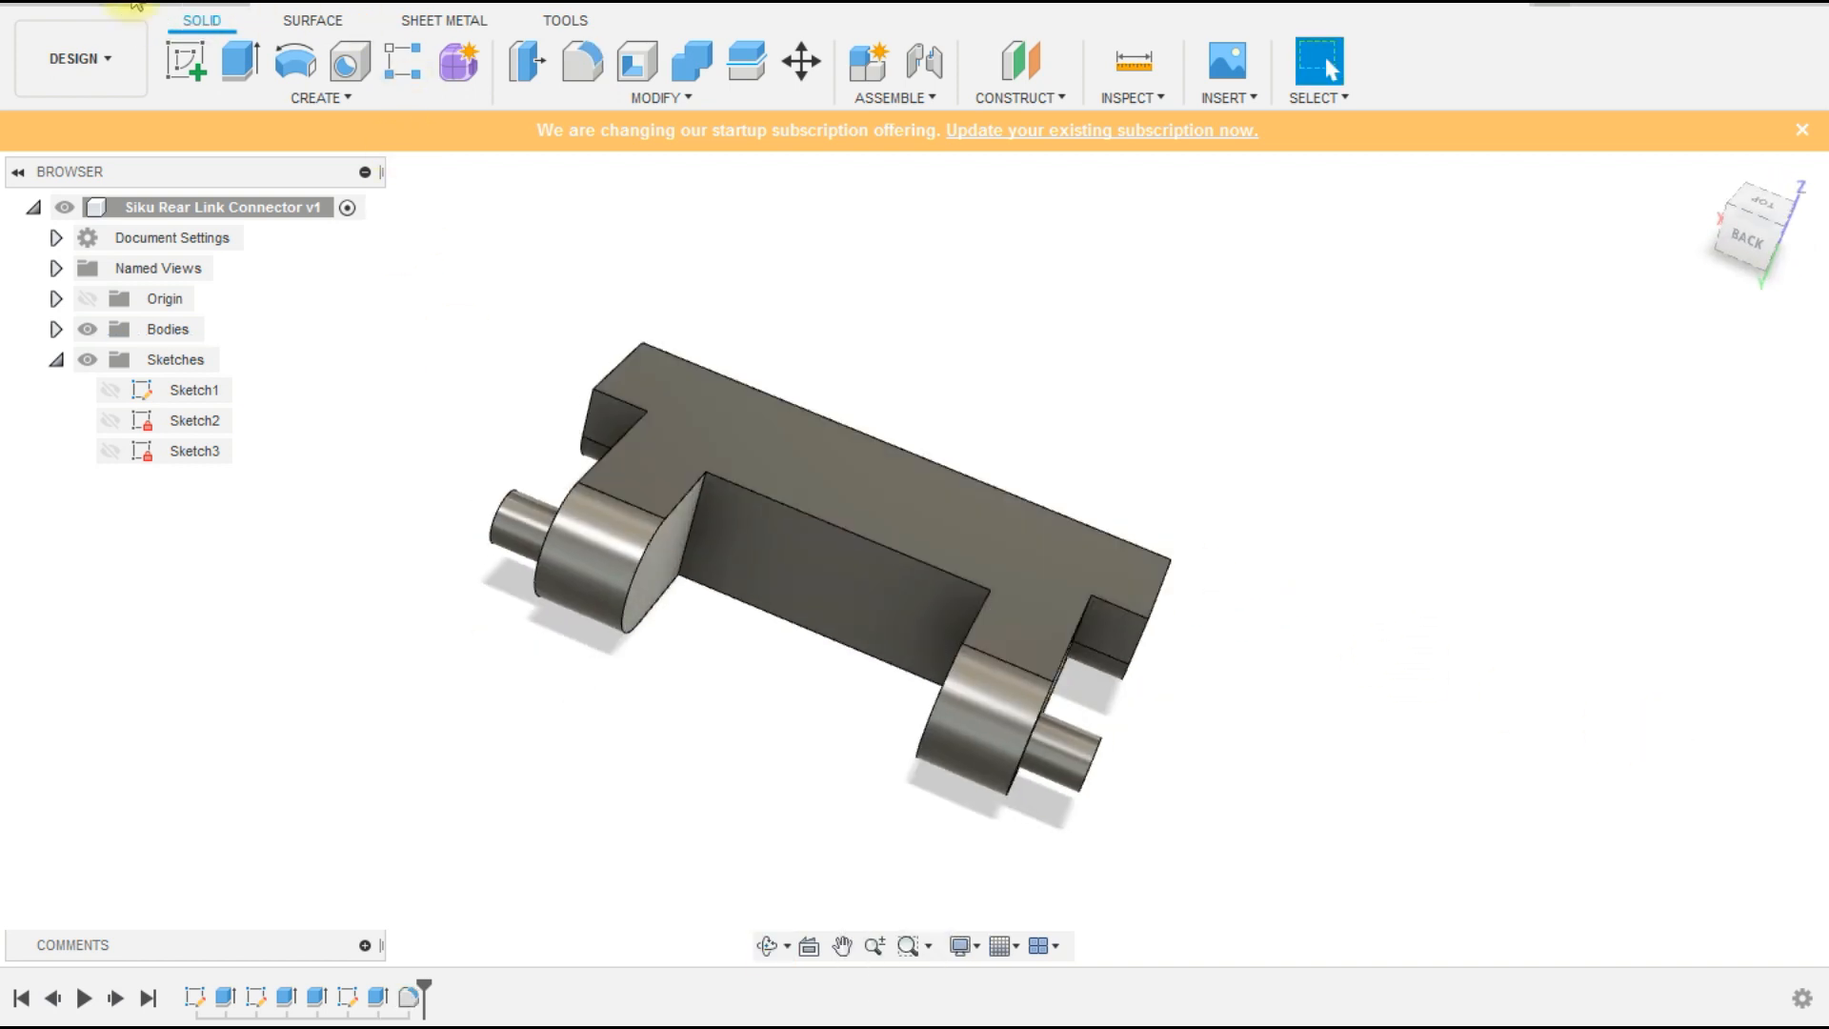
click(136, 5)
click(951, 527)
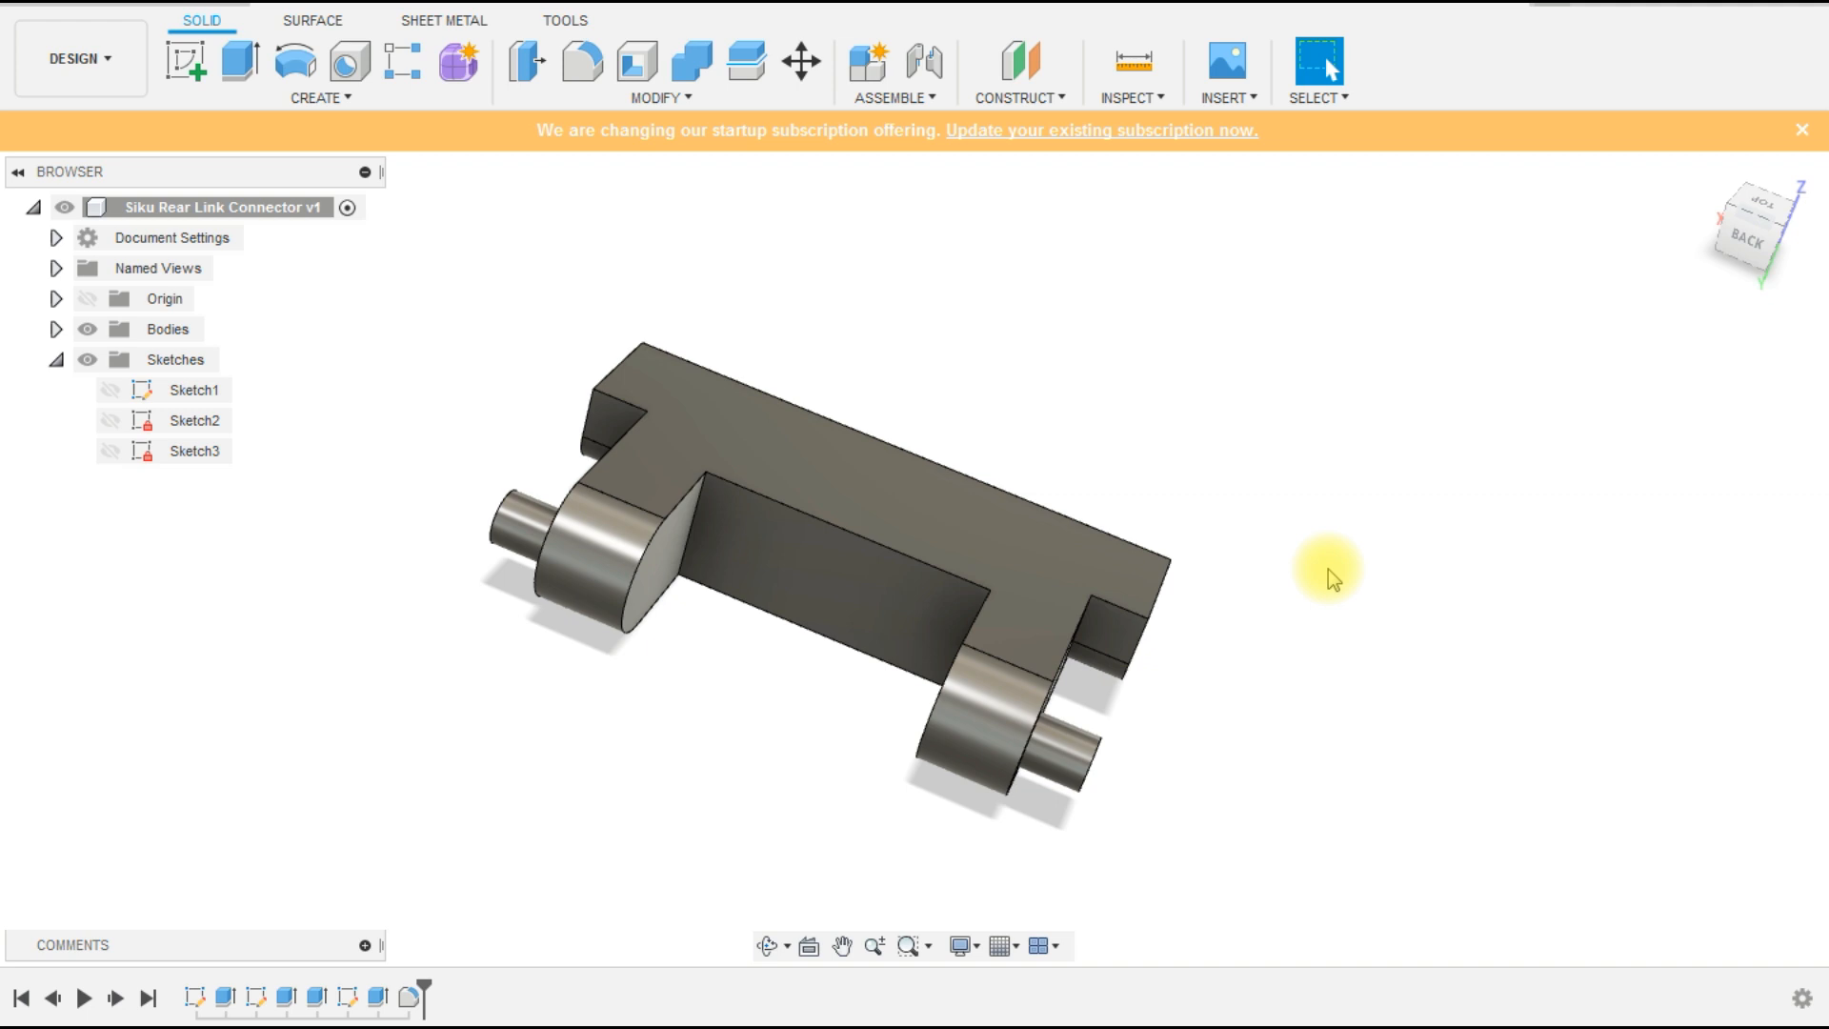
shift+middle_drag(1327, 569, 1402, 655)
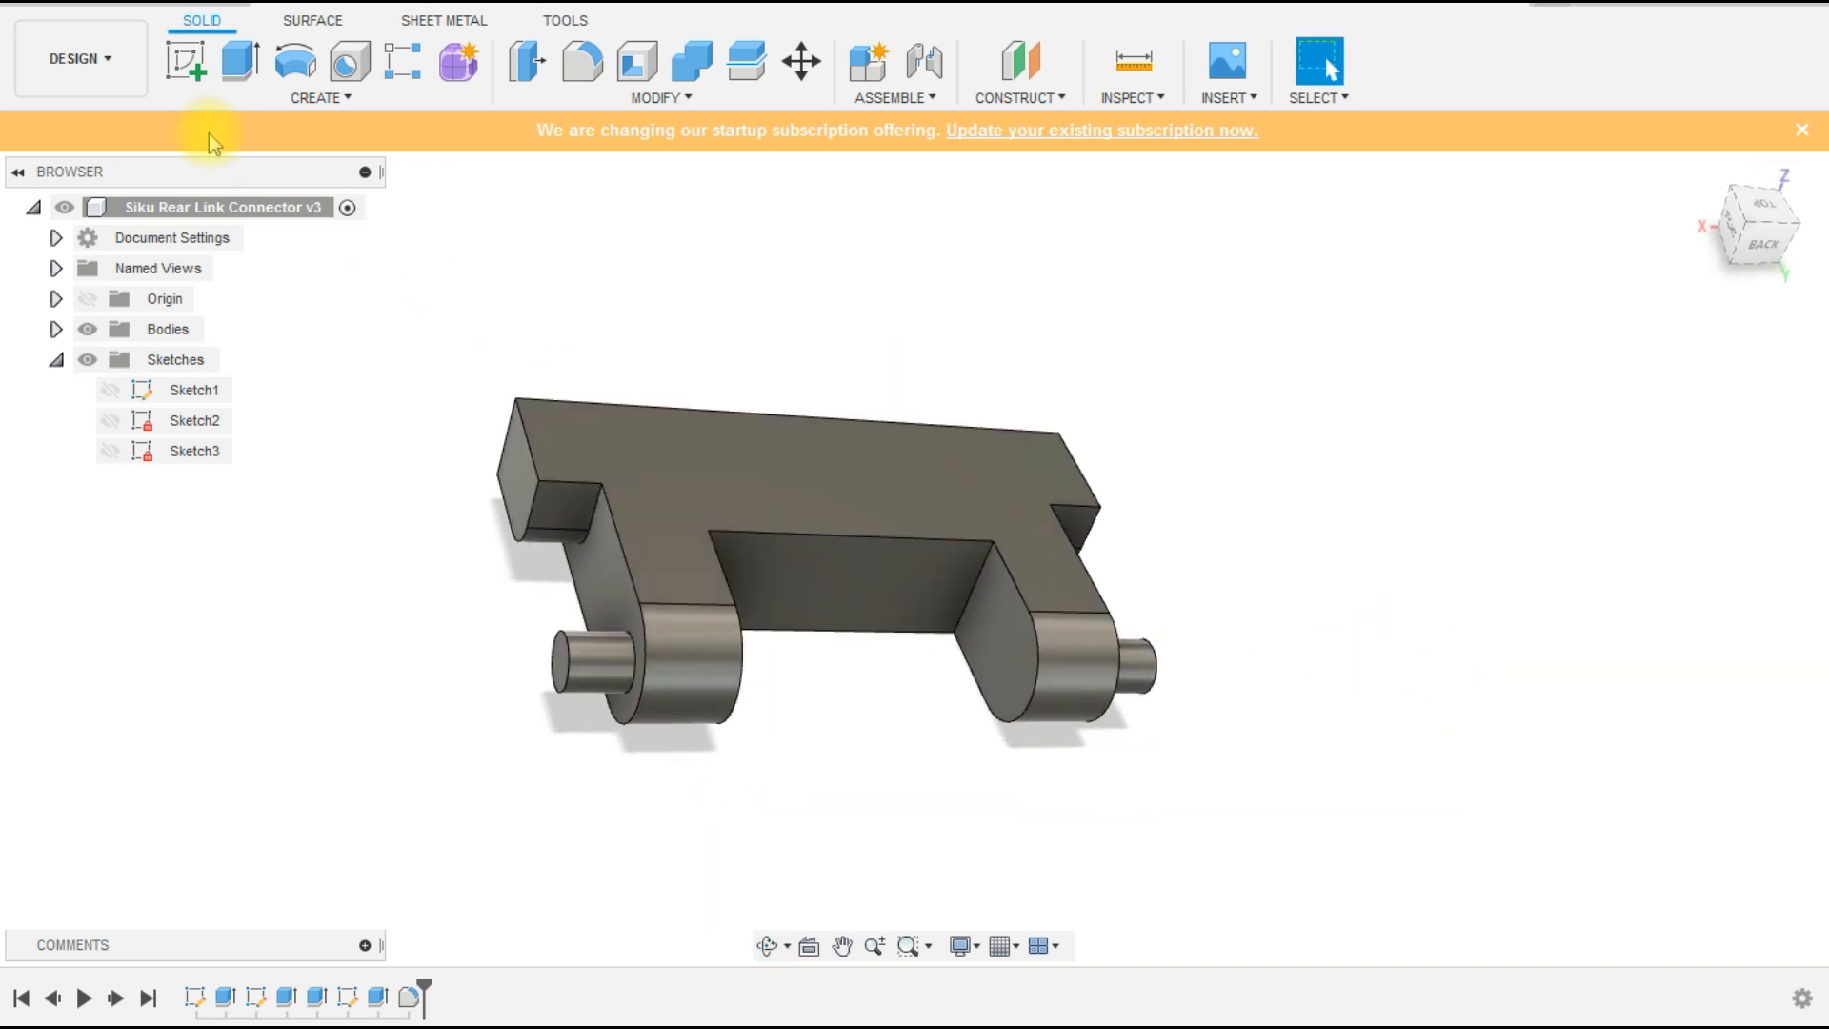